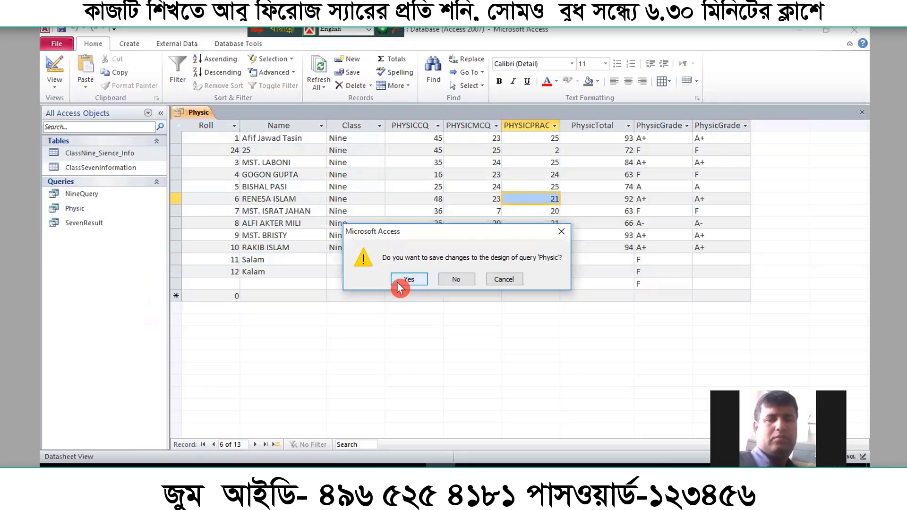
# Save the design changes to the Physic query and open the SevenResult query
pyautogui.click(399, 282)
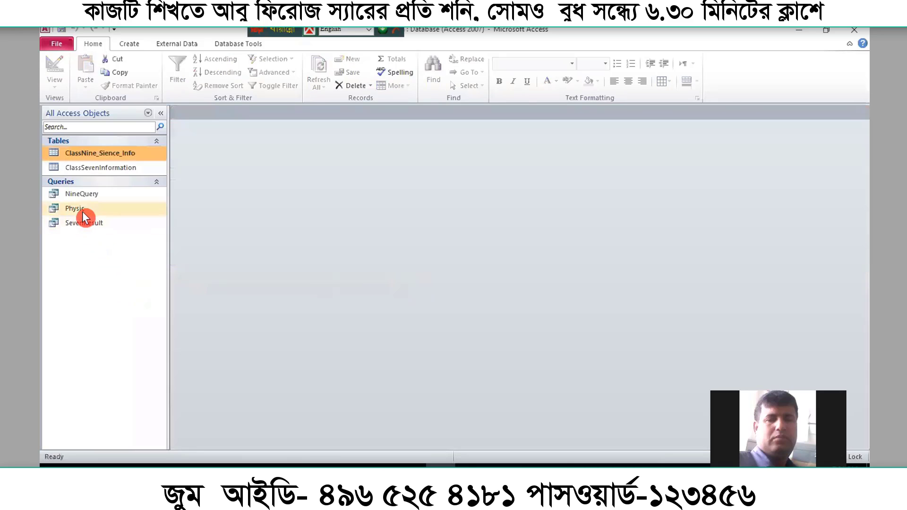
pyautogui.click(103, 229)
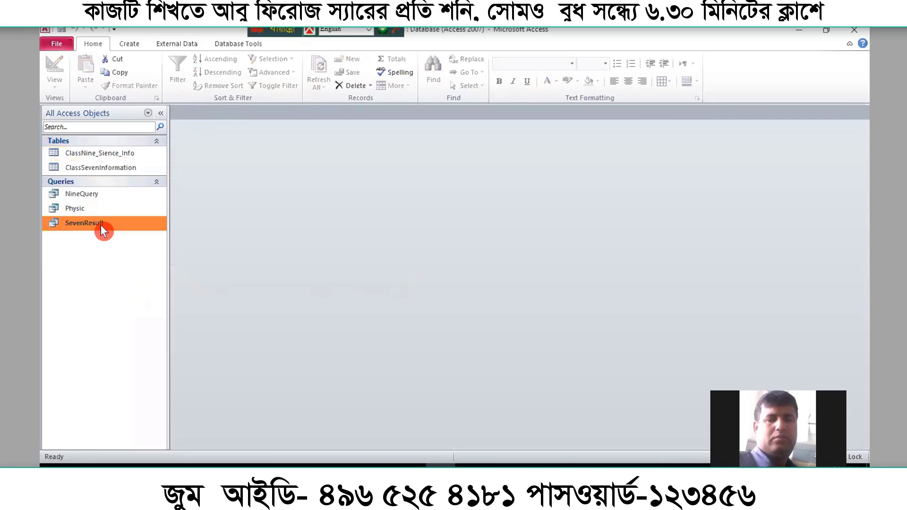
pyautogui.doubleClick(101, 225)
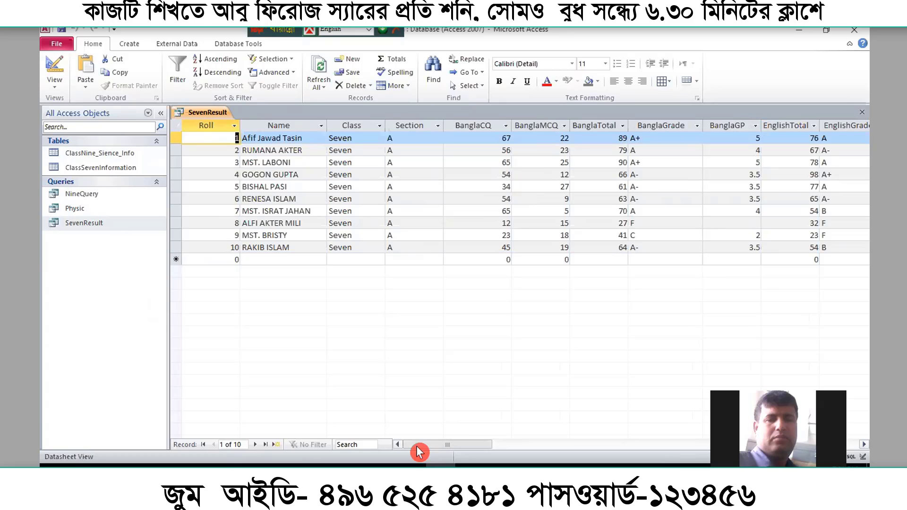
# Review the subject mark, grade and GP columns across the SevenResult query and close it
pyautogui.moveTo(417, 447); pyautogui.dragTo(603, 454)
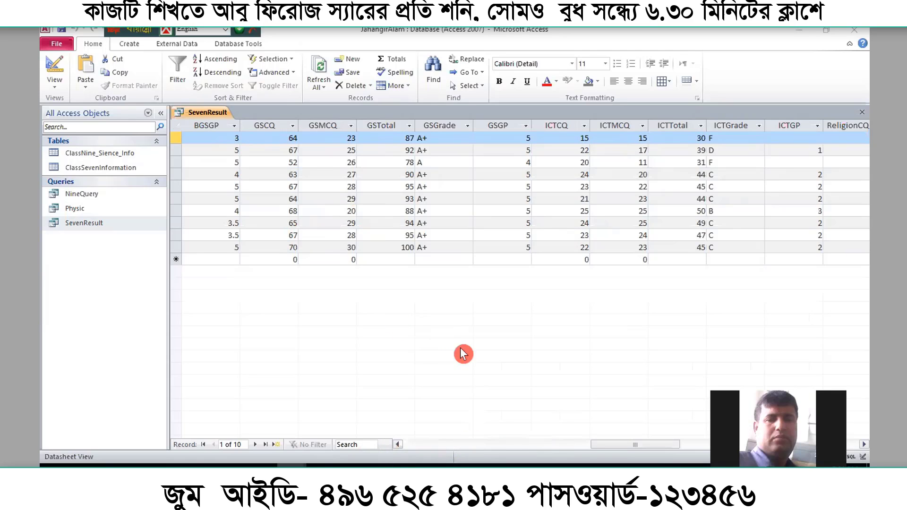
pyautogui.moveTo(596, 446); pyautogui.dragTo(404, 444)
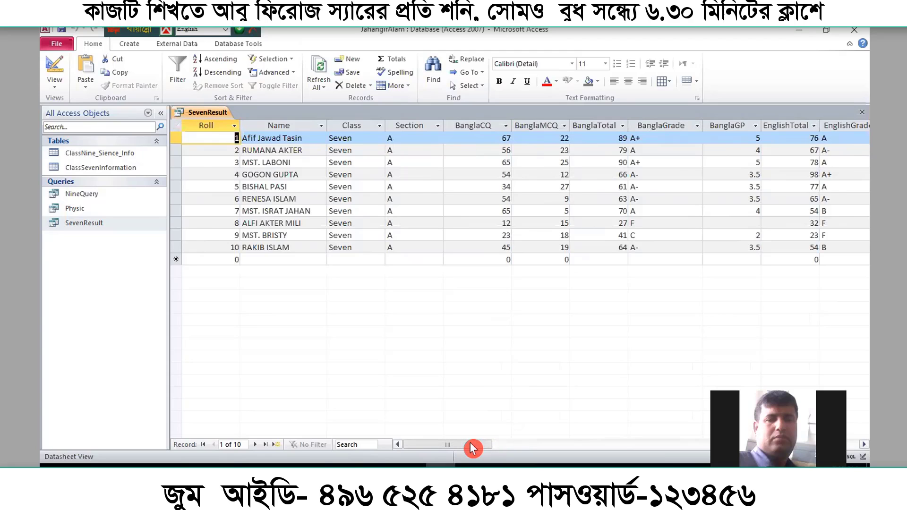
pyautogui.moveTo(471, 445); pyautogui.dragTo(399, 451)
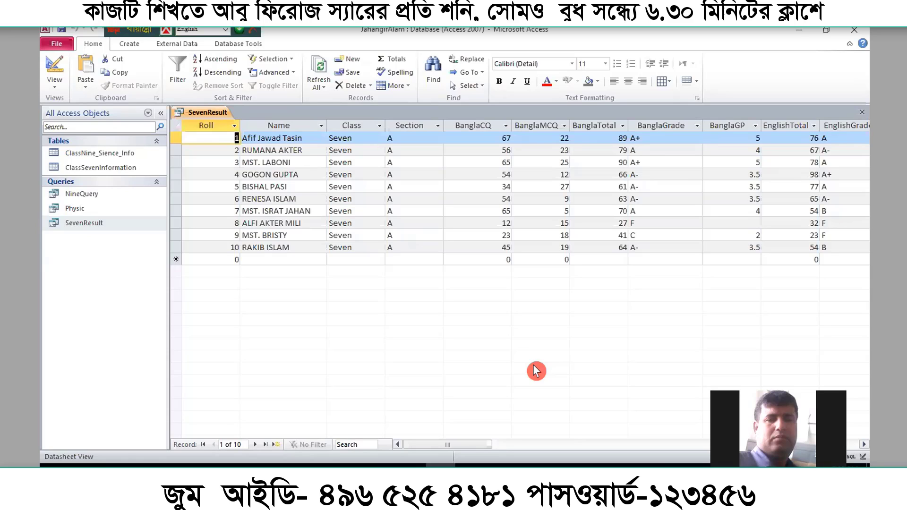
pyautogui.click(861, 112)
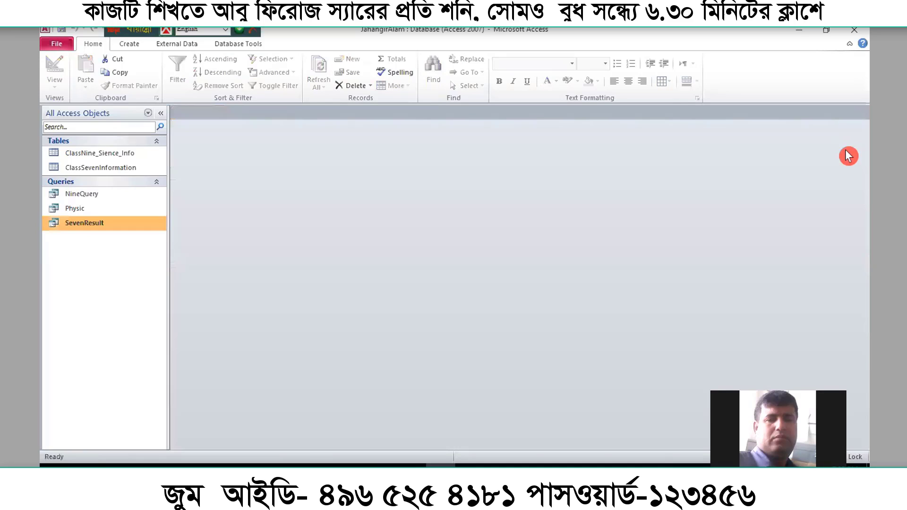
# Start the Form Wizard with the SevenResult query as the source of the new form
pyautogui.click(131, 45)
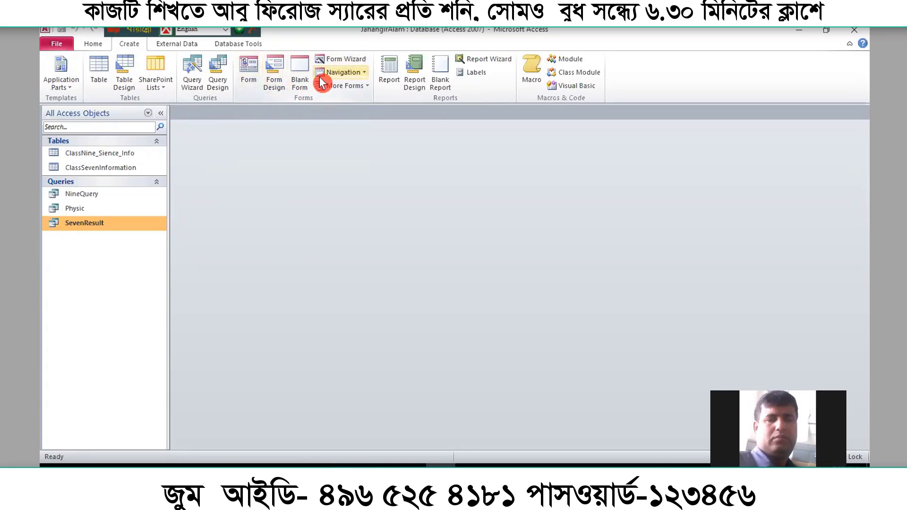
pyautogui.click(363, 87)
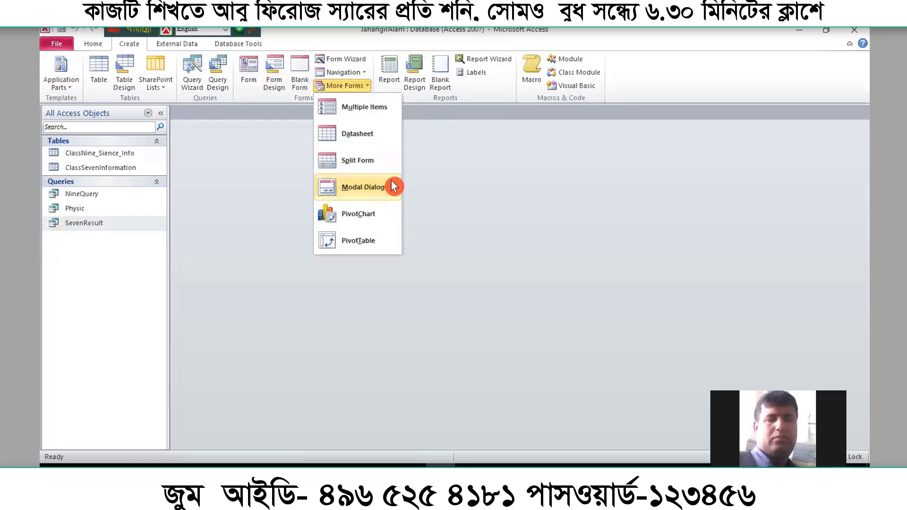
pyautogui.click(394, 80)
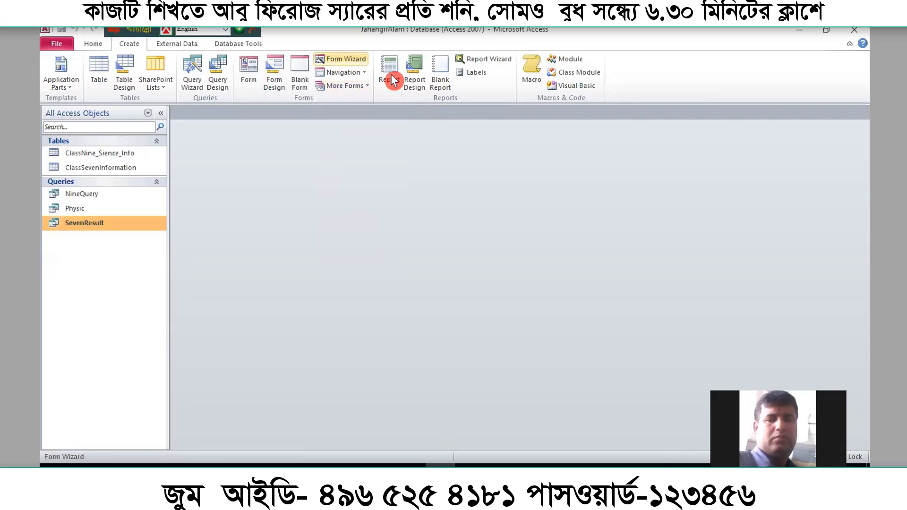
pyautogui.click(394, 81)
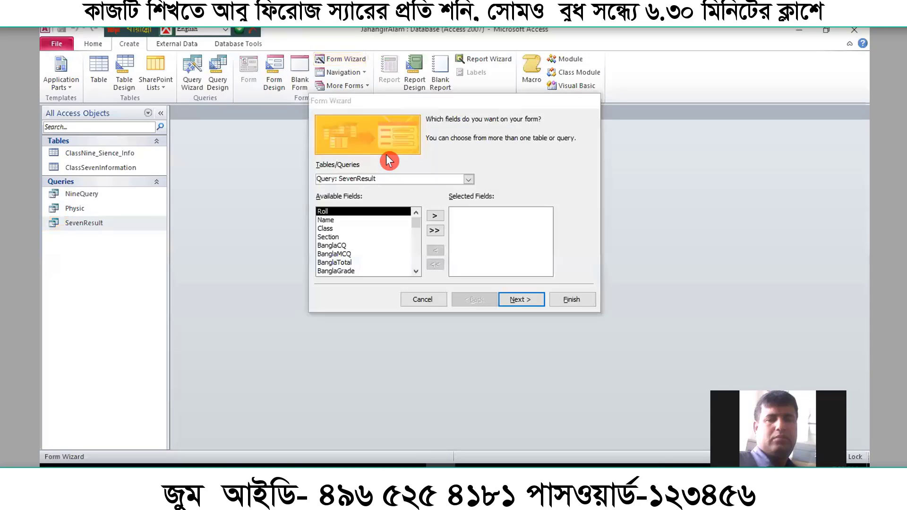
pyautogui.moveTo(477, 106); pyautogui.dragTo(481, 93)
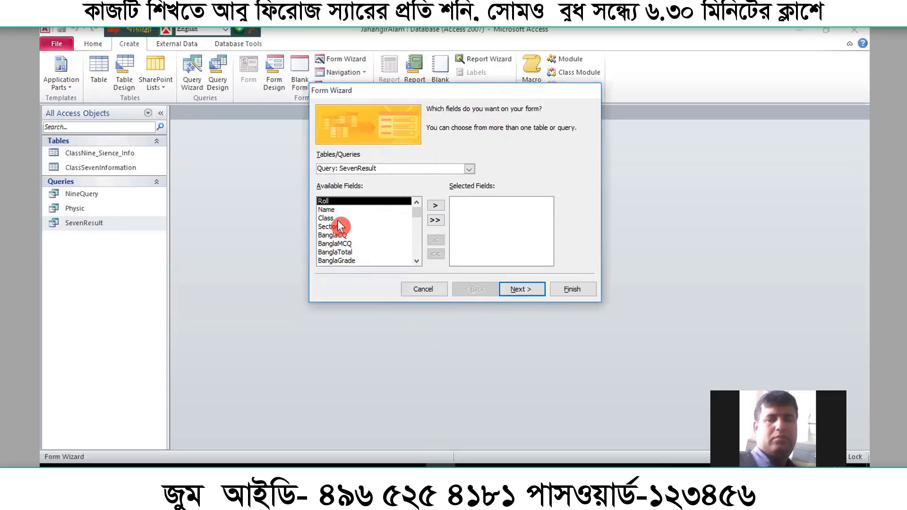
# Add the fields Roll, Name, Class, BanglaMCQ, BanglaCQ, BanglaTotal, BanglaGrade and BanglaGP to the form
pyautogui.click(436, 206)
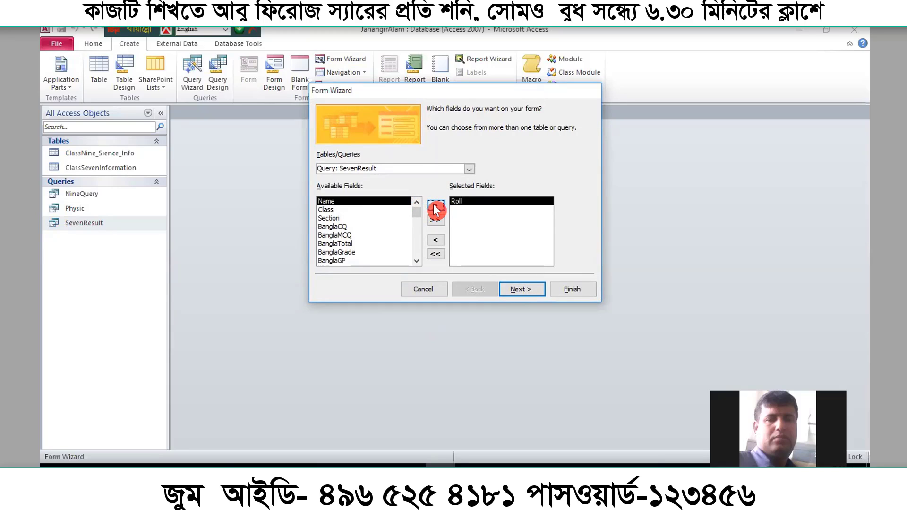
pyautogui.click(435, 206)
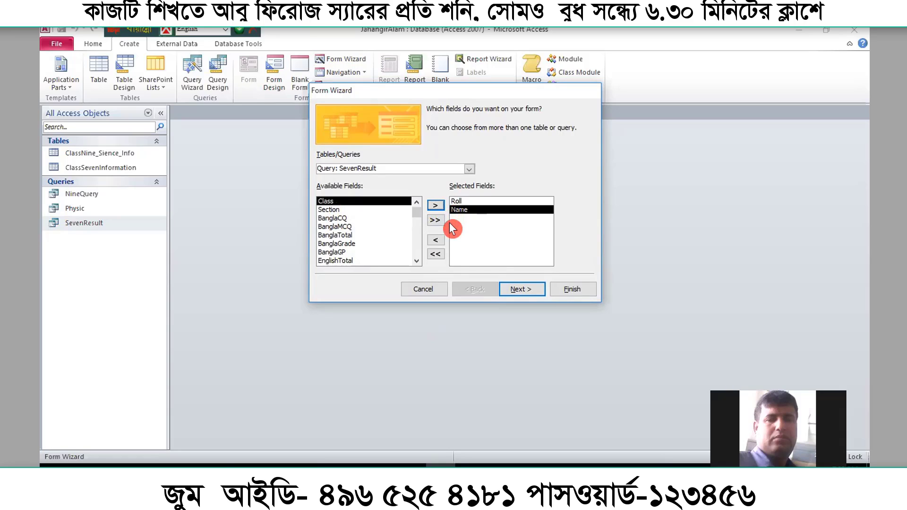
pyautogui.click(438, 206)
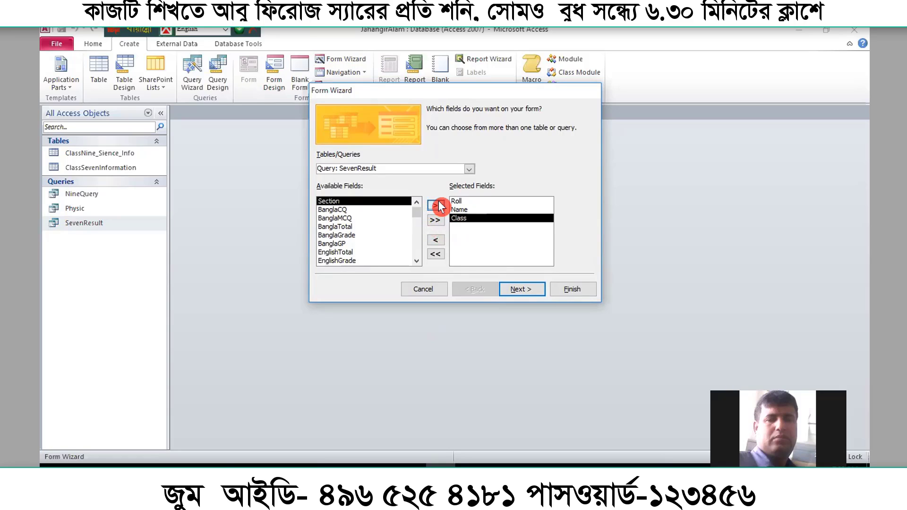
pyautogui.click(345, 218)
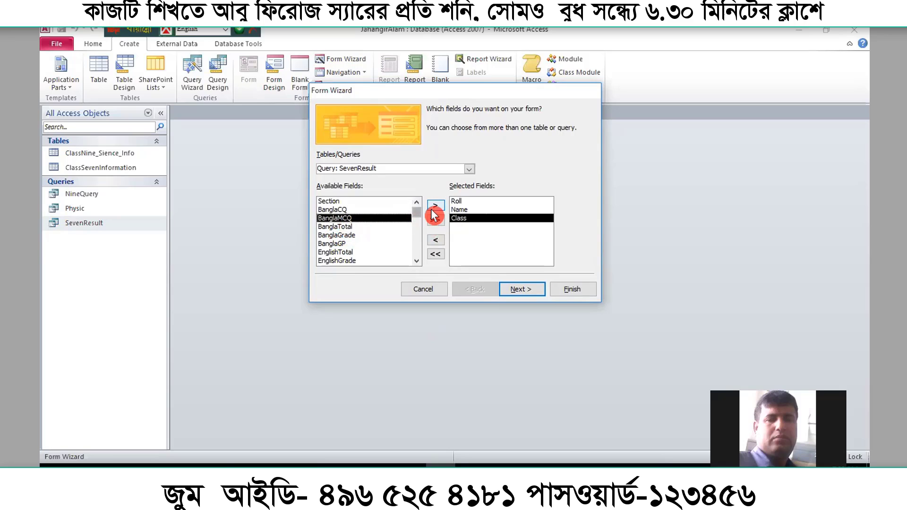
pyautogui.click(435, 207)
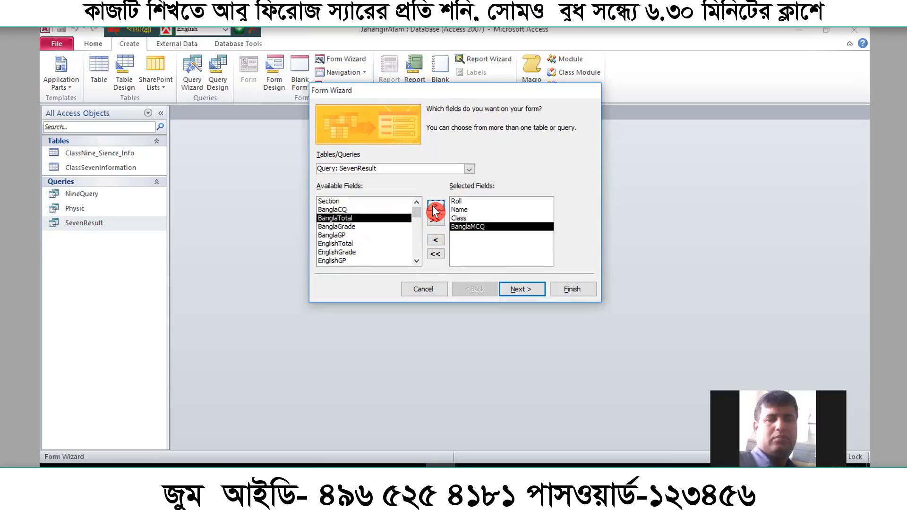
pyautogui.click(346, 209)
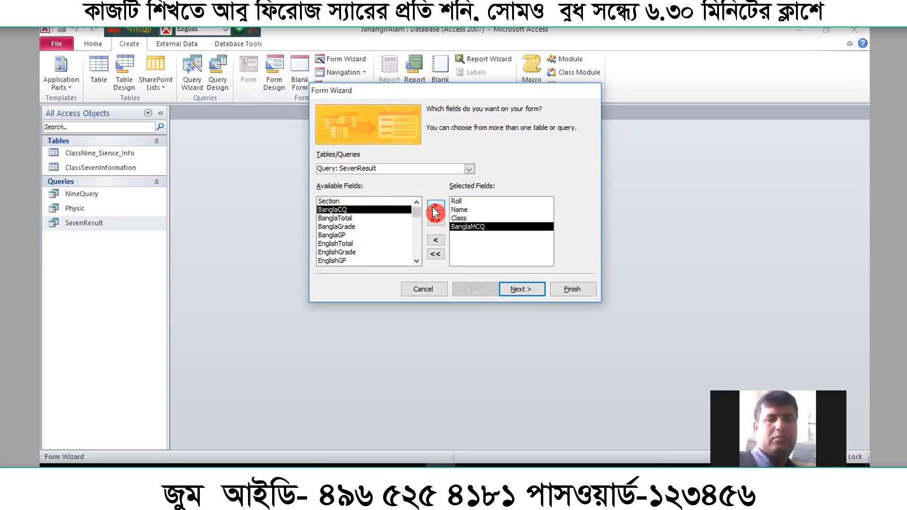
pyautogui.click(435, 213)
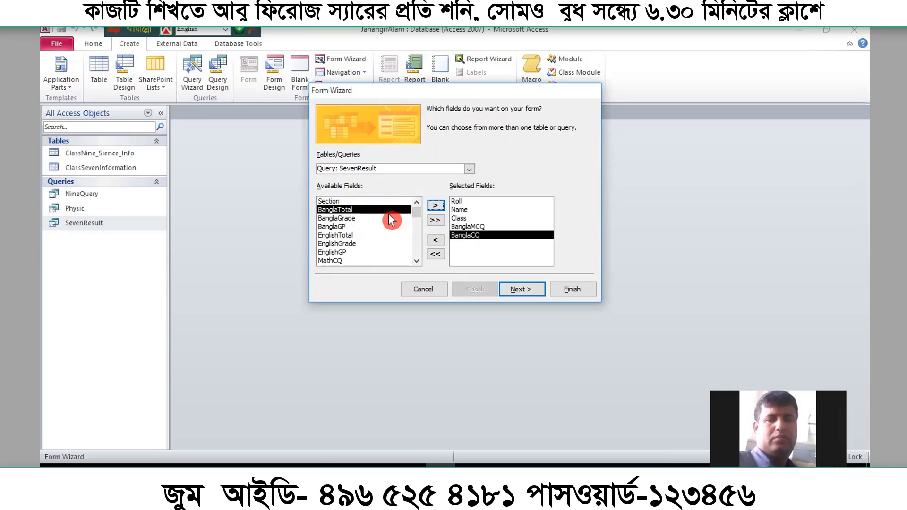
pyautogui.click(435, 207)
pyautogui.click(435, 208)
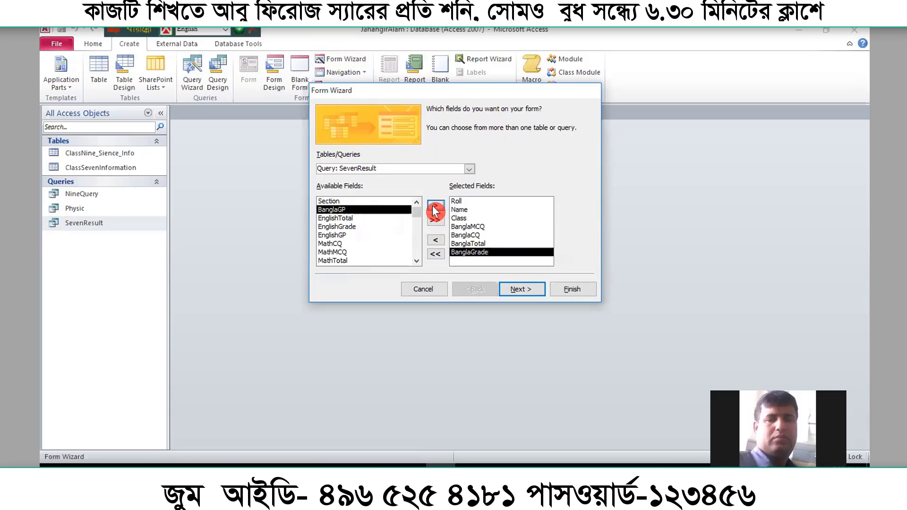
pyautogui.click(434, 212)
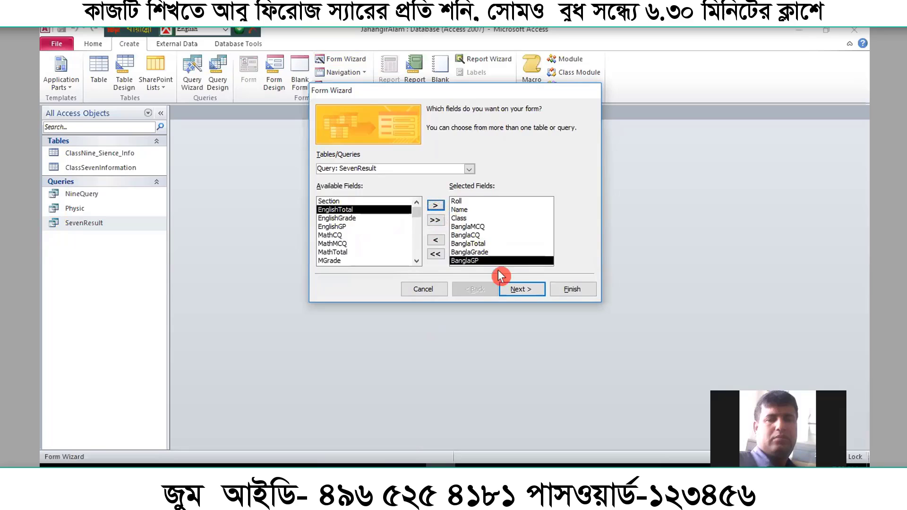
# Choose the Datasheet layout for the new form and continue to its title
pyautogui.click(510, 291)
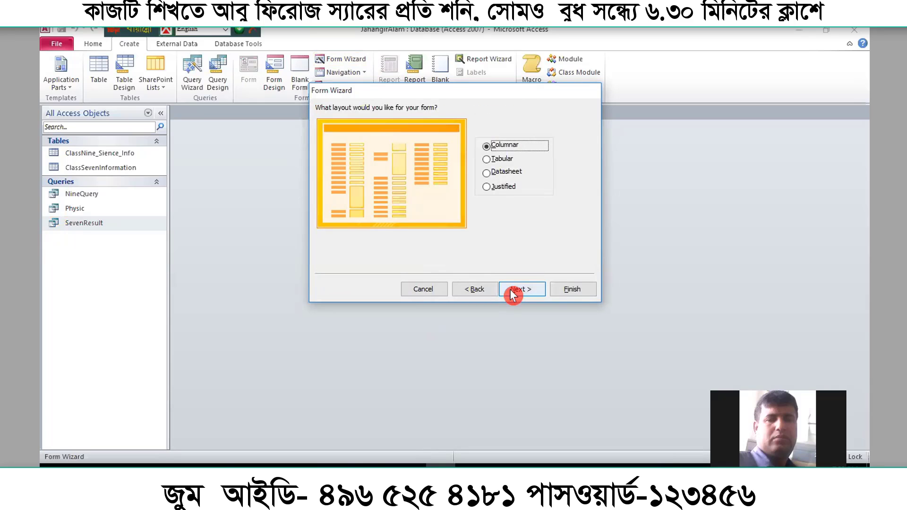
pyautogui.click(486, 174)
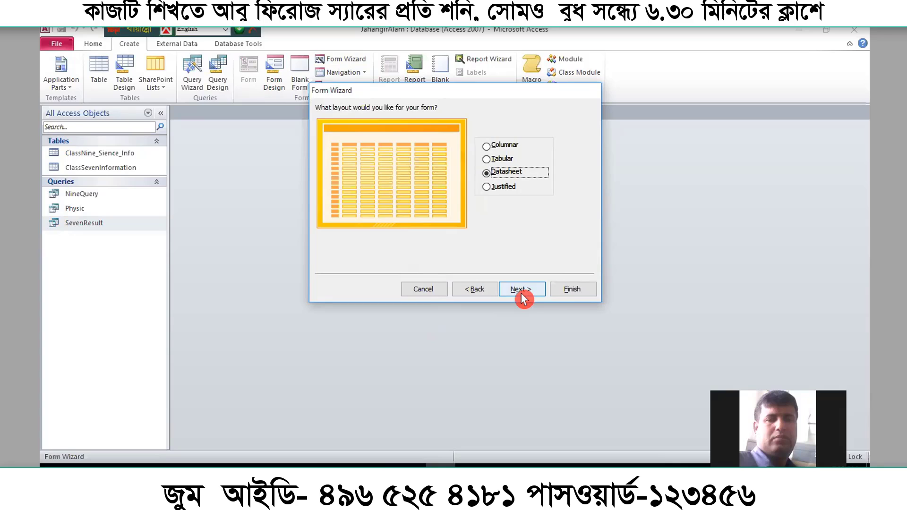
pyautogui.click(521, 290)
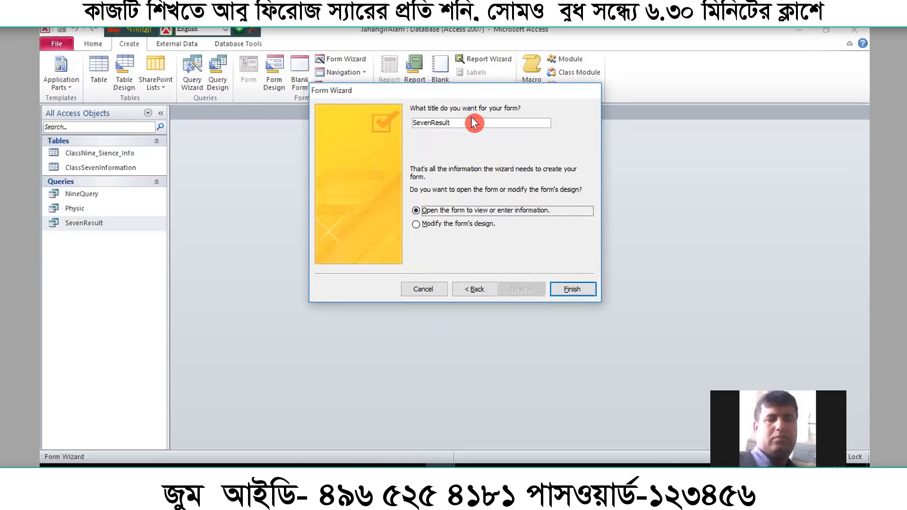
# Title the form Bangla1 and finish the wizard with the form open for viewing
pyautogui.moveTo(473, 123); pyautogui.dragTo(398, 120)
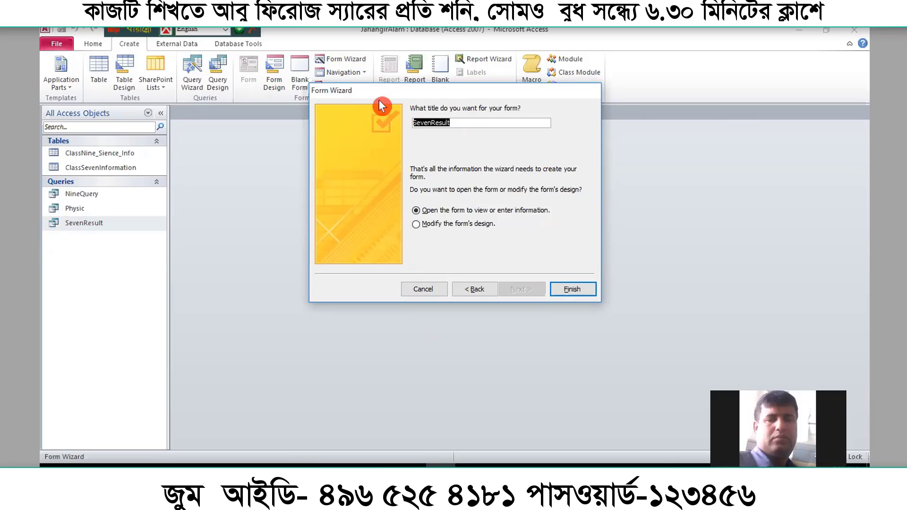
pyautogui.write('Bas')
pyautogui.press('BackSpace')
pyautogui.write('ngla')
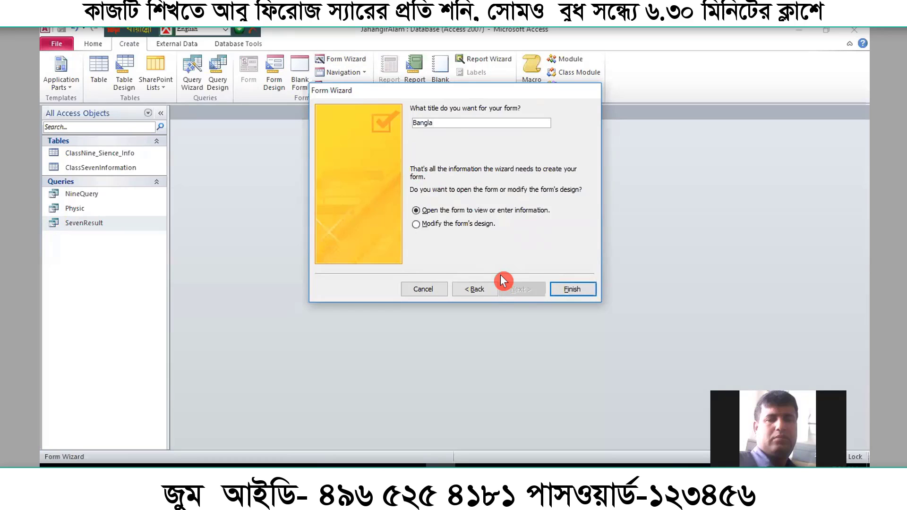
pyautogui.write('1')
pyautogui.click(591, 289)
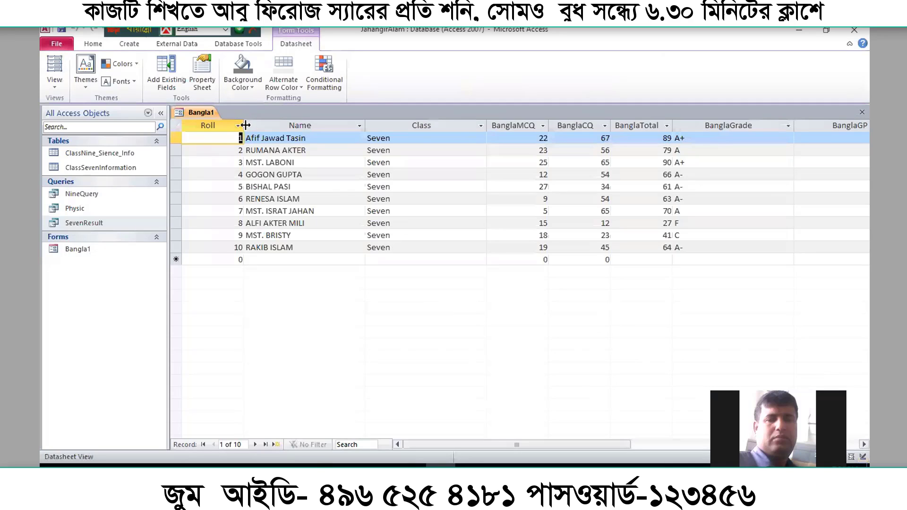
# Narrow the Roll and Name columns of the Bangla1 datasheet and hide the Class column
pyautogui.moveTo(246, 126); pyautogui.dragTo(220, 126)
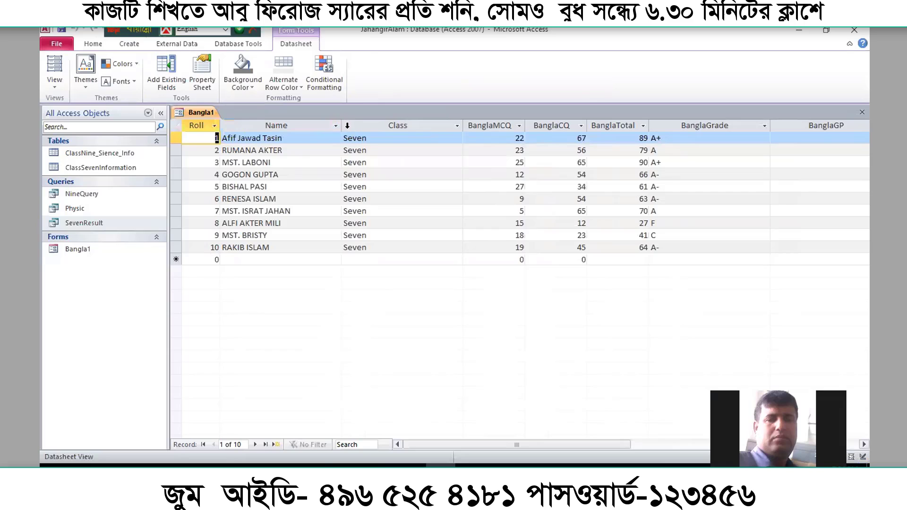
pyautogui.moveTo(340, 126); pyautogui.dragTo(324, 134)
pyautogui.click(373, 126)
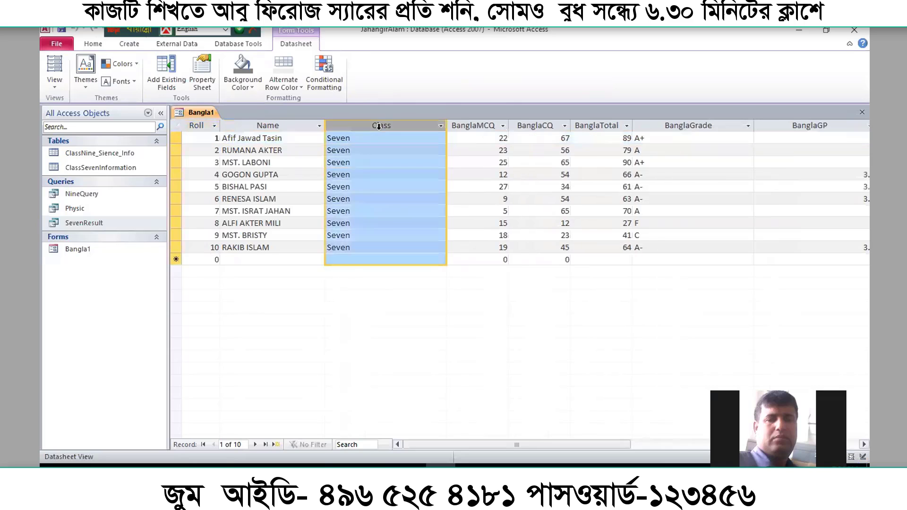
pyautogui.rightClick(380, 129)
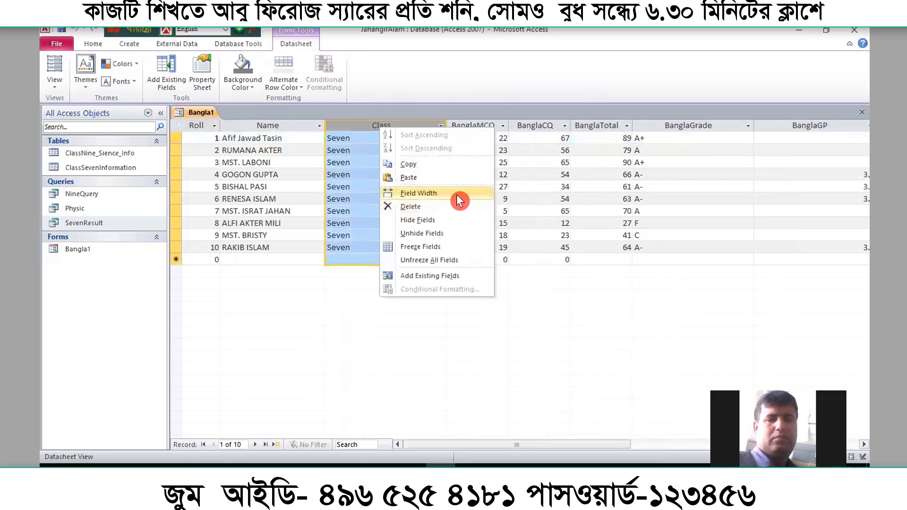
pyautogui.click(425, 220)
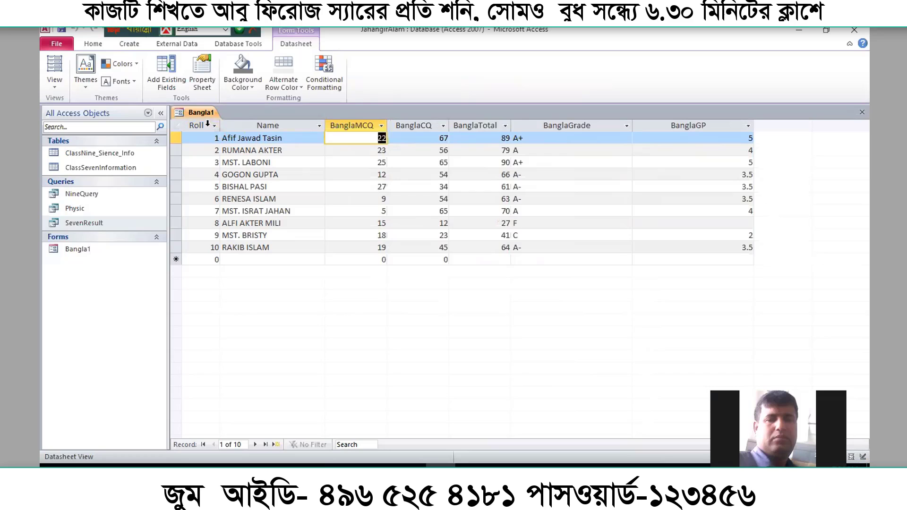
# Select all visible columns of the Bangla1 datasheet and switch the form to Design View
pyautogui.moveTo(206, 126); pyautogui.dragTo(699, 125)
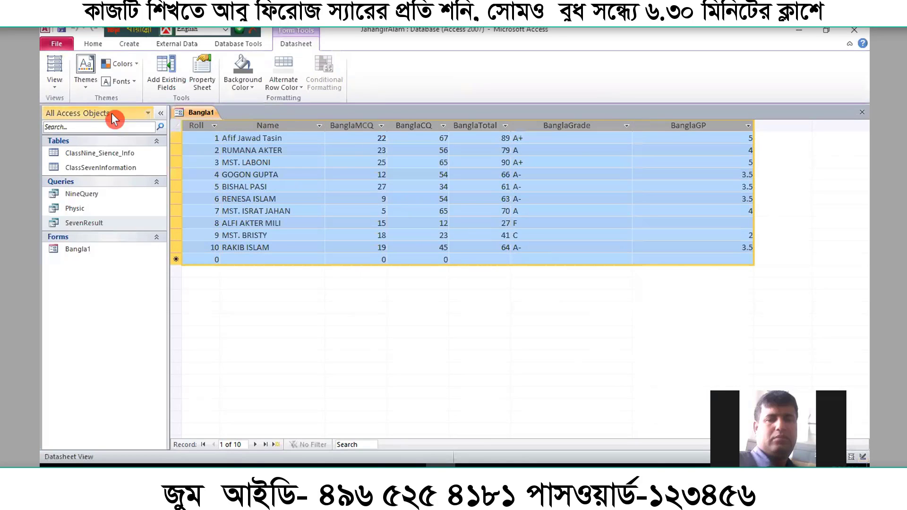
pyautogui.rightClick(198, 112)
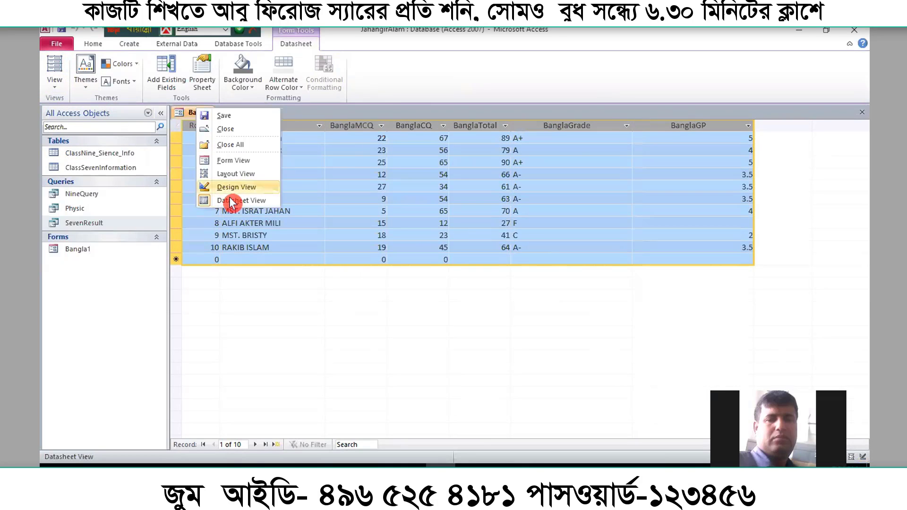
pyautogui.click(249, 189)
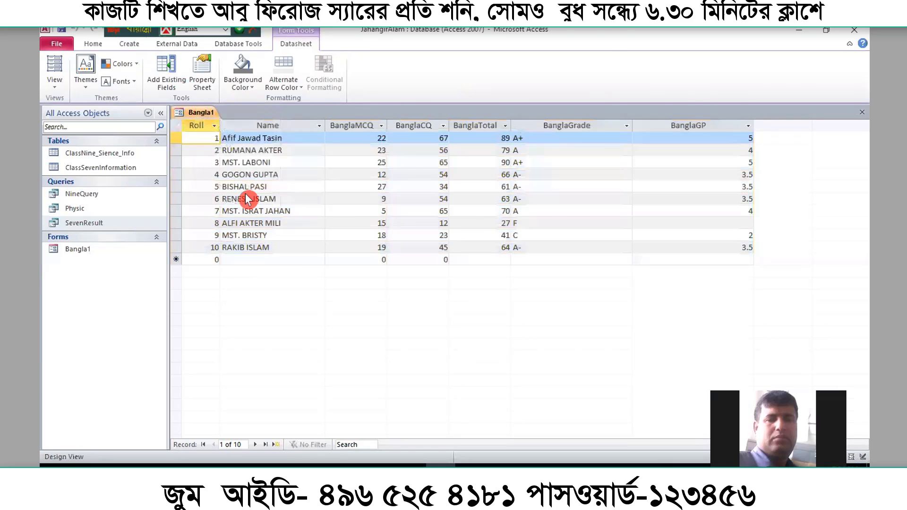
# Centre the text of all field controls from Roll to BanglaGP in the form's Detail section
pyautogui.moveTo(396, 211); pyautogui.dragTo(328, 364)
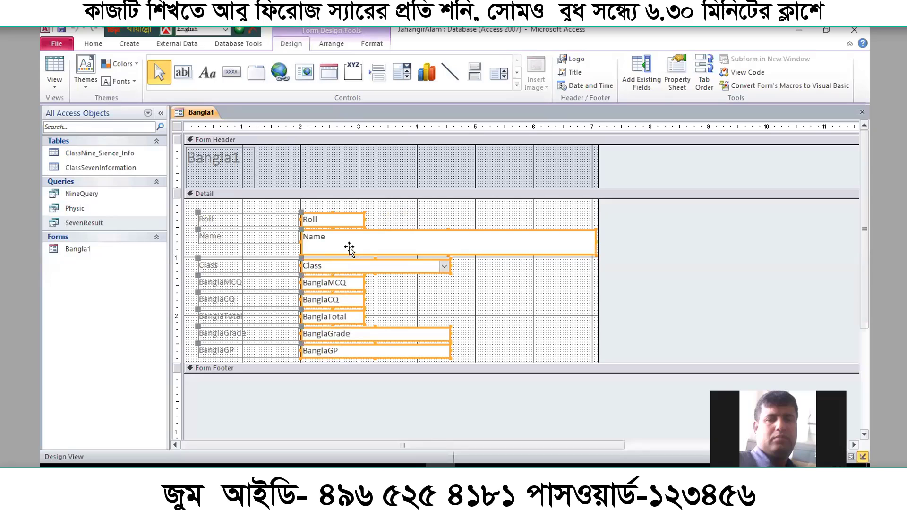
pyautogui.moveTo(399, 204); pyautogui.dragTo(323, 376)
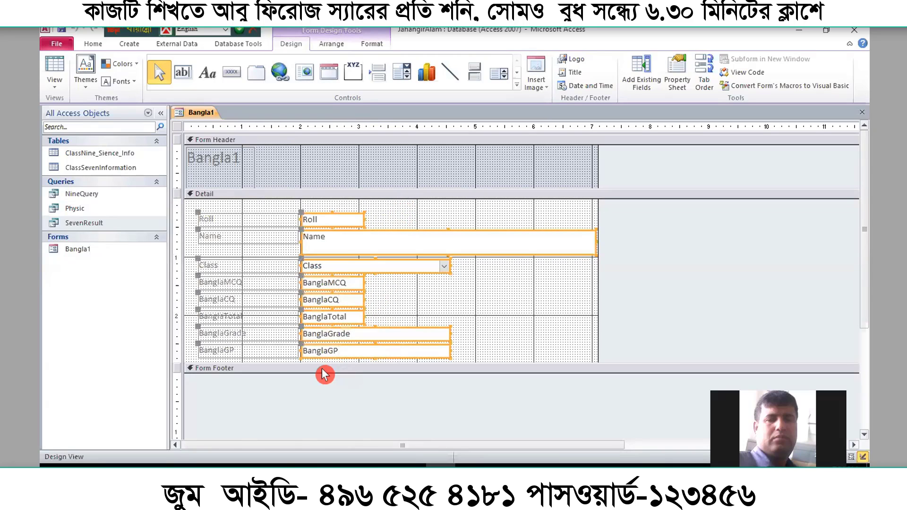
pyautogui.rightClick(342, 245)
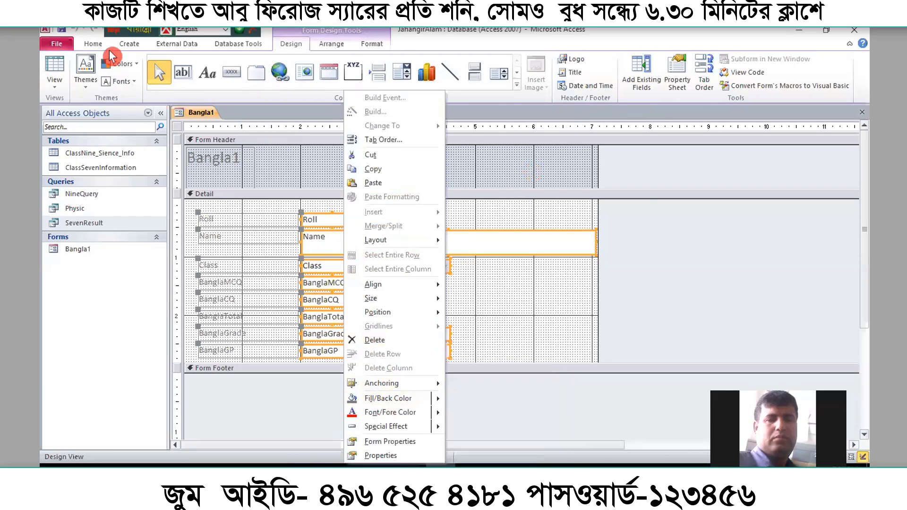
pyautogui.click(97, 43)
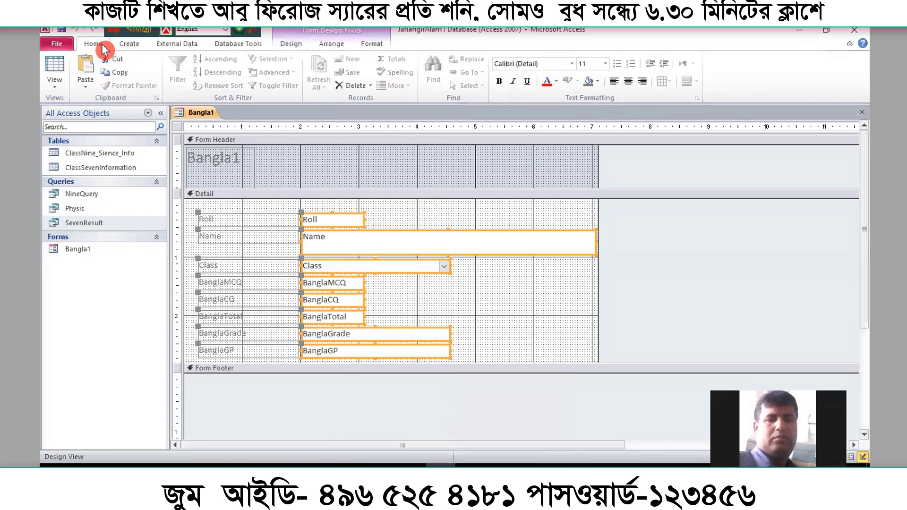
pyautogui.click(627, 82)
pyautogui.click(501, 182)
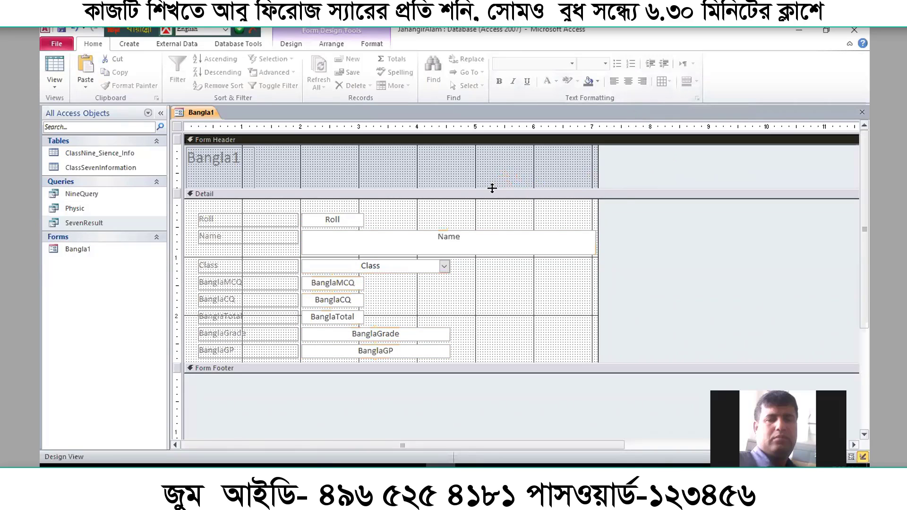
# Left-align the text of the Name field control and return the form to Datasheet View
pyautogui.click(467, 238)
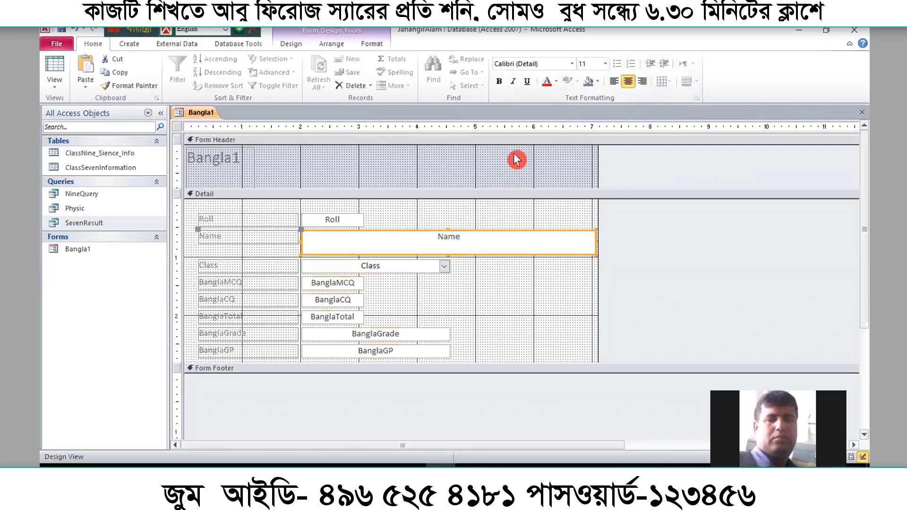
pyautogui.click(613, 81)
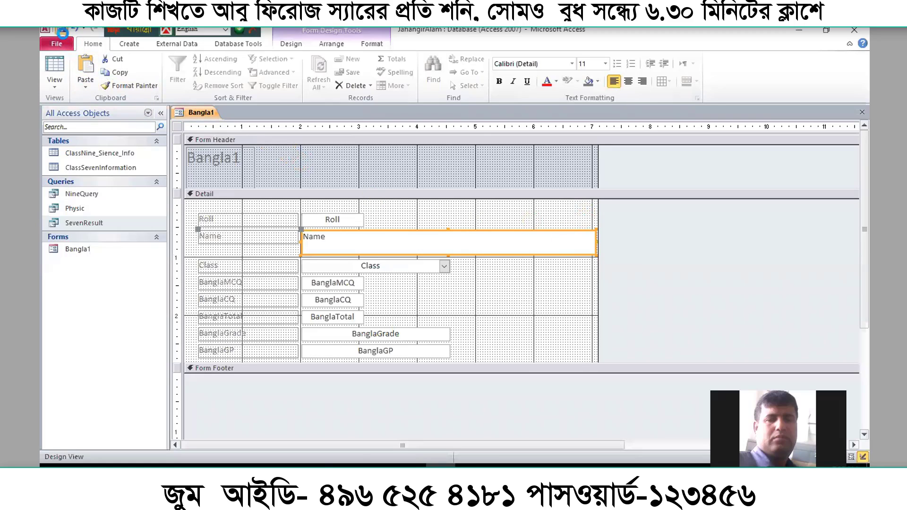
pyautogui.click(55, 70)
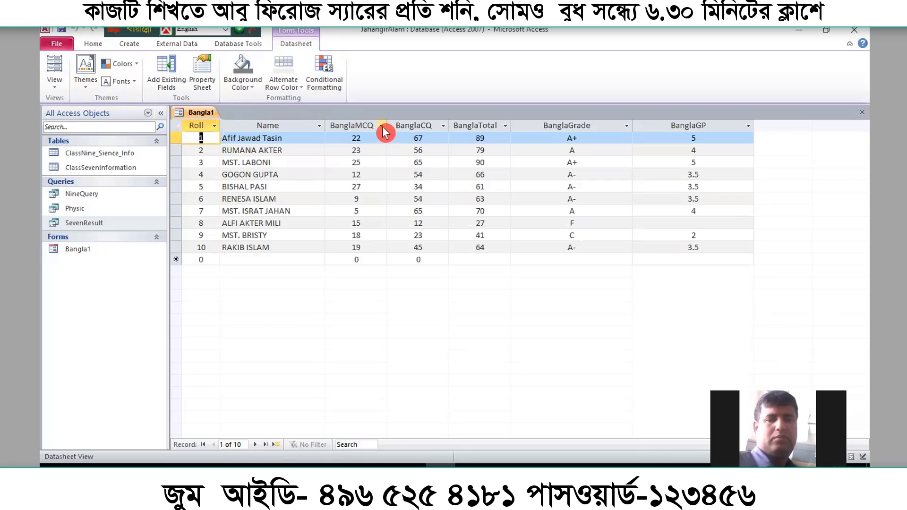
# Narrow the BanglaMCQ, BanglaTotal, BanglaGrade and BanglaGP columns of the Bangla1 datasheet
pyautogui.moveTo(385, 126); pyautogui.dragTo(381, 126)
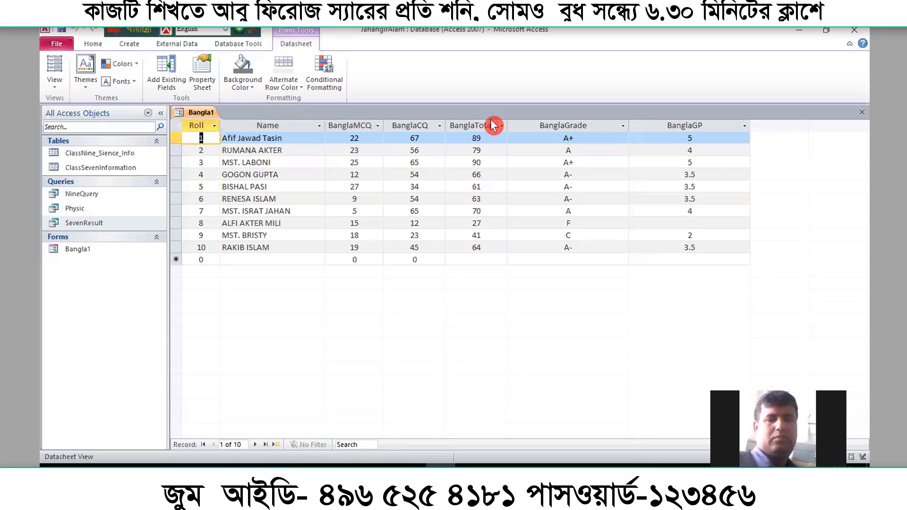
pyautogui.moveTo(505, 125); pyautogui.dragTo(500, 125)
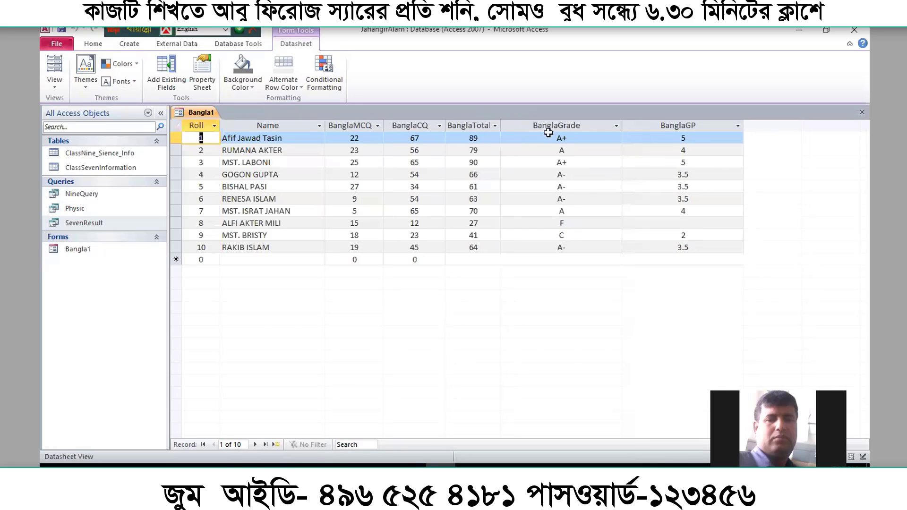
pyautogui.moveTo(624, 125); pyautogui.dragTo(611, 125)
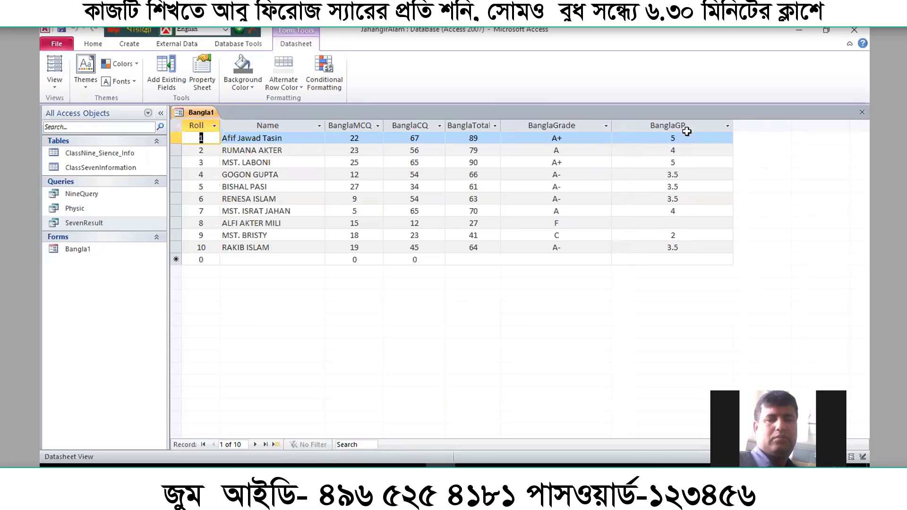
pyautogui.moveTo(732, 127); pyautogui.dragTo(710, 163)
pyautogui.moveTo(611, 132); pyautogui.dragTo(596, 148)
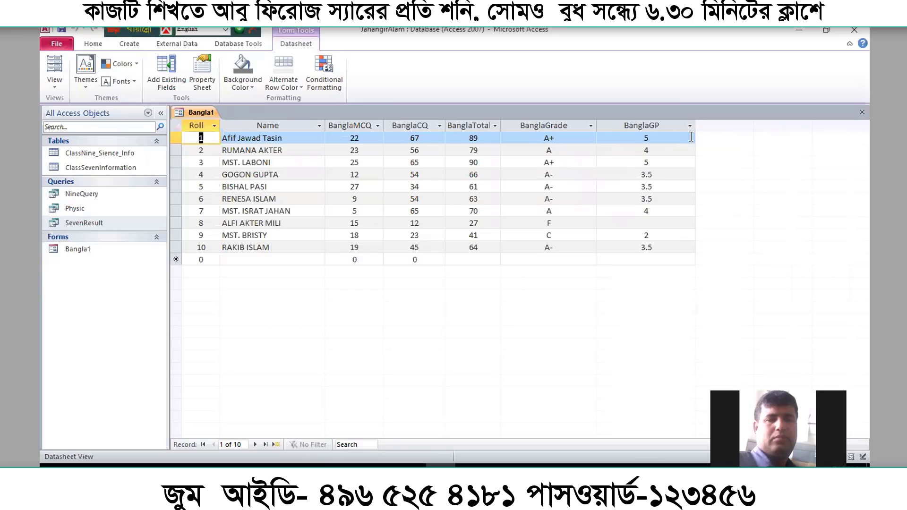
pyautogui.moveTo(696, 126); pyautogui.dragTo(685, 157)
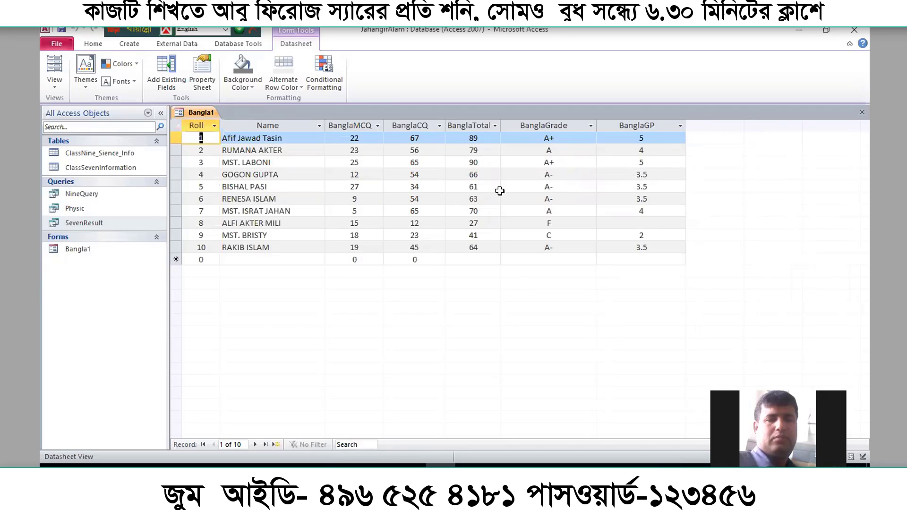
# Add twelve records below roll 10 with BanglaMCQ marks 1, 2, 1, 2, 1, 21, 21, 2, 12, 12, 12 and 12
pyautogui.click(372, 258)
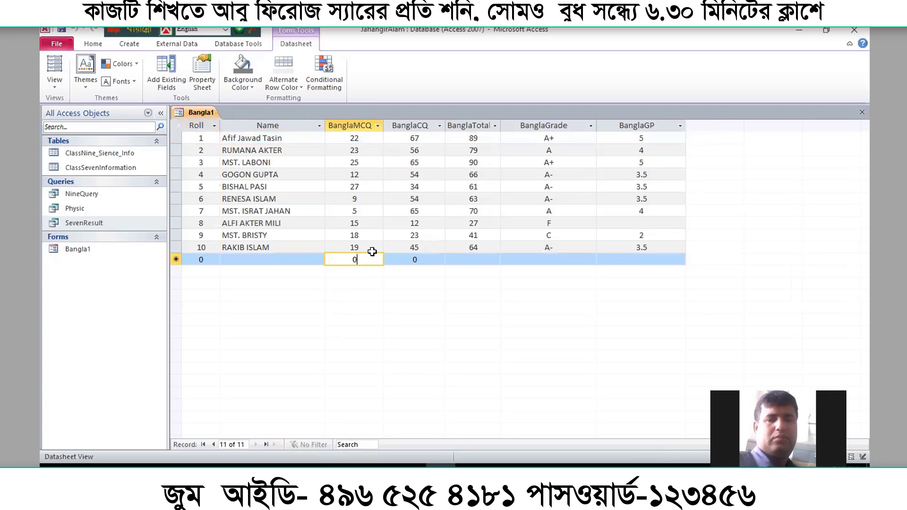
pyautogui.write('1')
pyautogui.press('Down')
pyautogui.write('2')
pyautogui.press('Down')
pyautogui.write('1')
pyautogui.press('Down')
pyautogui.write('2')
pyautogui.press('Down')
pyautogui.write('1')
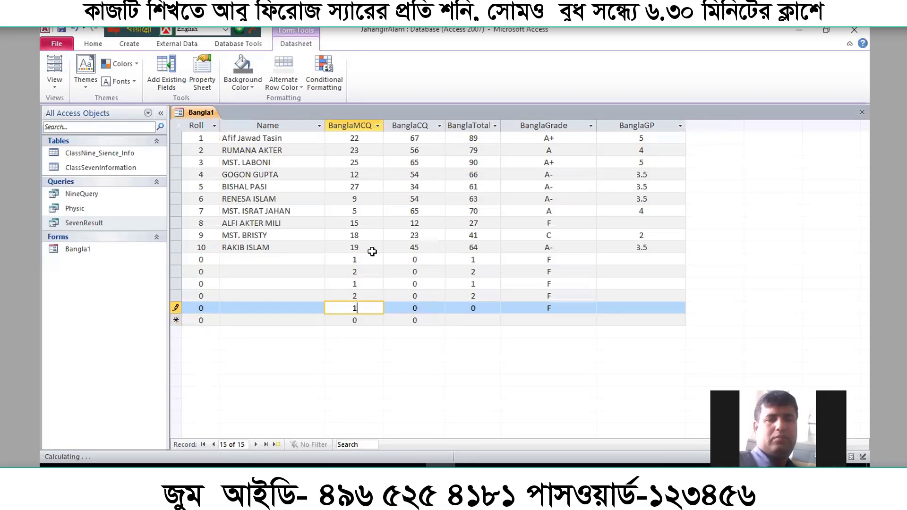
pyautogui.press('Down')
pyautogui.press('2')
pyautogui.press('1')
pyautogui.press('Down')
pyautogui.write('21')
pyautogui.press('Down')
pyautogui.write('2')
pyautogui.press('Down')
pyautogui.write('12')
pyautogui.press('Down')
pyautogui.write('12')
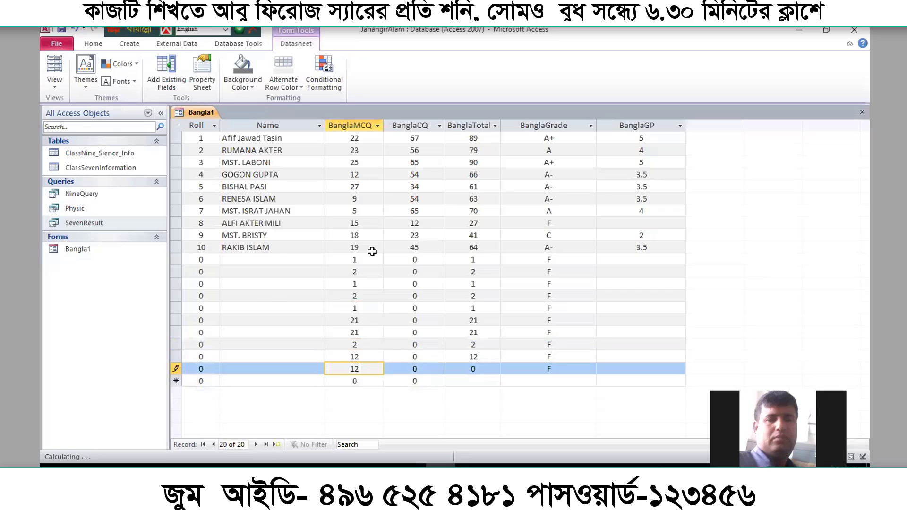
pyautogui.press('Down')
pyautogui.write('12')
pyautogui.press('Down')
pyautogui.press('1')
pyautogui.press('2')
pyautogui.press('Down')
# Try 46 as the BanglaMCQ mark of one more new record and replace it with 16
pyautogui.write('46')
pyautogui.press('Down')
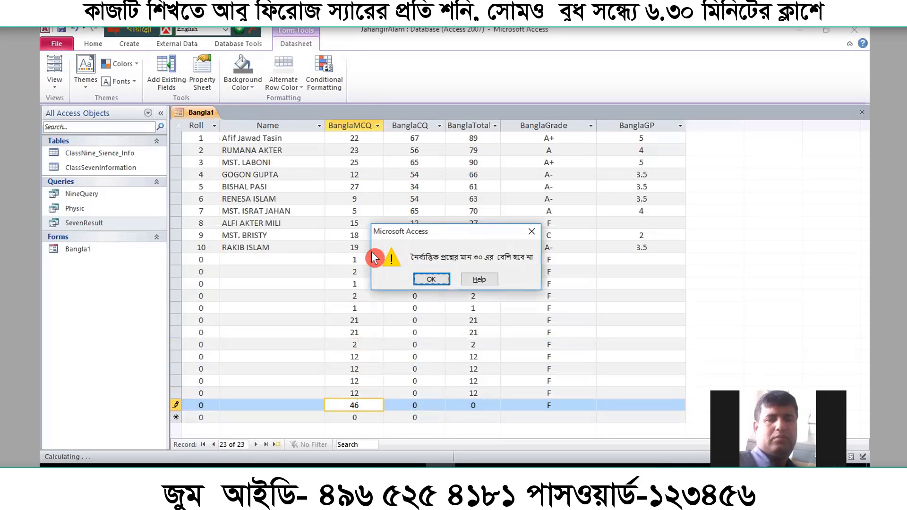
pyautogui.click(426, 282)
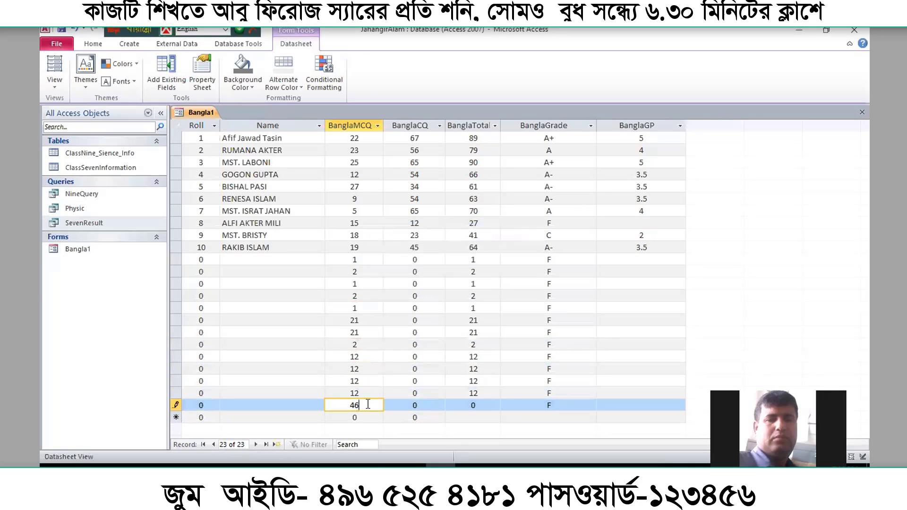
pyautogui.click(360, 412)
pyautogui.click(431, 280)
pyautogui.moveTo(370, 405); pyautogui.dragTo(345, 404)
pyautogui.write('16')
# Open the ClassSevenInformation table, examine its new records across to the total mark columns, and close the table
pyautogui.click(99, 169)
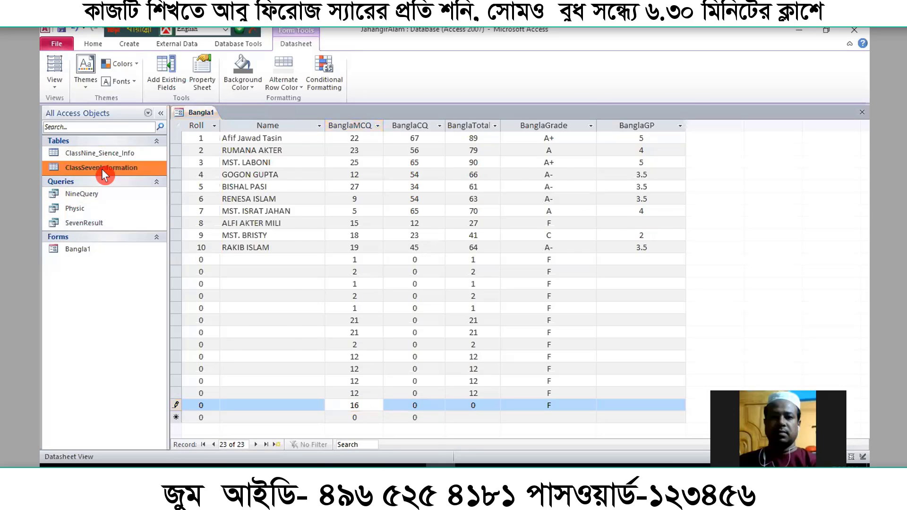
pyautogui.doubleClick(101, 169)
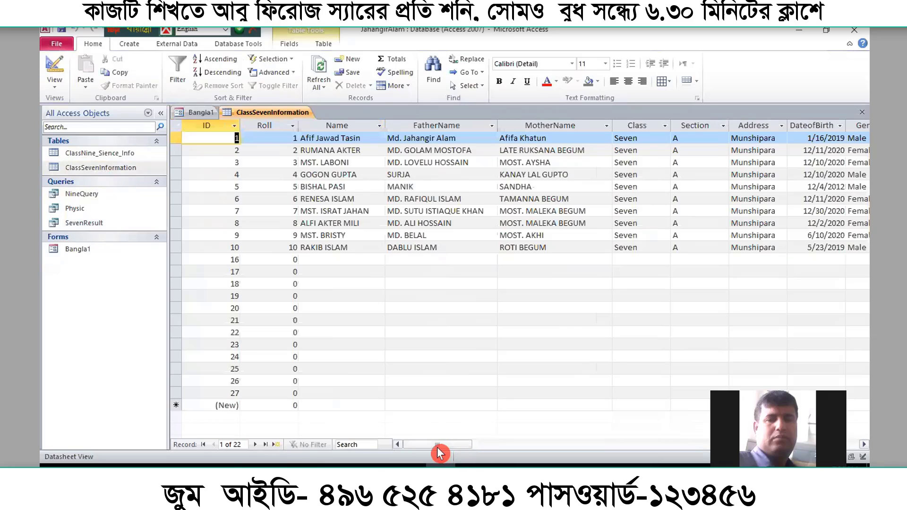
pyautogui.moveTo(428, 445); pyautogui.dragTo(708, 450)
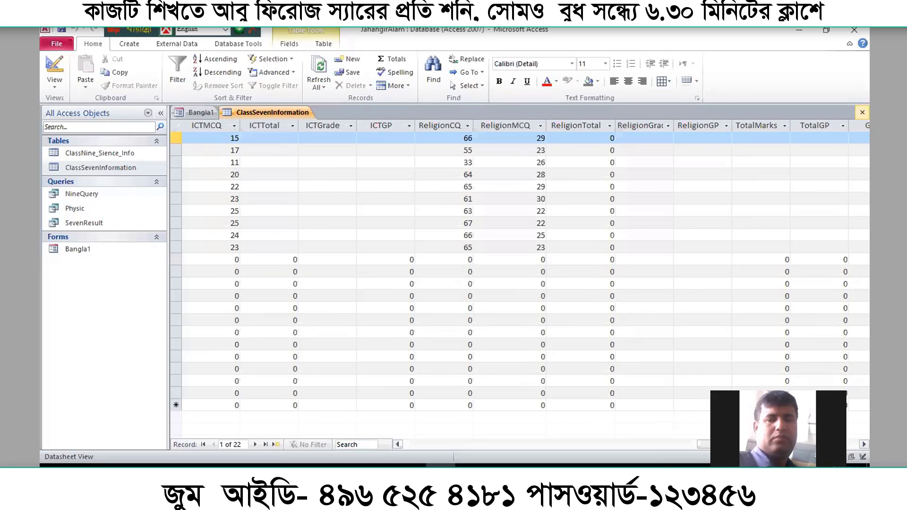
pyautogui.click(862, 112)
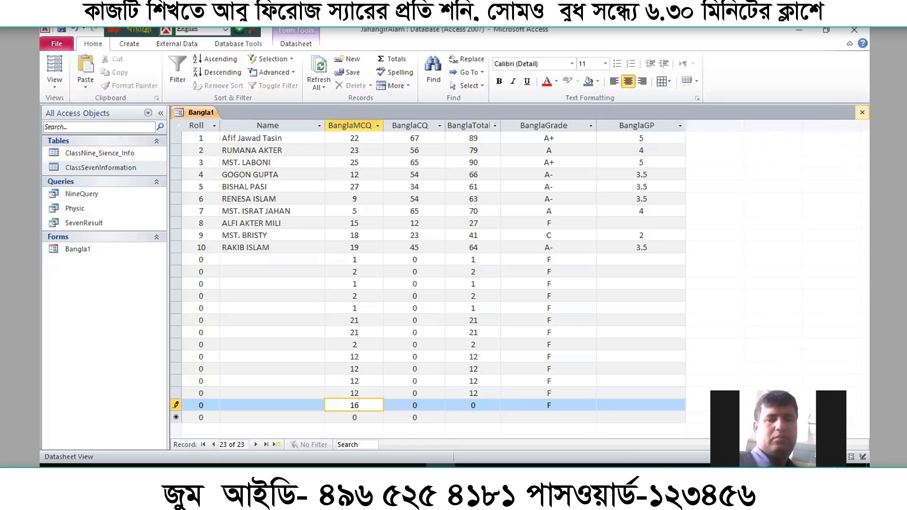
# Close the Bangla1 form and open the ClassSevenInformation table in Design View
pyautogui.click(862, 112)
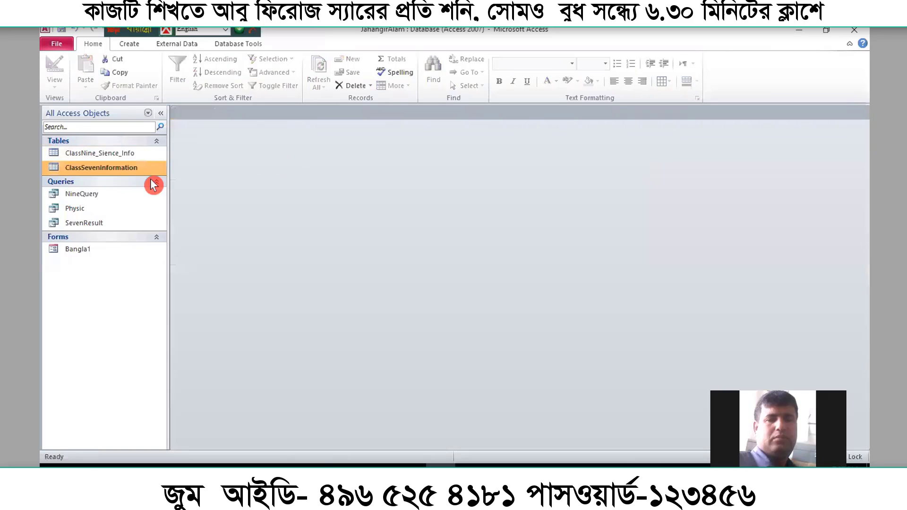
pyautogui.rightClick(121, 163)
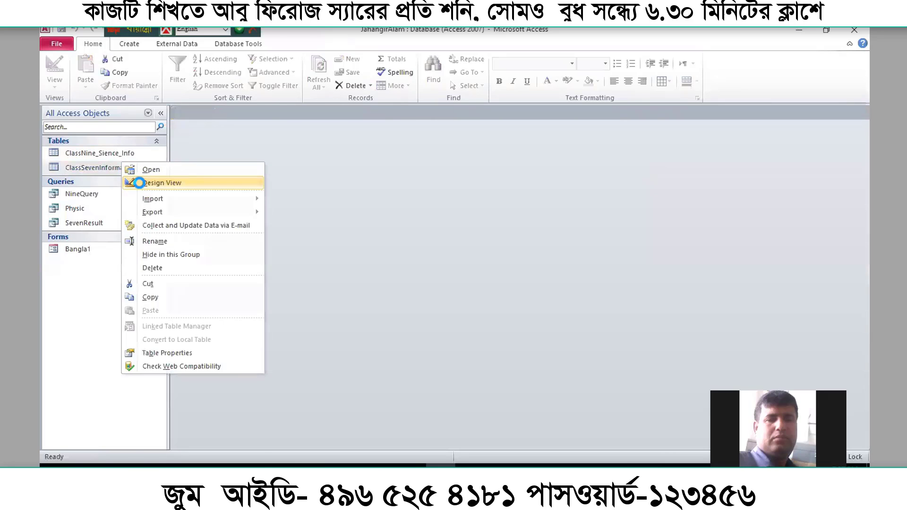
pyautogui.click(139, 183)
# Add a field named duronto with the Text data type below the GPA field
pyautogui.scroll(-4, 236, 252)
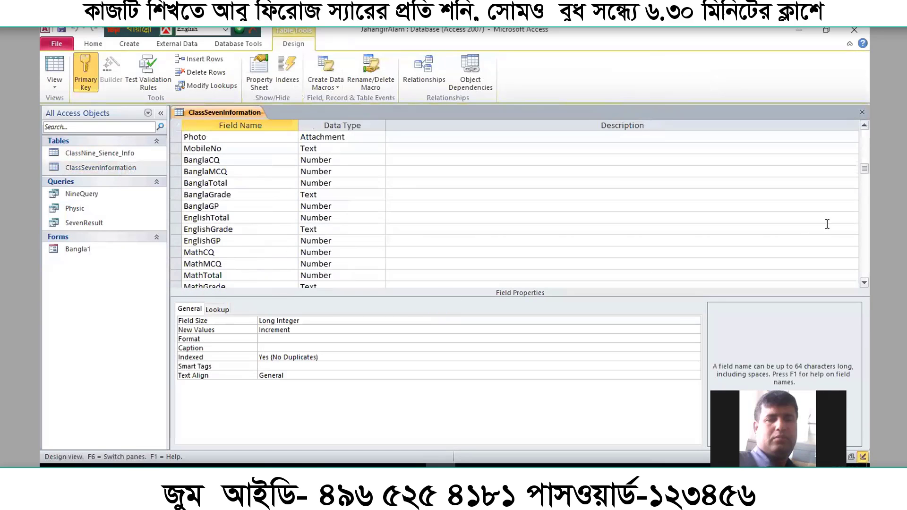
pyautogui.scroll(-10, 386, 222)
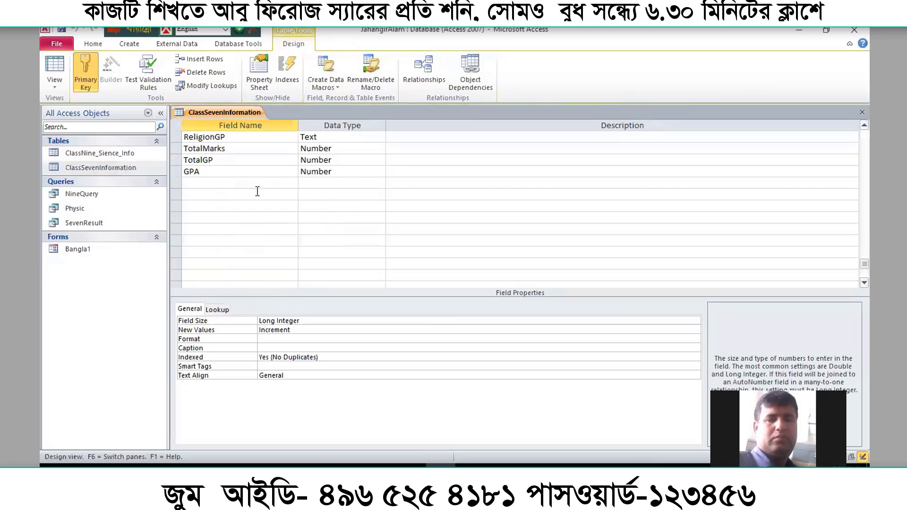
pyautogui.click(226, 185)
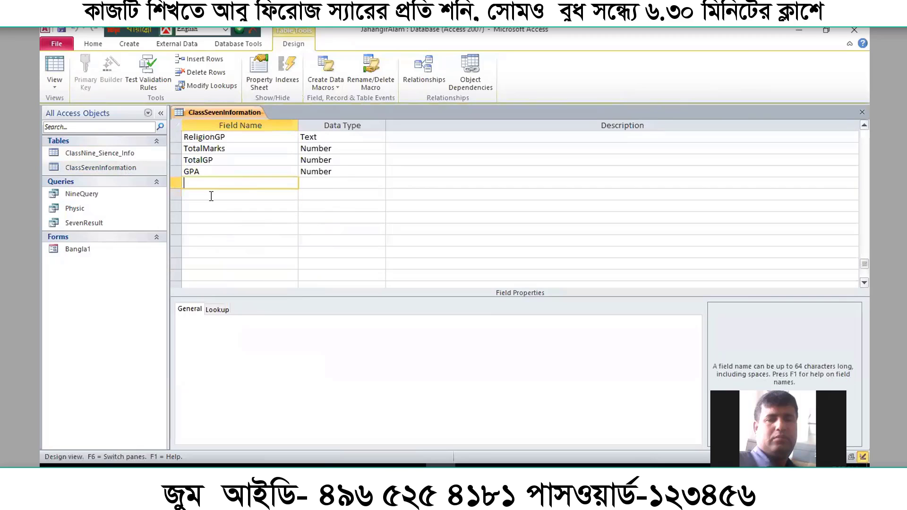
pyautogui.write('duronto')
pyautogui.click(319, 185)
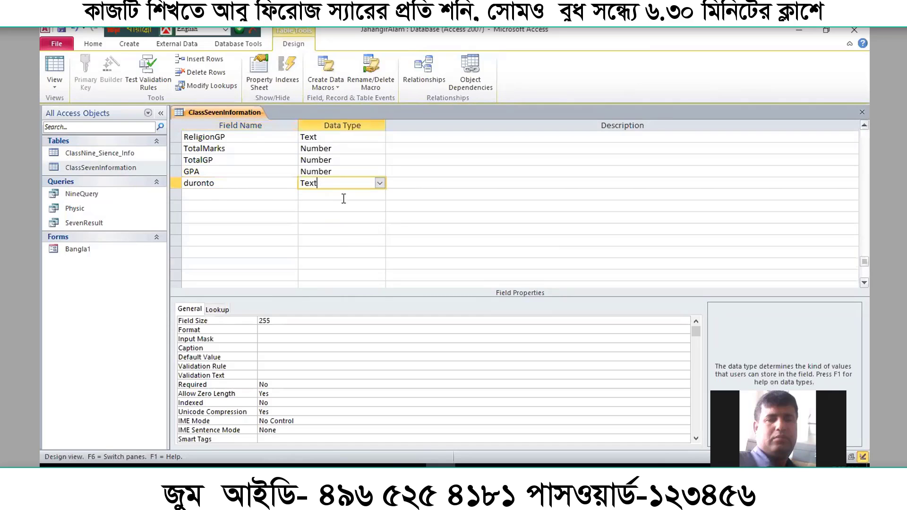
pyautogui.click(378, 183)
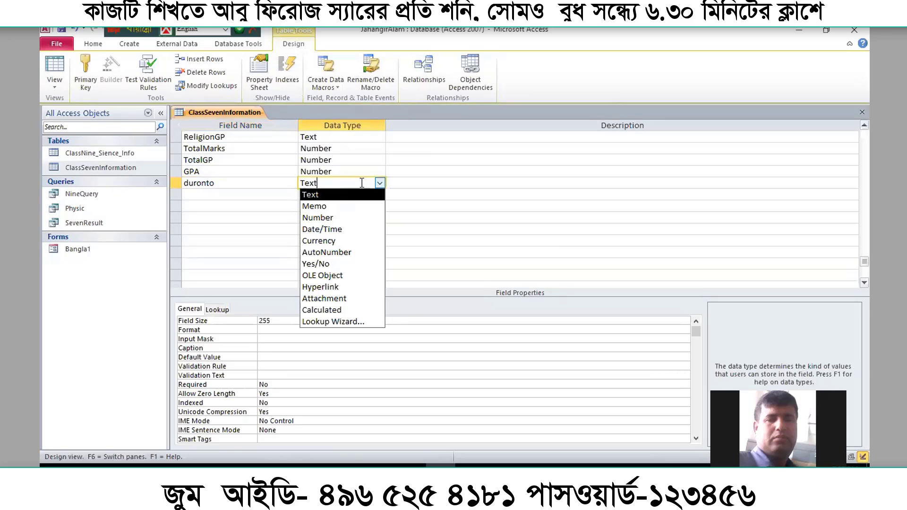
# Set the default value of the TotalGP field to Duronto
pyautogui.click(411, 160)
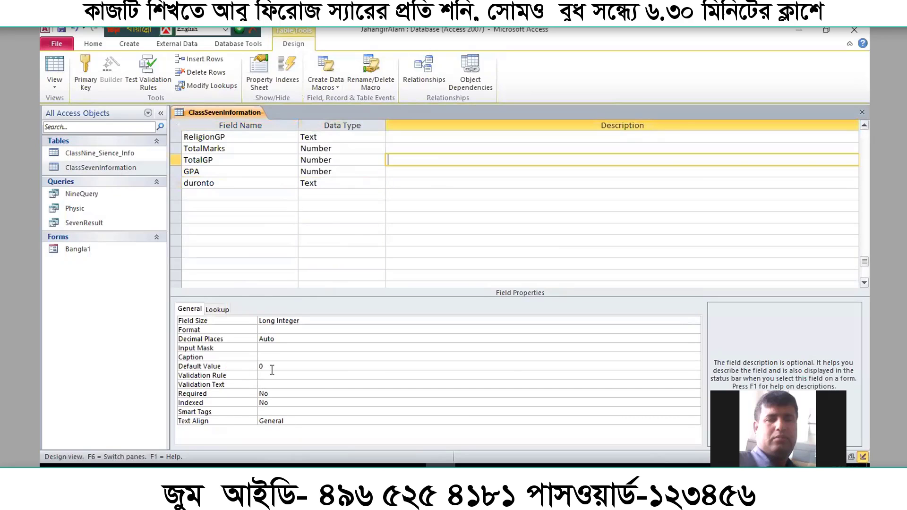
pyautogui.doubleClick(262, 365)
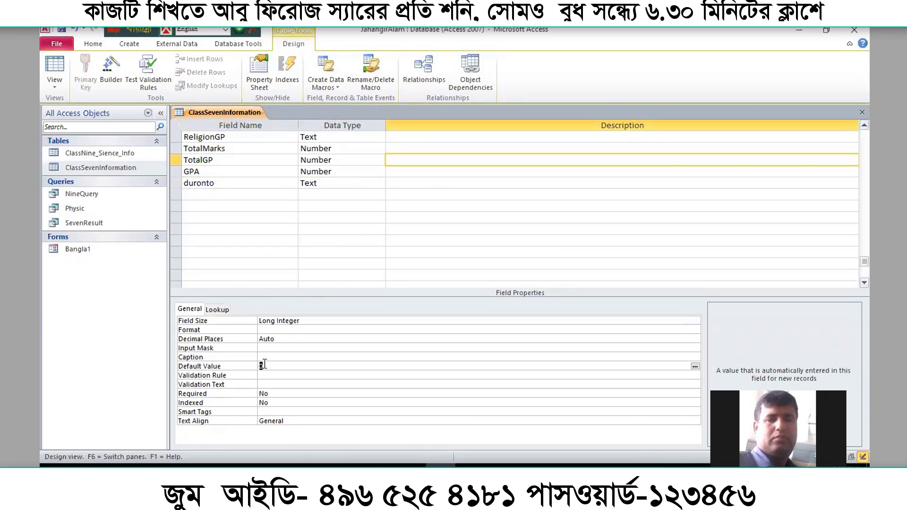
pyautogui.write('Duronto')
pyautogui.click(239, 364)
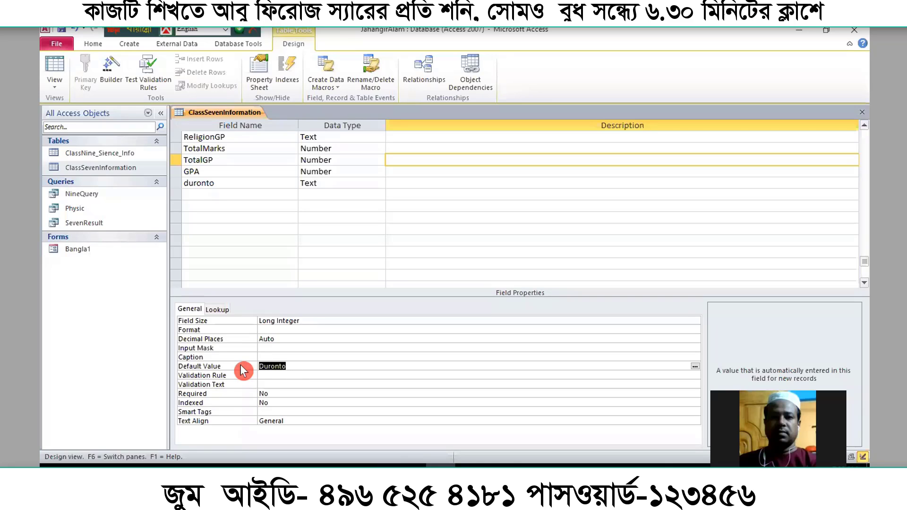
# Clear the TotalGP field's default value and set the duronto field's default value to Duronto
pyautogui.press('Delete')
pyautogui.click(339, 183)
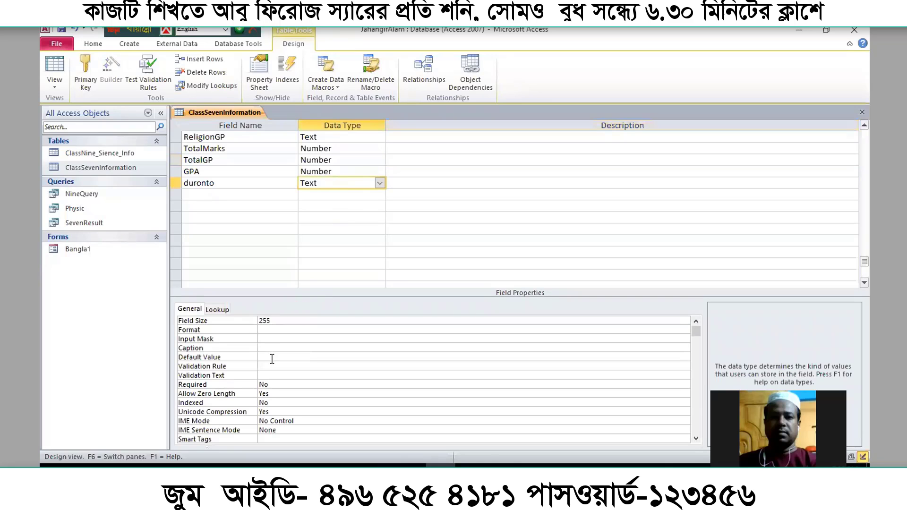
pyautogui.click(271, 358)
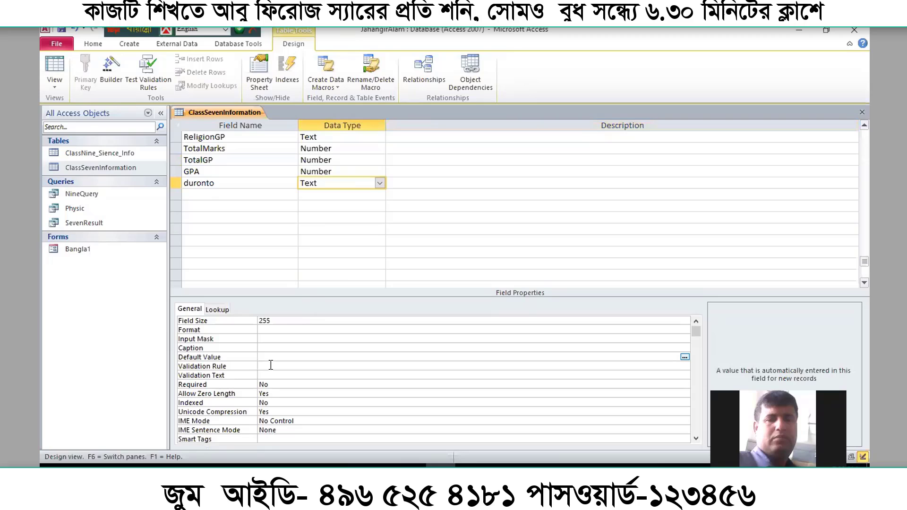
pyautogui.write('Duronto')
# Add a field named Entrytime with the Date/Time data type below the duronto field
pyautogui.click(217, 194)
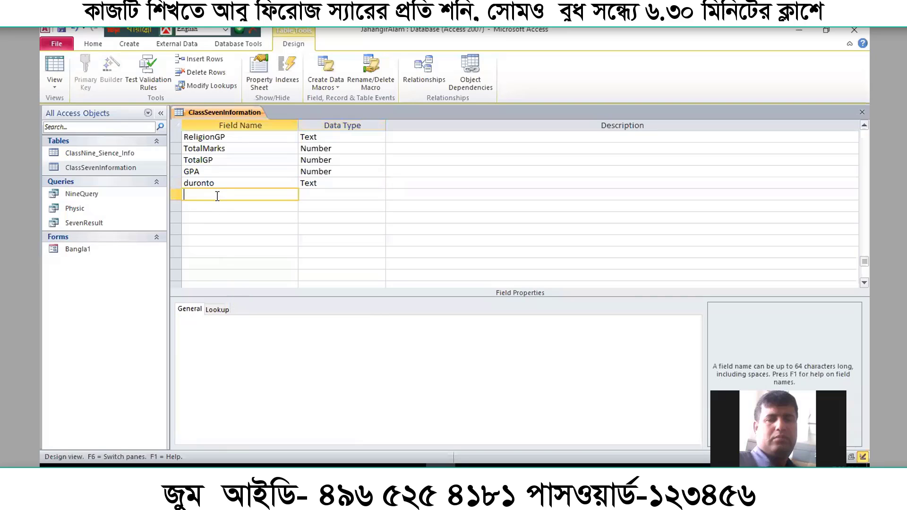
pyautogui.write('Entrytime')
pyautogui.click(320, 195)
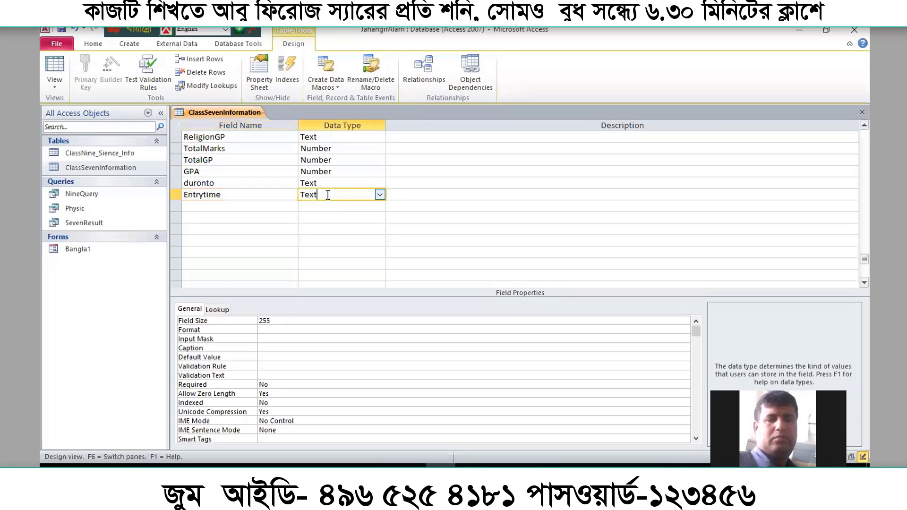
pyautogui.click(379, 194)
pyautogui.click(356, 240)
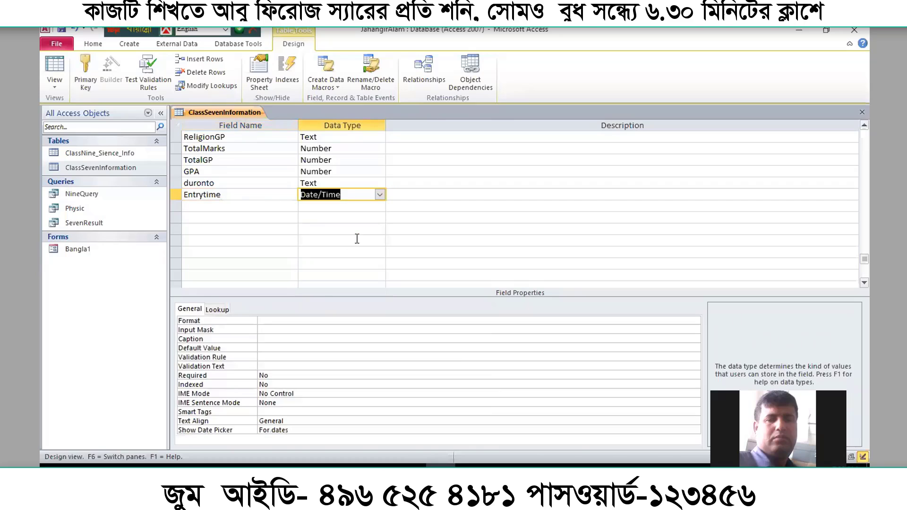
# Set the Entrytime field's default value to =now(), then save and close the ClassSevenInformation table
pyautogui.click(273, 347)
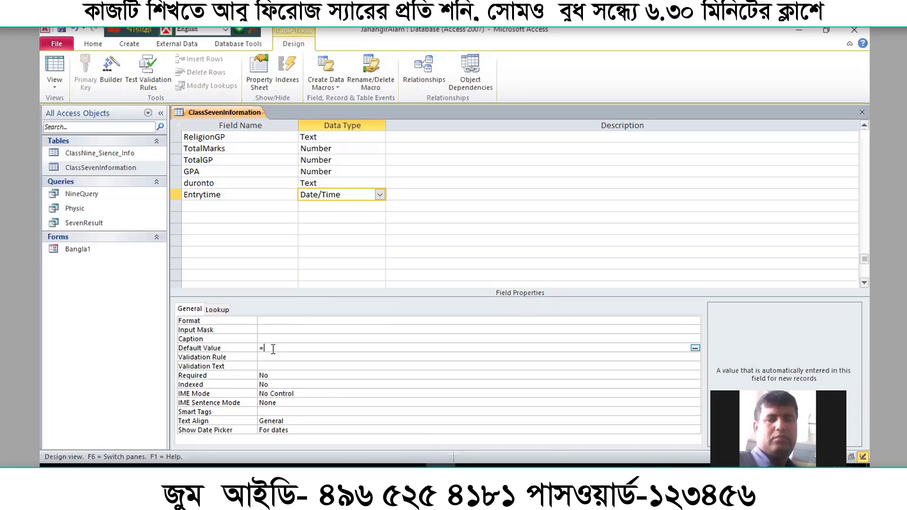
pyautogui.write('=no')
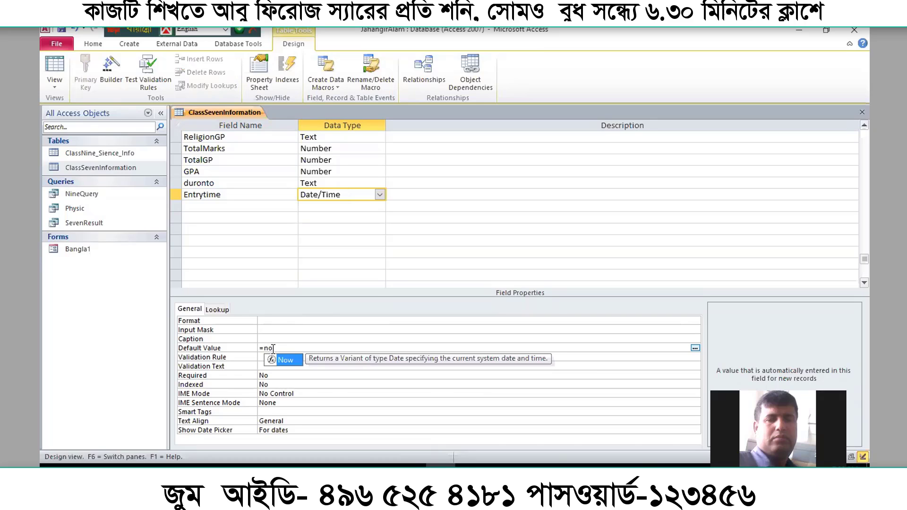
pyautogui.write('w()')
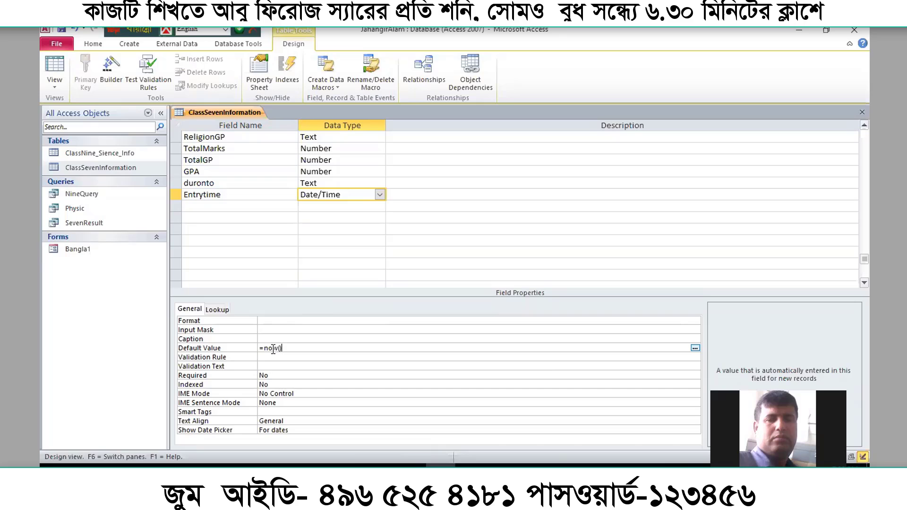
pyautogui.click(62, 30)
pyautogui.click(862, 112)
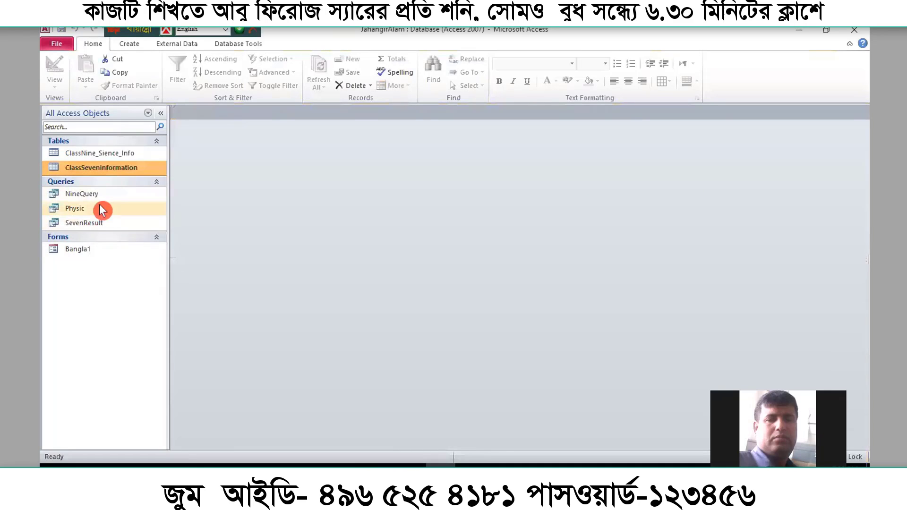
# Open the Bangla1 form in Design View, check its available fields for duronto and Entrytime, and close the form
pyautogui.click(84, 254)
pyautogui.doubleClick(84, 254)
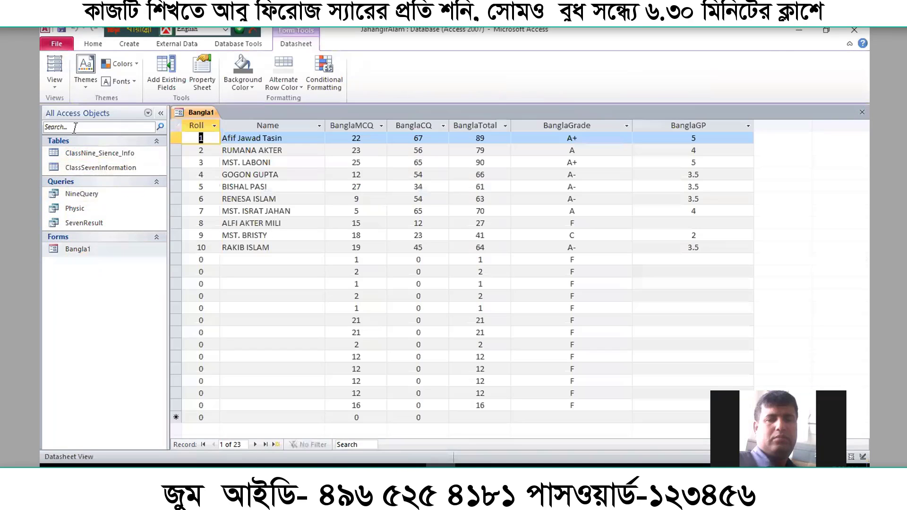
pyautogui.rightClick(101, 250)
pyautogui.click(116, 282)
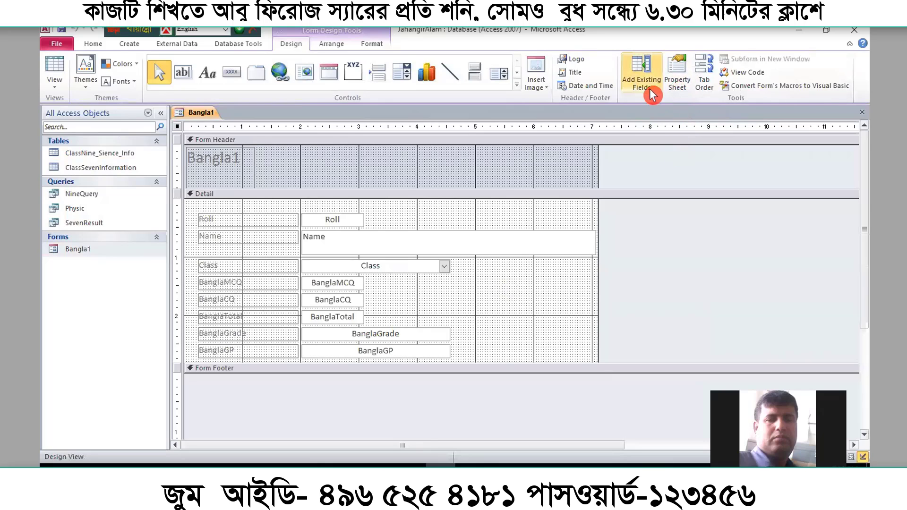
pyautogui.click(641, 76)
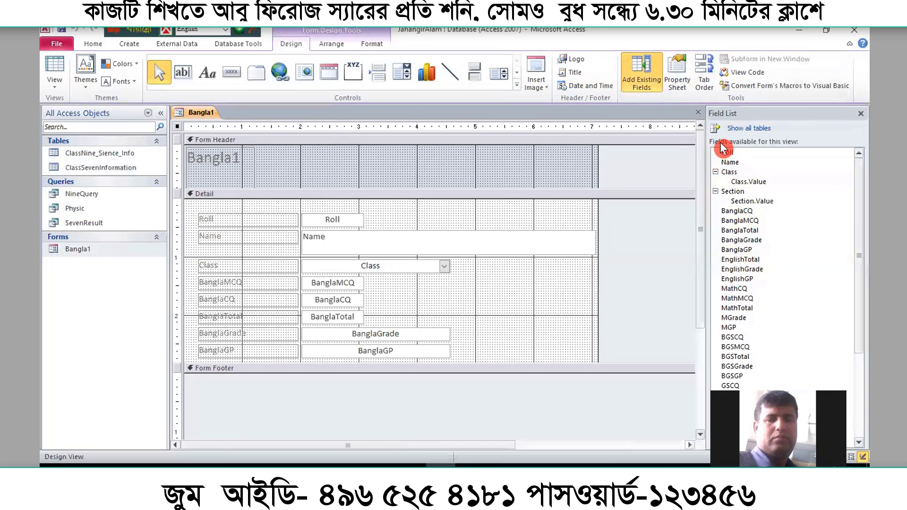
pyautogui.scroll(-4, 755, 283)
pyautogui.scroll(1, 756, 293)
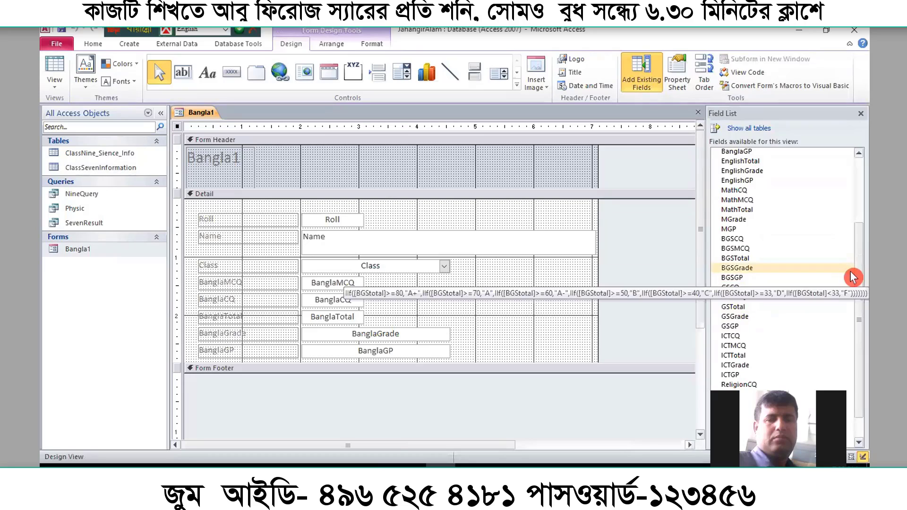
pyautogui.moveTo(852, 275); pyautogui.dragTo(852, 302)
pyautogui.scroll(-1, 853, 384)
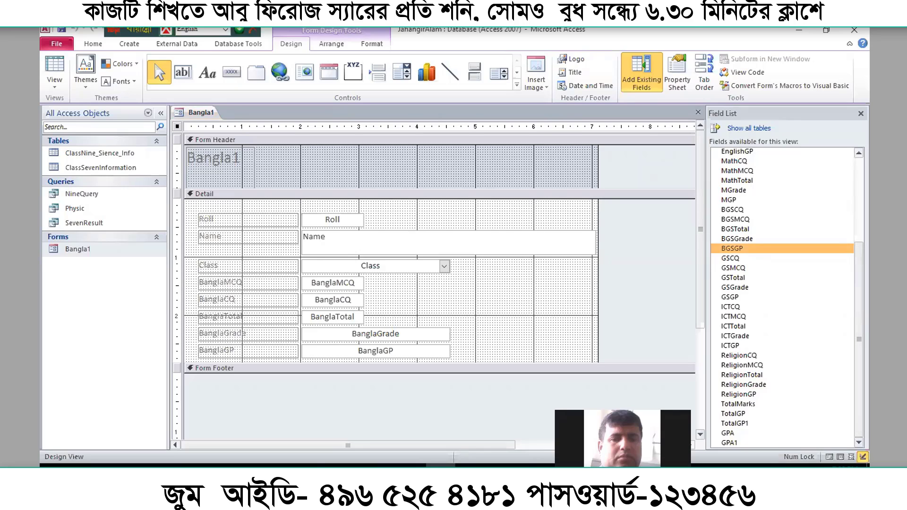
pyautogui.click(861, 113)
pyautogui.click(862, 112)
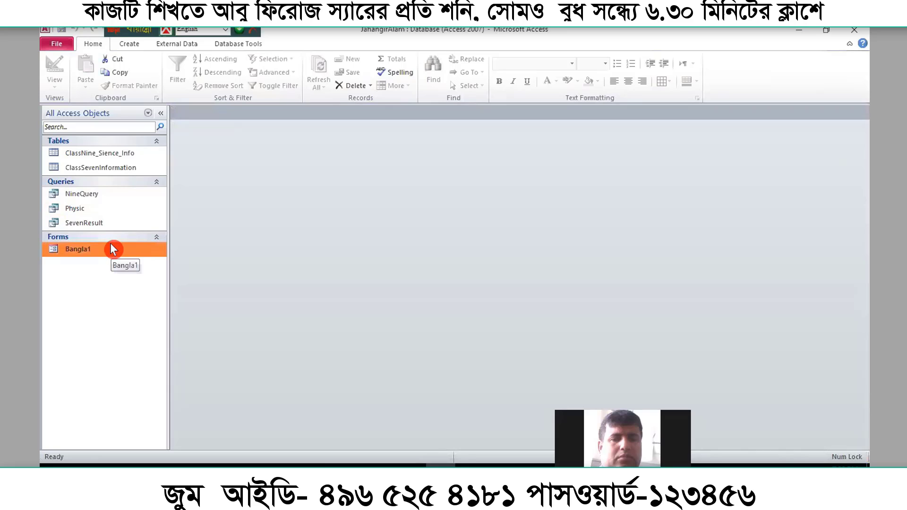
# Add the duronto and Entrytime fields to the SevenResult query after the Section column, and close the query
pyautogui.rightClick(109, 230)
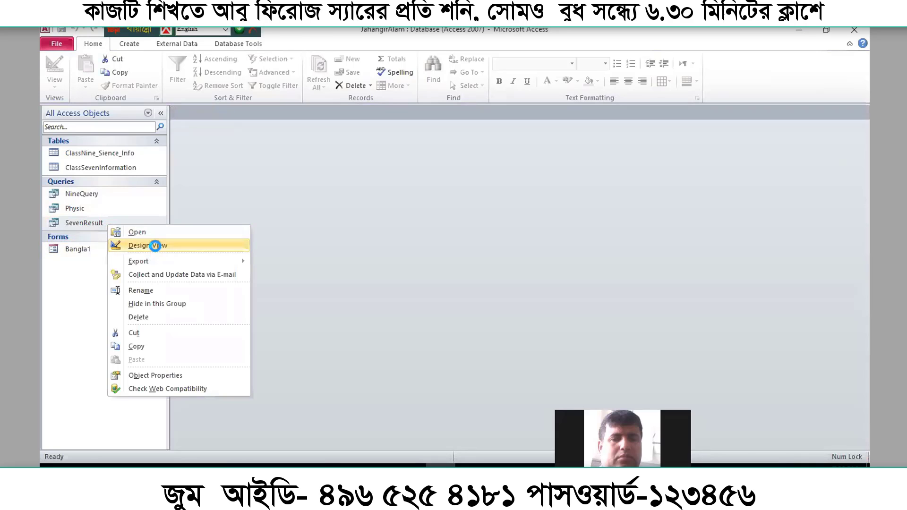
pyautogui.click(156, 245)
pyautogui.moveTo(276, 161); pyautogui.dragTo(500, 267)
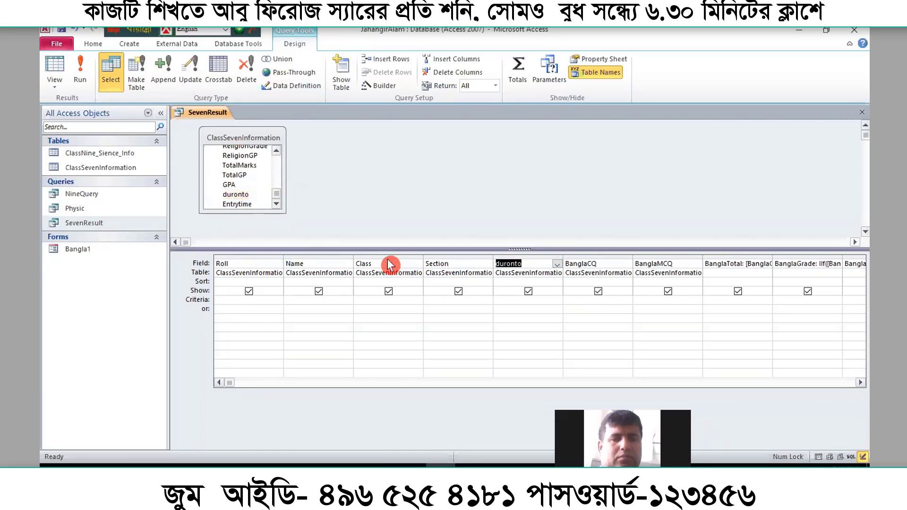
pyautogui.moveTo(244, 208); pyautogui.dragTo(590, 267)
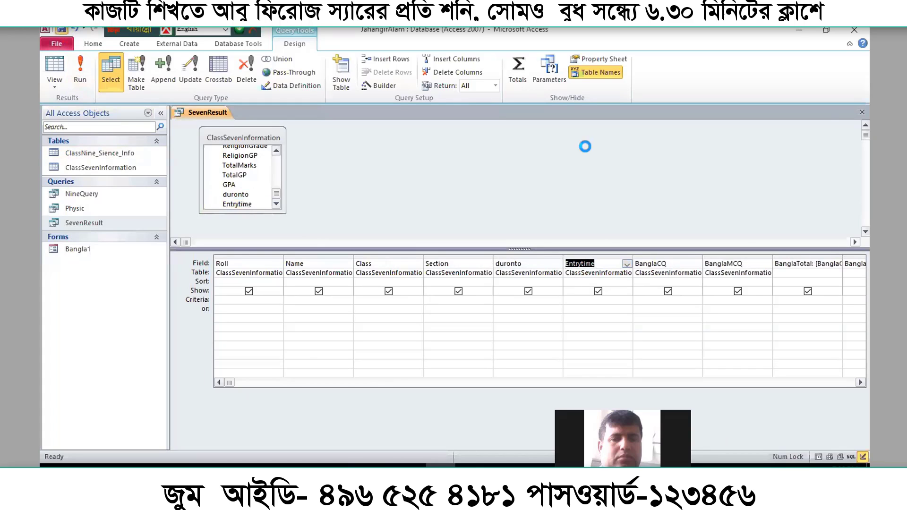
pyautogui.click(862, 112)
# Open the Bangla1 form in Design View and place the duronto and Entrytime fields below BanglaGP in the Detail section
pyautogui.rightClick(110, 248)
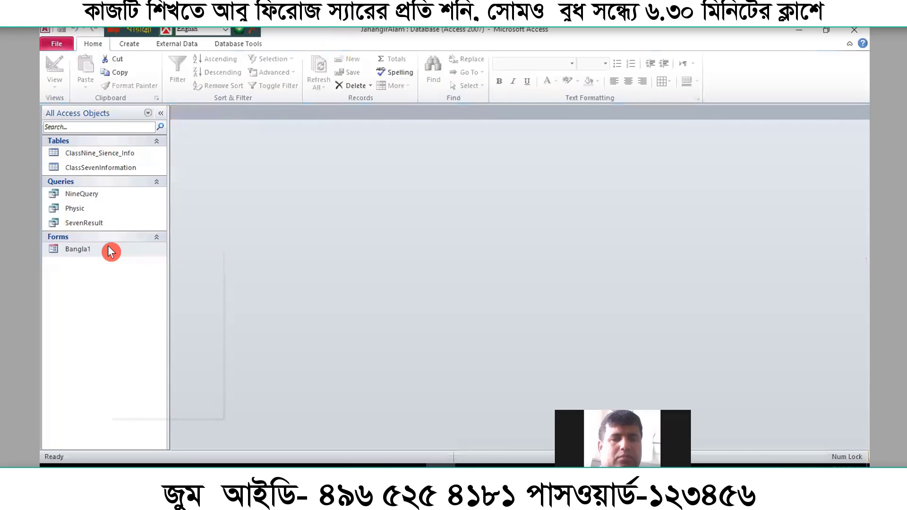
pyautogui.click(145, 282)
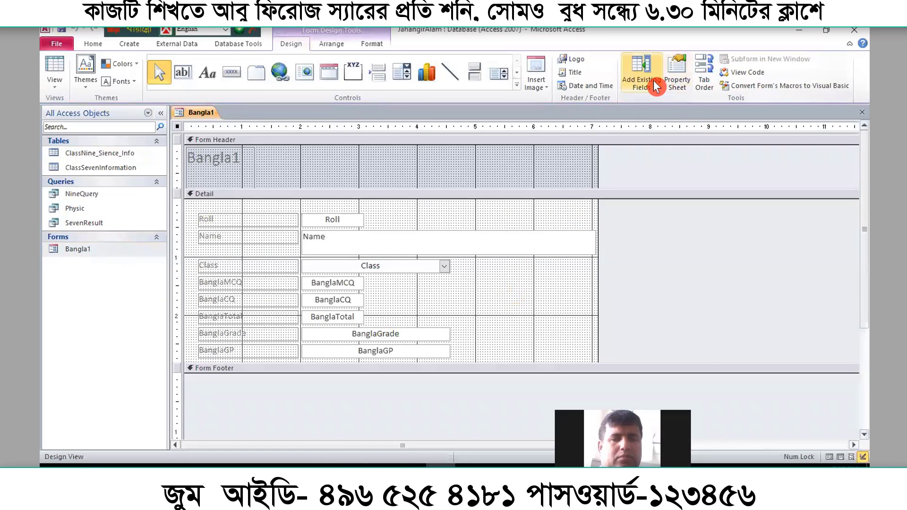
pyautogui.click(642, 76)
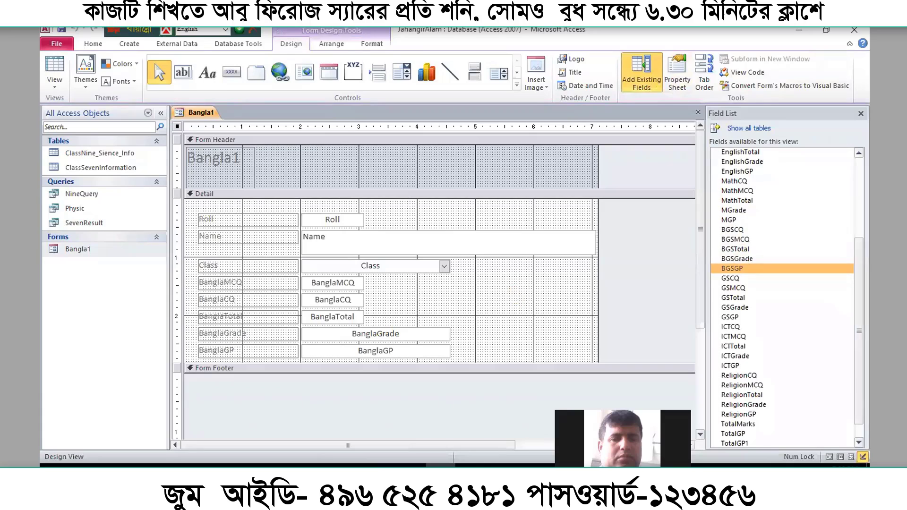
pyautogui.scroll(5, 779, 265)
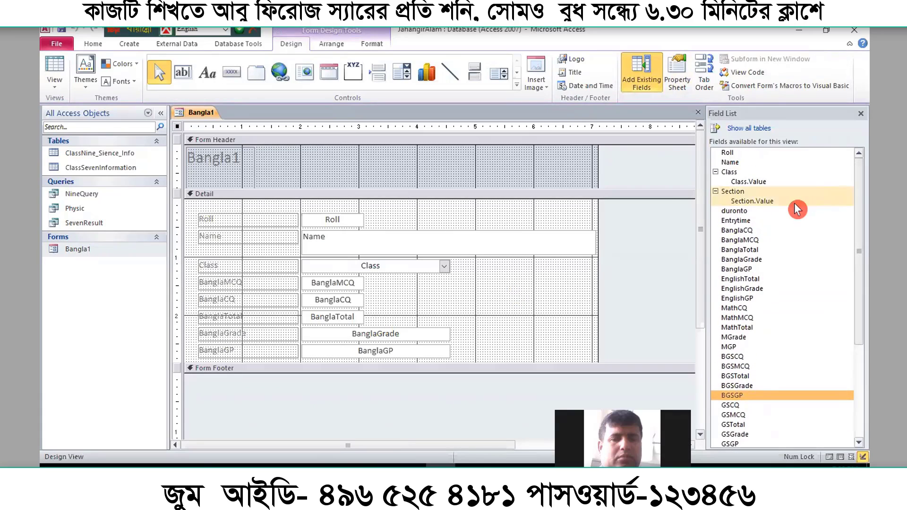
pyautogui.moveTo(740, 211); pyautogui.dragTo(218, 366)
pyautogui.moveTo(737, 226); pyautogui.dragTo(296, 392)
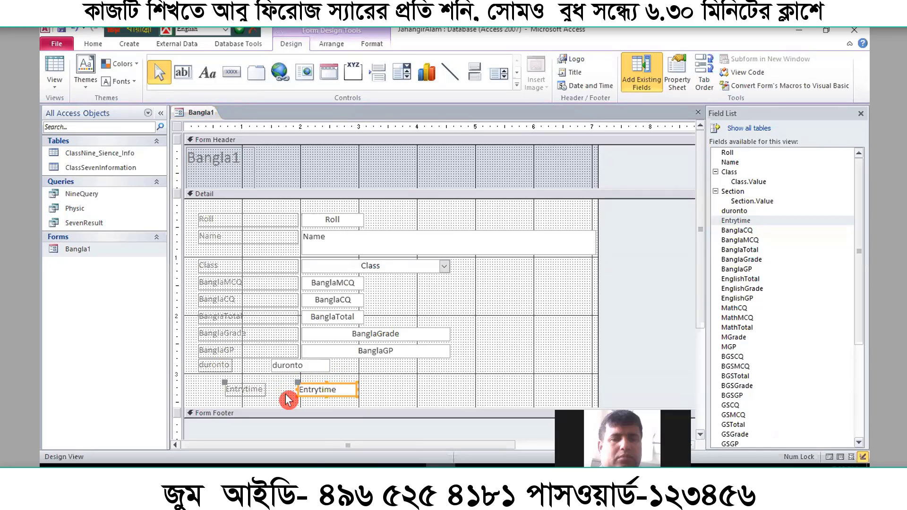
# Center the text of the duronto and Entrytime text boxes on the Bangla1 form
pyautogui.click(314, 370)
pyautogui.moveTo(336, 366); pyautogui.dragTo(311, 405)
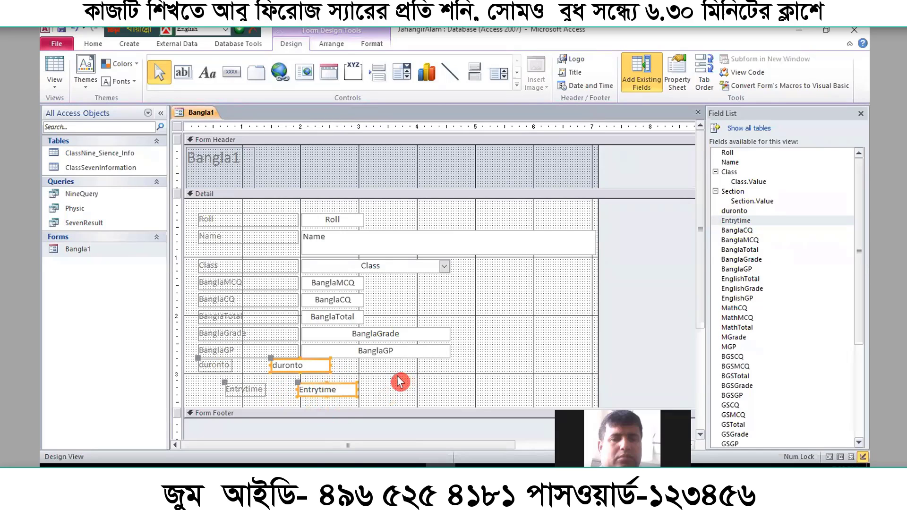
pyautogui.click(100, 46)
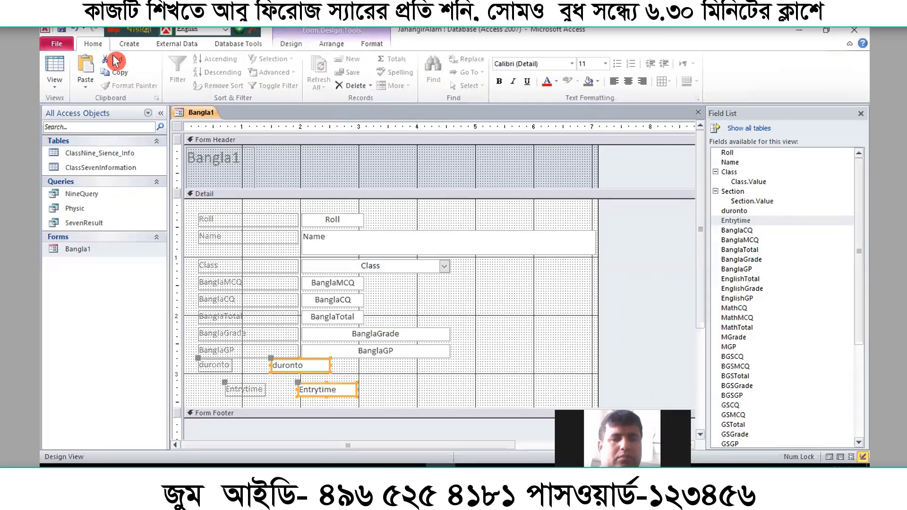
pyautogui.click(625, 84)
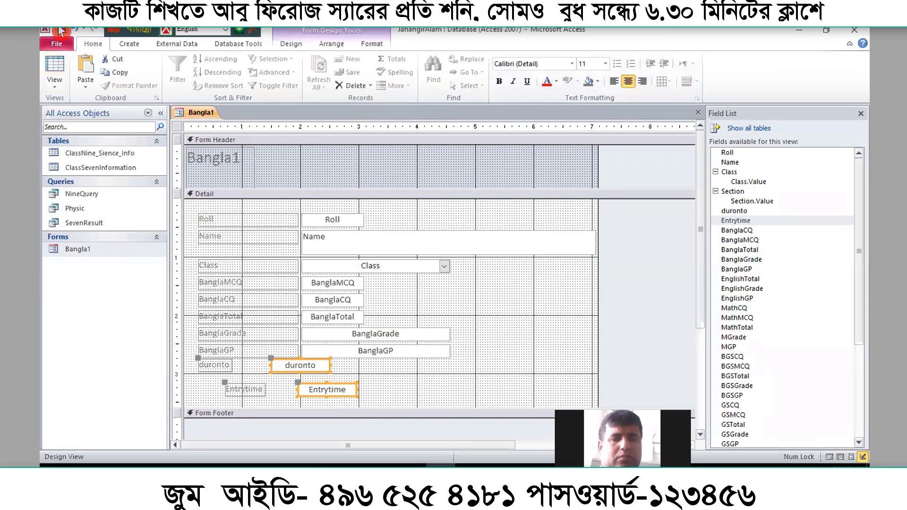
# Show the Bangla1 form as a datasheet and widen the Entrytime column to fit the full date and time
pyautogui.click(51, 63)
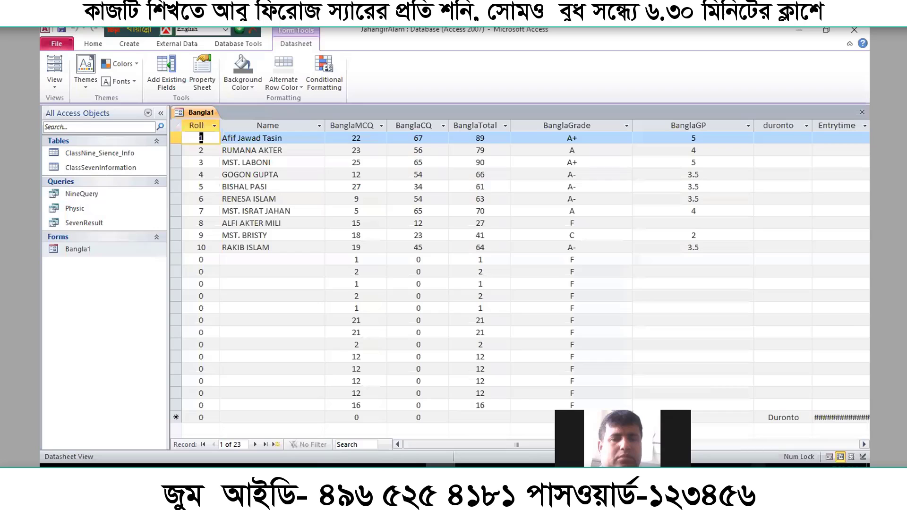
pyautogui.hscroll(1, 758, 211)
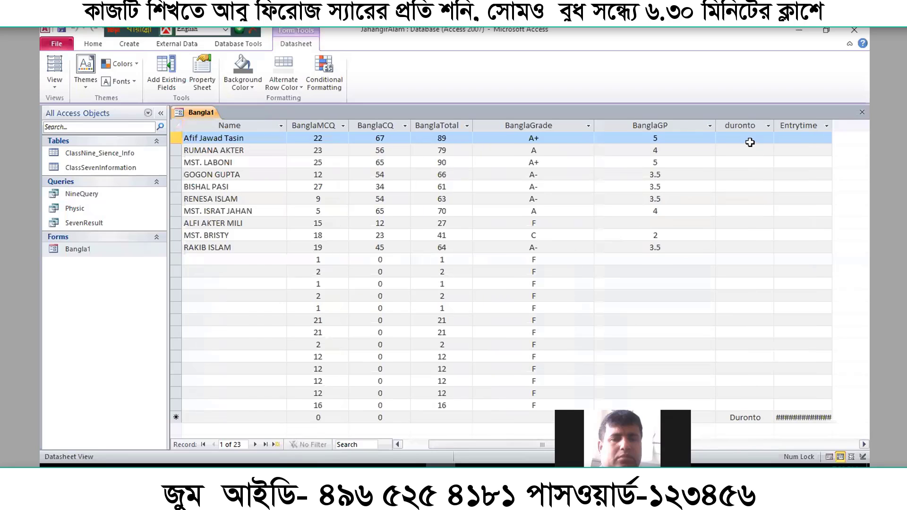
pyautogui.click(749, 142)
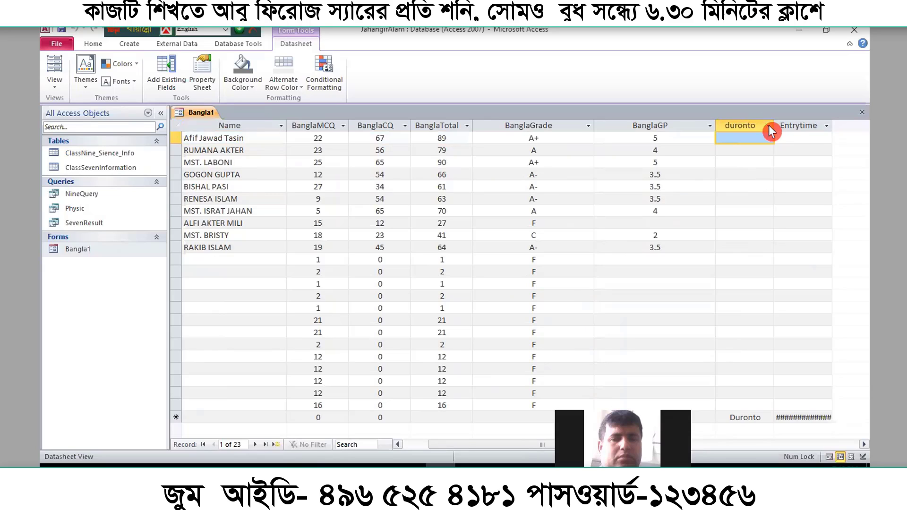
pyautogui.moveTo(776, 127); pyautogui.dragTo(775, 159)
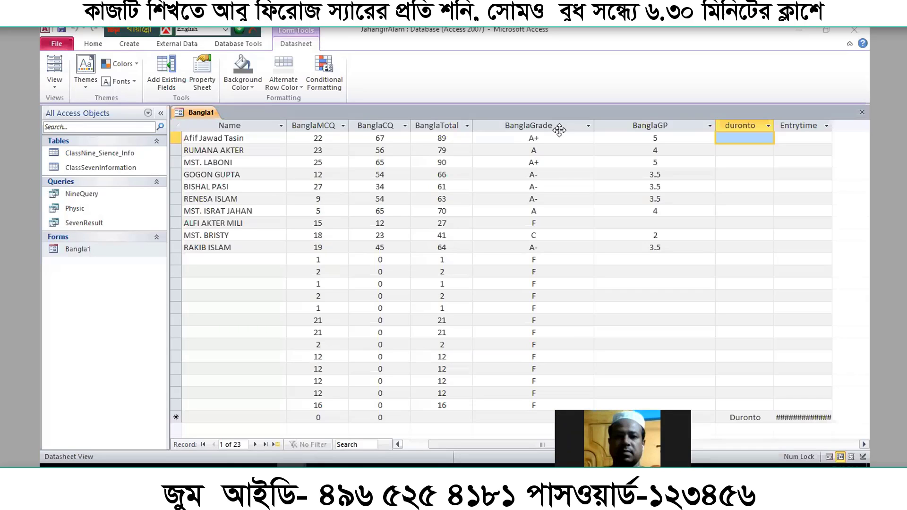
pyautogui.click(827, 126)
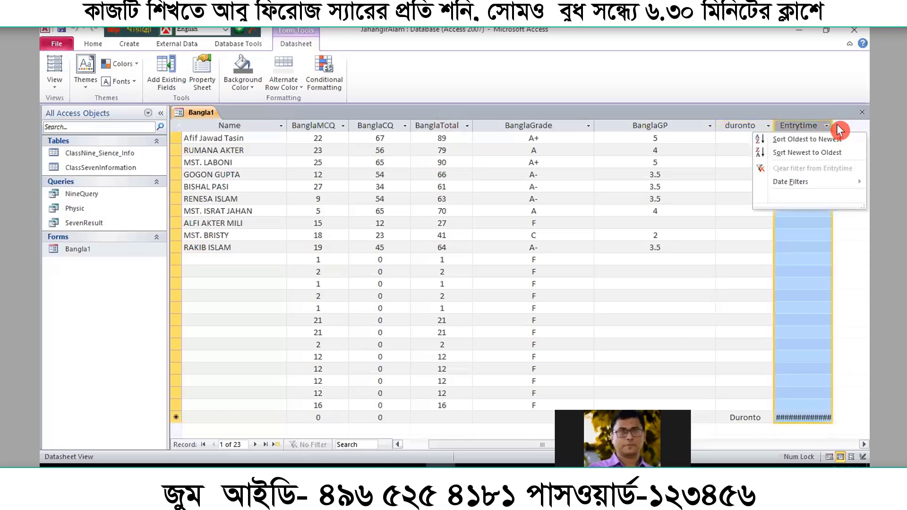
pyautogui.click(831, 139)
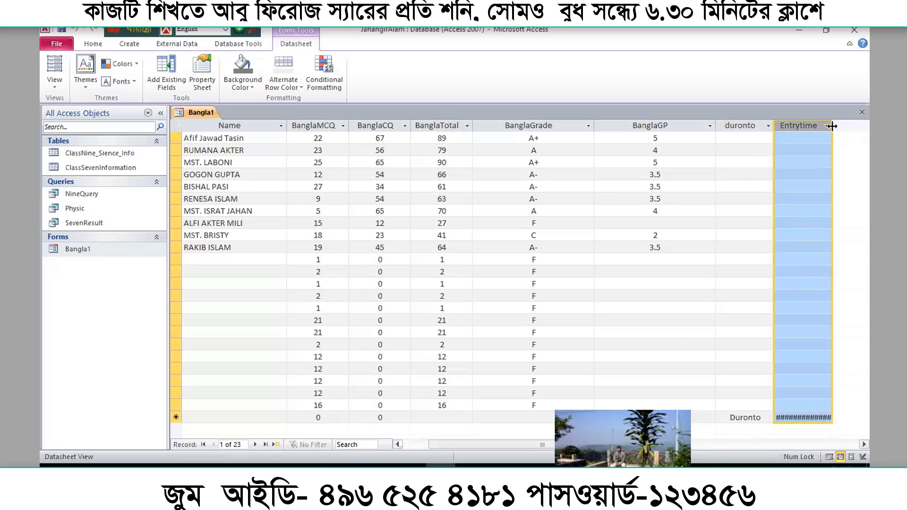
pyautogui.moveTo(832, 125); pyautogui.dragTo(865, 125)
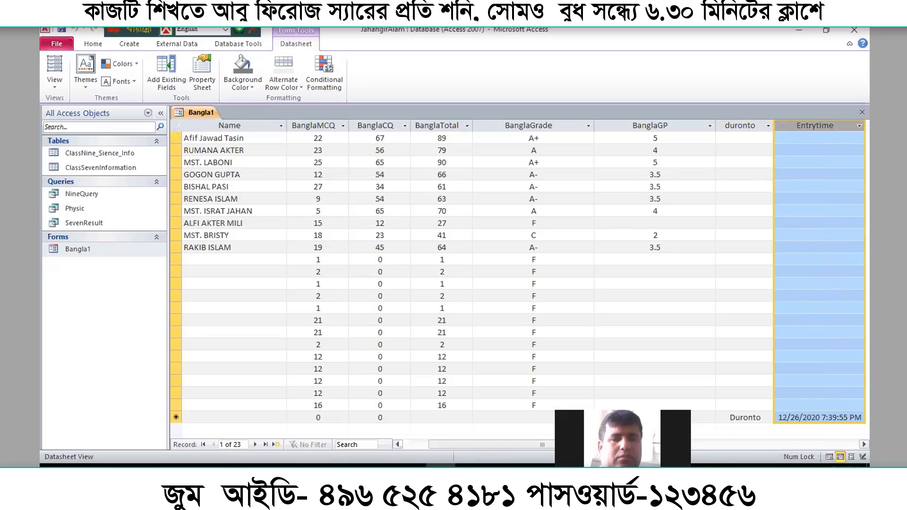
pyautogui.moveTo(482, 445); pyautogui.dragTo(583, 445)
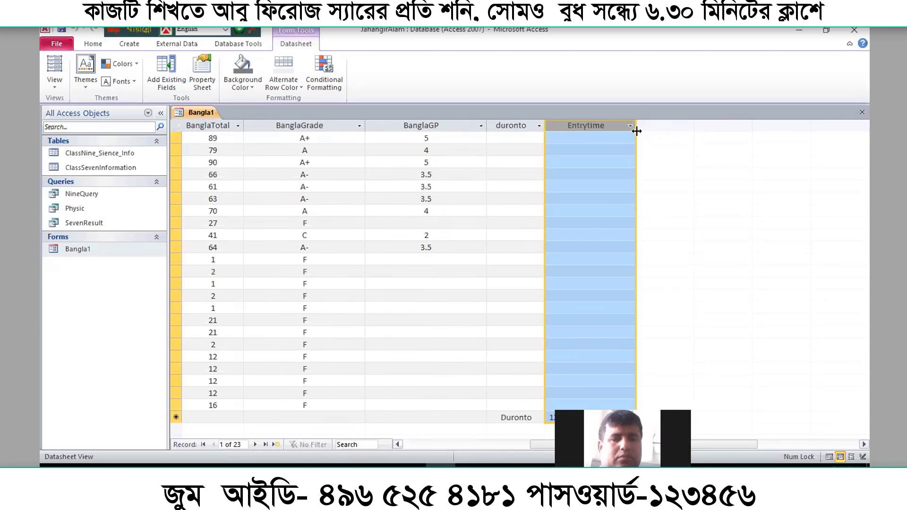
pyautogui.moveTo(636, 131); pyautogui.dragTo(655, 174)
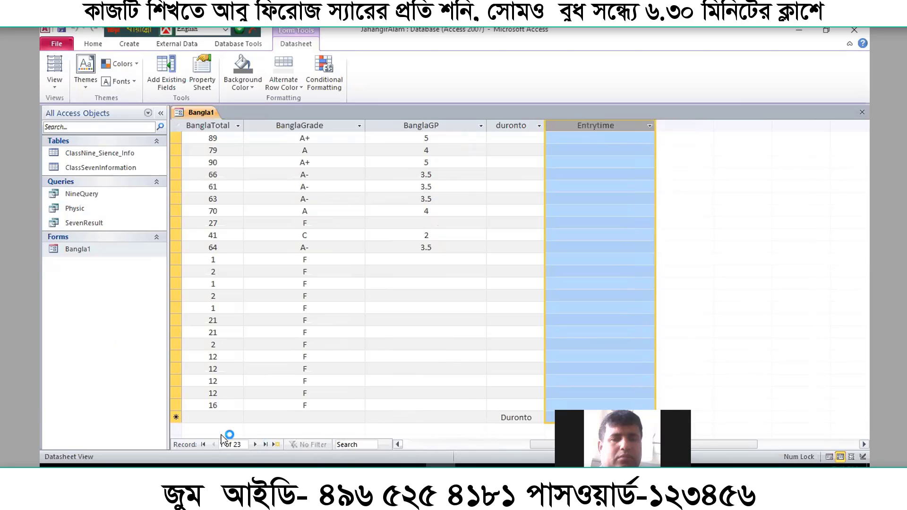
# Narrow the BanglaGrade and BanglaGP columns so the whole Entrytime column fits in the Bangla1 datasheet
pyautogui.moveTo(563, 445); pyautogui.dragTo(429, 451)
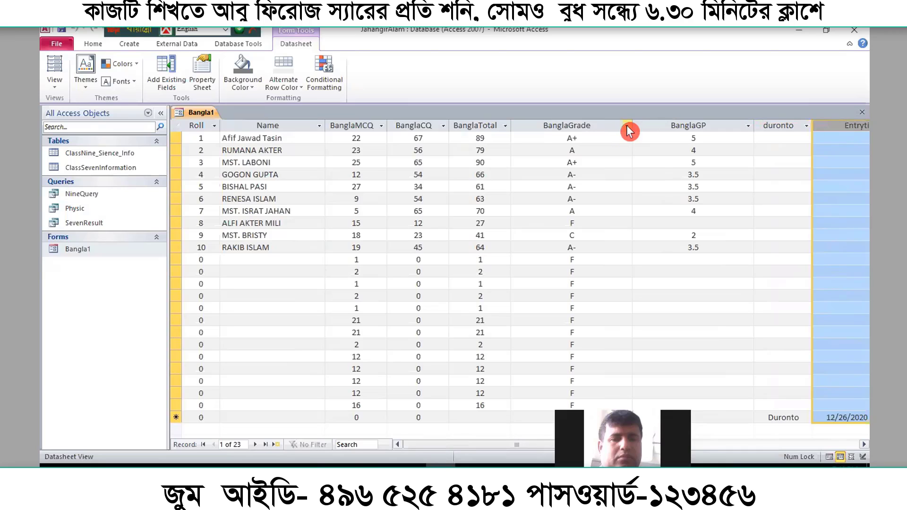
pyautogui.moveTo(632, 125); pyautogui.dragTo(602, 125)
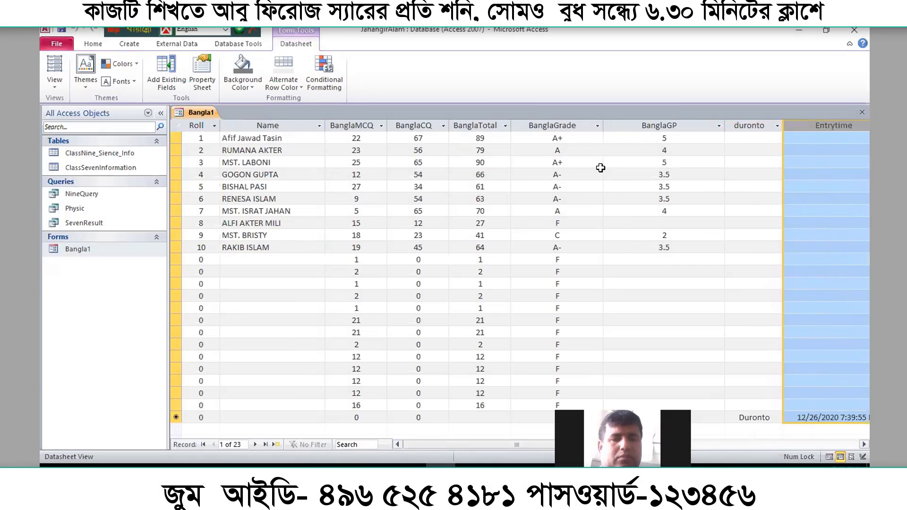
pyautogui.click(698, 126)
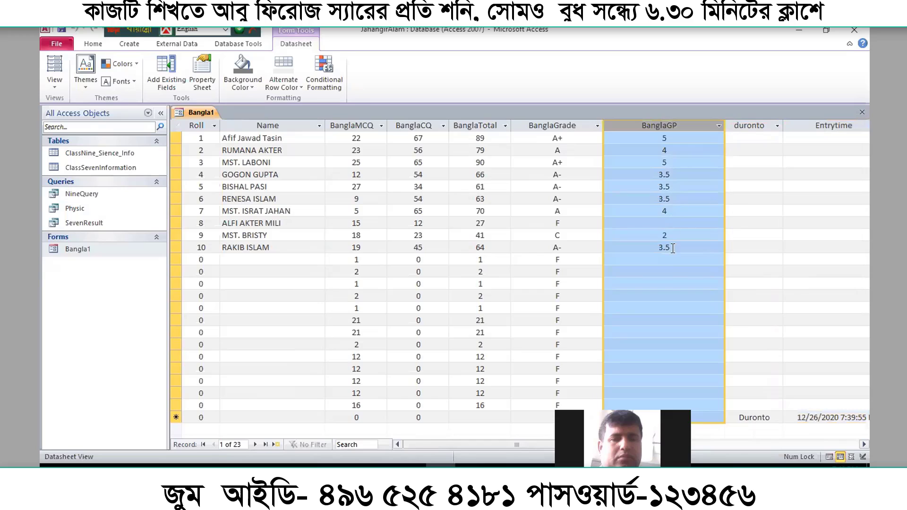
pyautogui.click(671, 284)
pyautogui.click(708, 165)
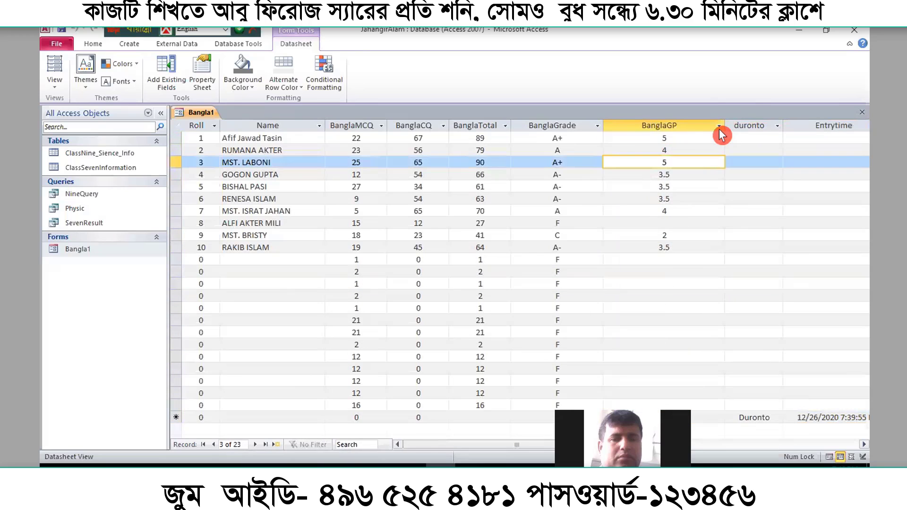
pyautogui.moveTo(725, 125); pyautogui.dragTo(686, 173)
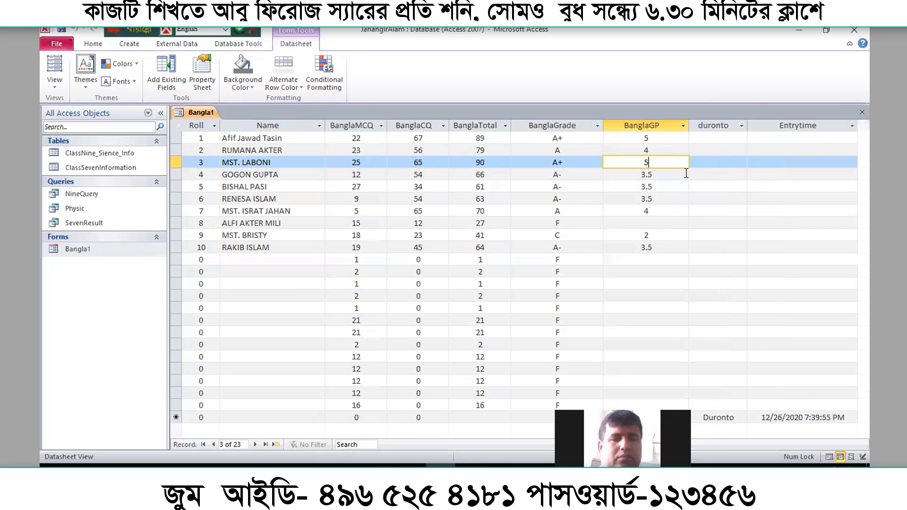
pyautogui.moveTo(747, 124); pyautogui.dragTo(750, 124)
pyautogui.click(718, 187)
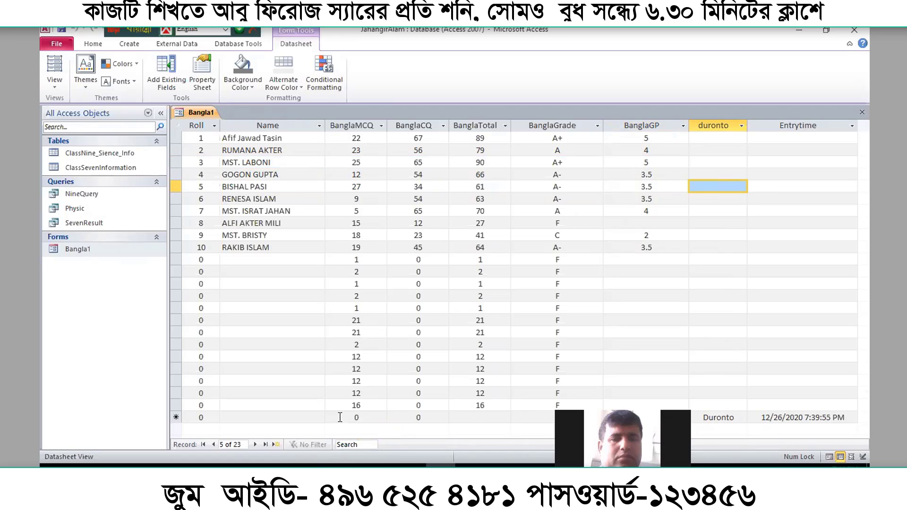
# Check the default values in the new-record row of the Bangla1 datasheet and close the form
pyautogui.click(373, 405)
pyautogui.click(369, 420)
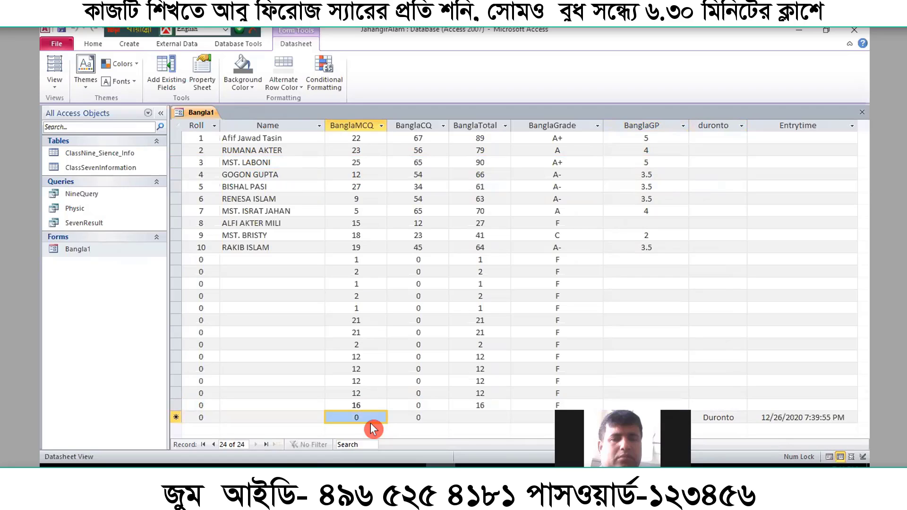
pyautogui.click(413, 414)
pyautogui.click(490, 418)
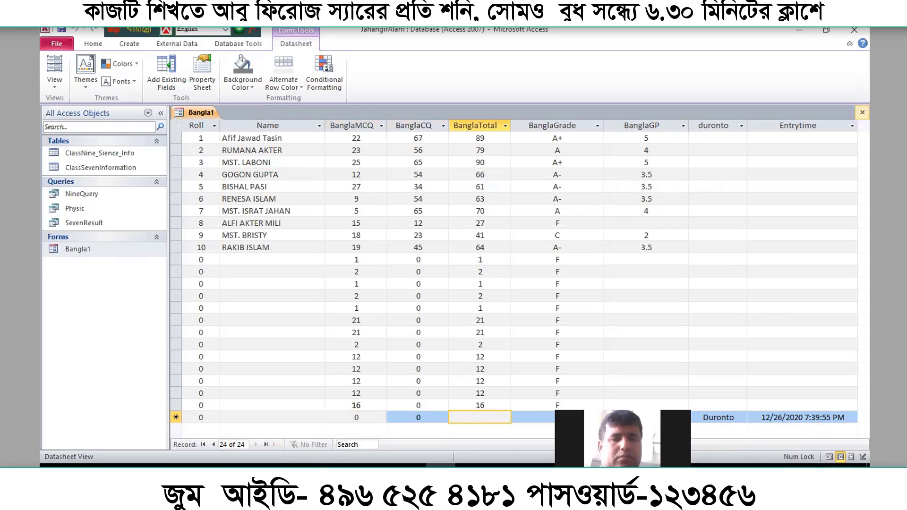
pyautogui.click(862, 111)
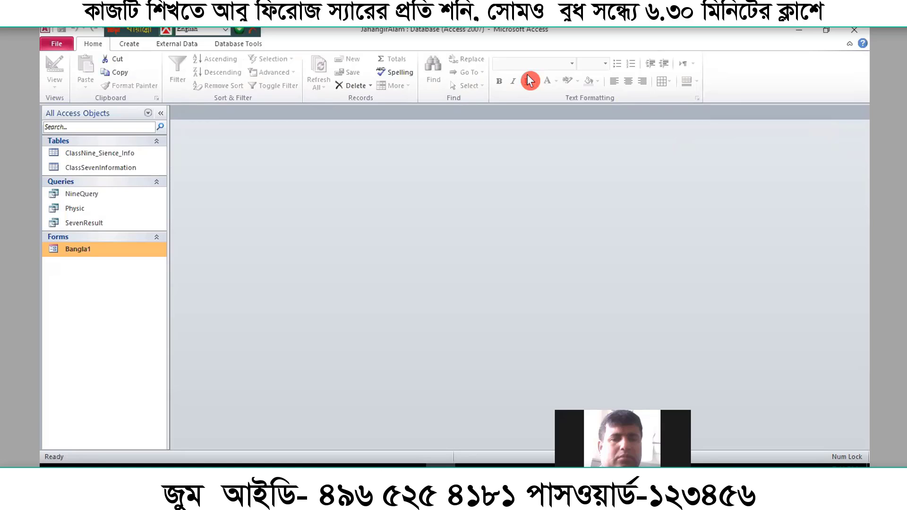
# Minimize the current database and open Rabiul.accdb from the Access folder
pyautogui.click(798, 30)
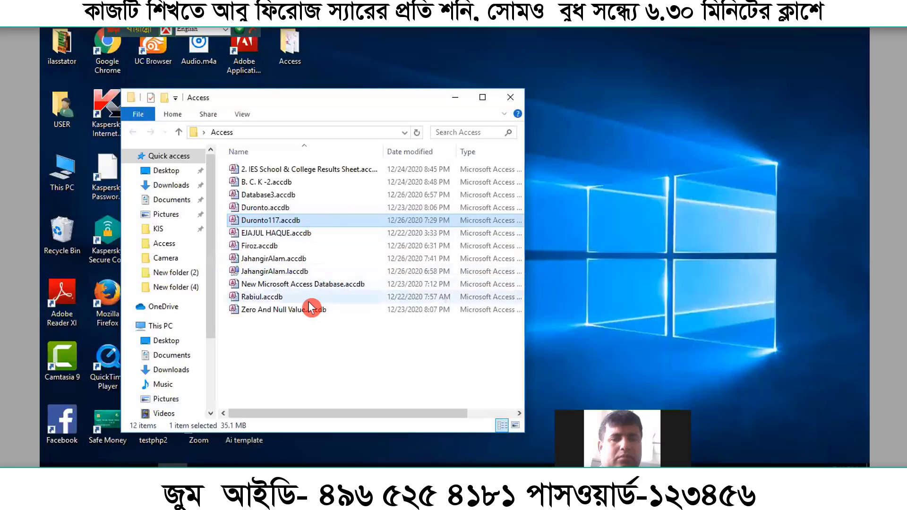
pyautogui.click(293, 297)
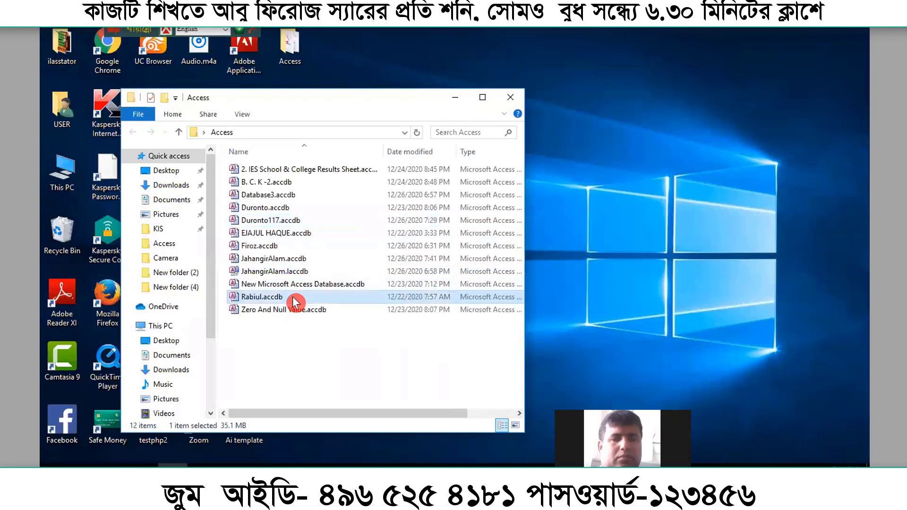
pyautogui.doubleClick(293, 296)
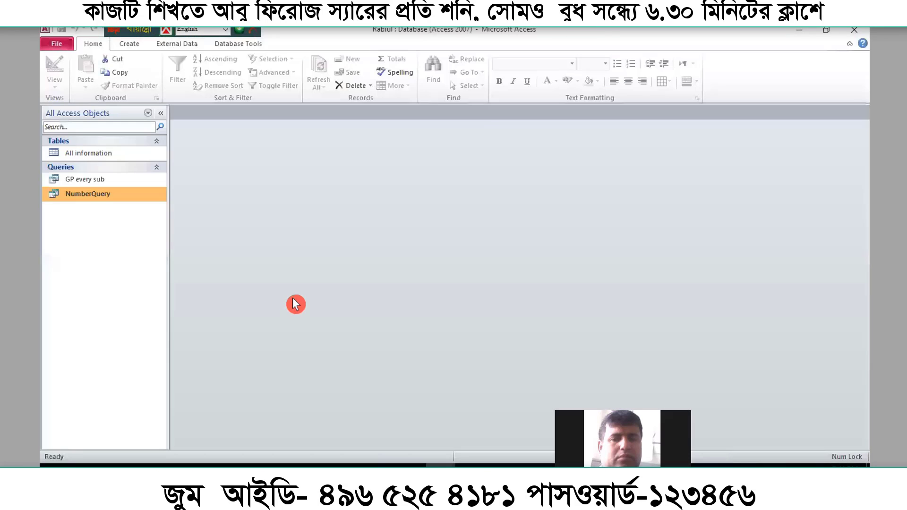
# Examine the subject columns of the All information table and the GP every sub query, closing each one
pyautogui.doubleClick(117, 154)
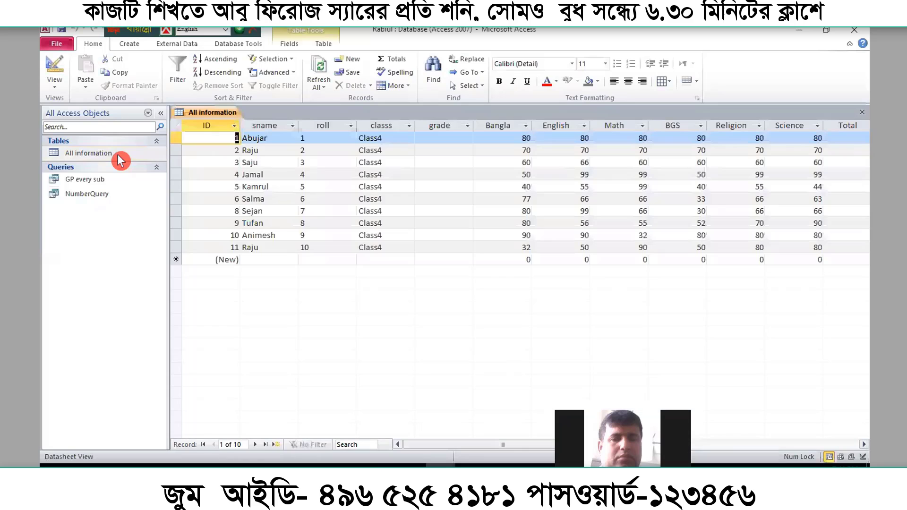
pyautogui.click(525, 126)
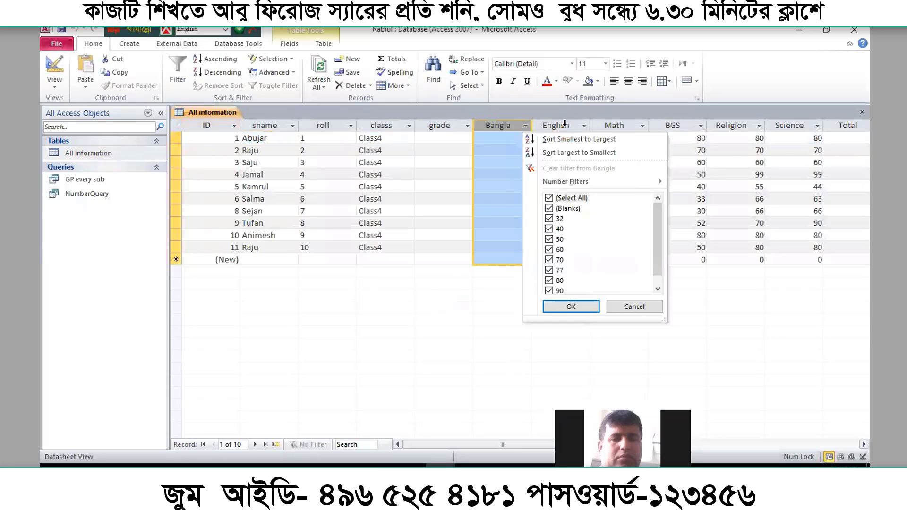
pyautogui.press('Escape')
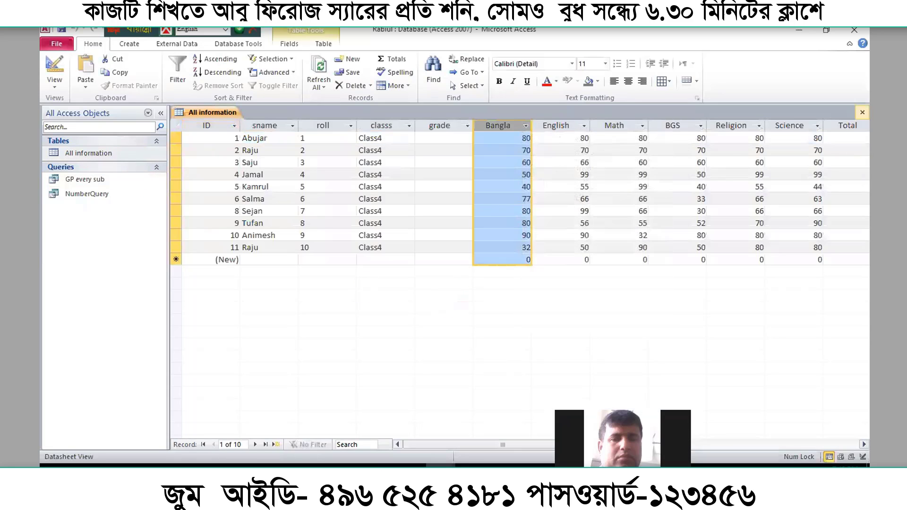
pyautogui.click(862, 111)
pyautogui.click(101, 184)
pyautogui.doubleClick(101, 182)
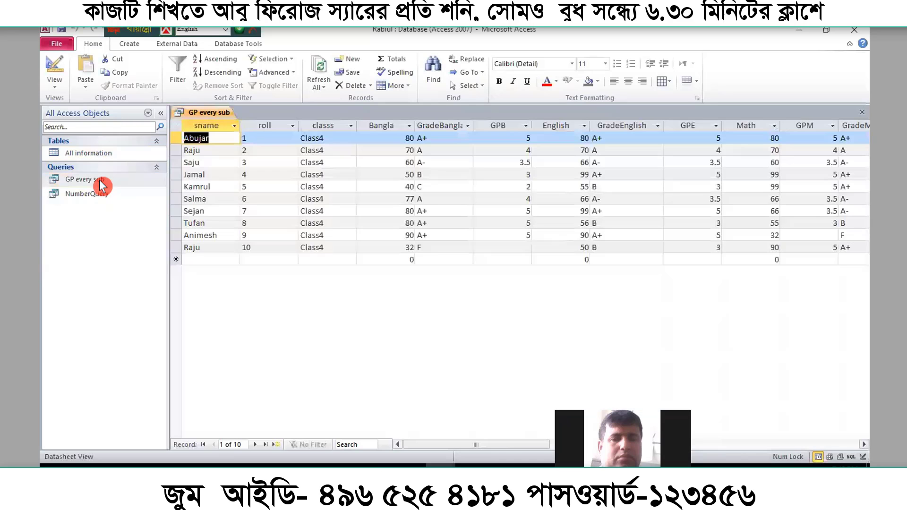
pyautogui.click(519, 149)
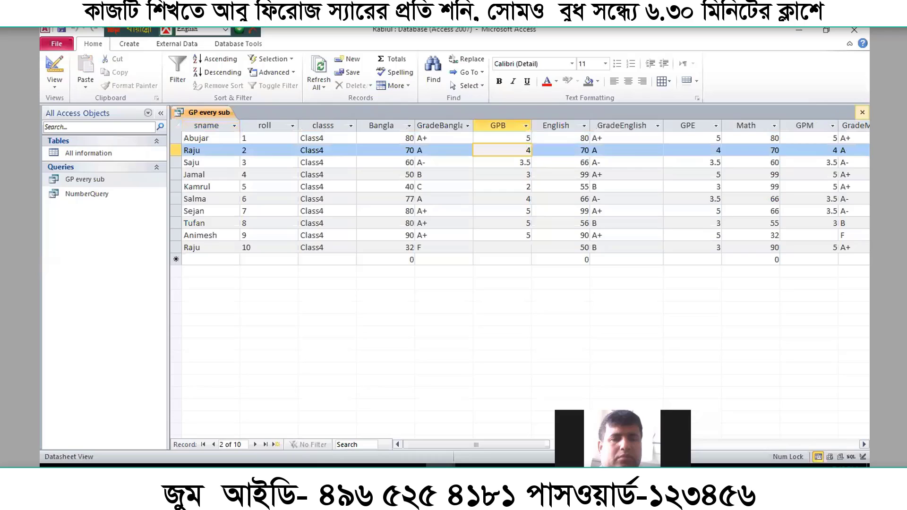
pyautogui.click(861, 112)
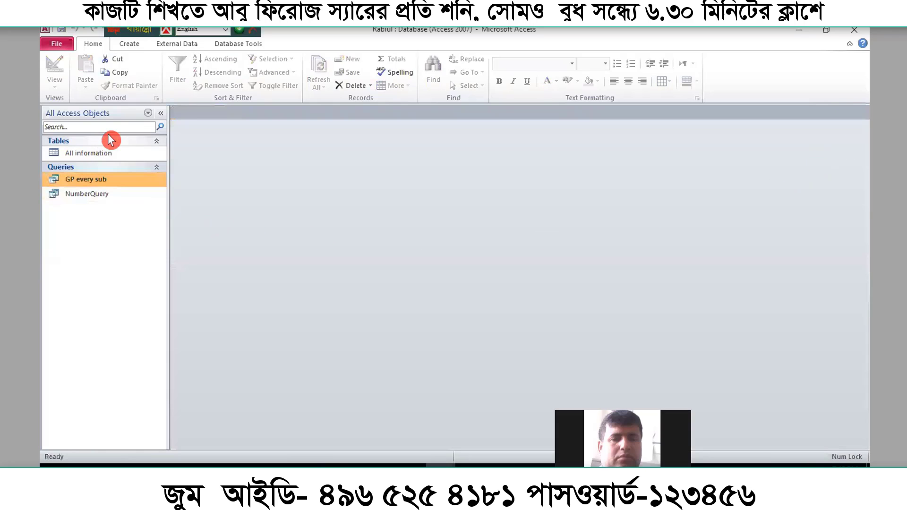
# Start the Form Wizard on the GP every sub query and add the roll, sname and Bangla fields
pyautogui.click(134, 47)
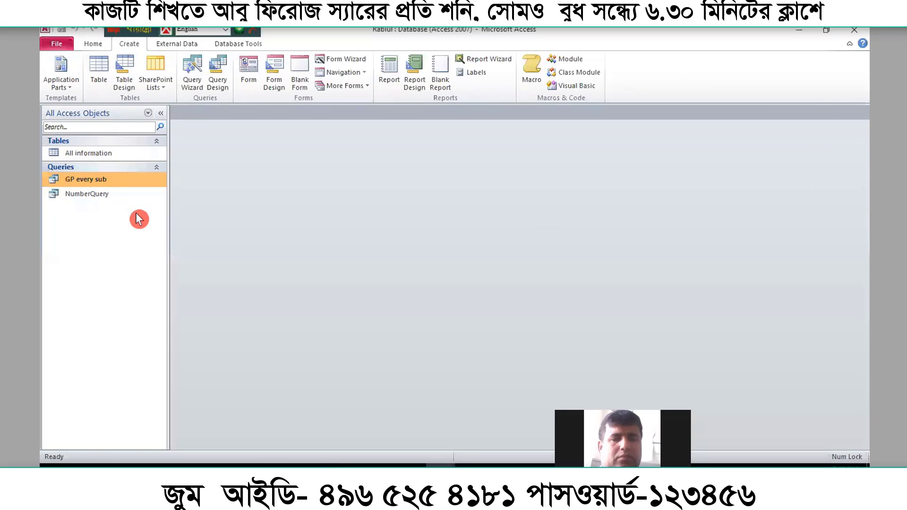
pyautogui.click(364, 77)
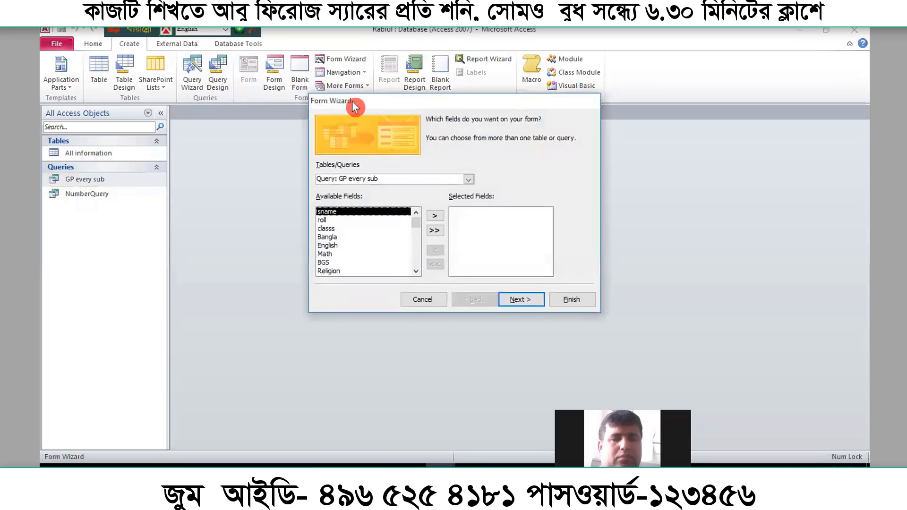
pyautogui.click(340, 220)
pyautogui.click(438, 218)
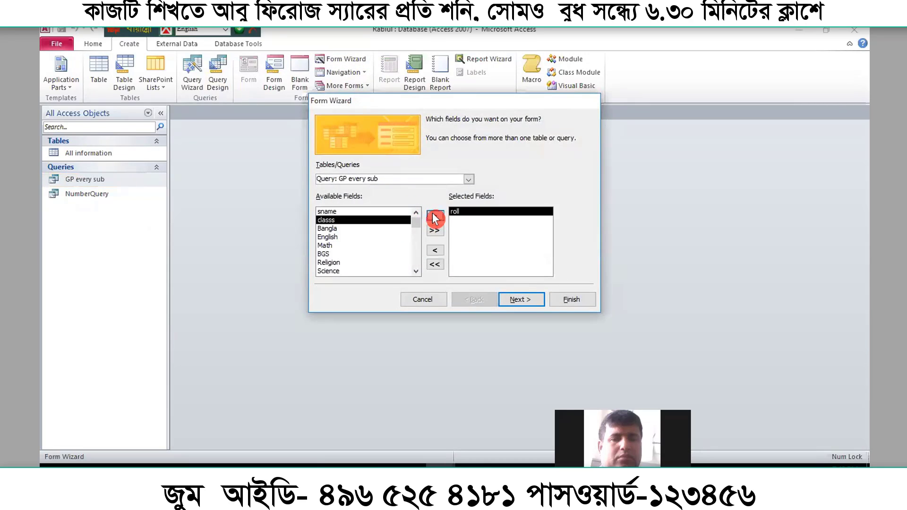
pyautogui.click(346, 212)
pyautogui.click(438, 218)
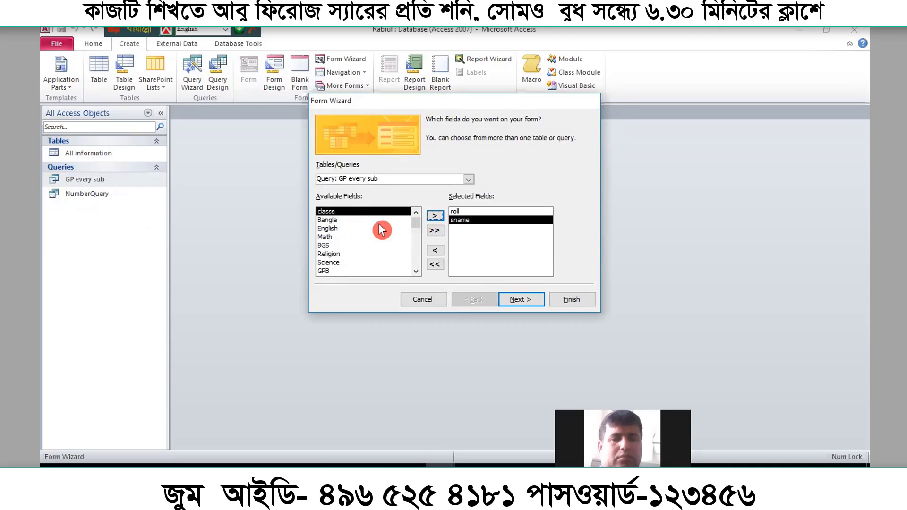
pyautogui.click(399, 220)
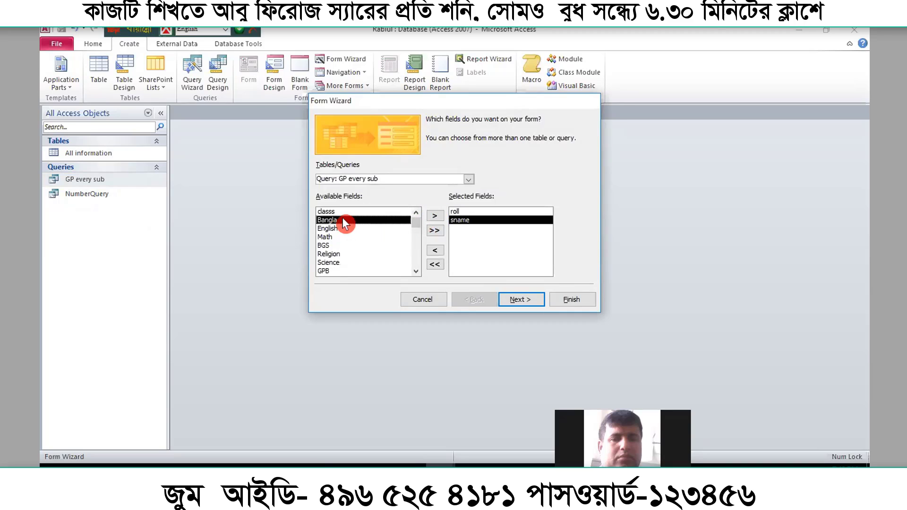
pyautogui.click(435, 216)
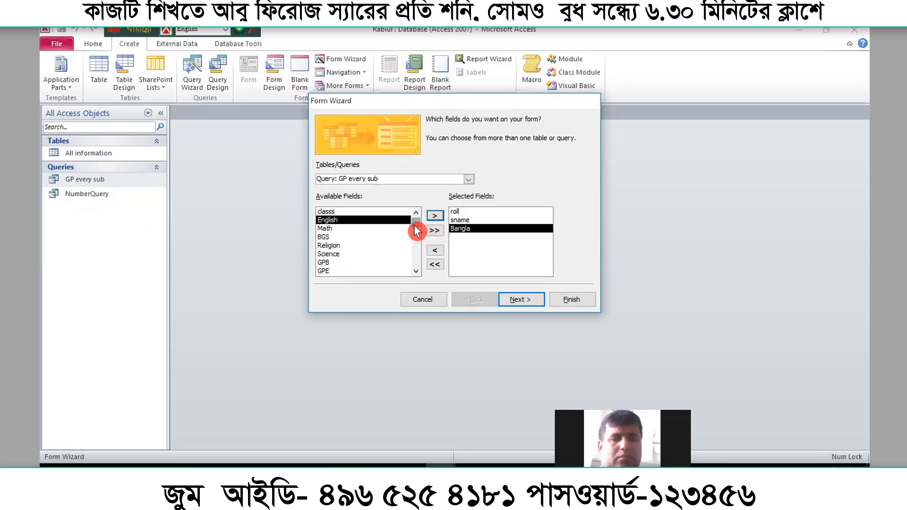
# Add the GradeBangla and GPB fields to the form's selected fields after Bangla
pyautogui.moveTo(415, 226); pyautogui.dragTo(409, 258)
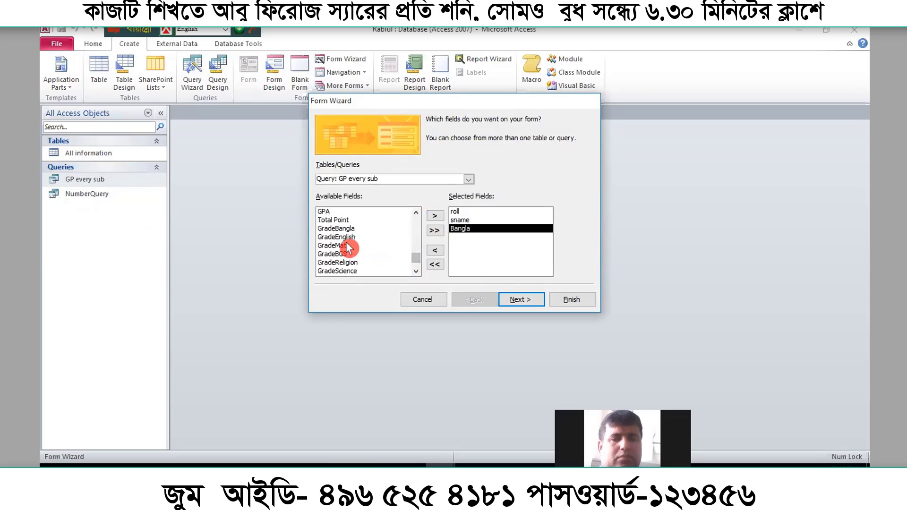
pyautogui.click(352, 229)
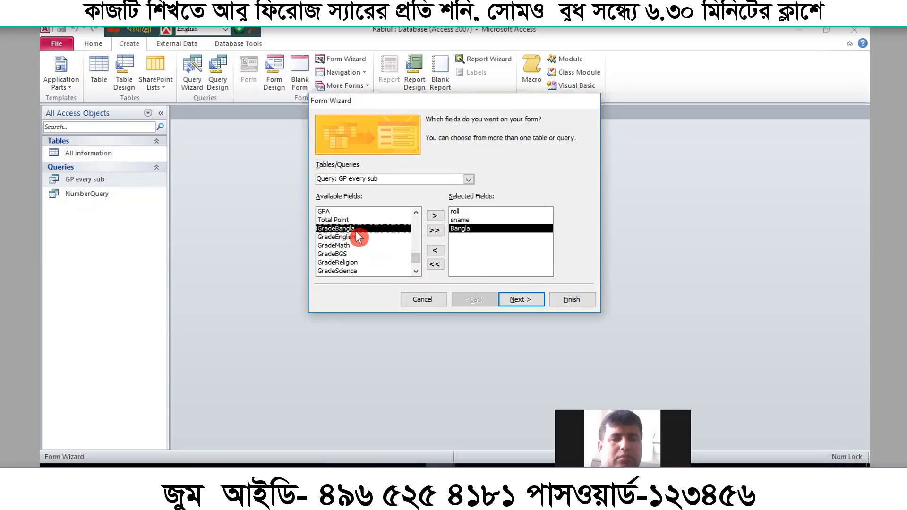
pyautogui.click(434, 216)
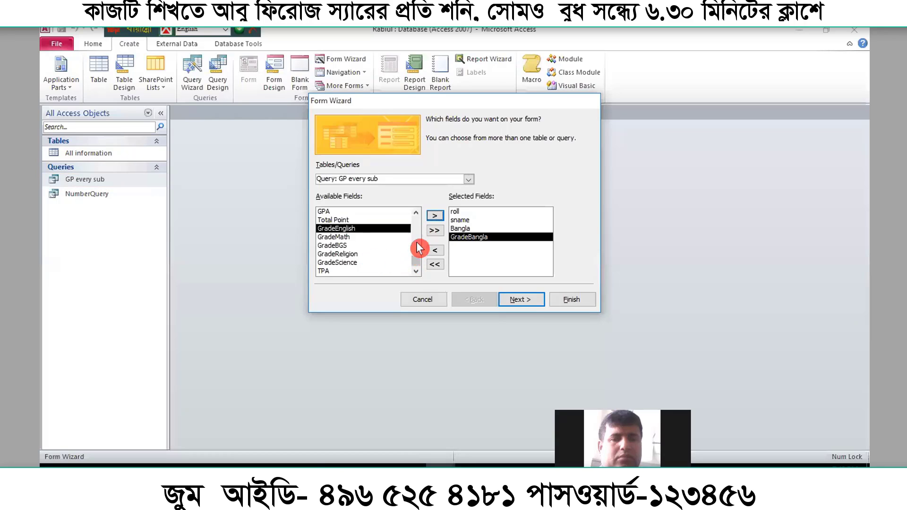
pyautogui.click(414, 262)
pyautogui.moveTo(417, 273); pyautogui.dragTo(416, 252)
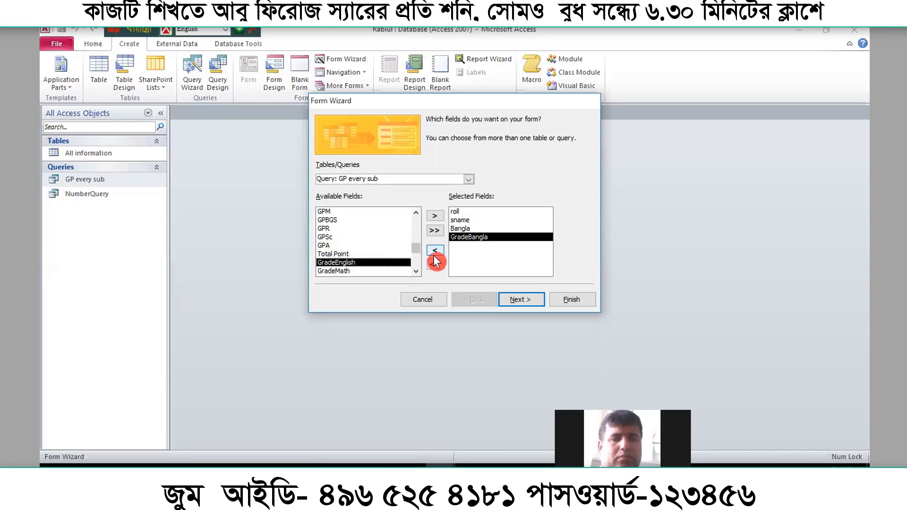
pyautogui.moveTo(420, 253); pyautogui.dragTo(420, 249)
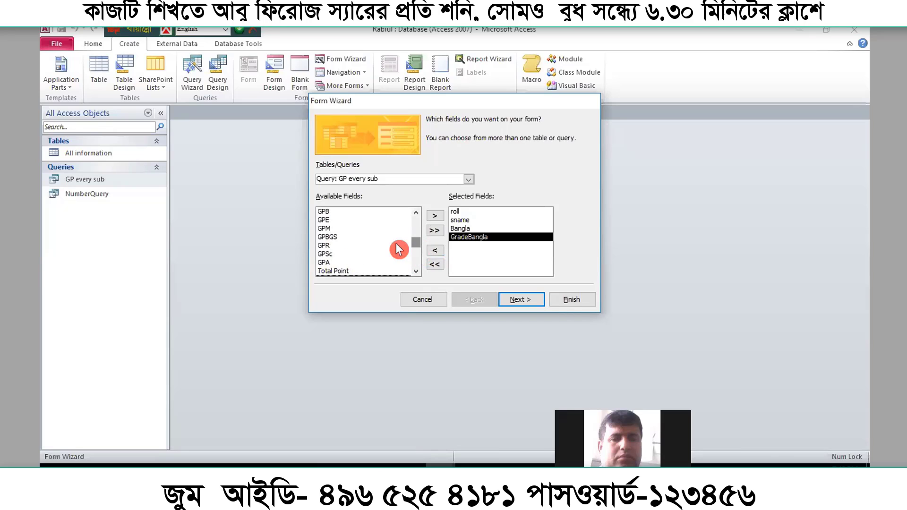
pyautogui.click(335, 212)
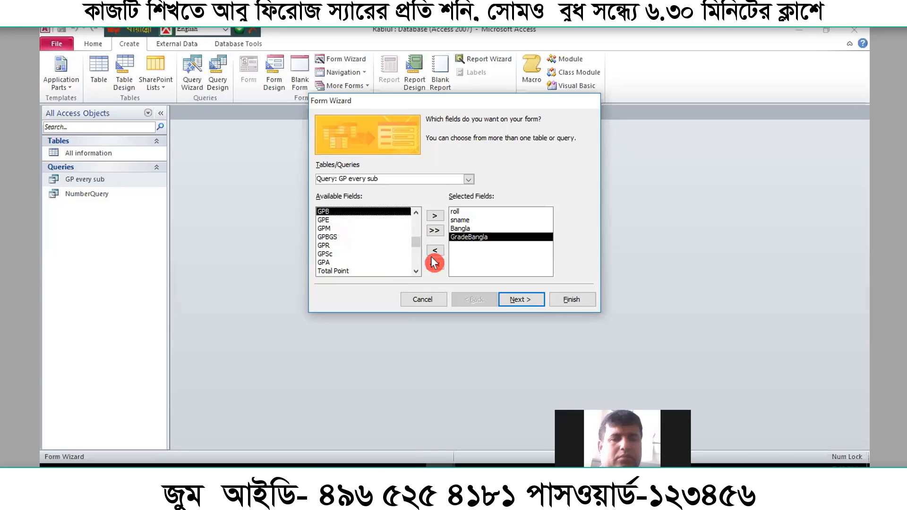
pyautogui.click(434, 216)
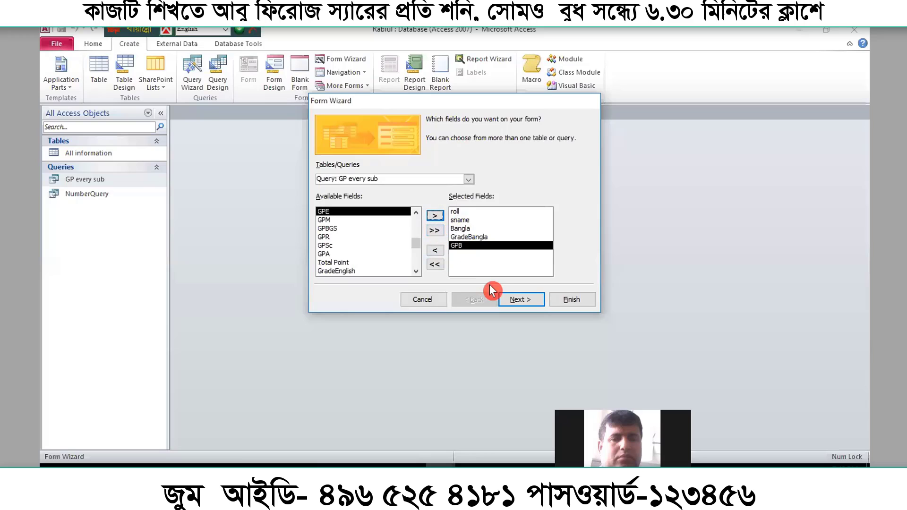
pyautogui.click(512, 300)
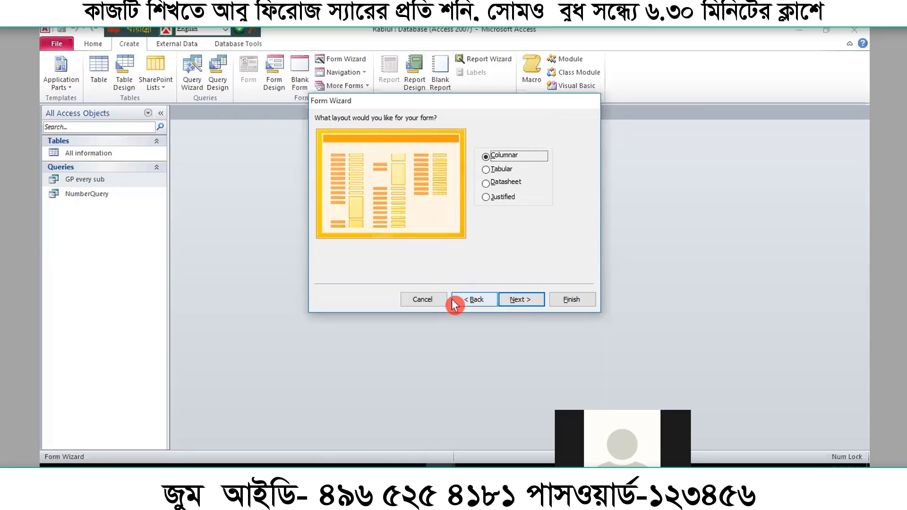
pyautogui.click(468, 299)
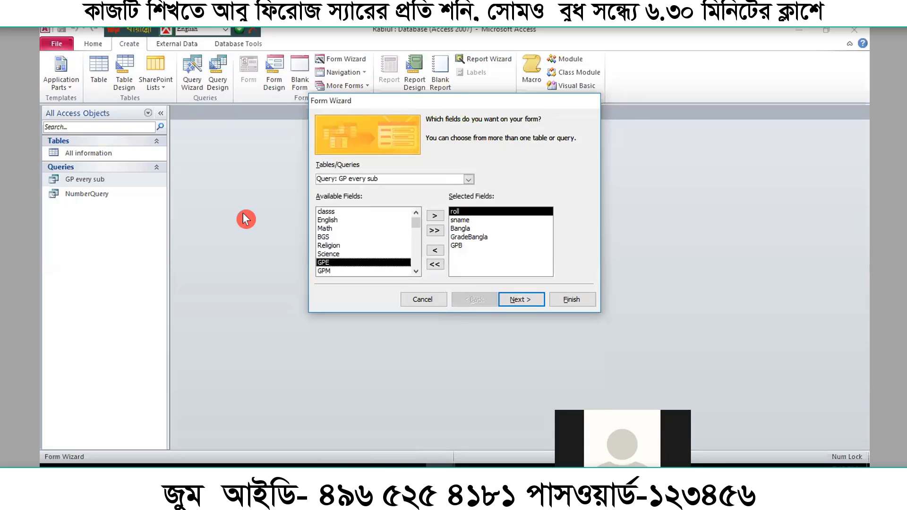
pyautogui.click(294, 465)
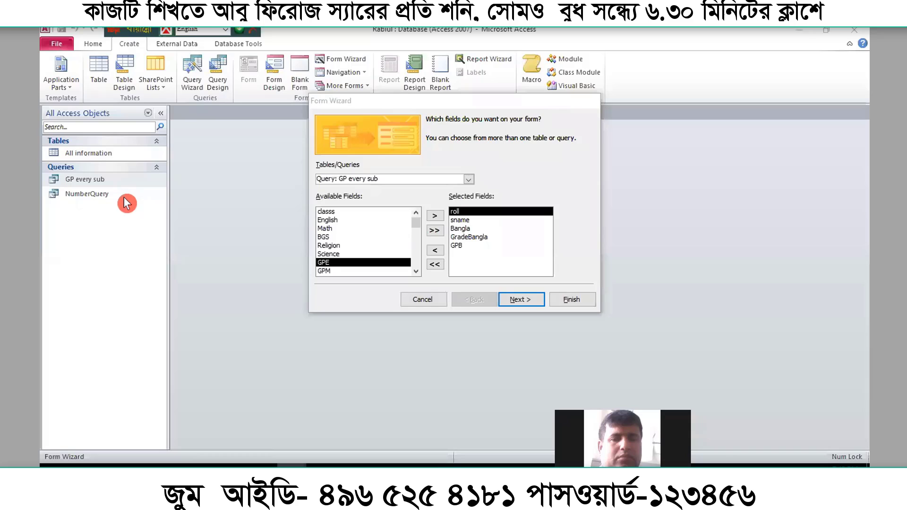
pyautogui.click(469, 179)
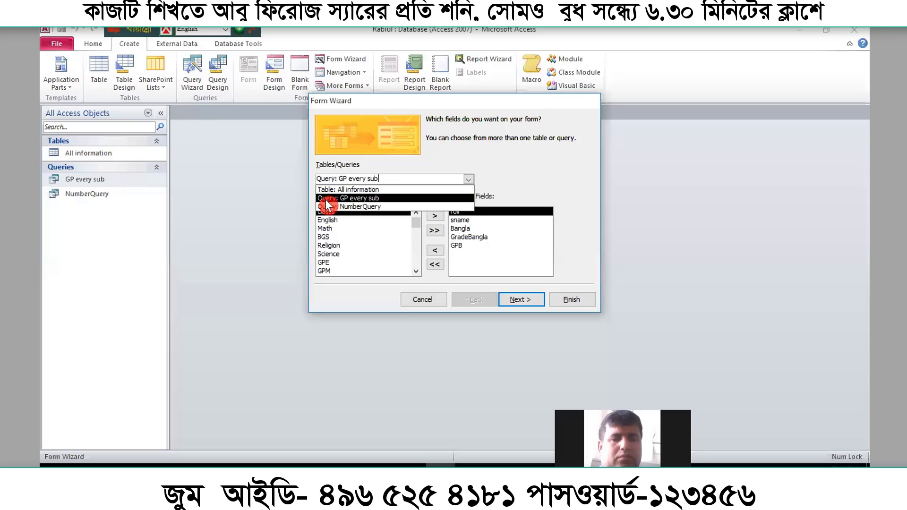
pyautogui.click(497, 189)
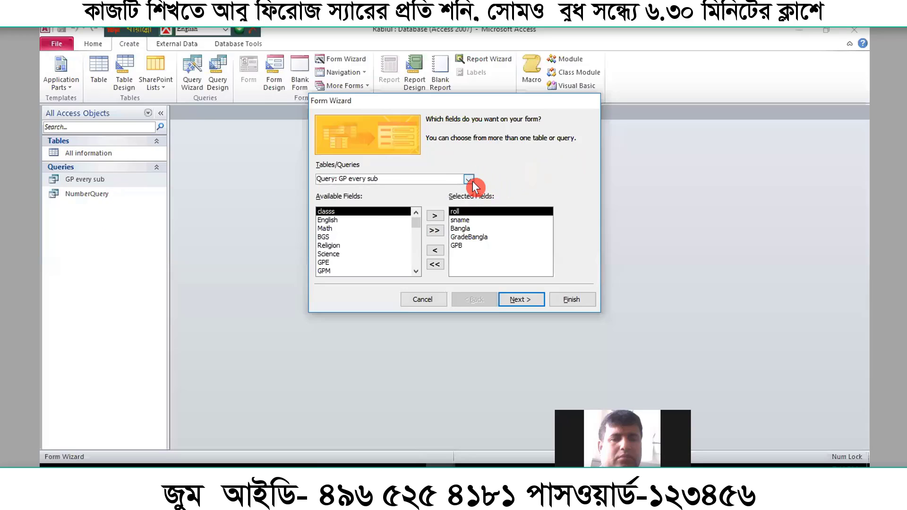
pyautogui.click(473, 180)
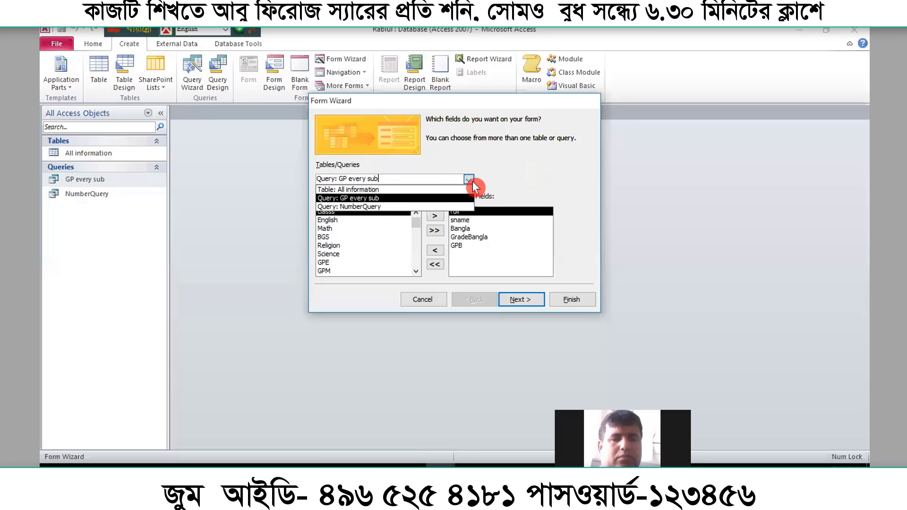
pyautogui.click(523, 167)
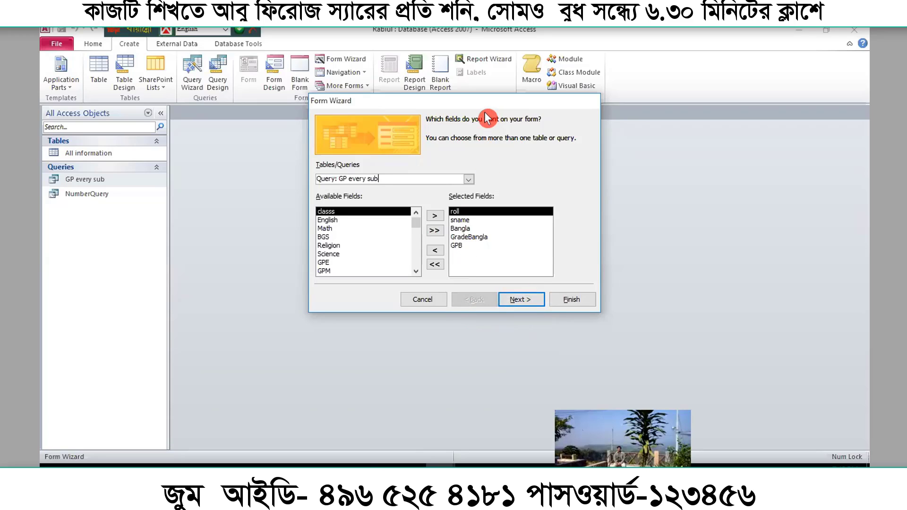
# Finish the Form Wizard with the Datasheet layout and the title bangla, opening the form to view information
pyautogui.moveTo(484, 100); pyautogui.dragTo(422, 114)
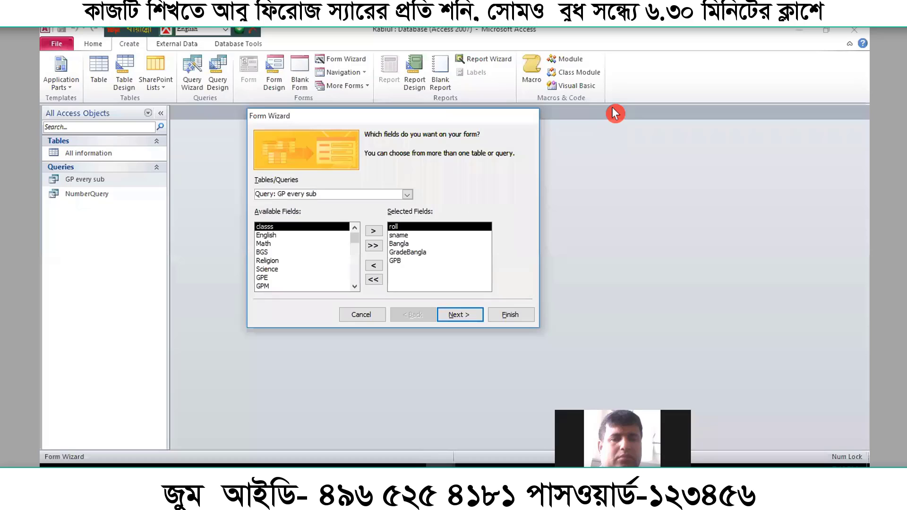
pyautogui.click(466, 318)
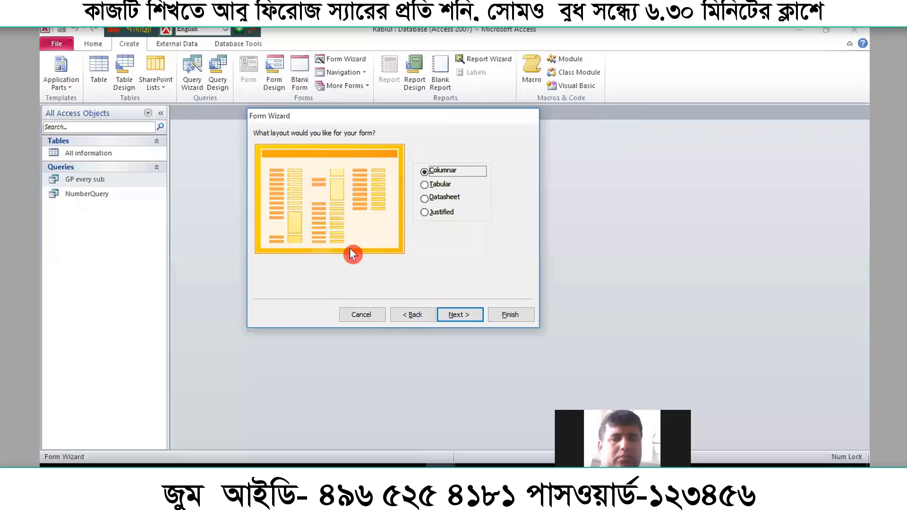
pyautogui.click(434, 200)
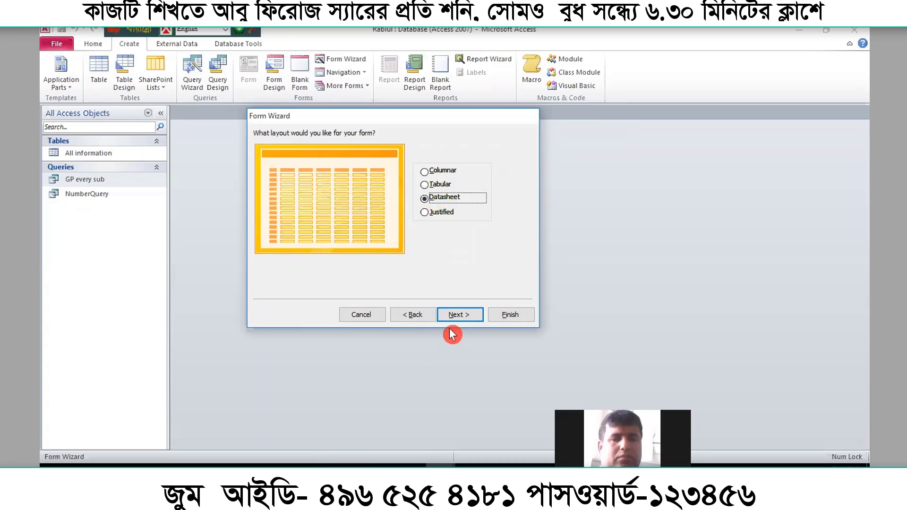
pyautogui.click(459, 316)
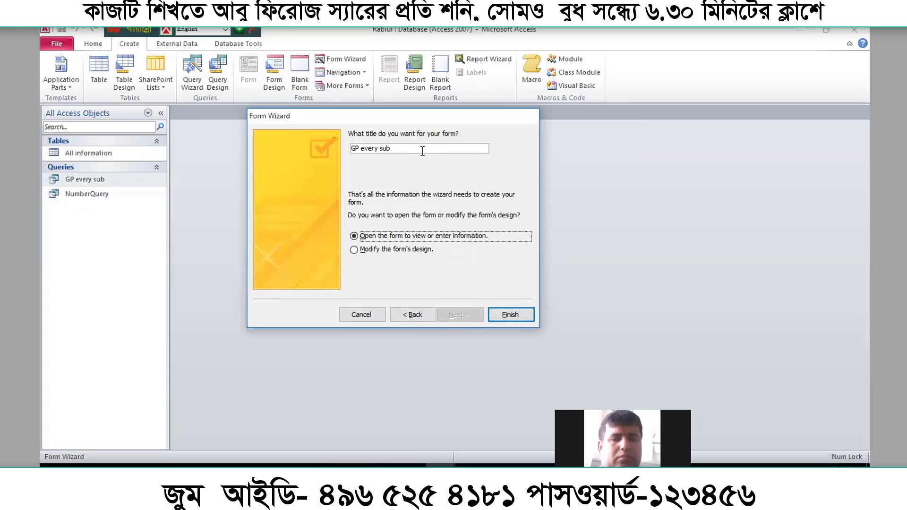
pyautogui.moveTo(413, 148); pyautogui.dragTo(301, 140)
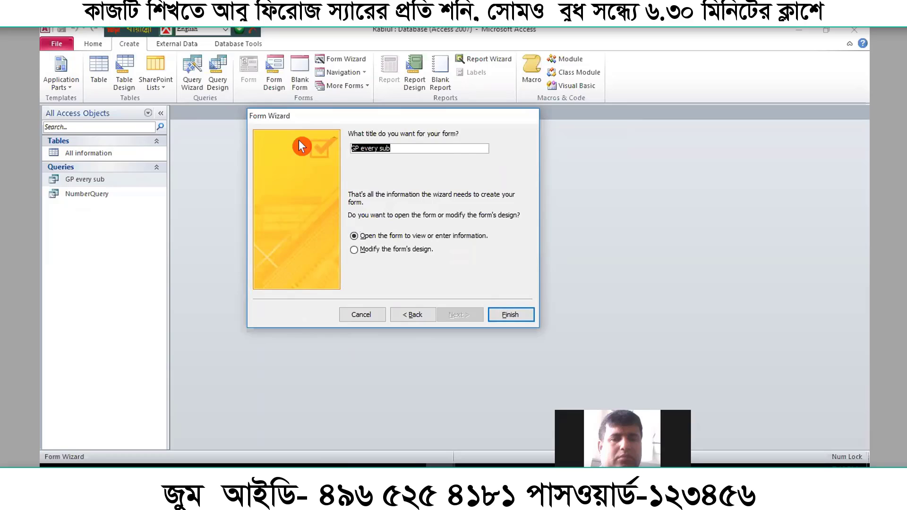
pyautogui.write('bangla')
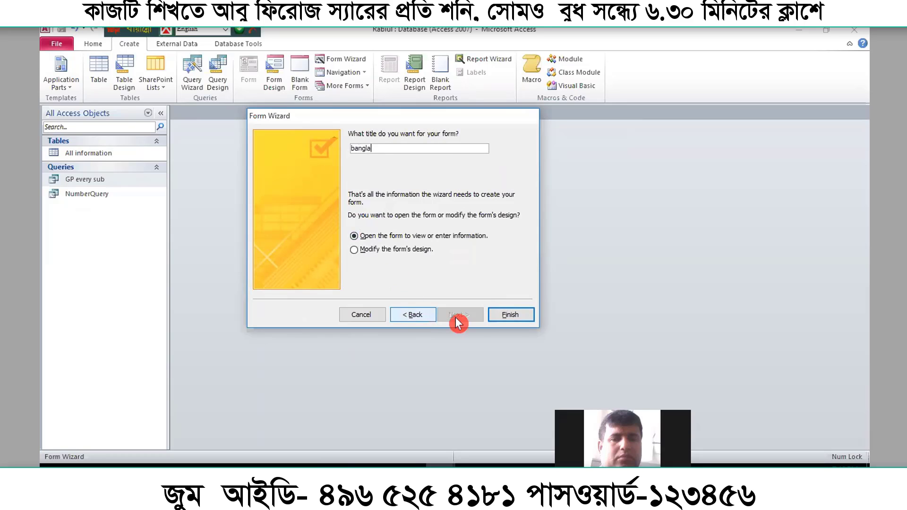
pyautogui.click(518, 314)
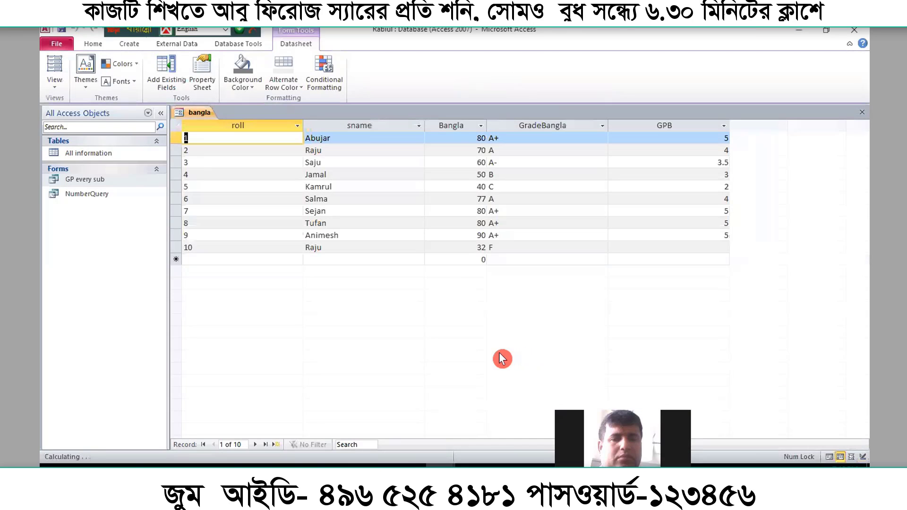
# Apply center alignment to the sname through GPB columns selected together in the bangla form
pyautogui.click(530, 259)
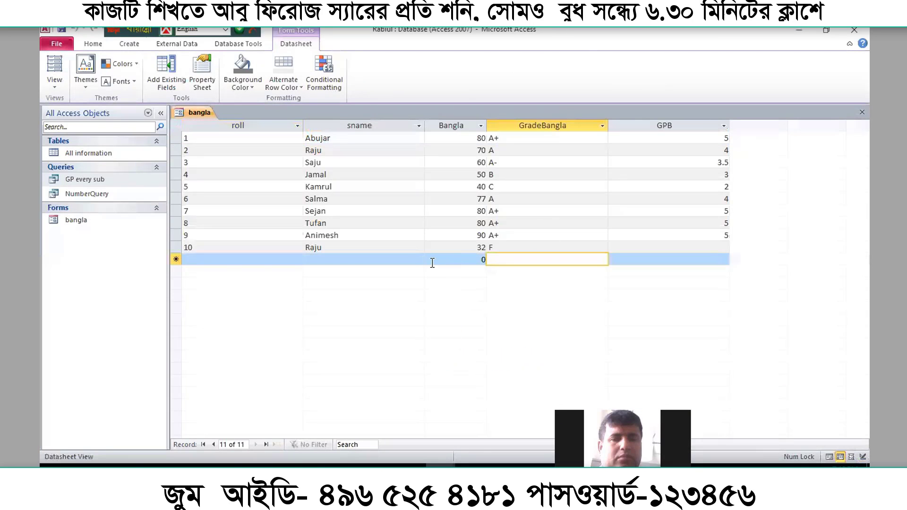
pyautogui.click(407, 259)
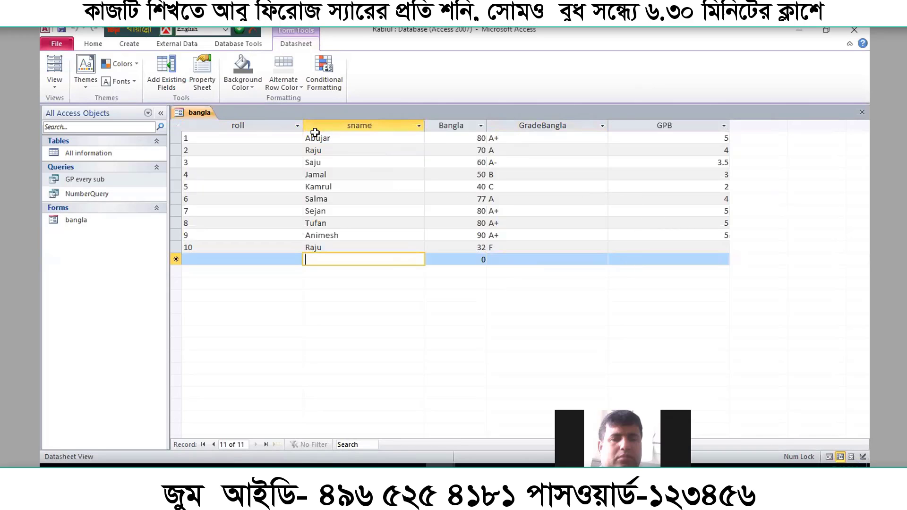
pyautogui.moveTo(331, 125); pyautogui.dragTo(686, 129)
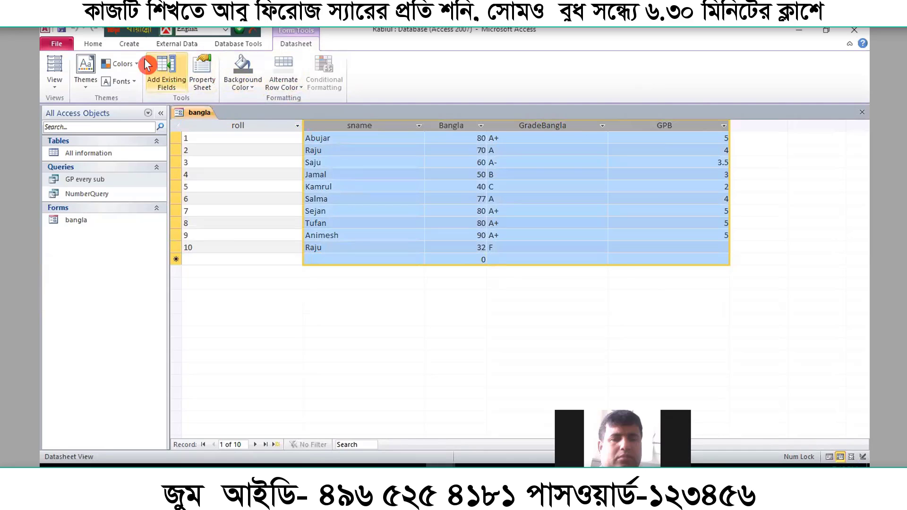
pyautogui.click(101, 43)
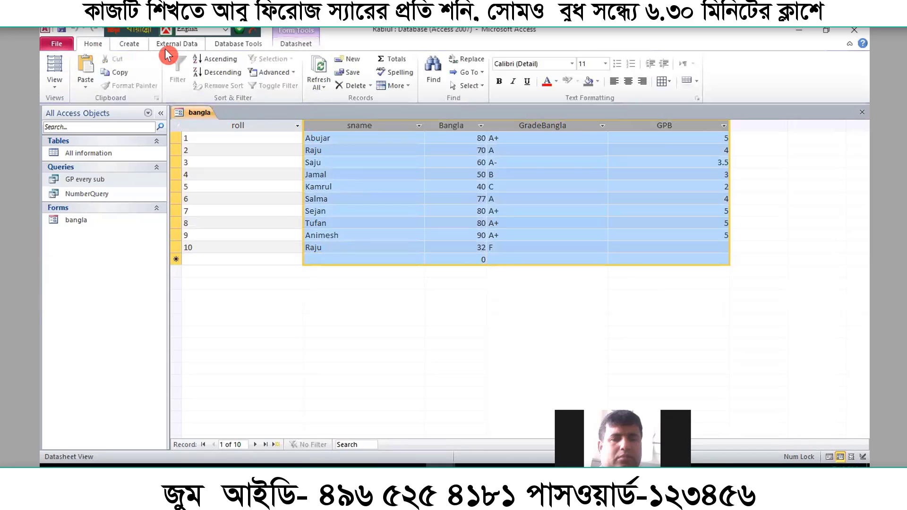
pyautogui.click(629, 82)
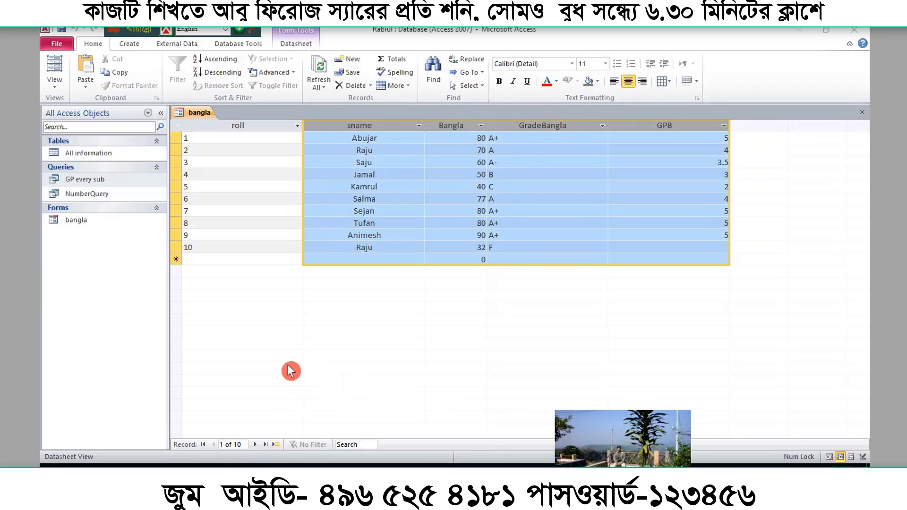
# Center the GradeBangla, GPB and roll columns of the bangla form one at a time
pyautogui.click(515, 188)
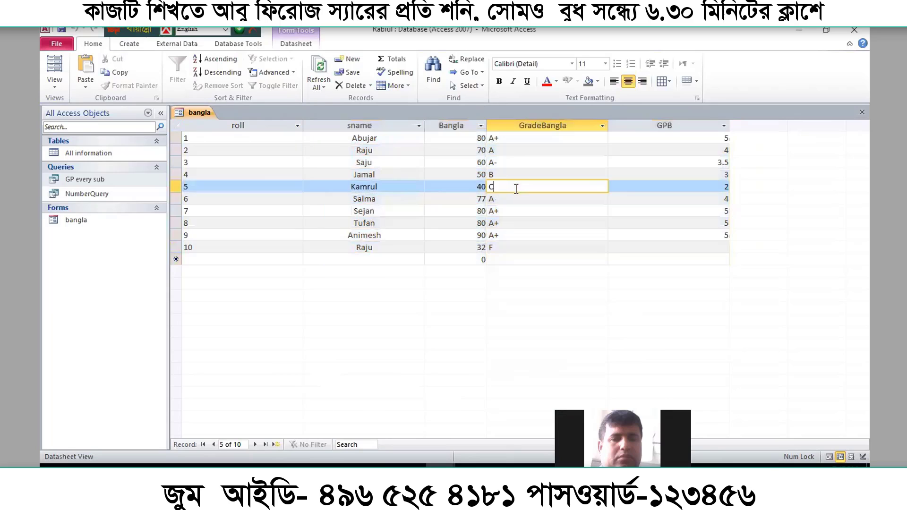
pyautogui.click(564, 124)
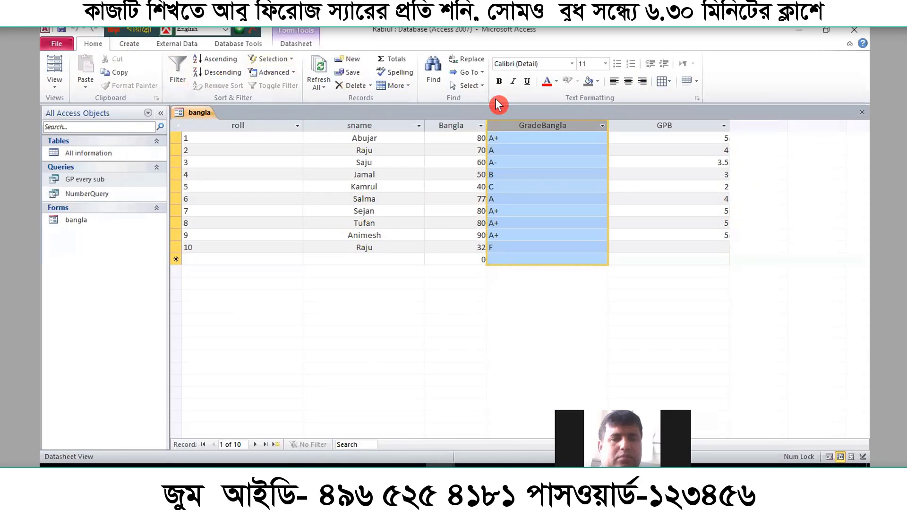
pyautogui.click(623, 83)
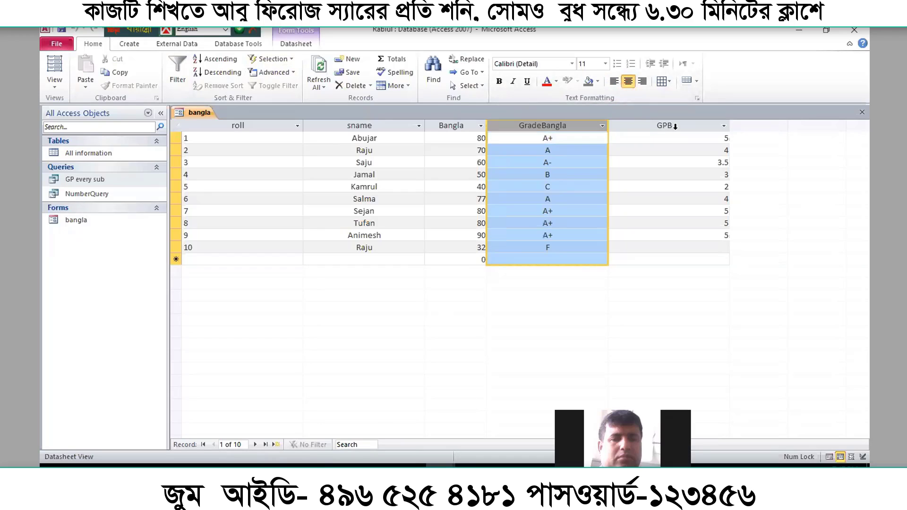
pyautogui.click(675, 126)
pyautogui.click(627, 82)
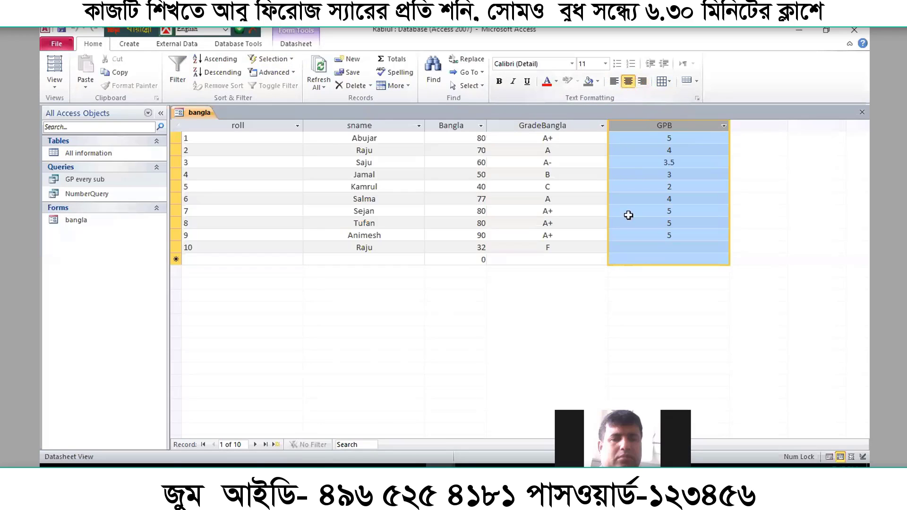
pyautogui.click(619, 245)
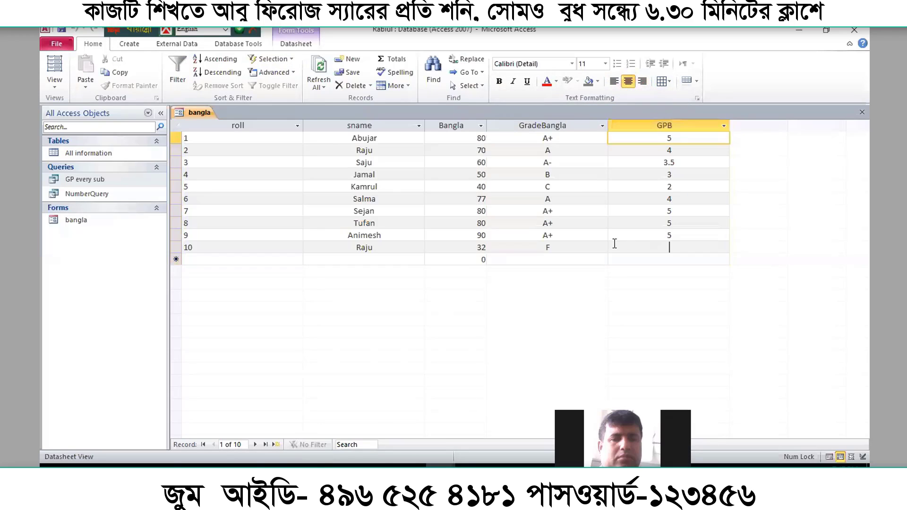
pyautogui.click(282, 128)
pyautogui.click(626, 83)
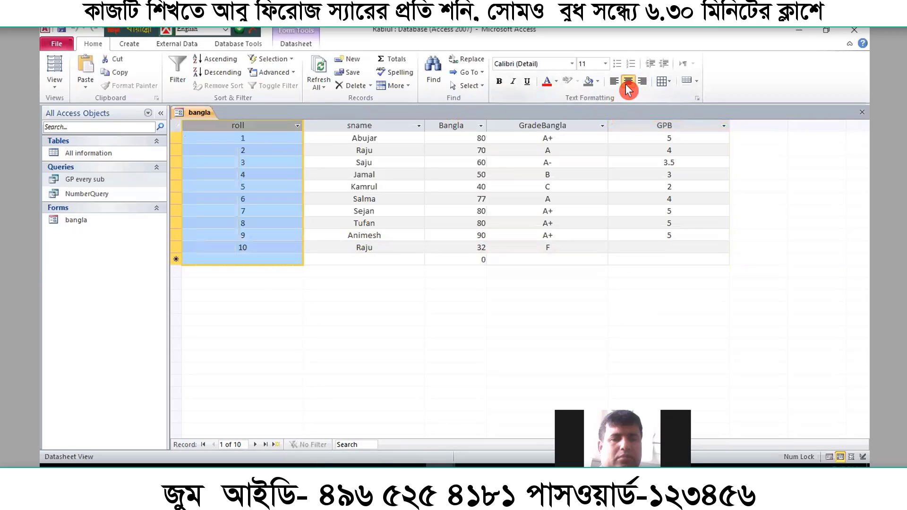
pyautogui.click(437, 250)
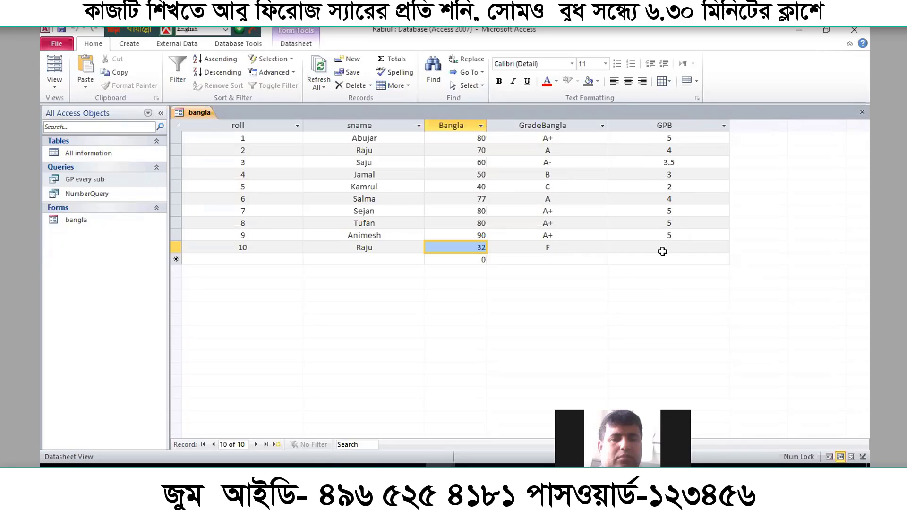
pyautogui.click(730, 125)
pyautogui.click(731, 125)
pyautogui.click(701, 138)
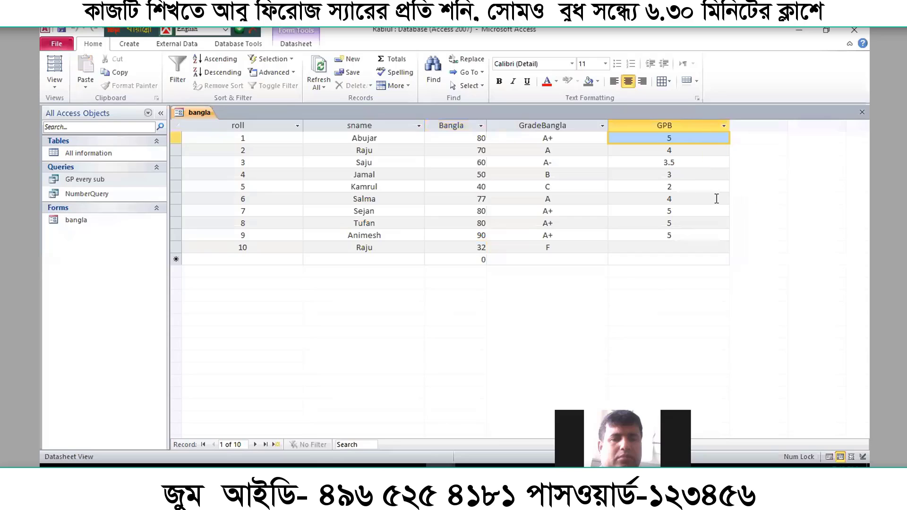
pyautogui.click(392, 259)
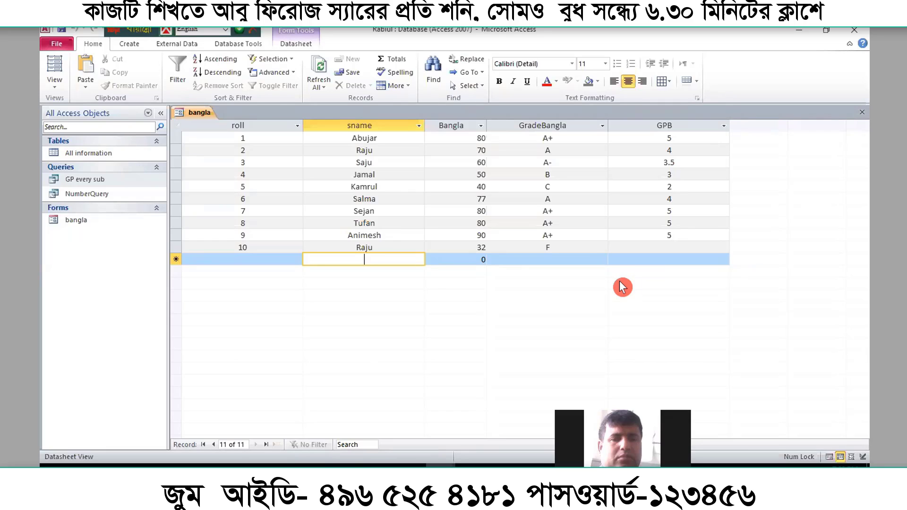
pyautogui.click(401, 139)
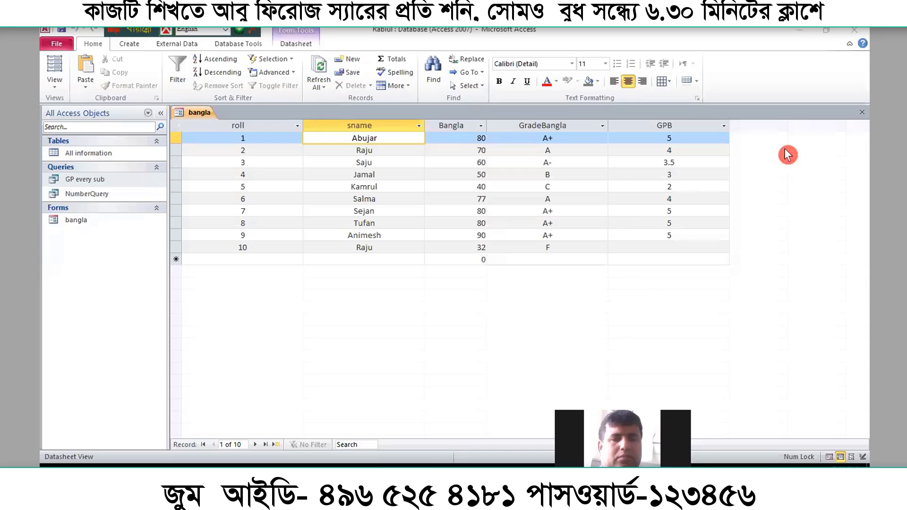
# Close the bangla form with its design changes saved, and reopen it briefly to check the layout
pyautogui.click(861, 112)
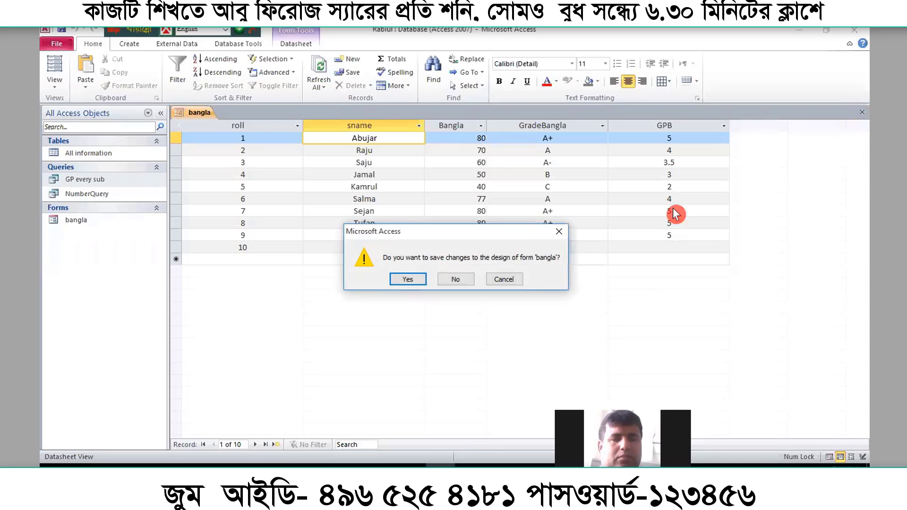
pyautogui.click(406, 283)
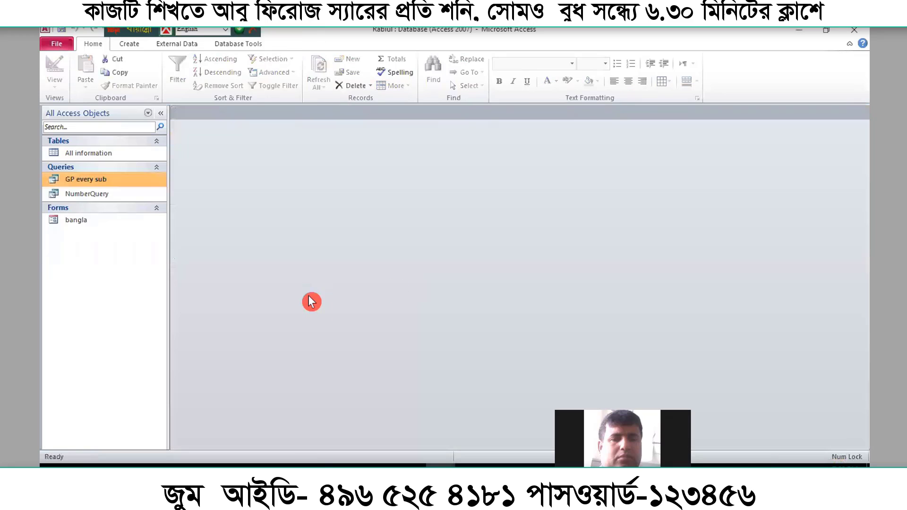
pyautogui.click(73, 224)
pyautogui.doubleClick(72, 221)
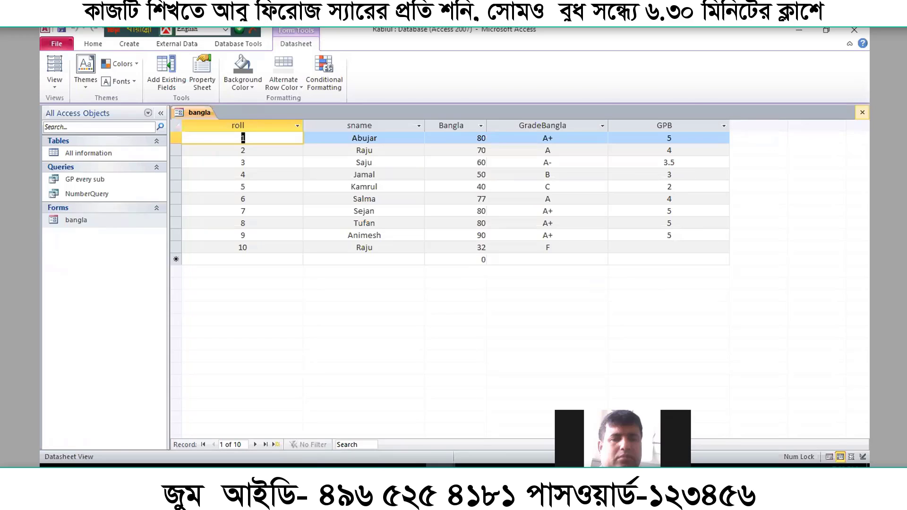
pyautogui.click(862, 112)
# Examine the Bangla and English columns in the All information table and reopen the bangla form for comparison
pyautogui.click(145, 155)
pyautogui.doubleClick(145, 153)
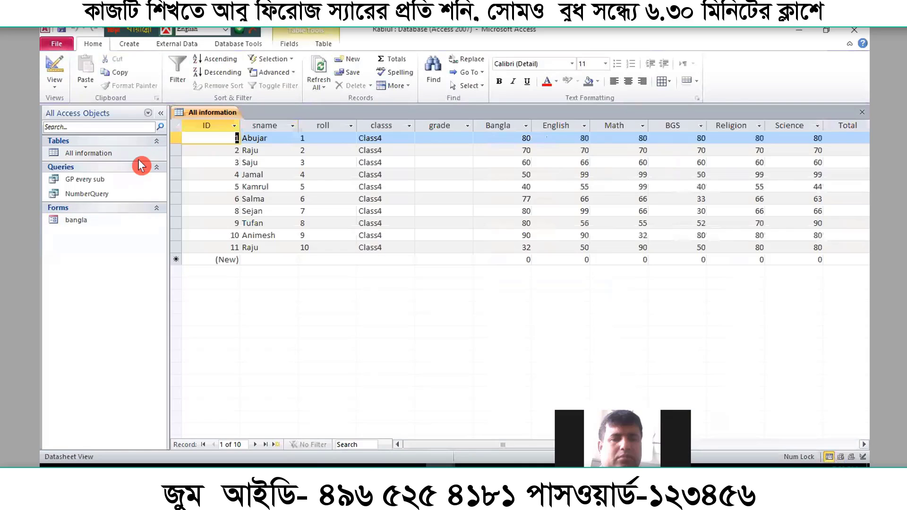
pyautogui.click(499, 133)
pyautogui.click(554, 125)
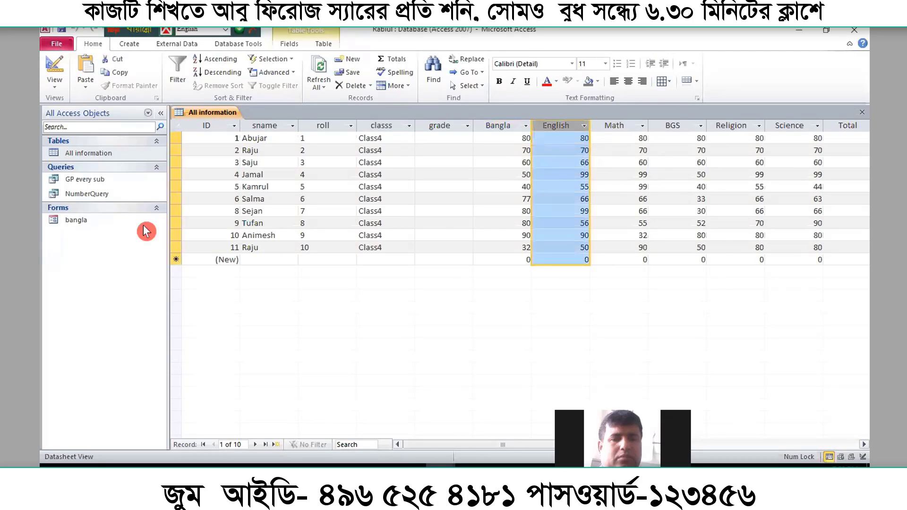
pyautogui.doubleClick(75, 220)
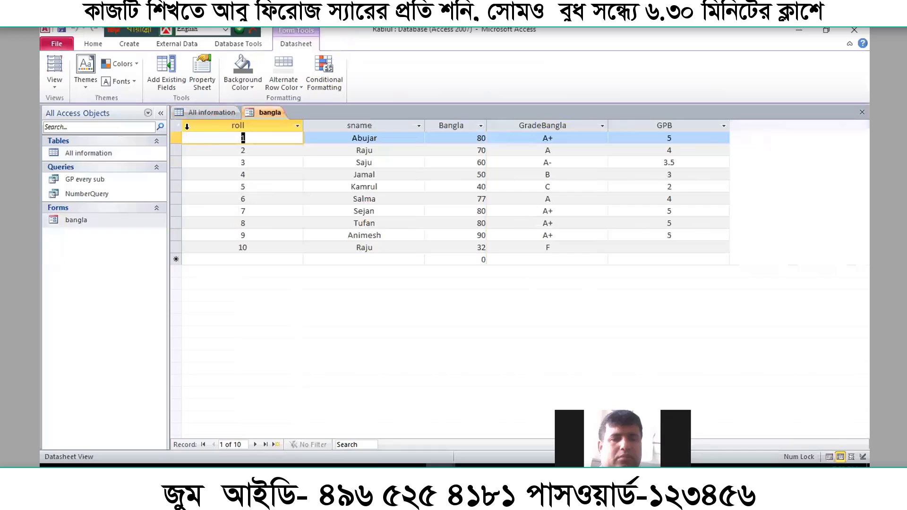
# Center the values in the Bangla column of the bangla form
pyautogui.click(191, 112)
pyautogui.click(256, 113)
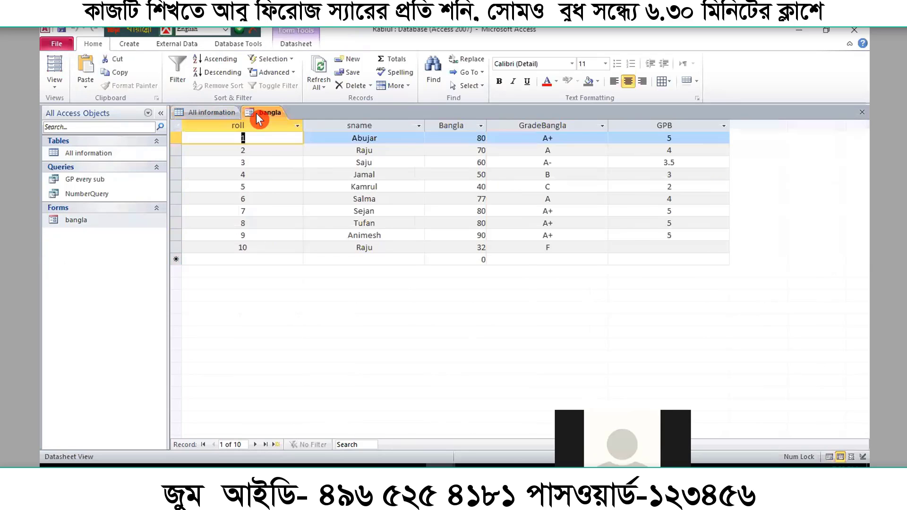
pyautogui.click(475, 137)
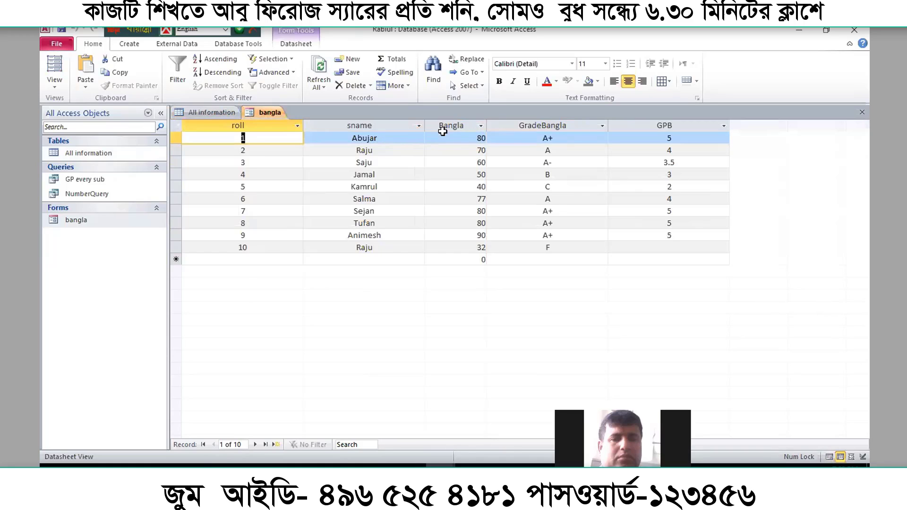
pyautogui.click(464, 126)
pyautogui.click(628, 81)
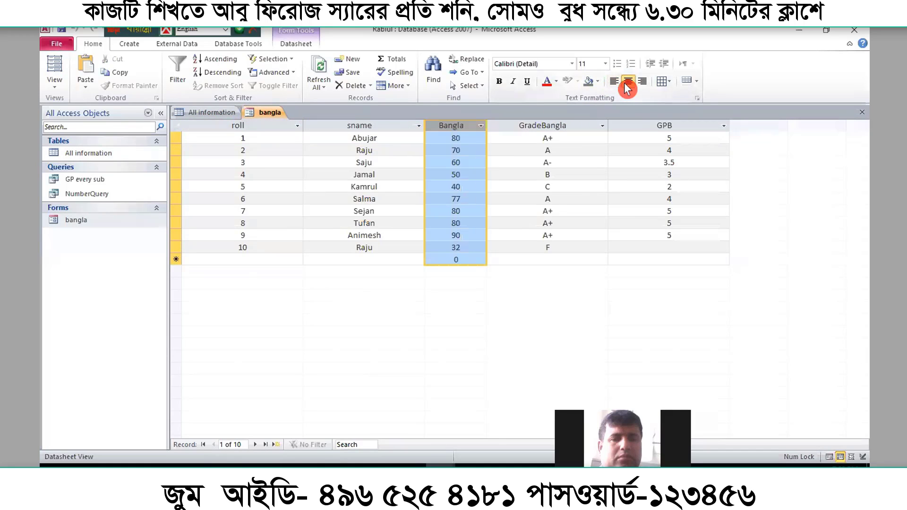
pyautogui.click(529, 265)
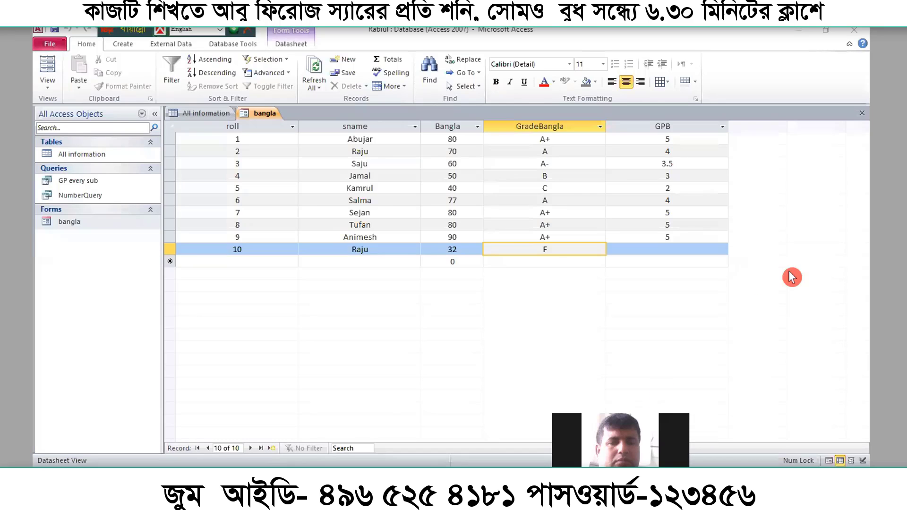
# Close the bangla form with its design changes saved, and close the All information table
pyautogui.click(861, 113)
pyautogui.click(421, 282)
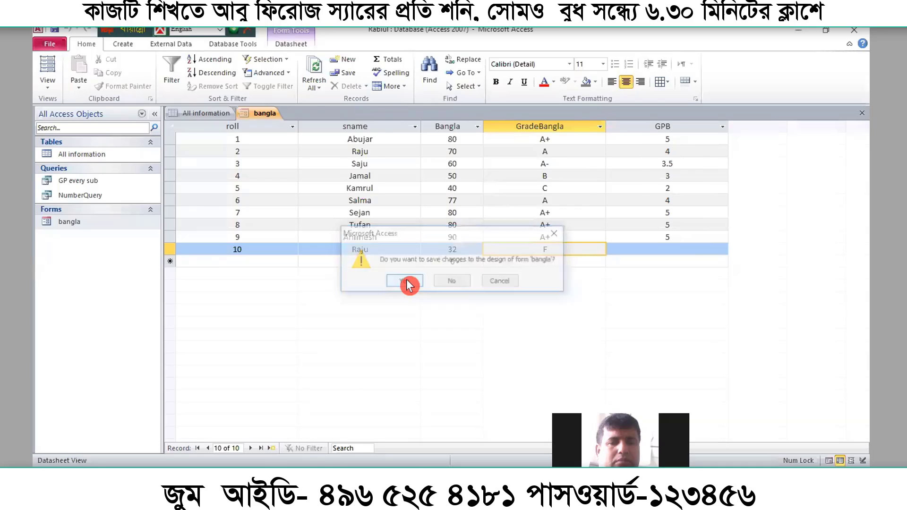
pyautogui.click(862, 113)
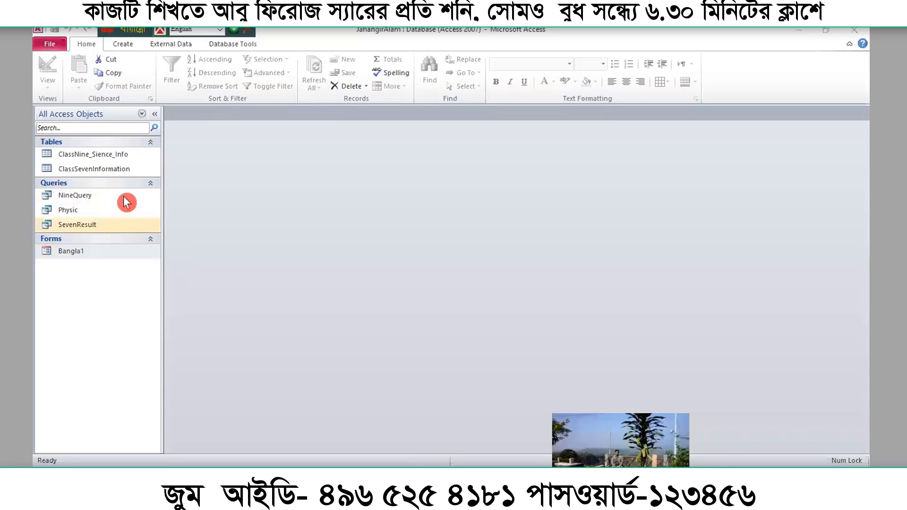
pyautogui.click(77, 254)
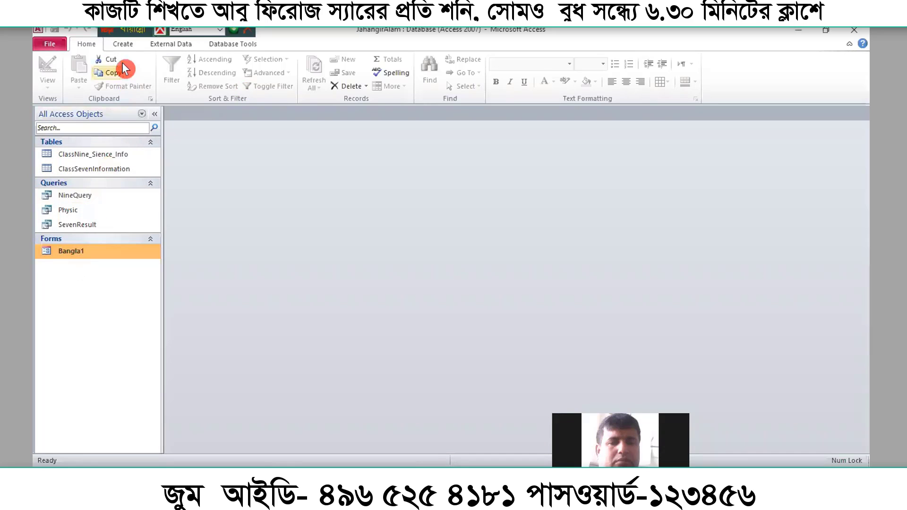
pyautogui.click(122, 45)
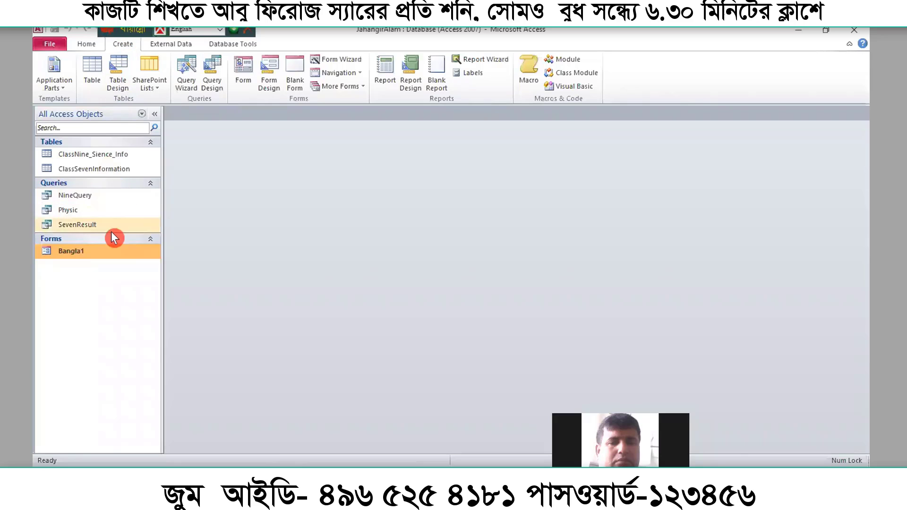
pyautogui.click(212, 78)
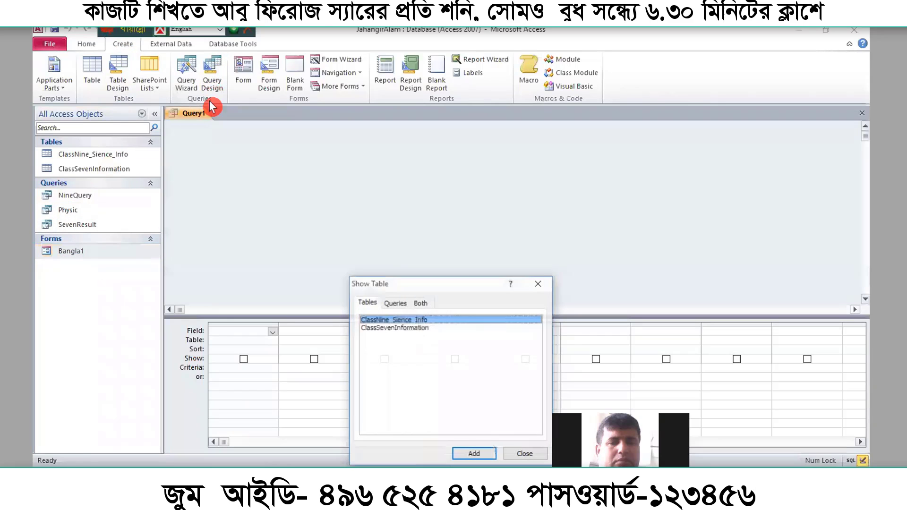
pyautogui.click(538, 283)
pyautogui.click(862, 112)
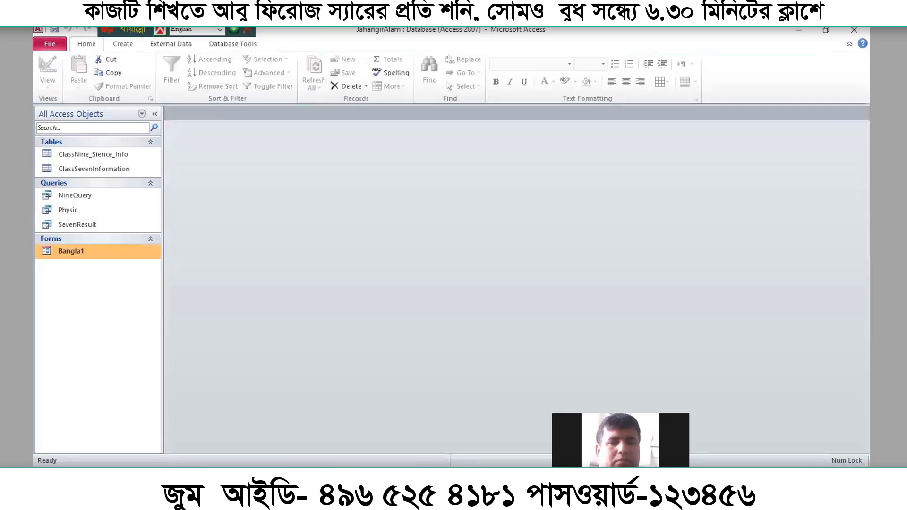
# Try selecting the Roll, Name and MathMCQ fields of the SevenResult query in the Form Wizard, and cancel the wizard
pyautogui.click(114, 48)
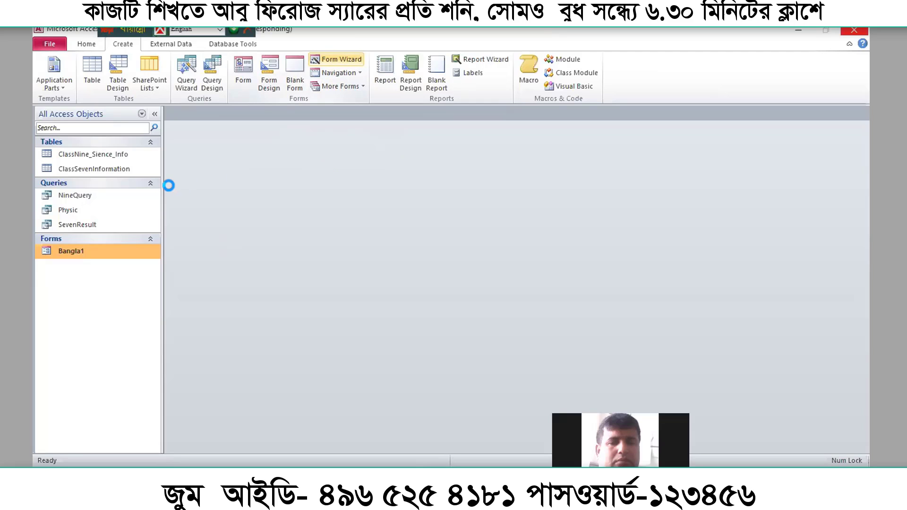
pyautogui.click(329, 216)
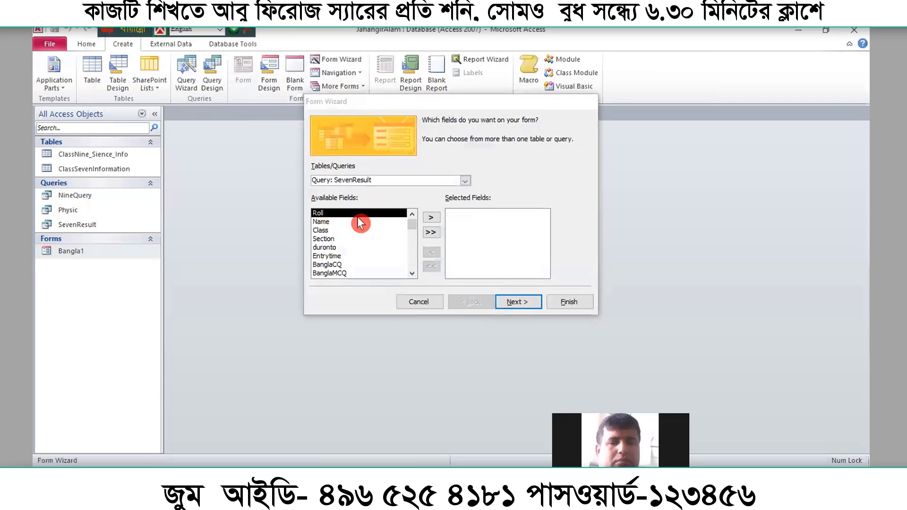
pyautogui.click(431, 217)
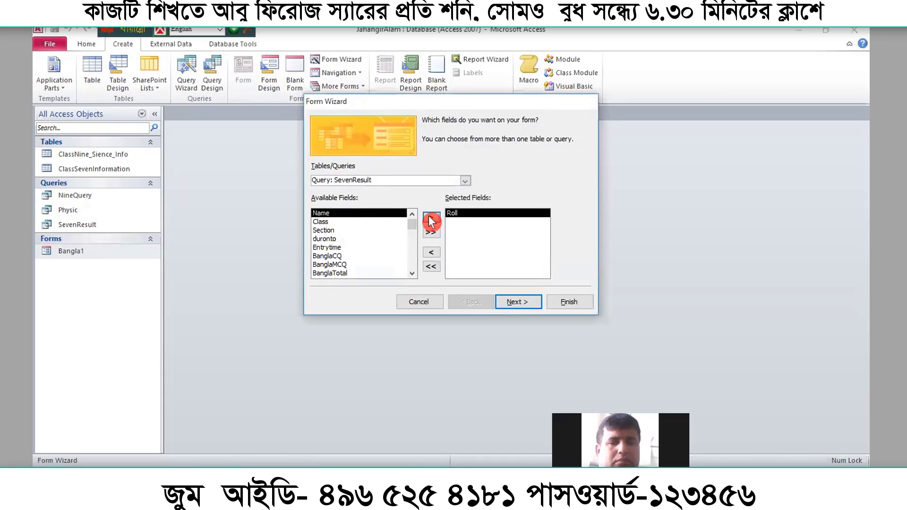
pyautogui.click(431, 217)
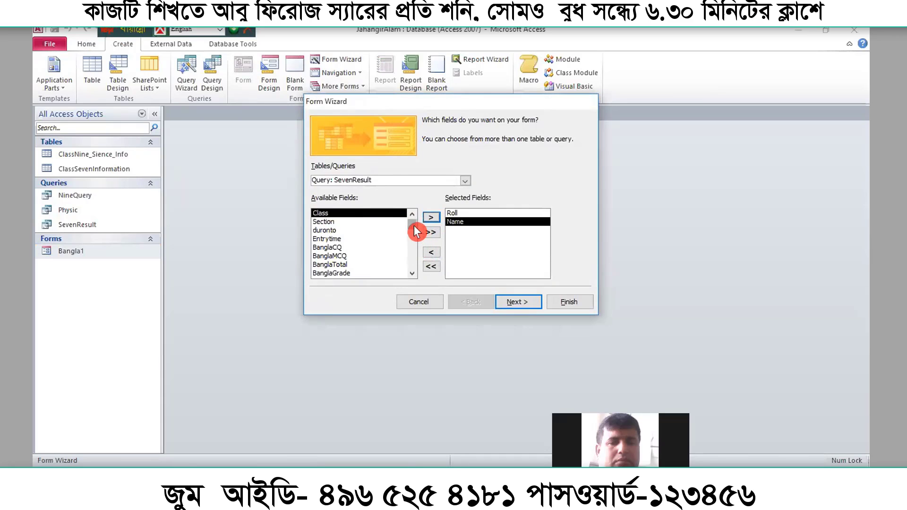
pyautogui.moveTo(411, 227); pyautogui.dragTo(414, 230)
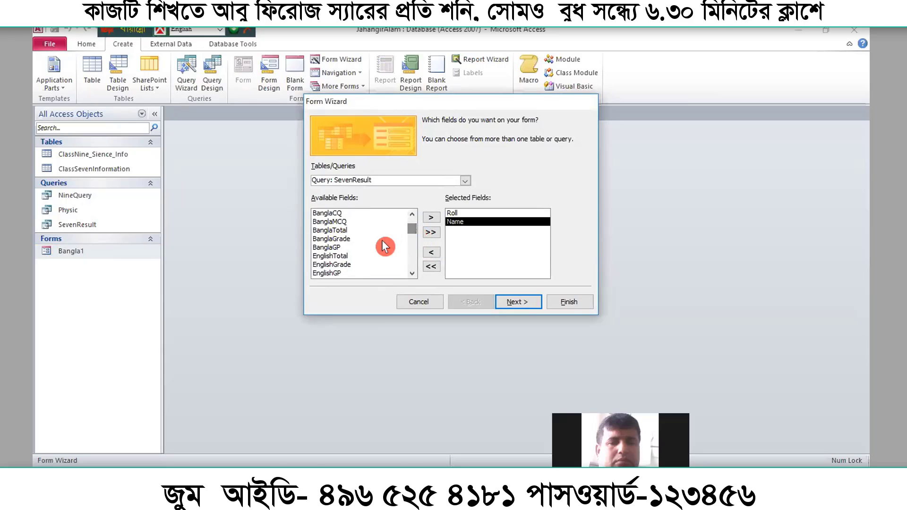
pyautogui.click(340, 256)
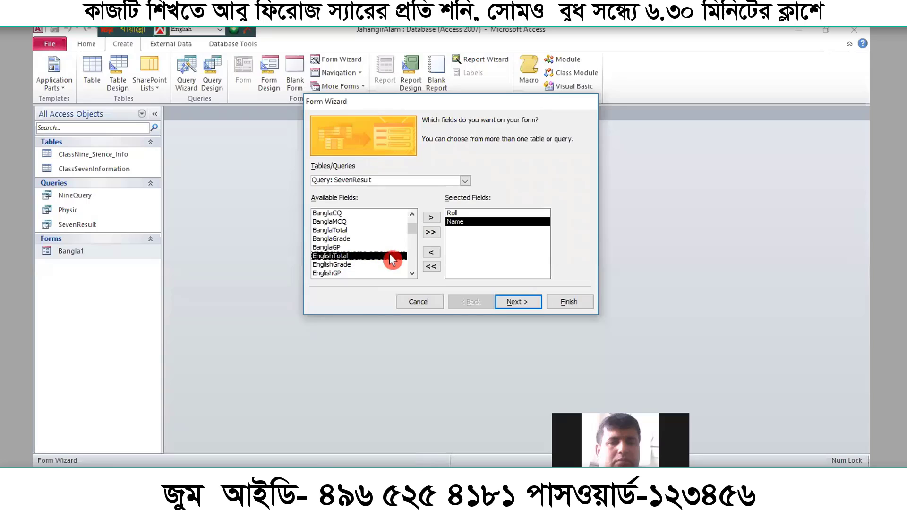
pyautogui.moveTo(413, 233); pyautogui.dragTo(414, 237)
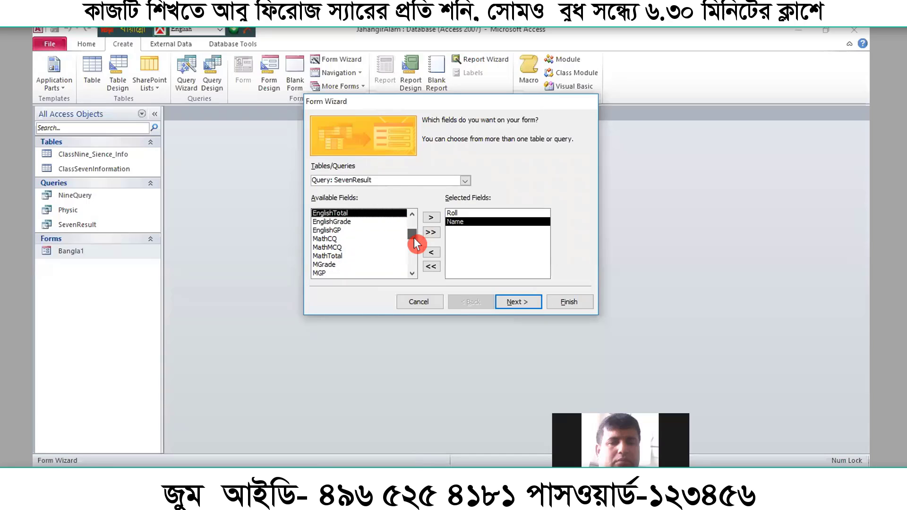
pyautogui.click(341, 246)
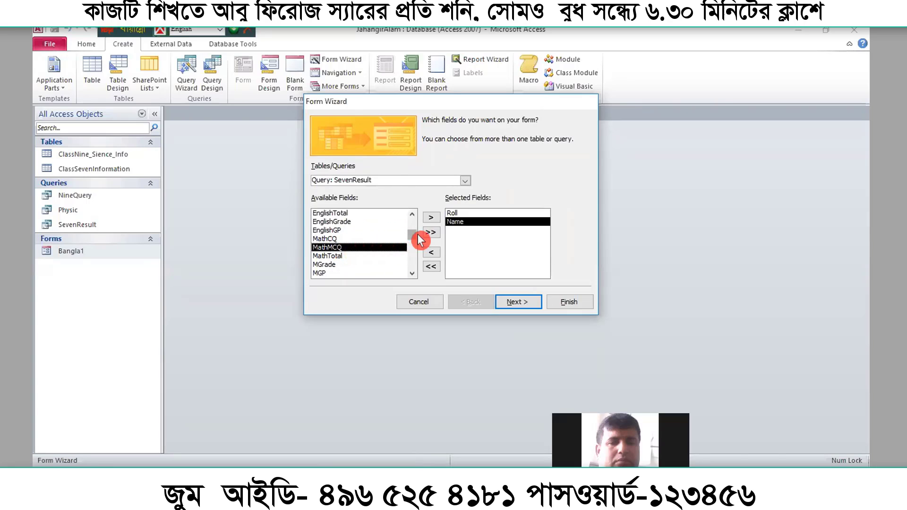
pyautogui.click(430, 224)
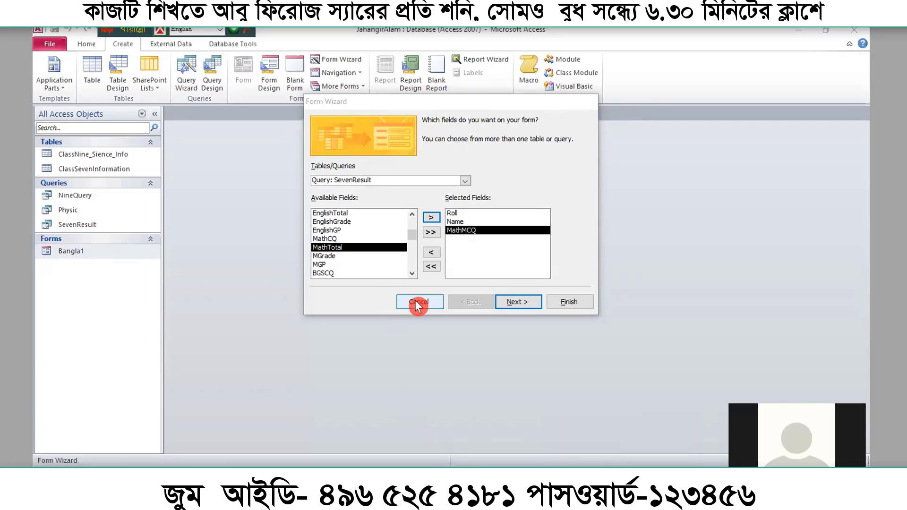
pyautogui.click(572, 108)
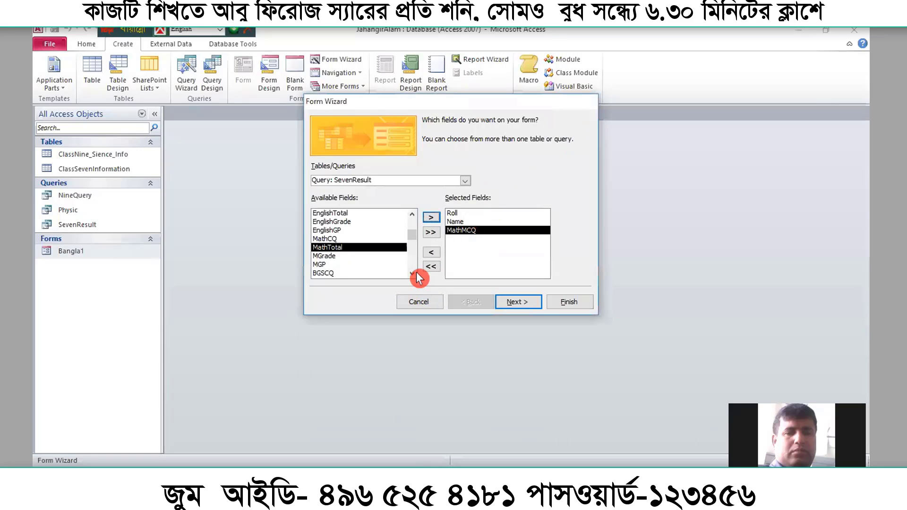
pyautogui.click(412, 305)
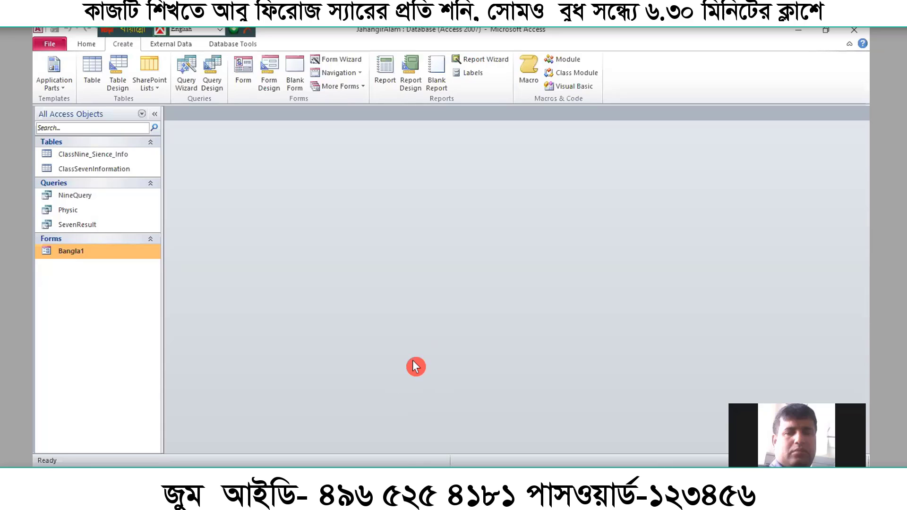
# Open the SevenResult query and switch it to Design View
pyautogui.doubleClick(90, 252)
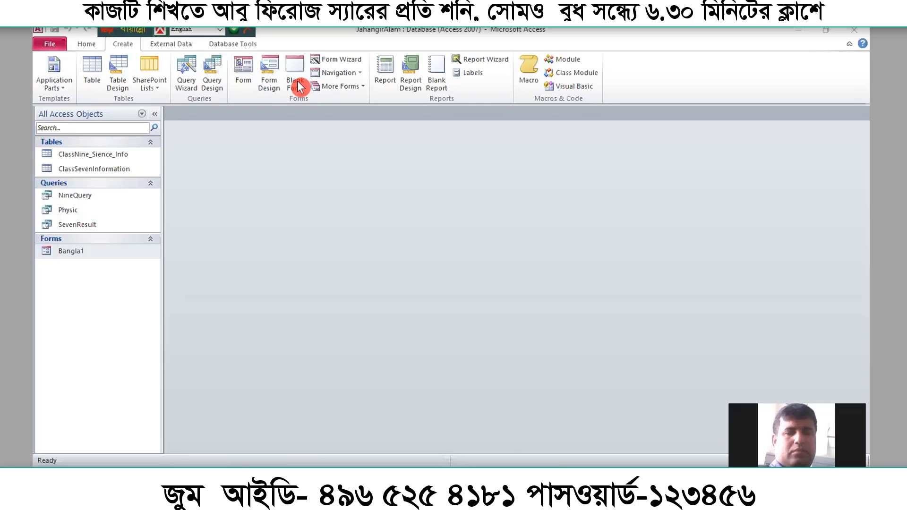
pyautogui.click(95, 174)
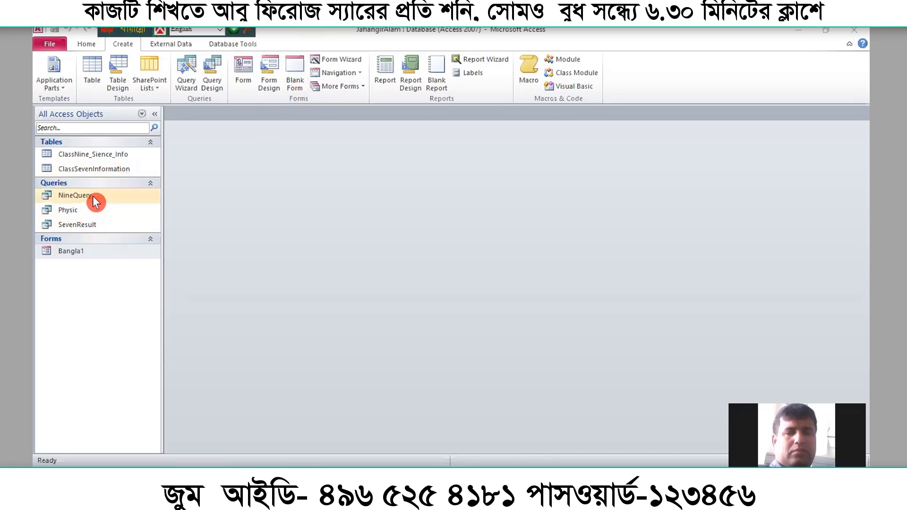
pyautogui.click(95, 198)
pyautogui.click(88, 225)
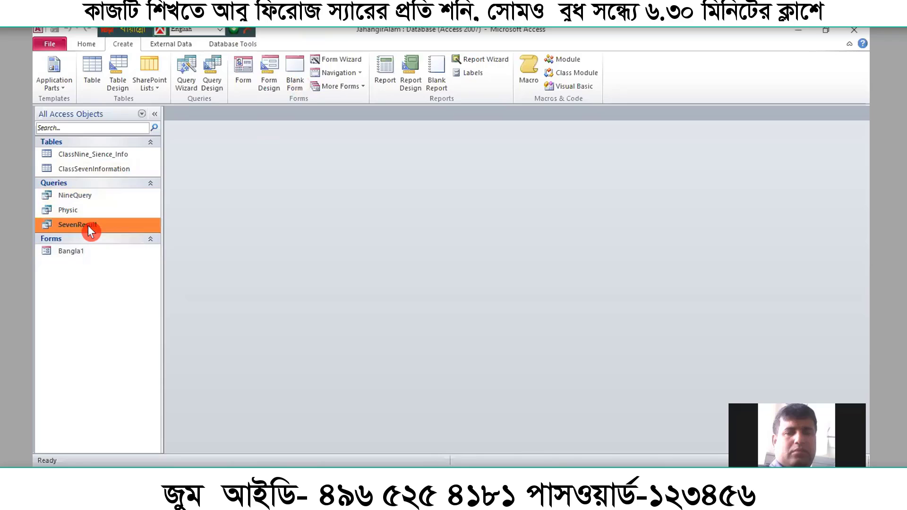
pyautogui.doubleClick(88, 225)
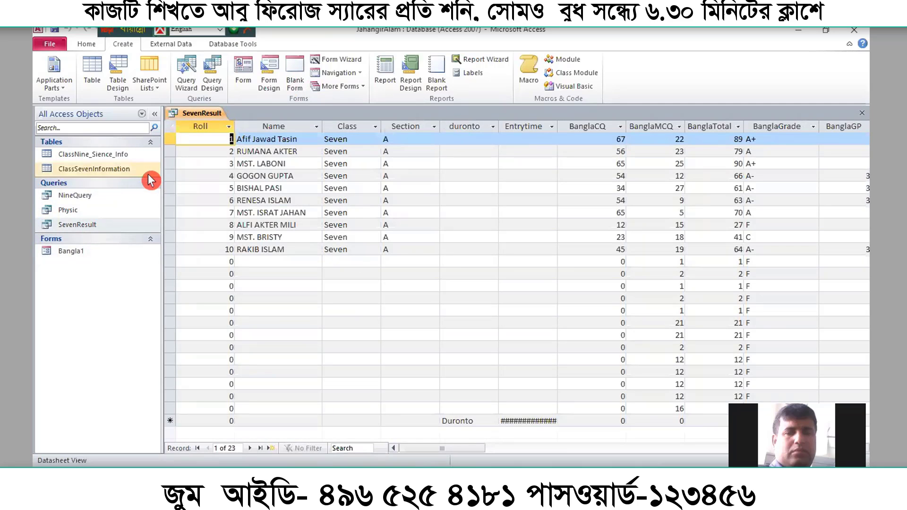
pyautogui.rightClick(192, 113)
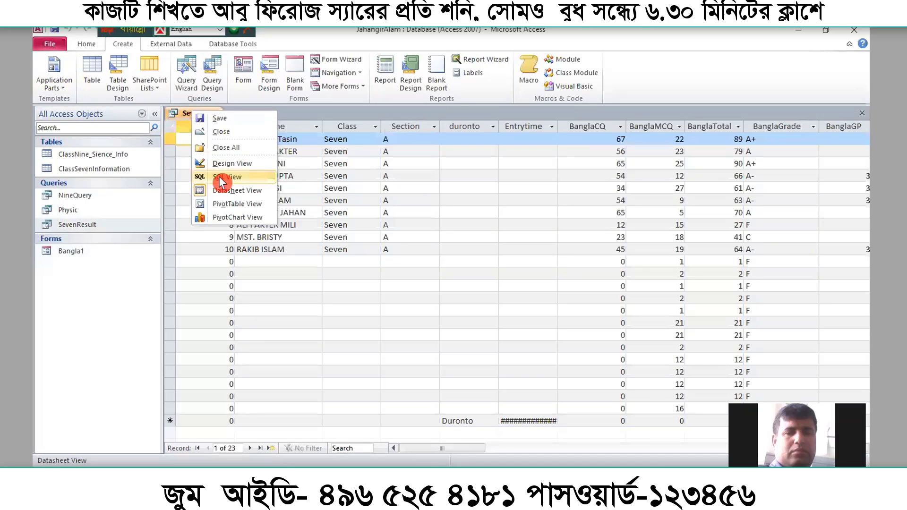
pyautogui.click(230, 164)
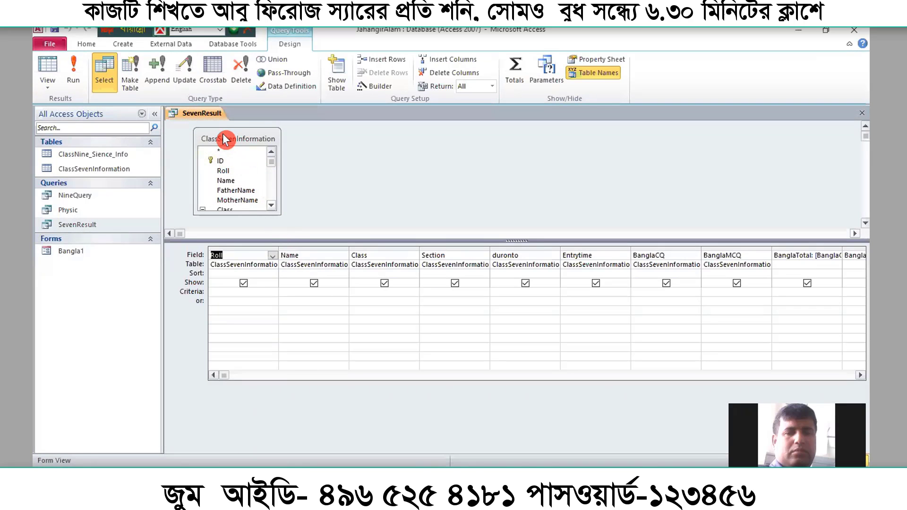
# Reposition and enlarge the ClassSevenInformation field list in the SevenResult query design
pyautogui.moveTo(226, 139); pyautogui.dragTo(245, 136)
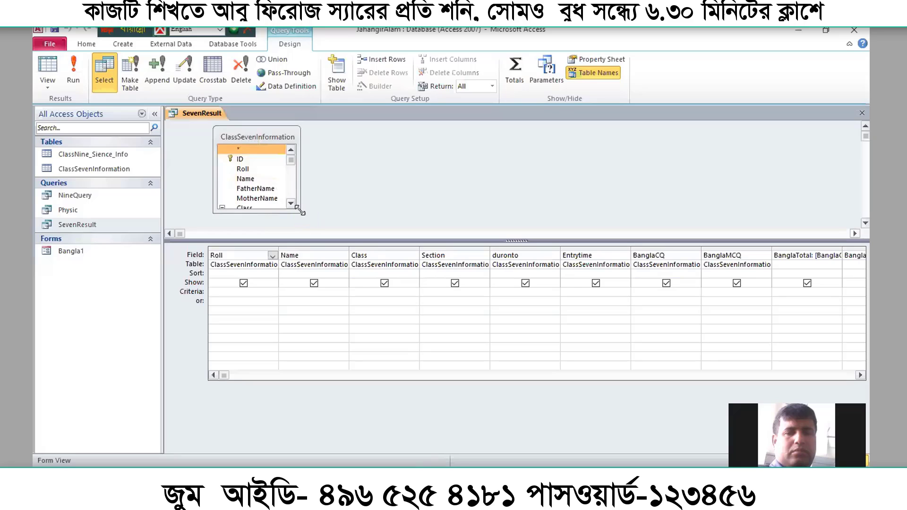
pyautogui.moveTo(298, 209); pyautogui.dragTo(354, 227)
pyautogui.click(241, 152)
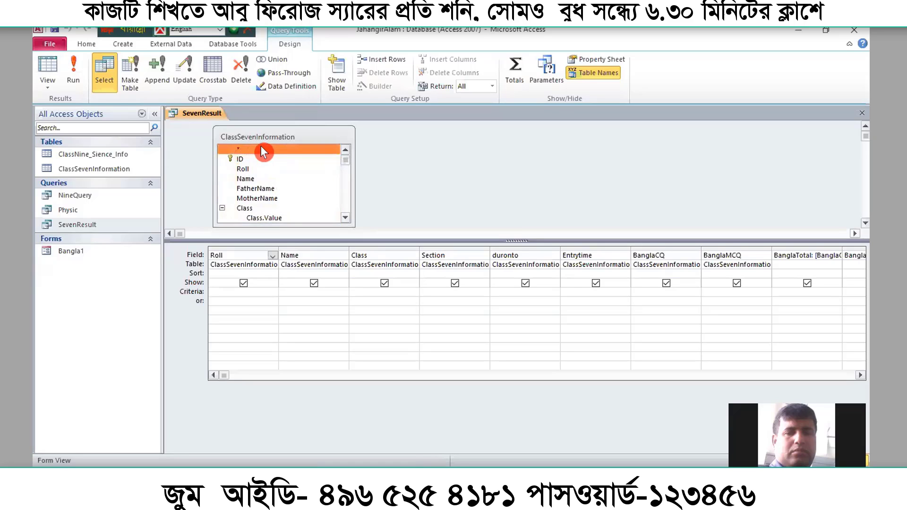
pyautogui.moveTo(261, 146); pyautogui.dragTo(329, 250)
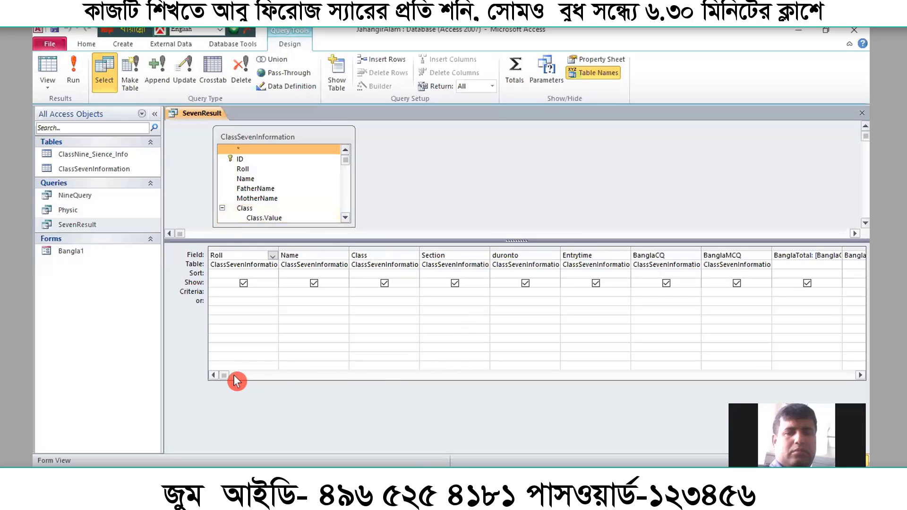
# Examine the BanglaCQ, BanglaMCQ and BanglaTotal columns in the design grid of the SevenResult query
pyautogui.moveTo(237, 380)
pyautogui.mouseDown()
pyautogui.moveTo(229, 379)
pyautogui.moveTo(253, 376)
pyautogui.mouseUp()
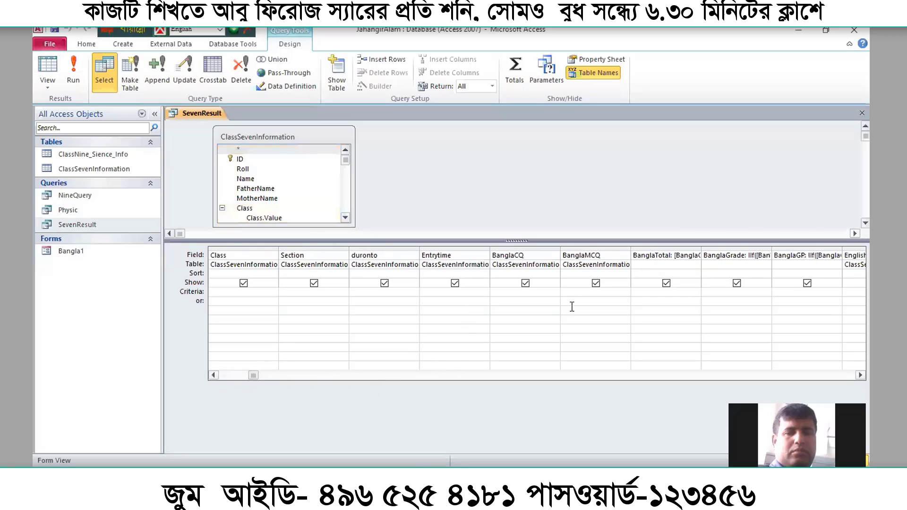
pyautogui.click(546, 283)
pyautogui.click(548, 289)
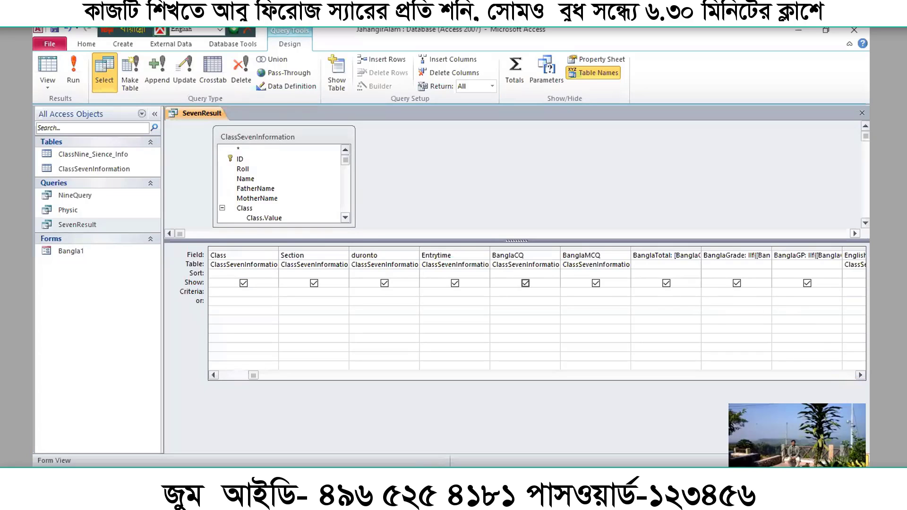
pyautogui.click(860, 375)
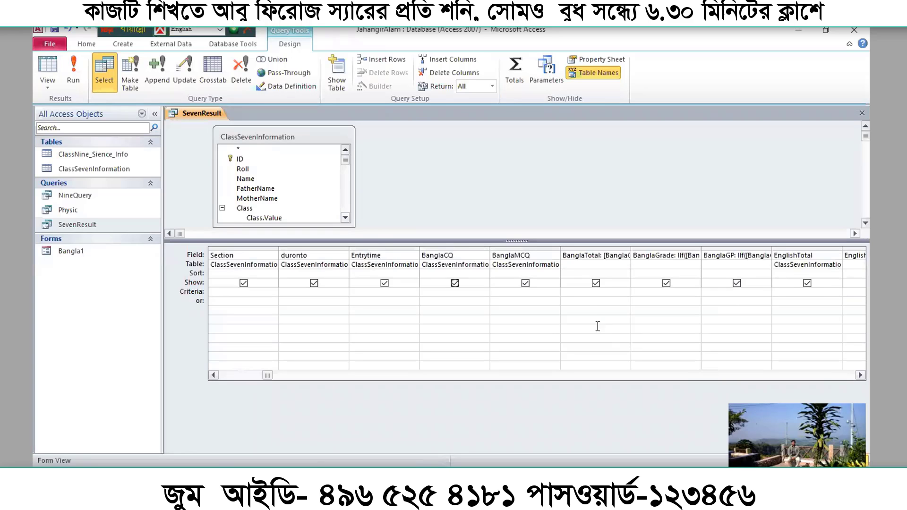
pyautogui.click(587, 311)
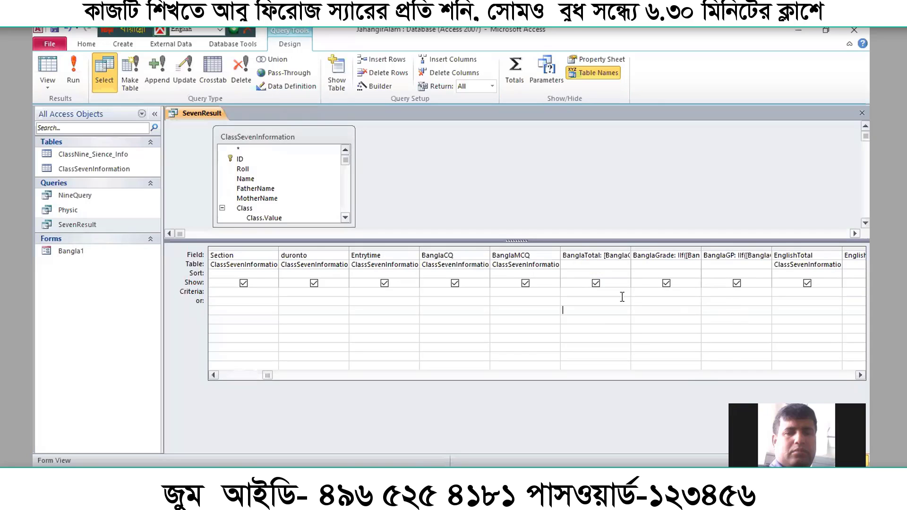
pyautogui.click(595, 285)
pyautogui.click(579, 267)
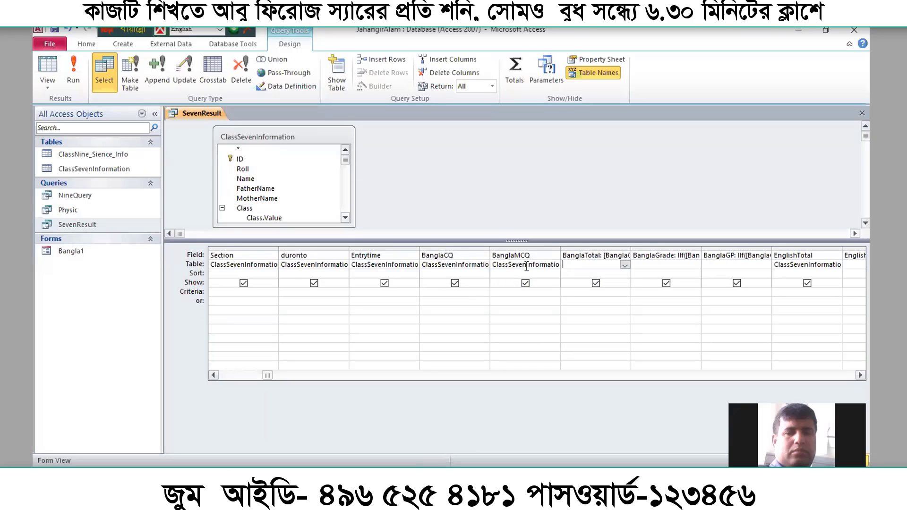
# Examine the Bangla total, grade and GP columns and the English and Math columns in the SevenResult design grid
pyautogui.click(519, 301)
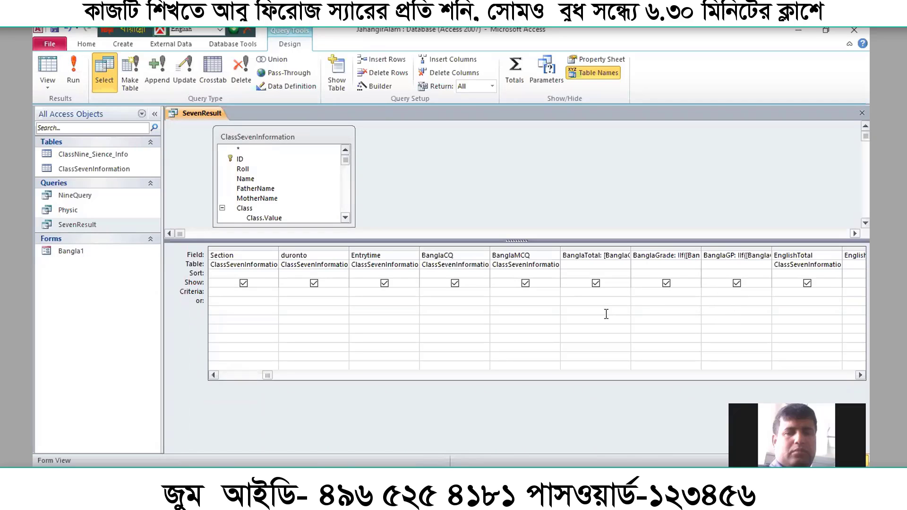
pyautogui.click(860, 375)
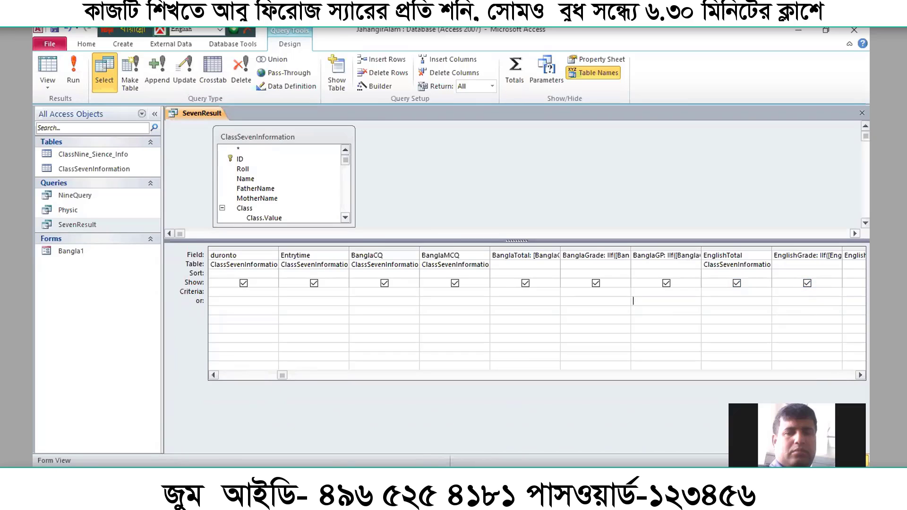
pyautogui.click(860, 375)
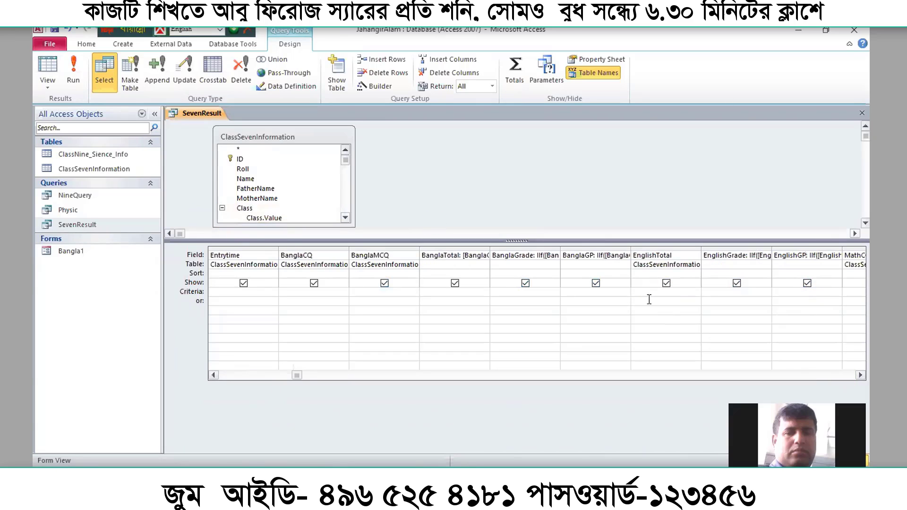
pyautogui.click(860, 375)
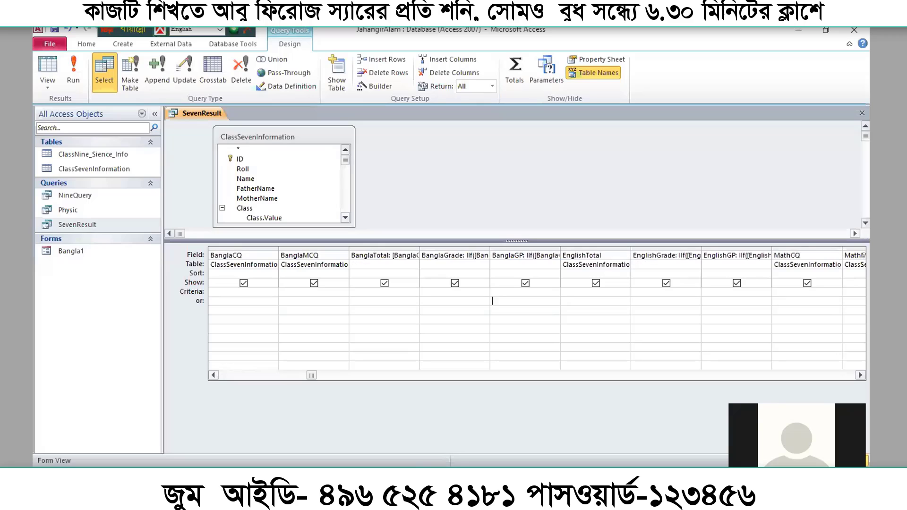
pyautogui.click(860, 375)
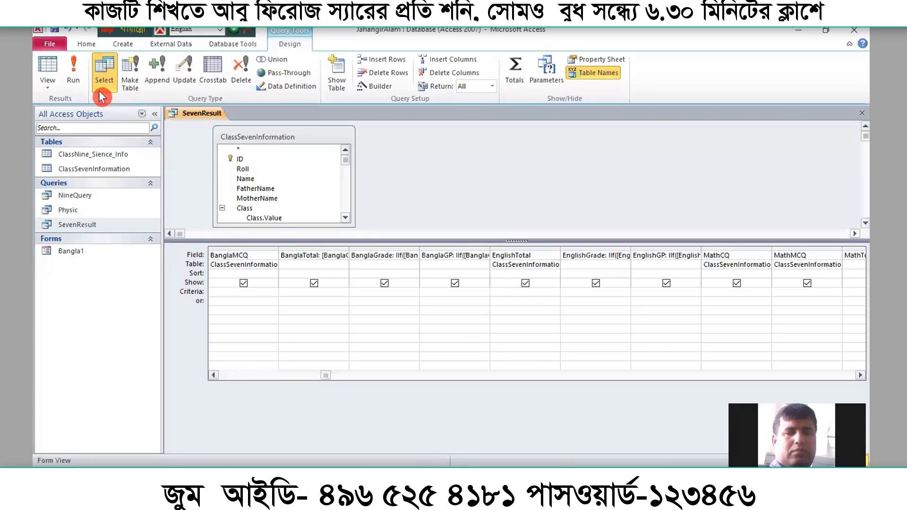
# Open the ClassNine_Sience_Info table in Design View
pyautogui.click(83, 156)
pyautogui.rightClick(94, 158)
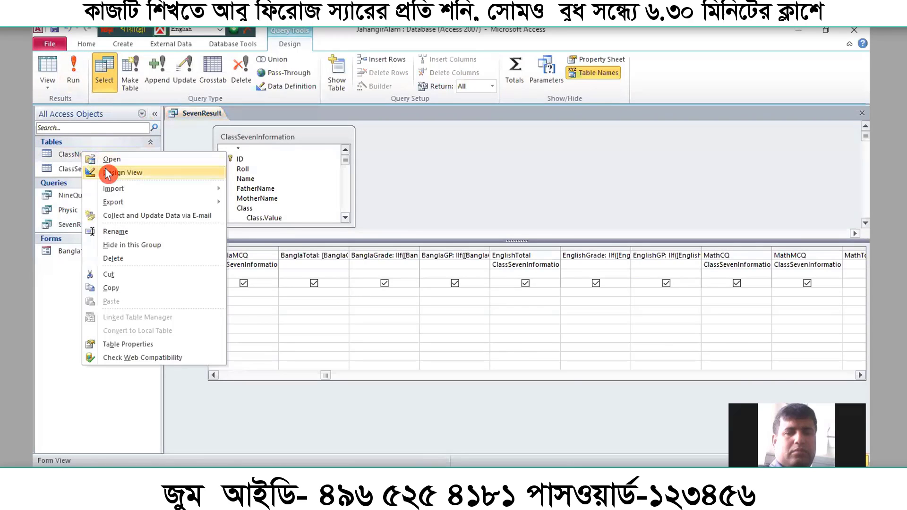
pyautogui.click(118, 171)
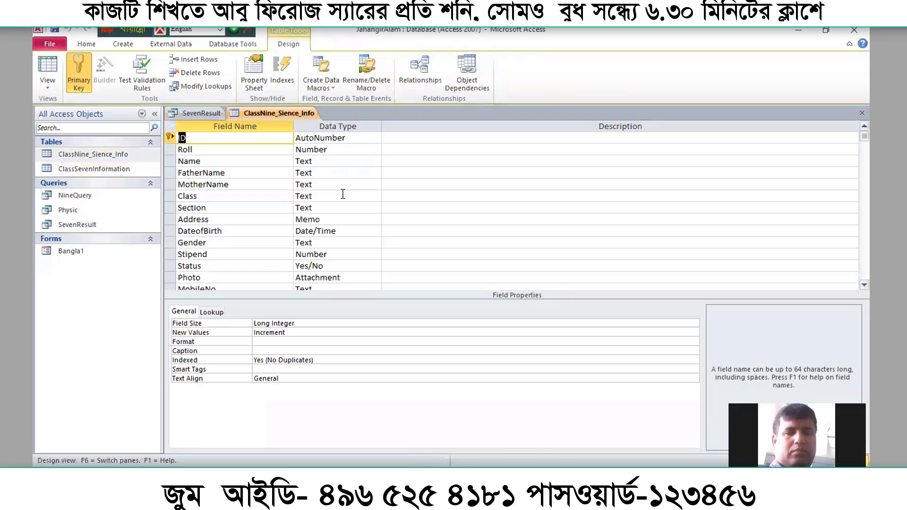
# Look through the data types offered for the Stipend field, including Calculated, and close the table without changing the field
pyautogui.scroll(-1, 358, 216)
pyautogui.click(359, 218)
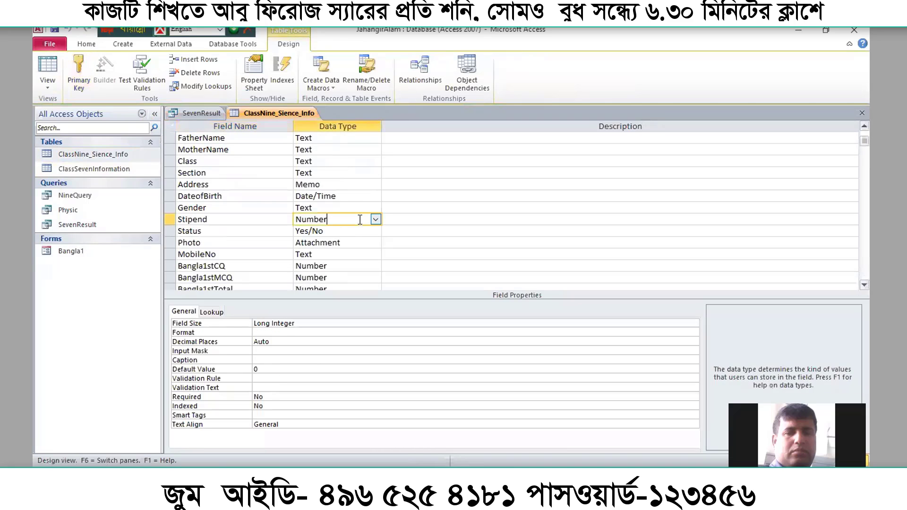
pyautogui.click(376, 220)
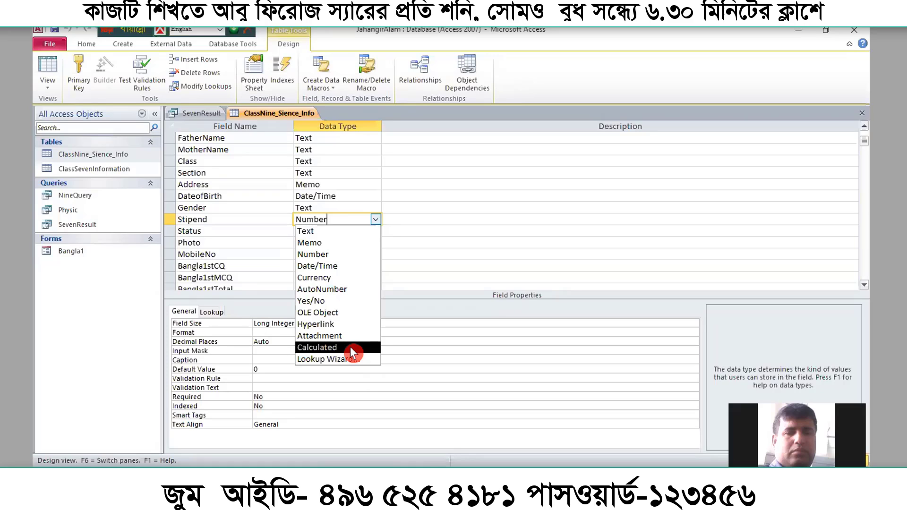
pyautogui.click(572, 206)
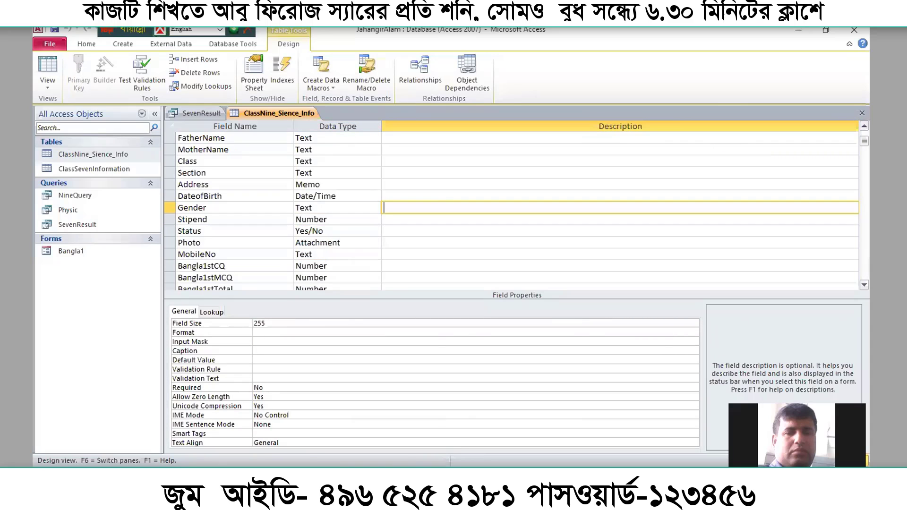
pyautogui.click(862, 113)
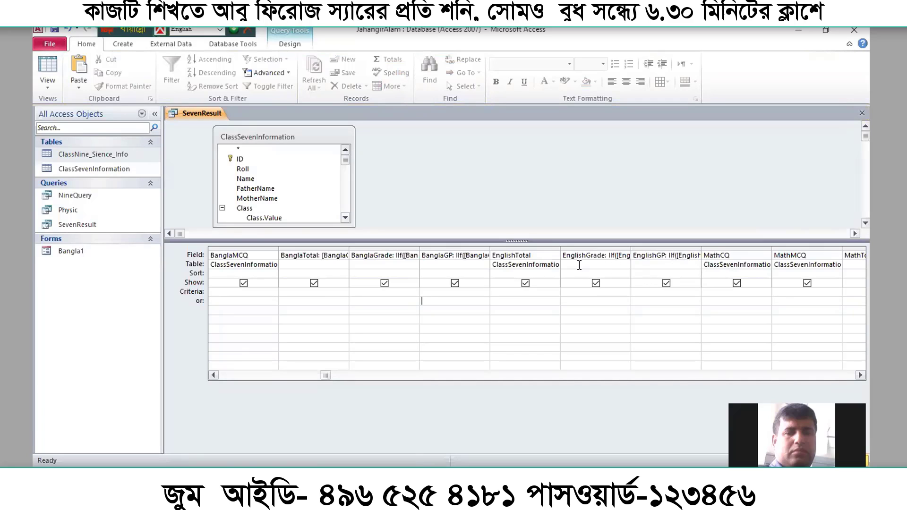
# Close the SevenResult query and save the changes to its design
pyautogui.click(296, 267)
pyautogui.click(360, 286)
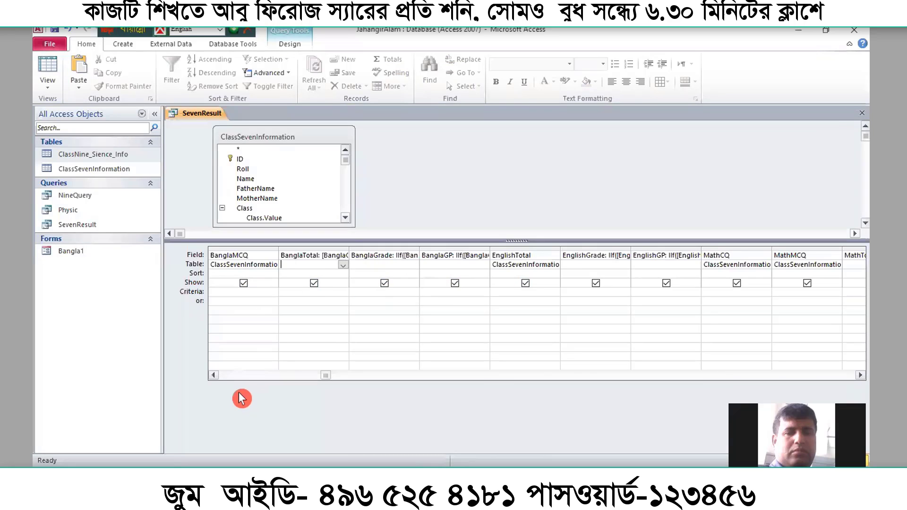
pyautogui.click(302, 375)
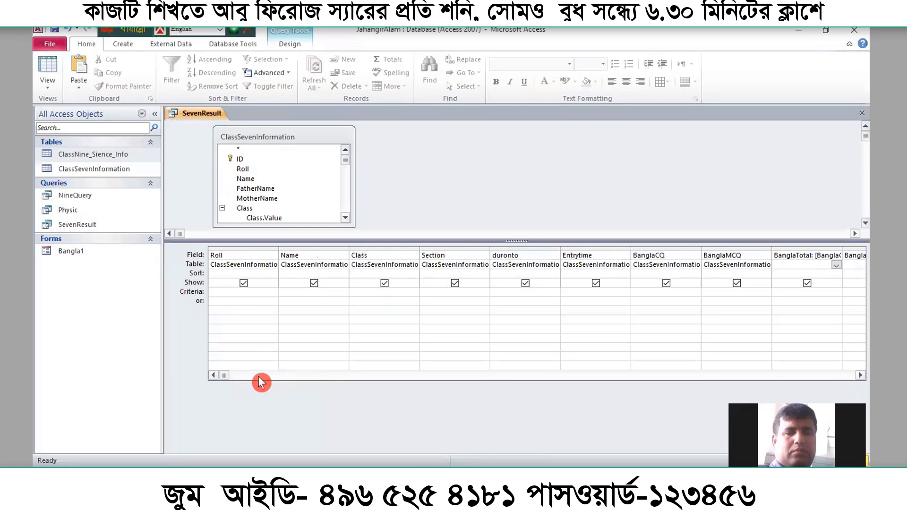
pyautogui.click(862, 113)
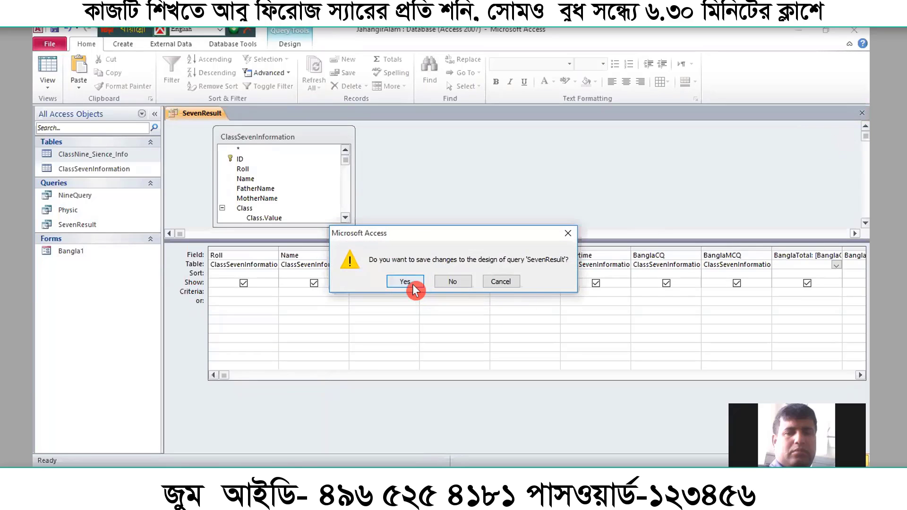
pyautogui.click(412, 285)
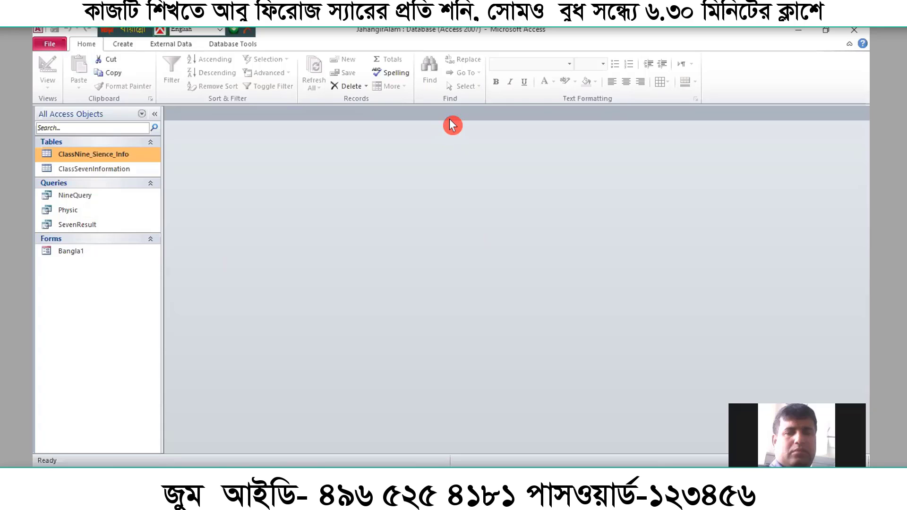
# Open the SevenResult query in Datasheet View and review its Roll, Name, Class and Section columns
pyautogui.doubleClick(92, 220)
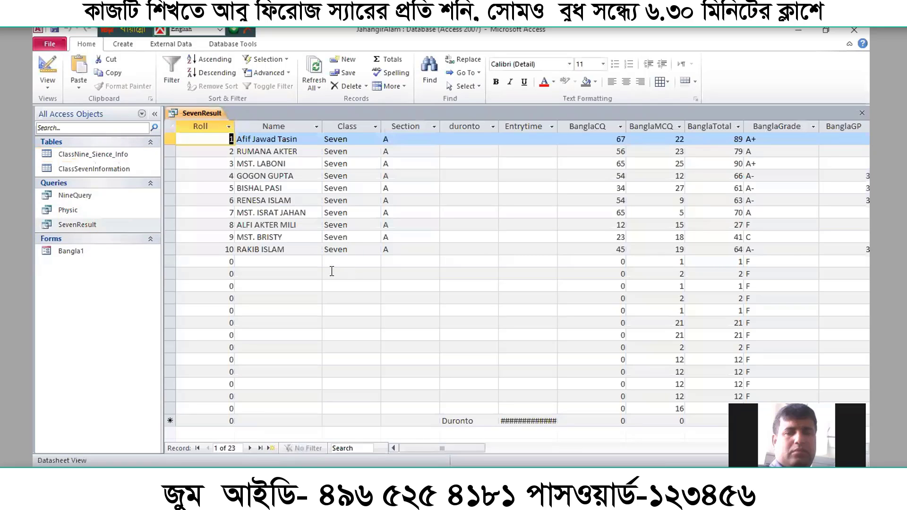
pyautogui.click(278, 126)
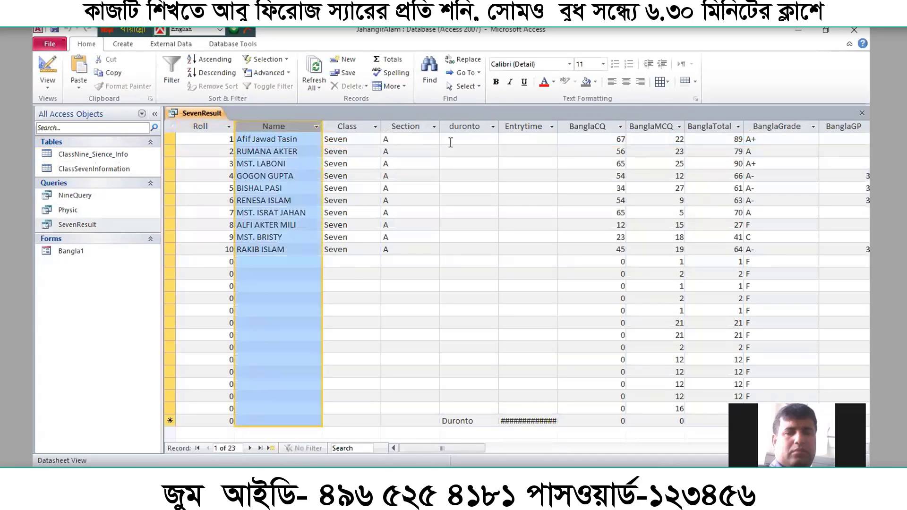
pyautogui.click(206, 137)
pyautogui.click(206, 125)
pyautogui.click(260, 125)
pyautogui.click(206, 128)
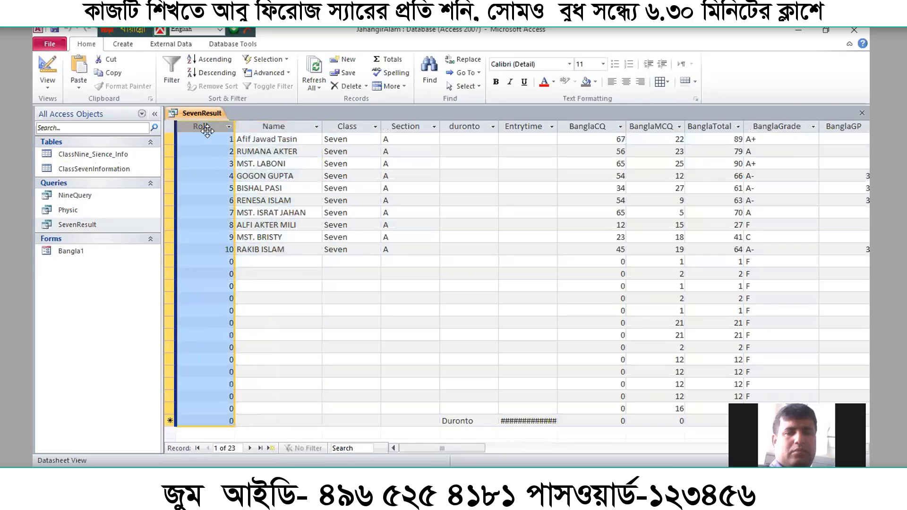
pyautogui.click(271, 138)
pyautogui.click(272, 126)
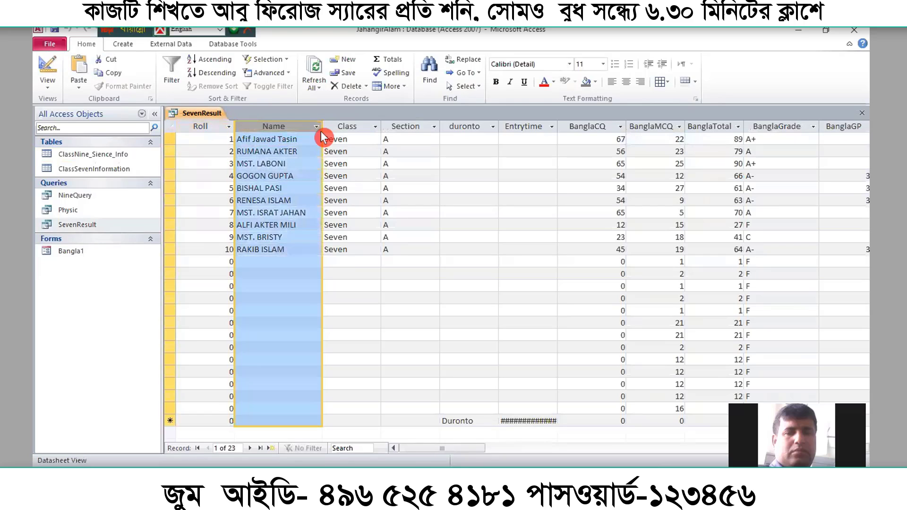
pyautogui.click(351, 126)
pyautogui.click(415, 127)
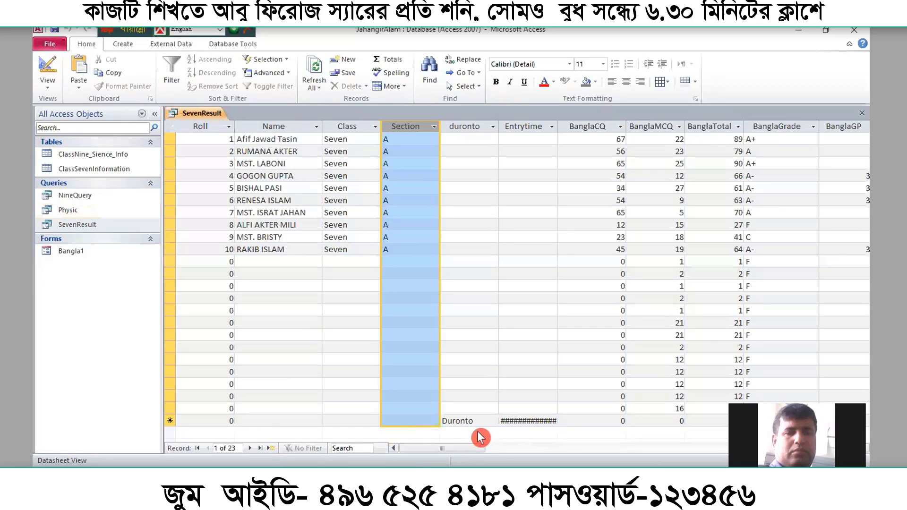
# Review the BanglaCQ, BanglaMCQ, BanglaTotal, BanglaGrade and BanglaGP columns in the SevenResult datasheet
pyautogui.moveTo(457, 448); pyautogui.dragTo(475, 447)
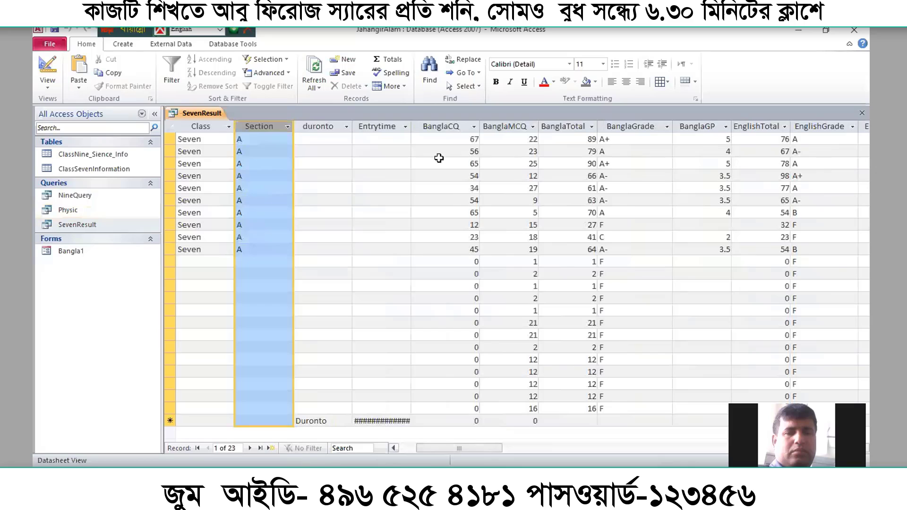
pyautogui.click(441, 126)
pyautogui.click(509, 124)
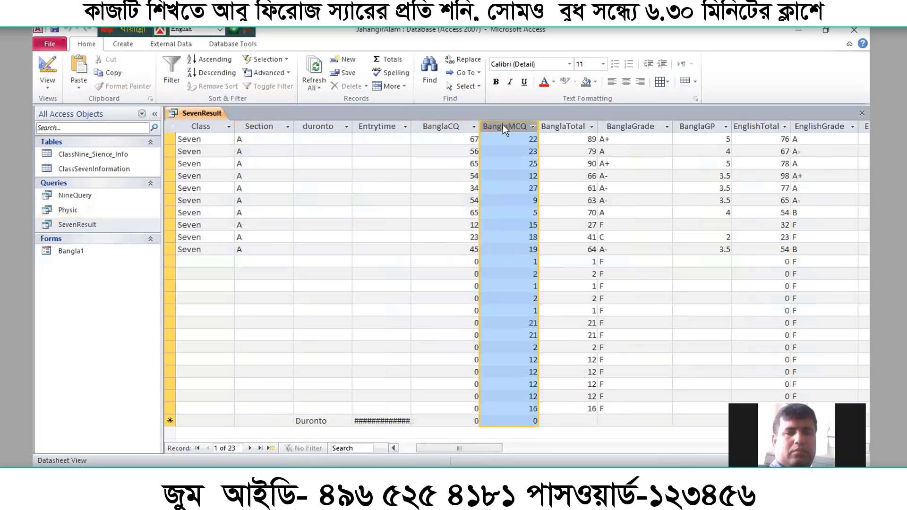
pyautogui.click(455, 126)
pyautogui.click(514, 127)
pyautogui.click(574, 126)
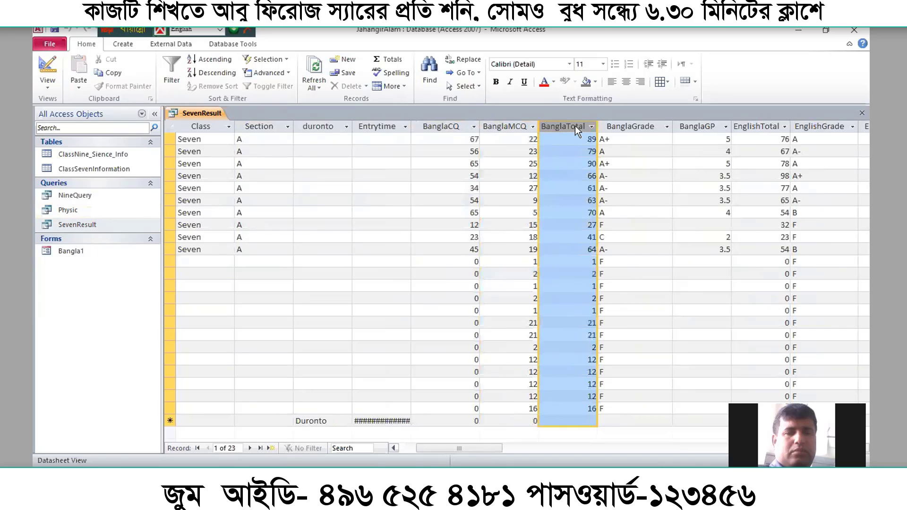
pyautogui.click(647, 124)
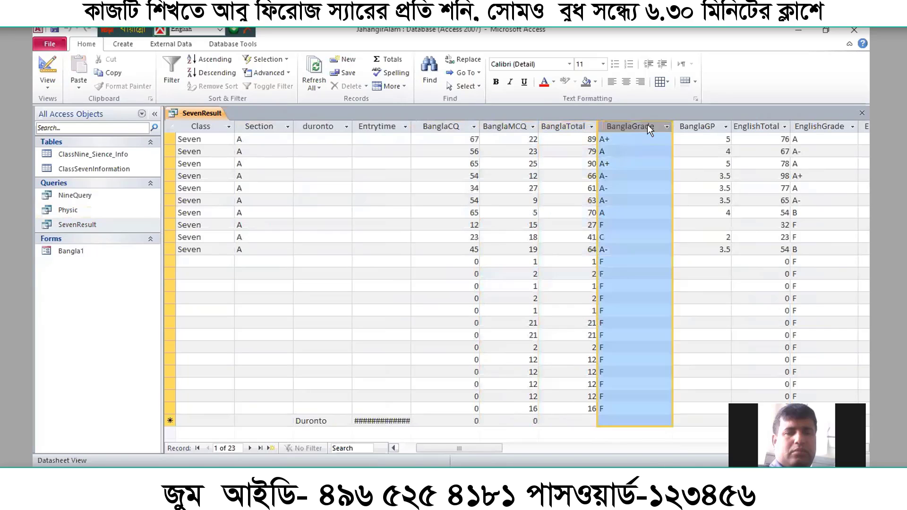
pyautogui.click(705, 127)
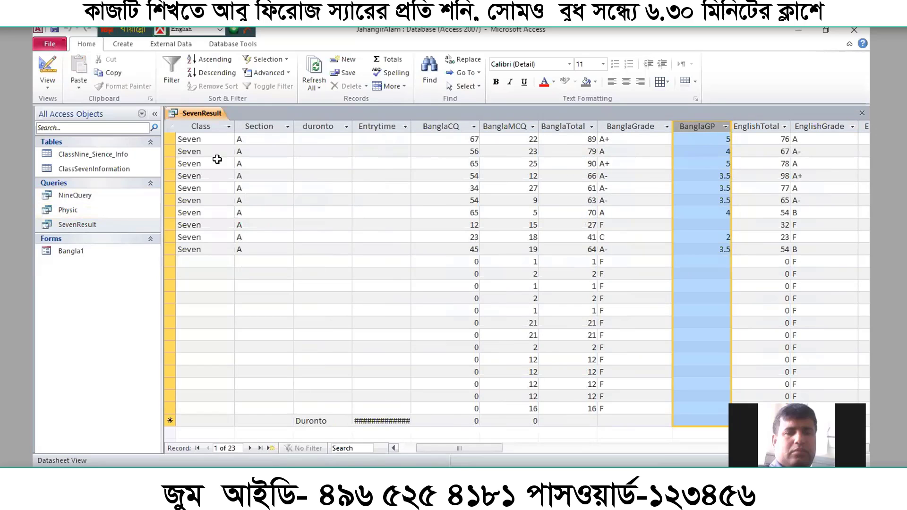
pyautogui.moveTo(454, 449); pyautogui.dragTo(432, 451)
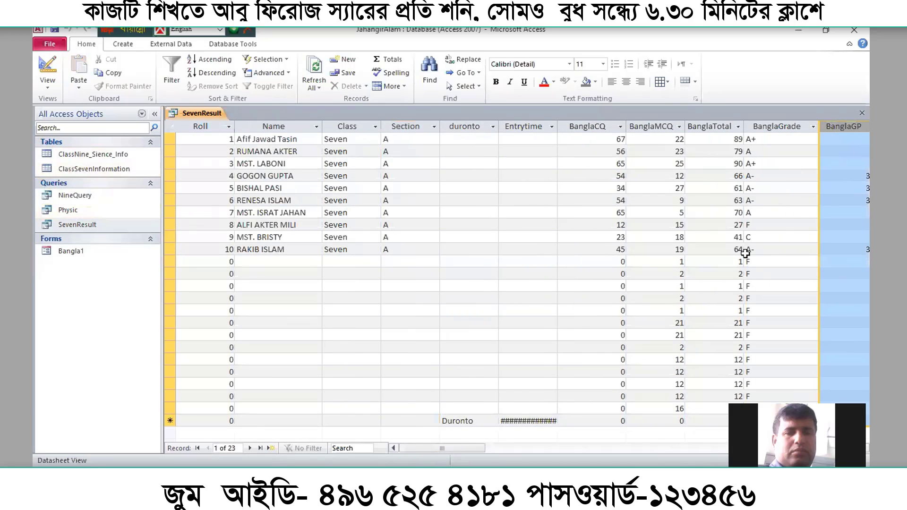
# Close the SevenResult query and start the Form Wizard with the ClassSevenInformation table as its source
pyautogui.click(861, 112)
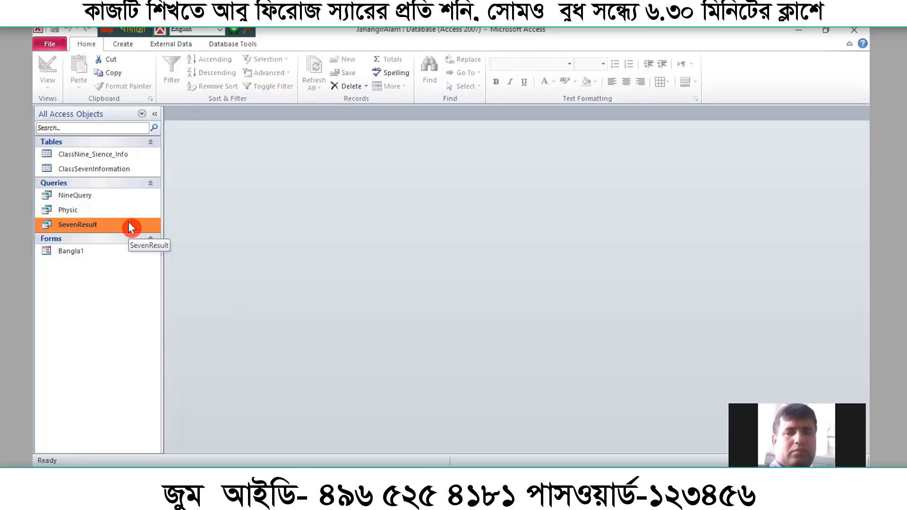
pyautogui.click(119, 47)
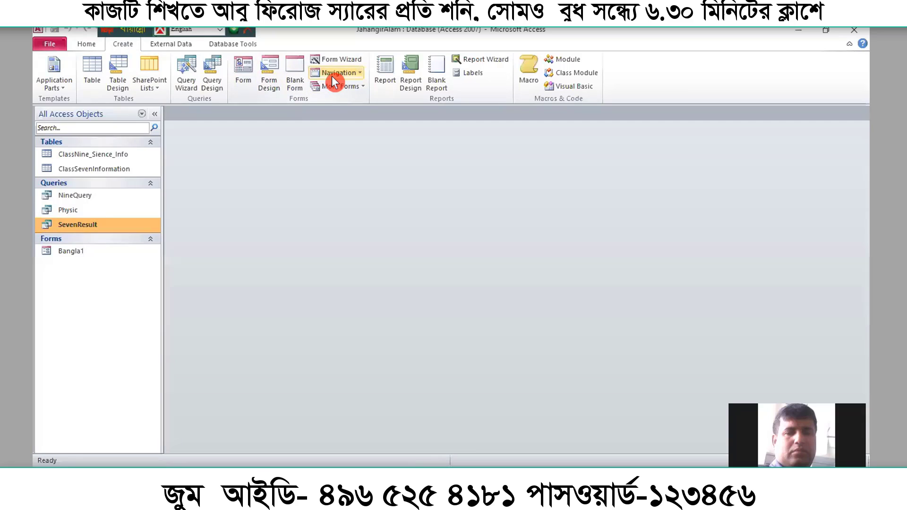
pyautogui.click(336, 59)
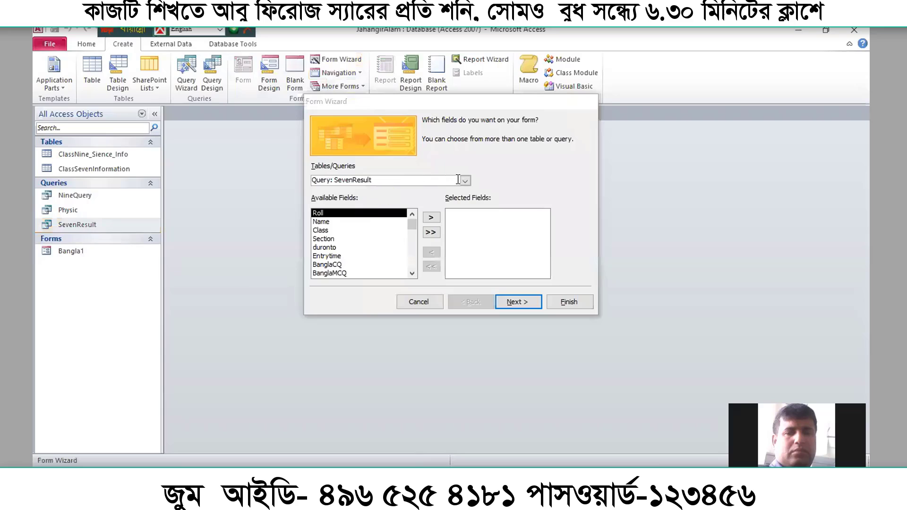
pyautogui.click(465, 183)
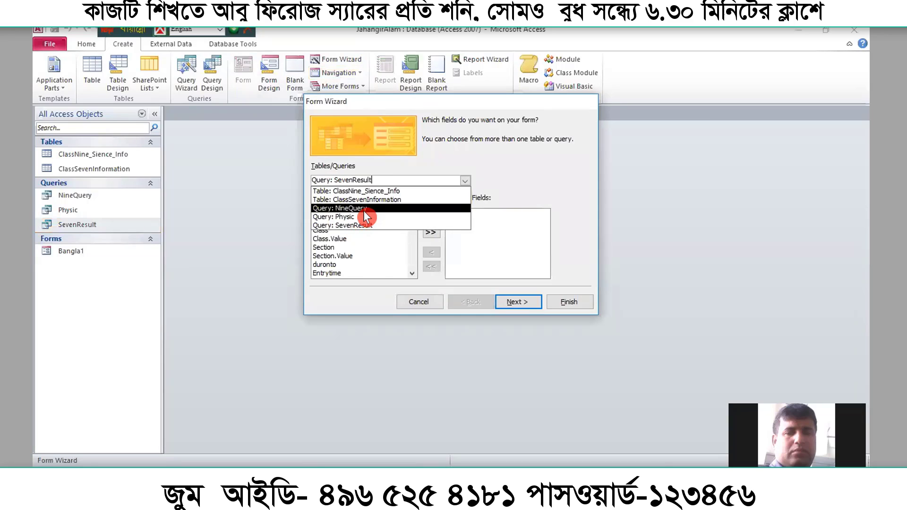
pyautogui.click(402, 200)
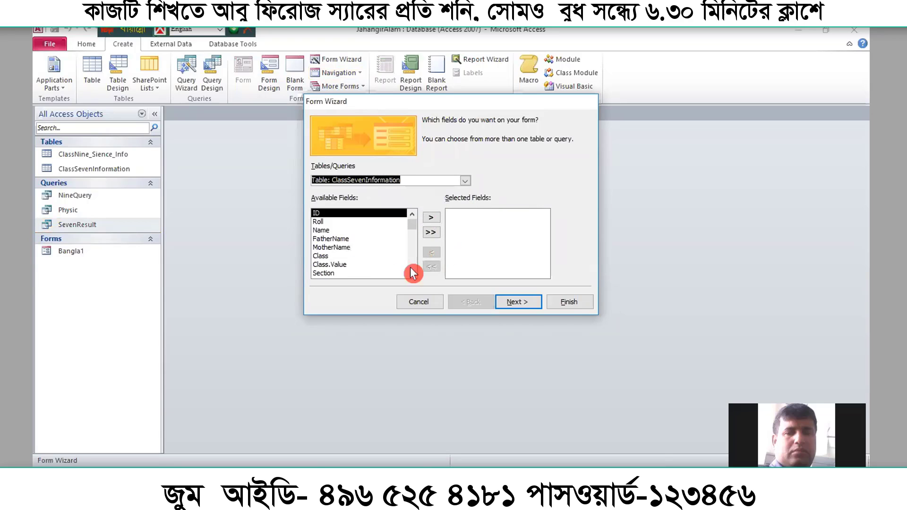
# Add the Roll, Name, BanglaMCQ and BanglaCQ fields, in that order, to the form's selected fields
pyautogui.click(325, 221)
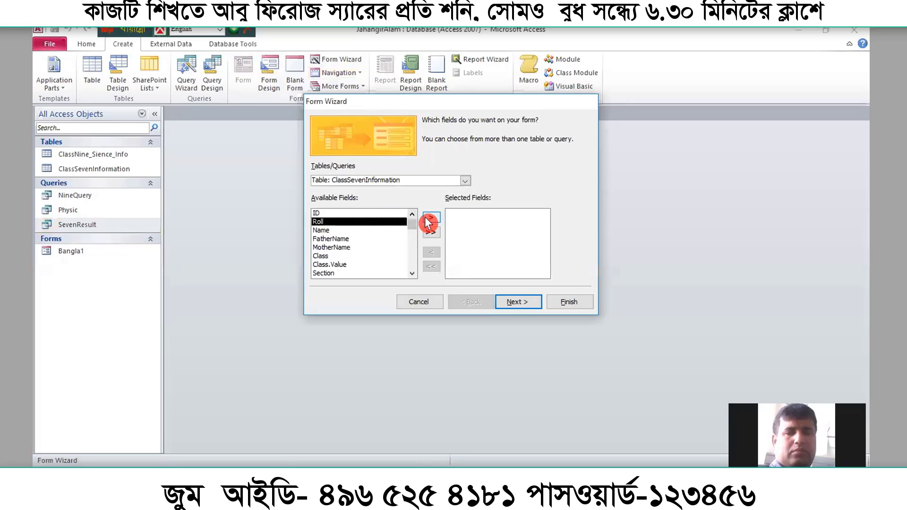
pyautogui.click(431, 217)
pyautogui.click(430, 217)
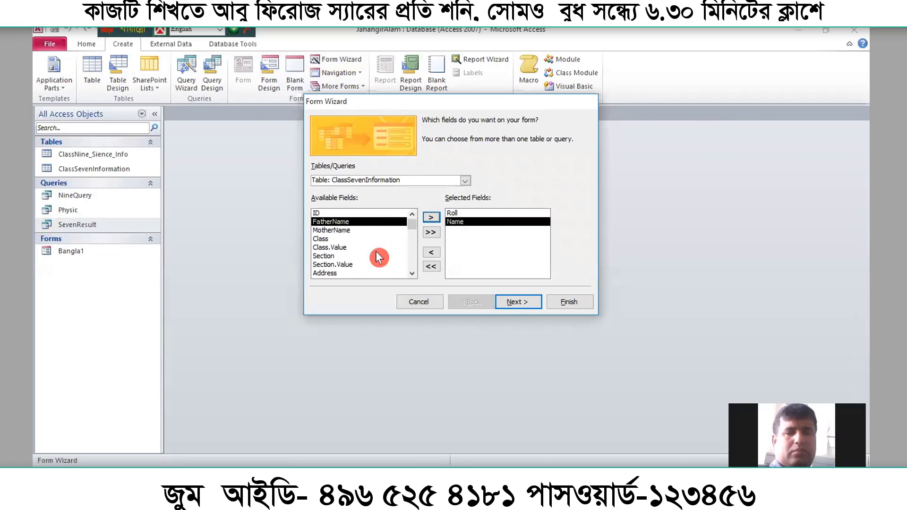
pyautogui.moveTo(412, 225)
pyautogui.mouseDown()
pyautogui.moveTo(418, 252)
pyautogui.moveTo(413, 240)
pyautogui.mouseUp()
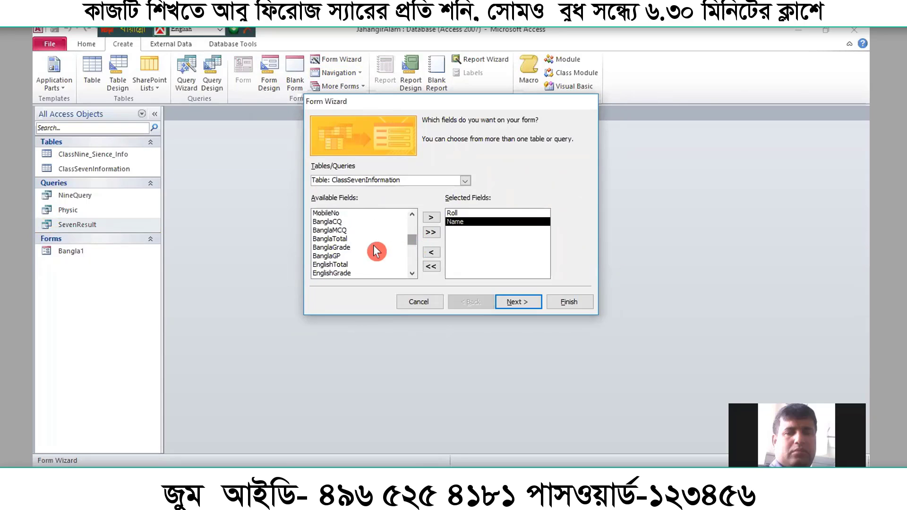
pyautogui.click(353, 230)
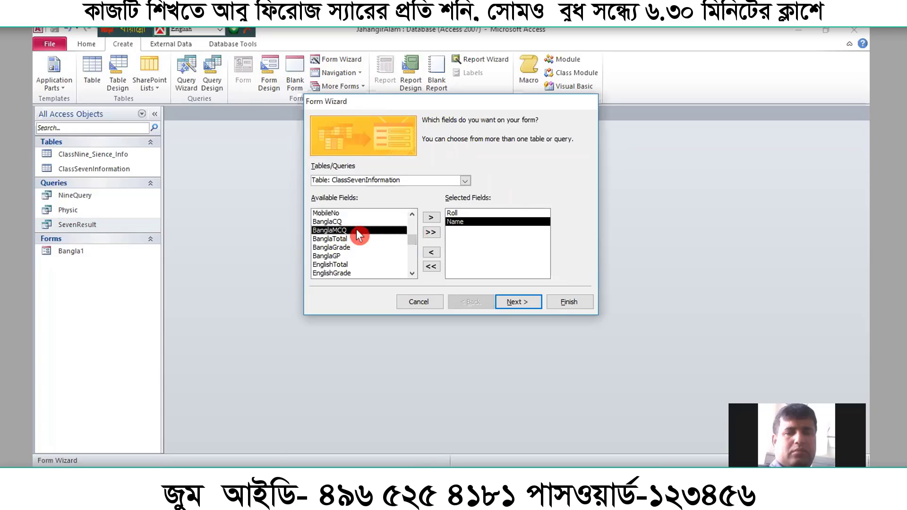
pyautogui.click(435, 216)
pyautogui.click(333, 222)
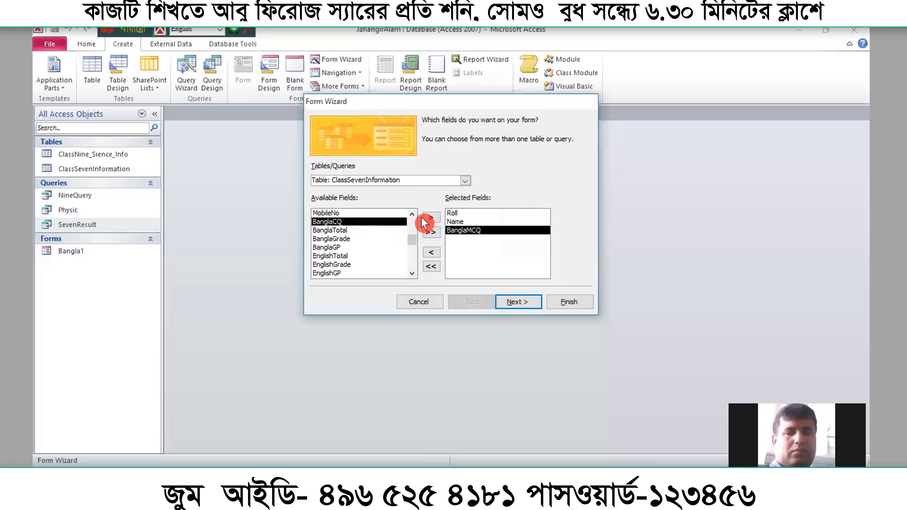
pyautogui.click(431, 217)
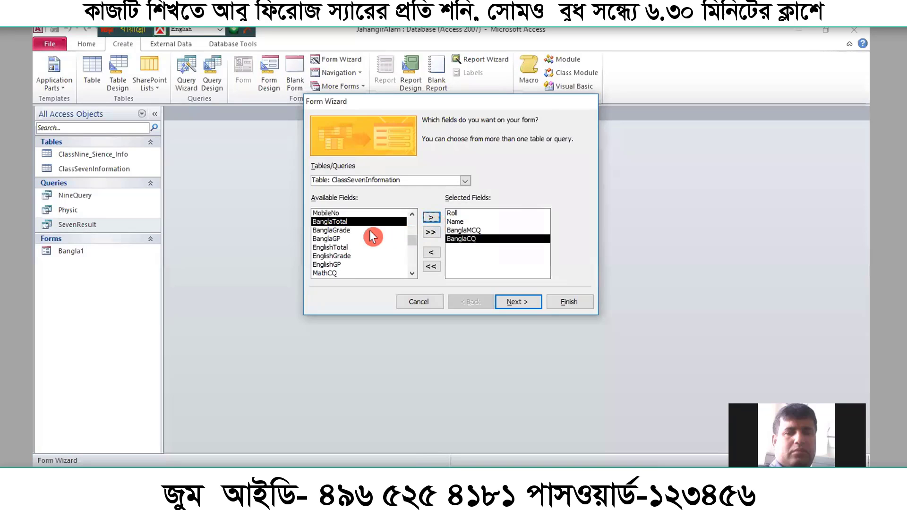
pyautogui.click(345, 238)
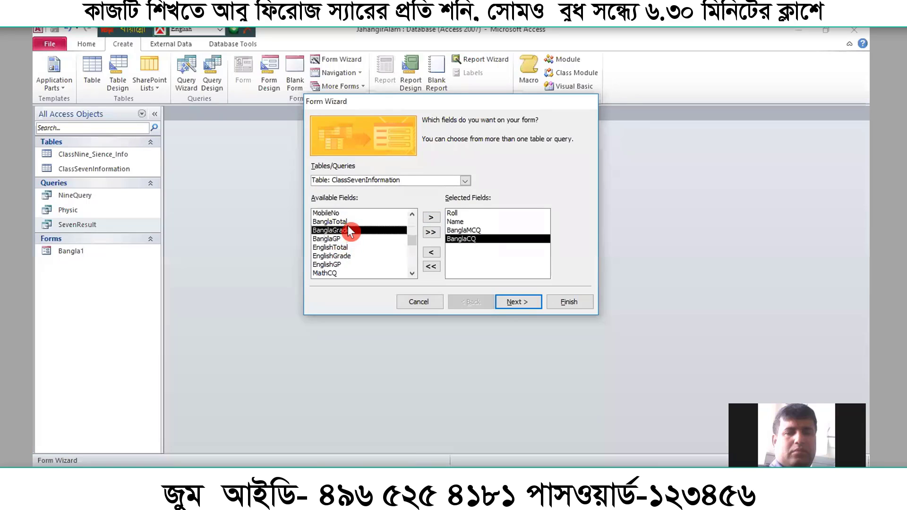
pyautogui.click(348, 225)
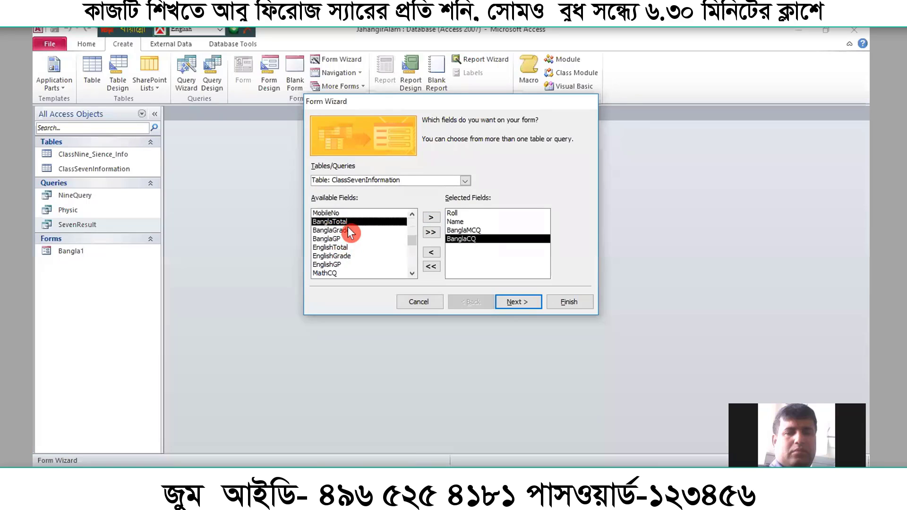
# Choose the Datasheet layout and finish the wizard to create the form
pyautogui.click(517, 302)
pyautogui.click(486, 185)
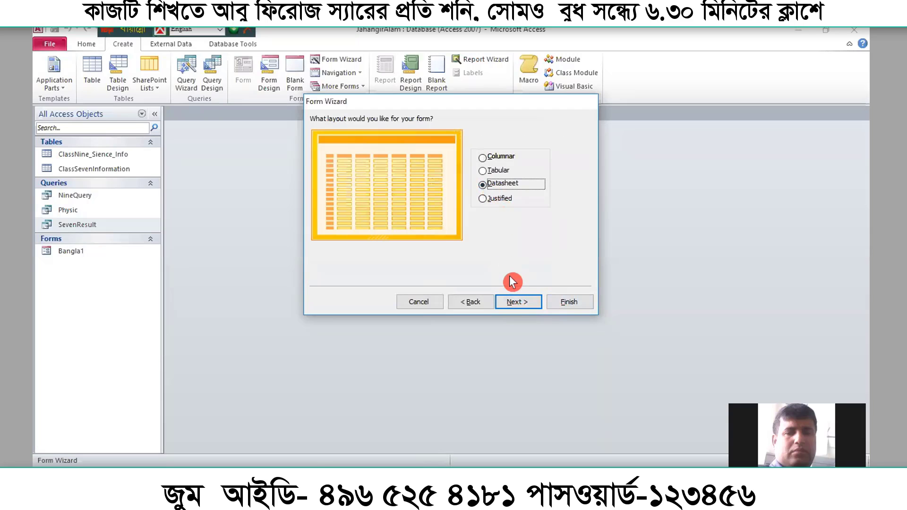
pyautogui.click(514, 303)
pyautogui.click(568, 304)
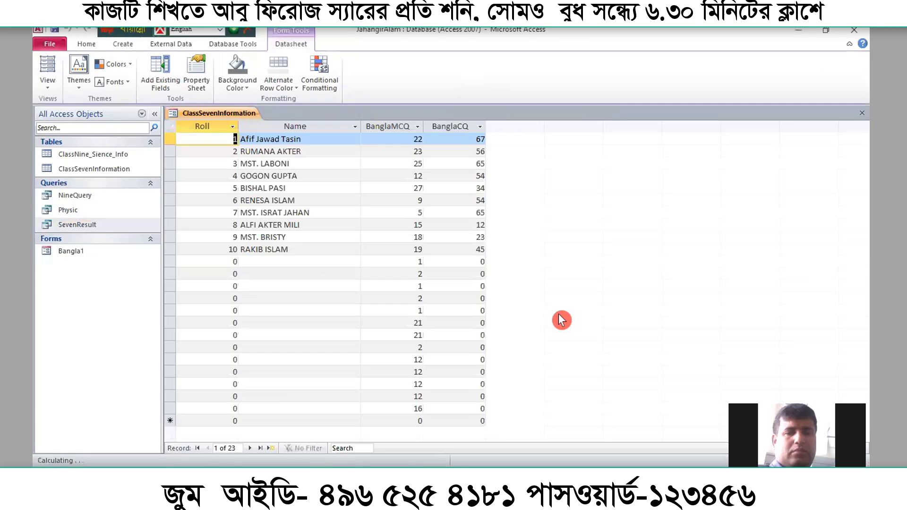
# Examine the BanglaMCQ and BanglaCQ columns in the new form, including the BanglaMCQ mark for roll 10
pyautogui.click(403, 125)
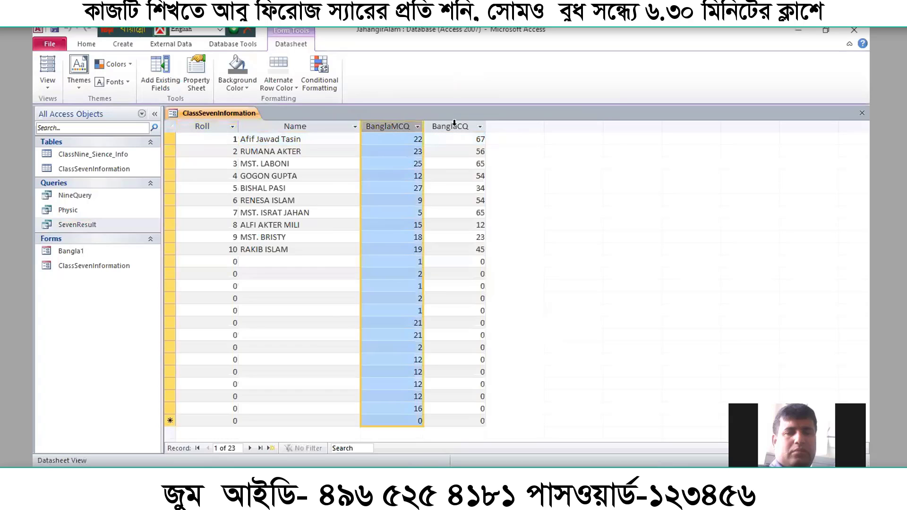
pyautogui.click(454, 126)
pyautogui.click(385, 126)
pyautogui.click(456, 136)
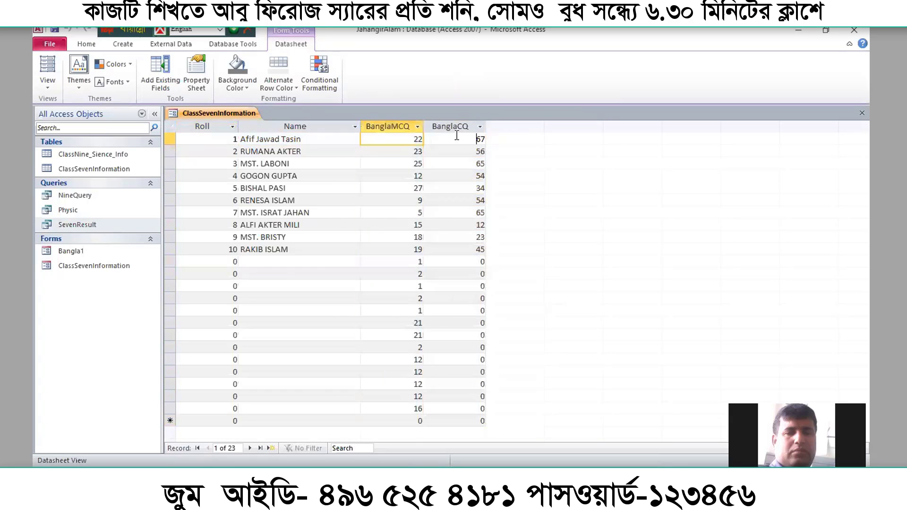
pyautogui.click(457, 122)
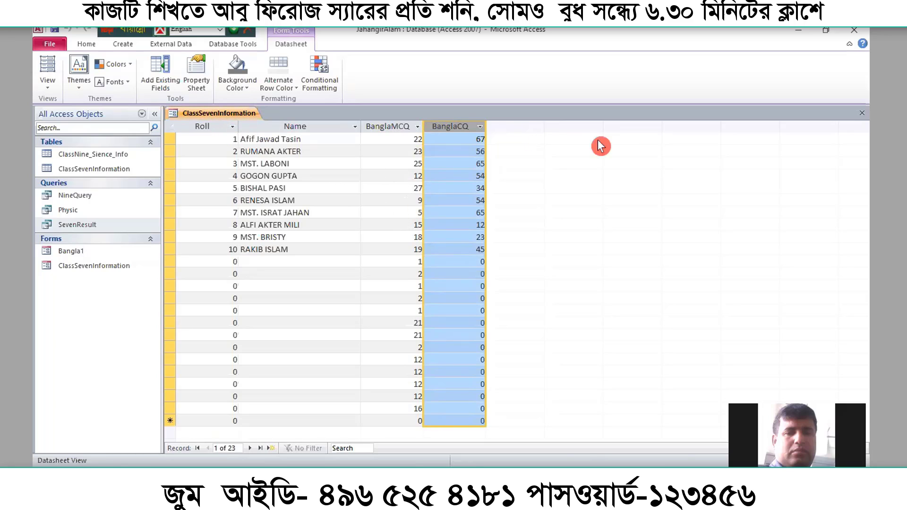
pyautogui.click(400, 140)
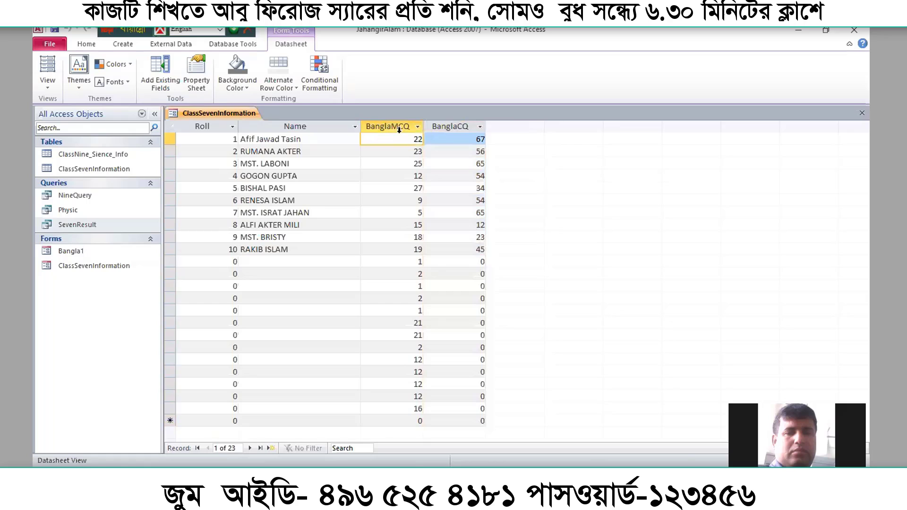
pyautogui.click(400, 124)
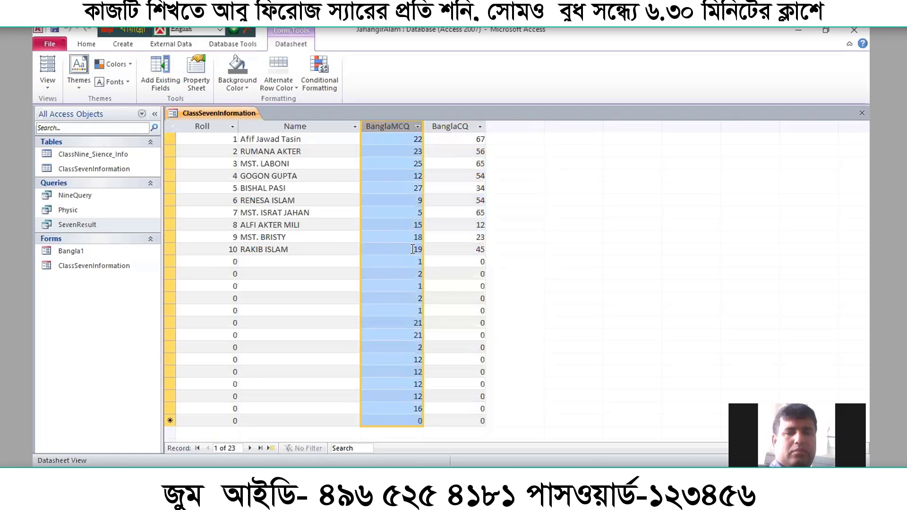
pyautogui.moveTo(410, 250); pyautogui.dragTo(424, 249)
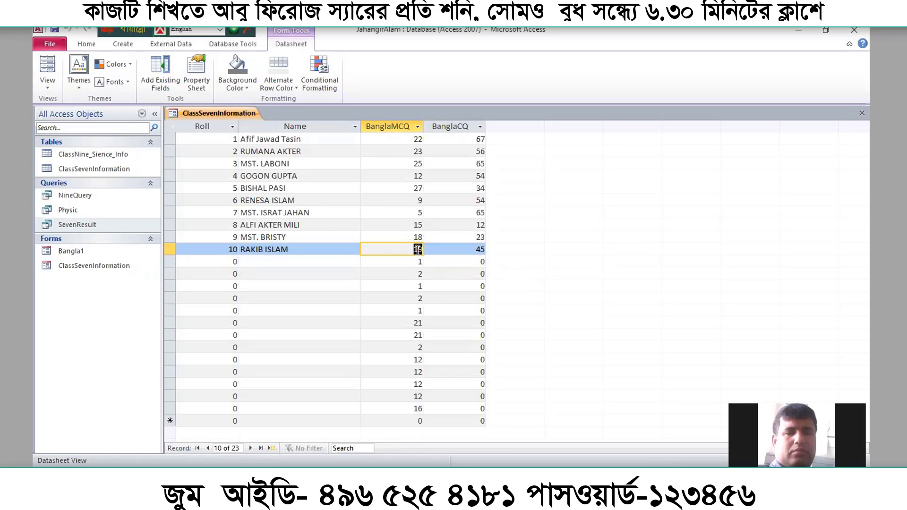
pyautogui.click(402, 251)
# Open the ClassSevenInformation table and examine its BanglaTotal, BanglaGrade and BanglaGP columns
pyautogui.click(100, 169)
pyautogui.doubleClick(100, 169)
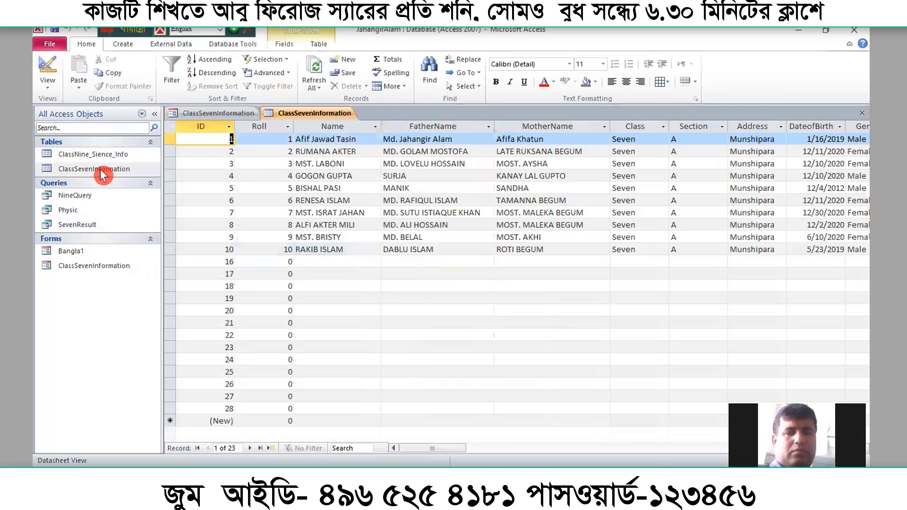
pyautogui.moveTo(449, 452); pyautogui.dragTo(528, 446)
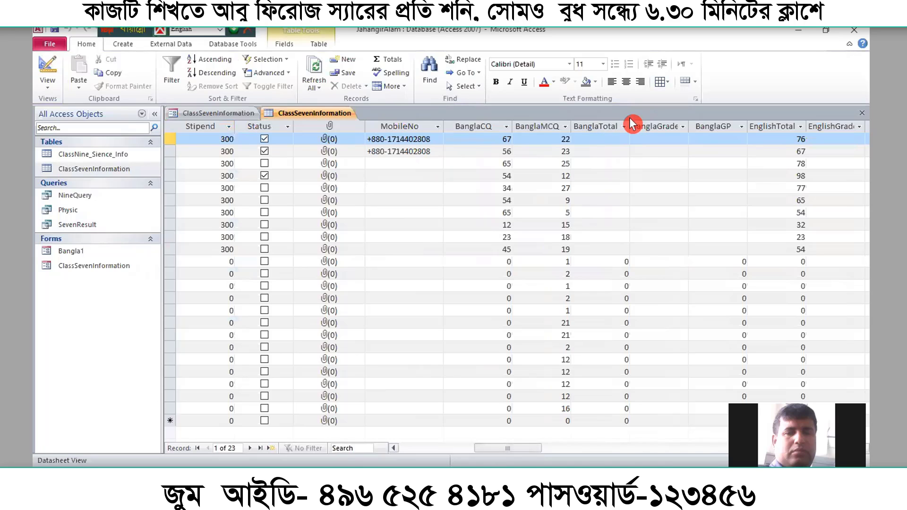
pyautogui.click(618, 124)
pyautogui.click(662, 122)
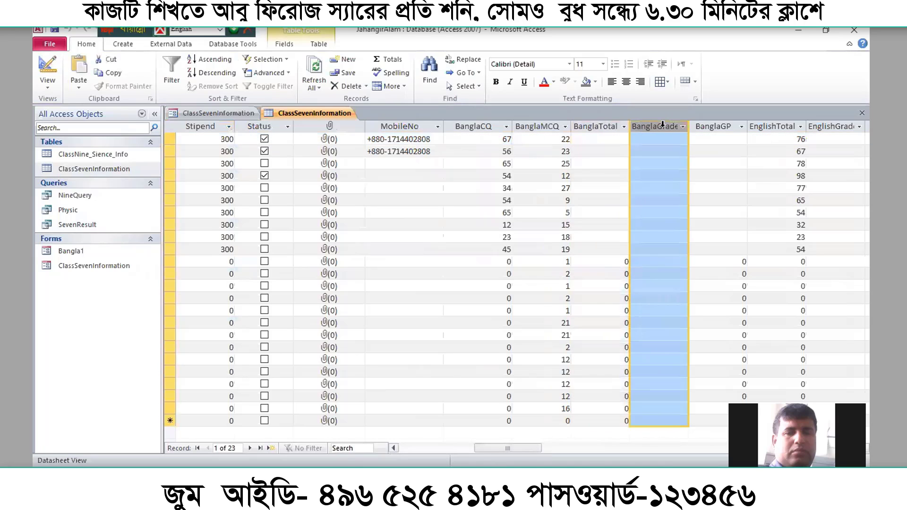
pyautogui.click(727, 126)
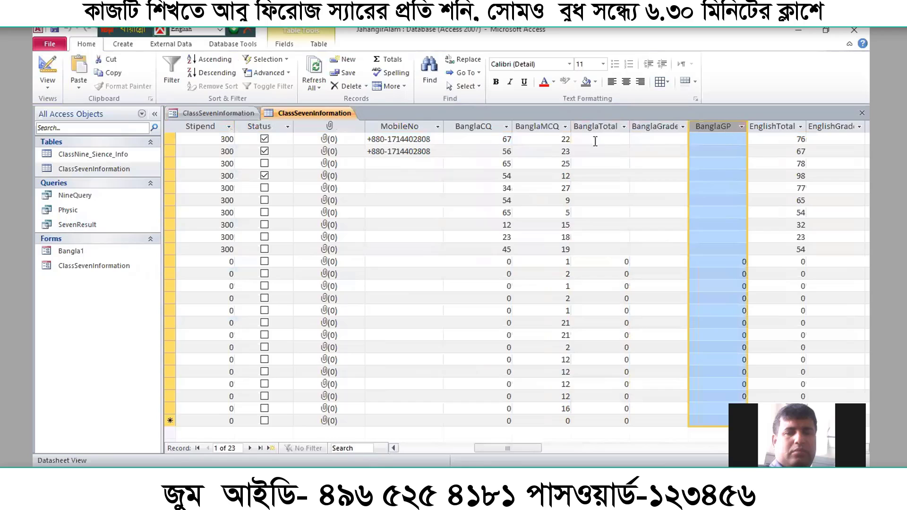
pyautogui.click(595, 126)
pyautogui.click(654, 125)
pyautogui.click(718, 126)
# Examine the BanglaTotal, BanglaGrade and BanglaGP fields in the design of the ClassNine_Sience_Info table, and close it
pyautogui.click(118, 155)
pyautogui.rightClick(115, 151)
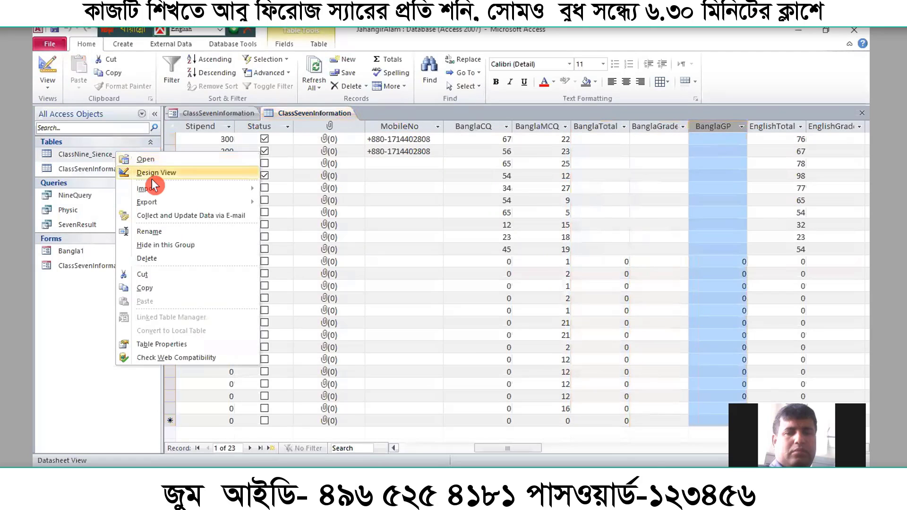
pyautogui.click(151, 175)
pyautogui.scroll(-2, 179, 236)
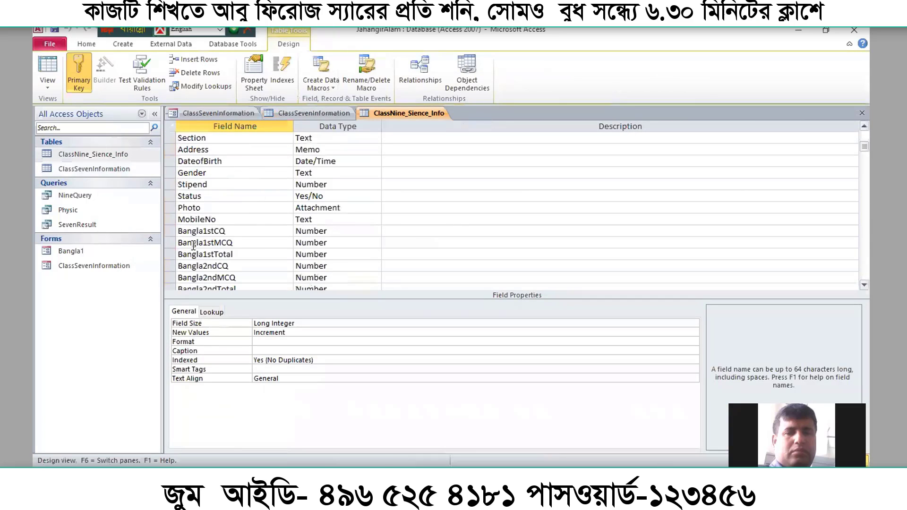
pyautogui.scroll(-1, 187, 221)
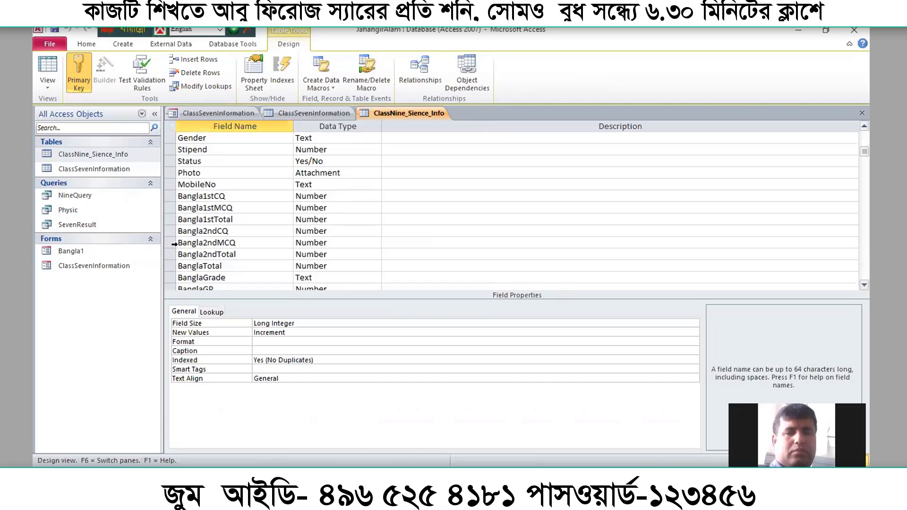
pyautogui.scroll(-2, 185, 243)
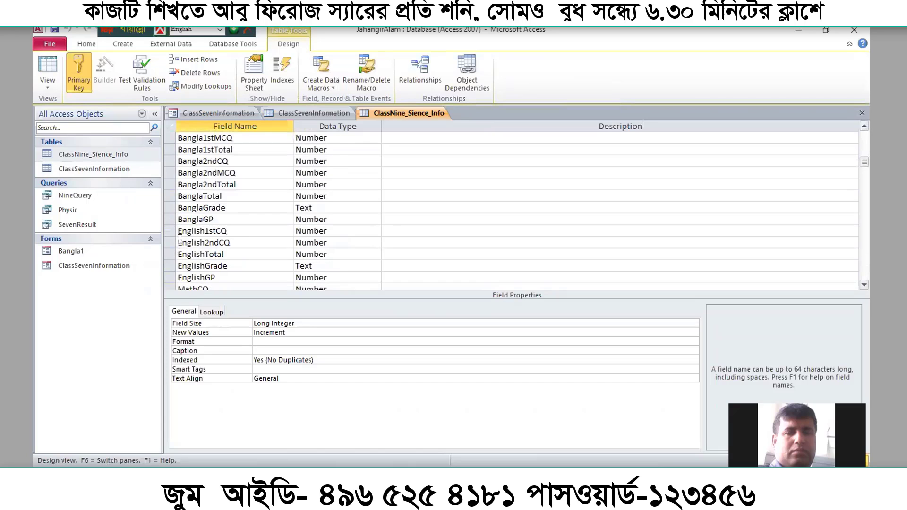
pyautogui.moveTo(169, 215); pyautogui.dragTo(166, 198)
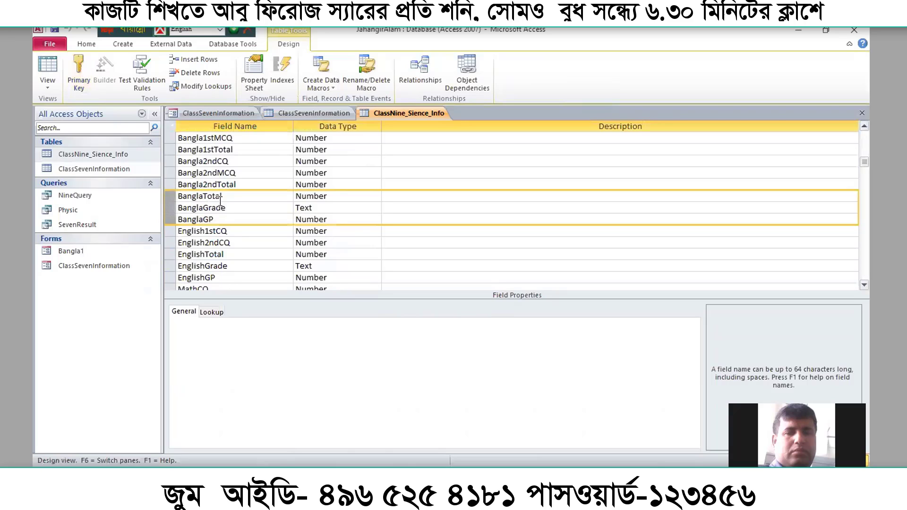
pyautogui.click(160, 222)
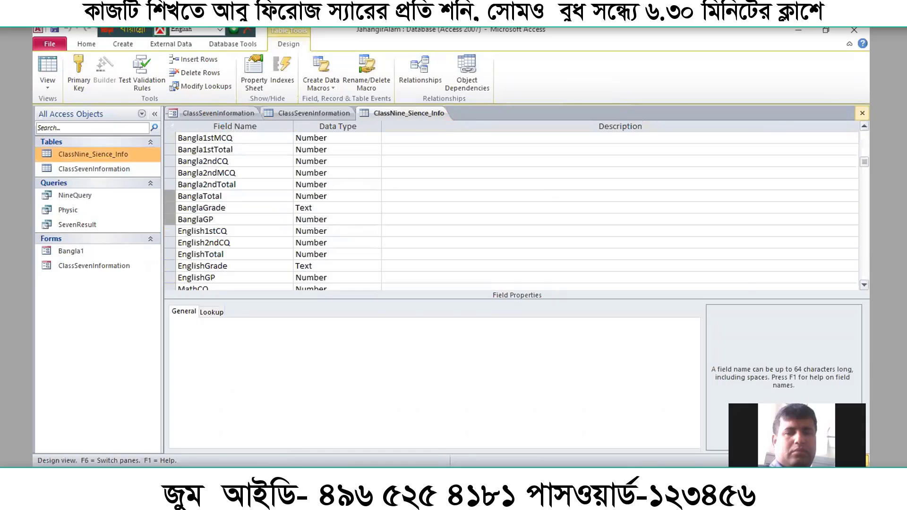
pyautogui.click(861, 113)
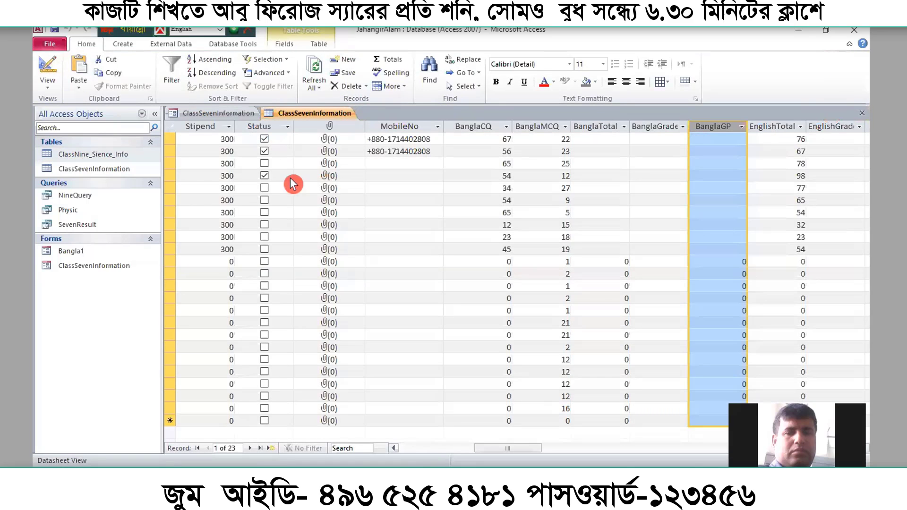
# Close the ClassSevenInformation form and table, and select the SevenResult query
pyautogui.click(221, 113)
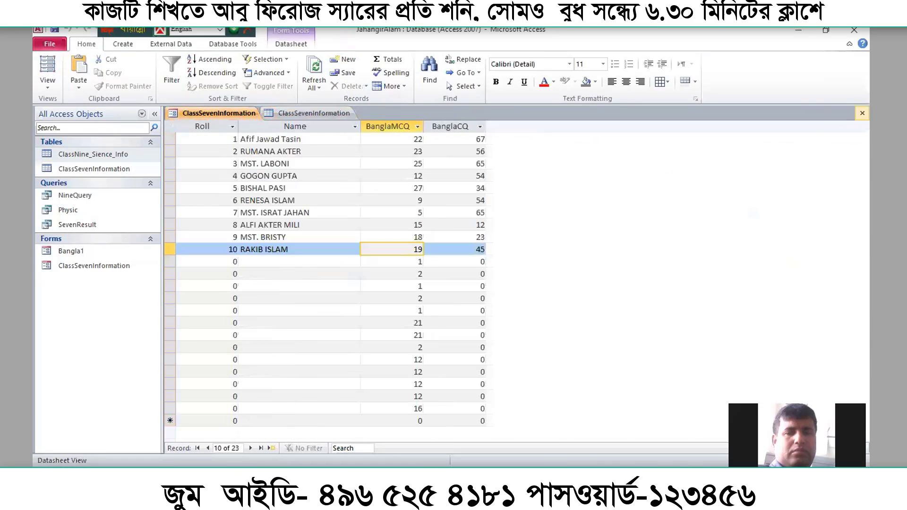
pyautogui.click(861, 113)
pyautogui.click(862, 113)
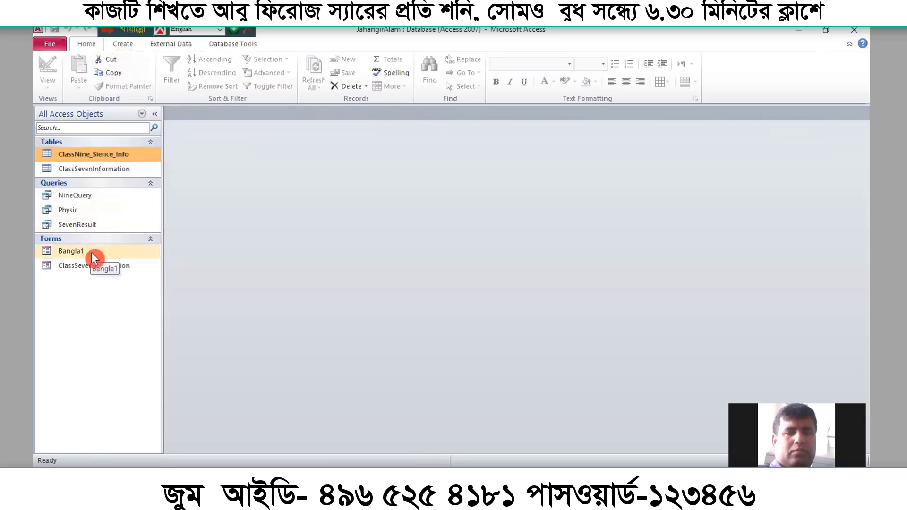
pyautogui.click(113, 224)
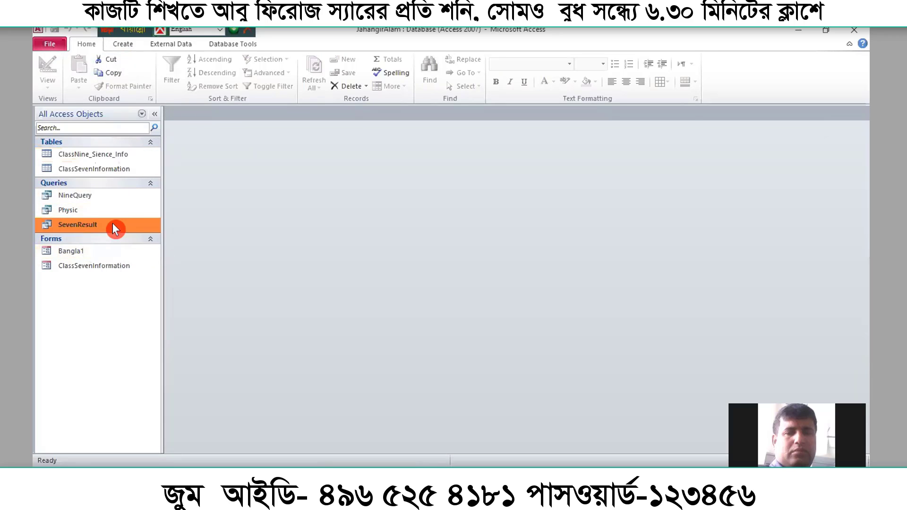
# Start a Form Wizard form based on the SevenResult query and add the Roll and Name fields
pyautogui.click(124, 44)
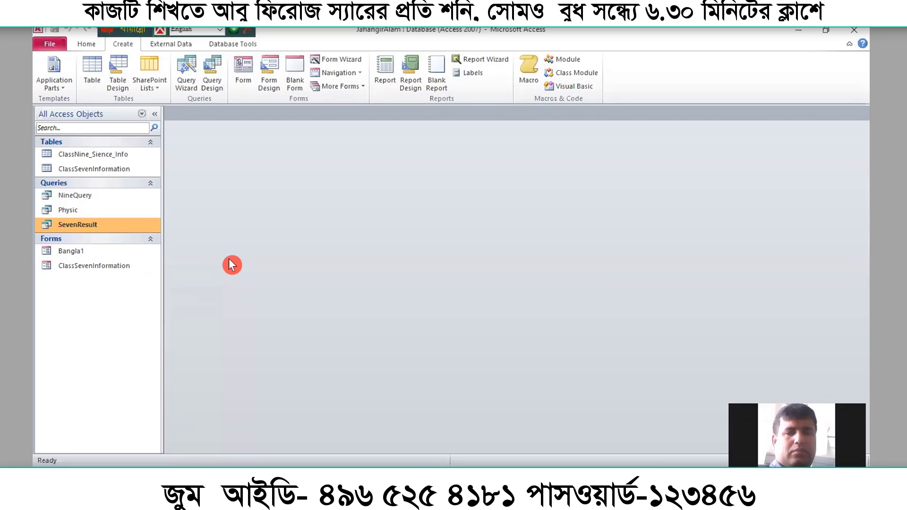
pyautogui.click(152, 274)
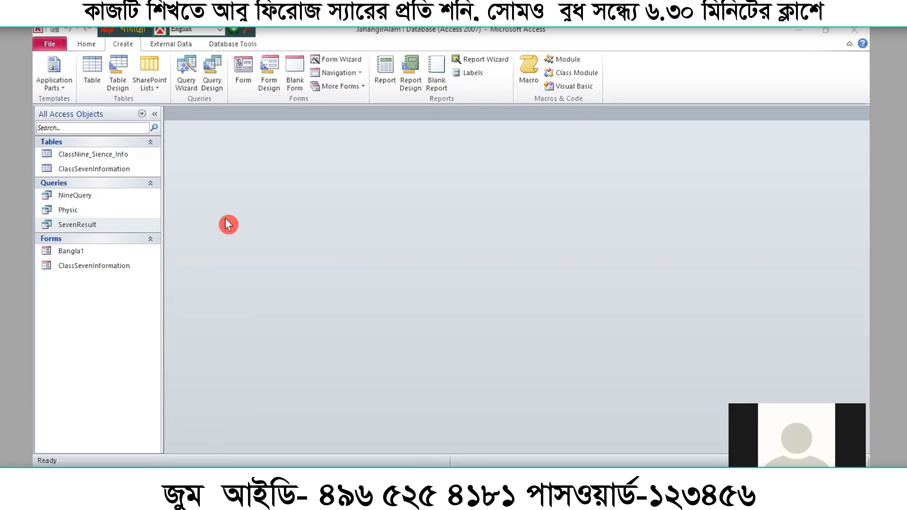
pyautogui.click(344, 60)
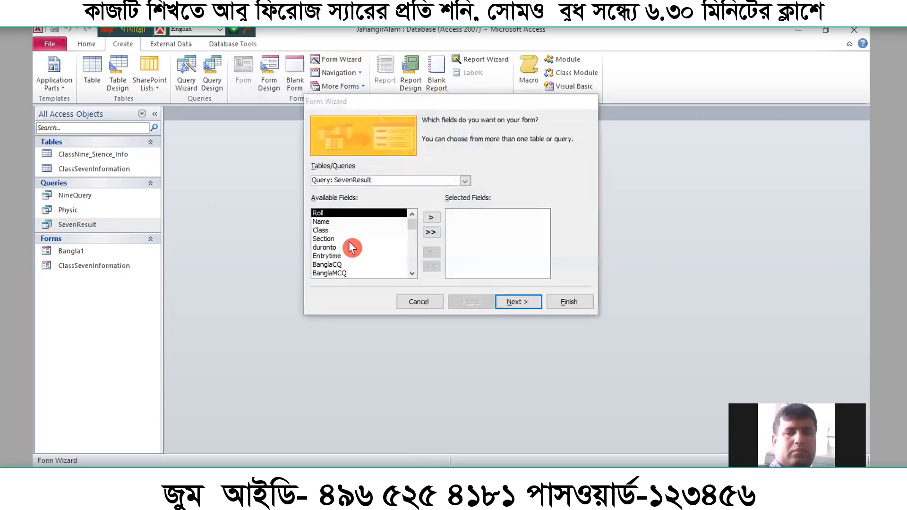
pyautogui.click(431, 218)
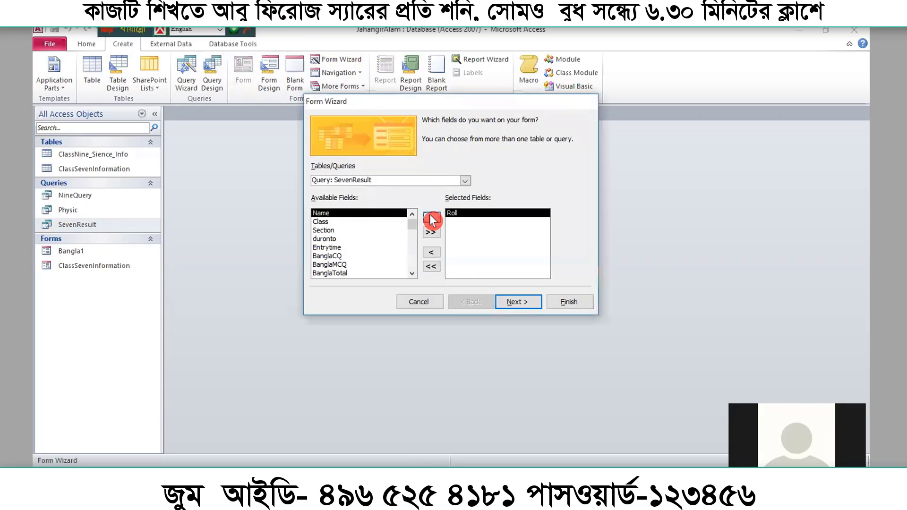
pyautogui.click(432, 219)
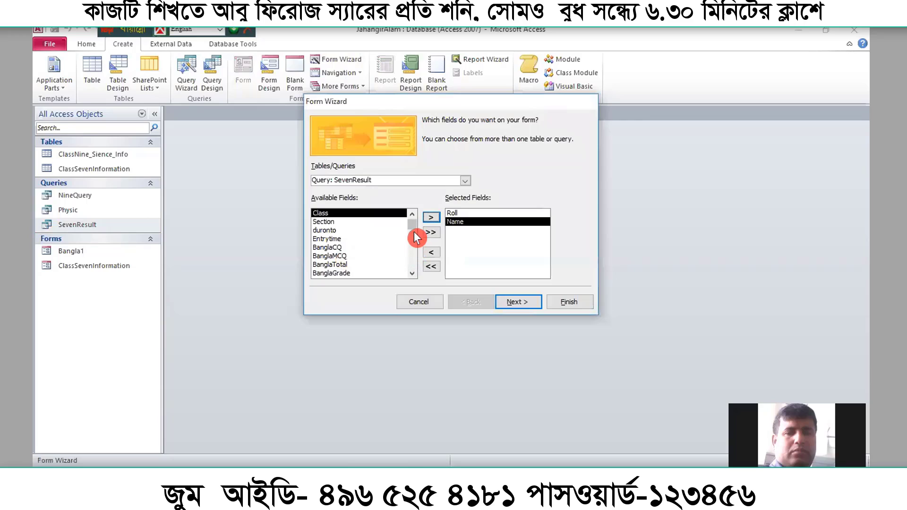
# Add the MathMCQ, MathCQ, MathTotal, MGrade and MGP fields to the form's selected fields, in that order
pyautogui.click(414, 227)
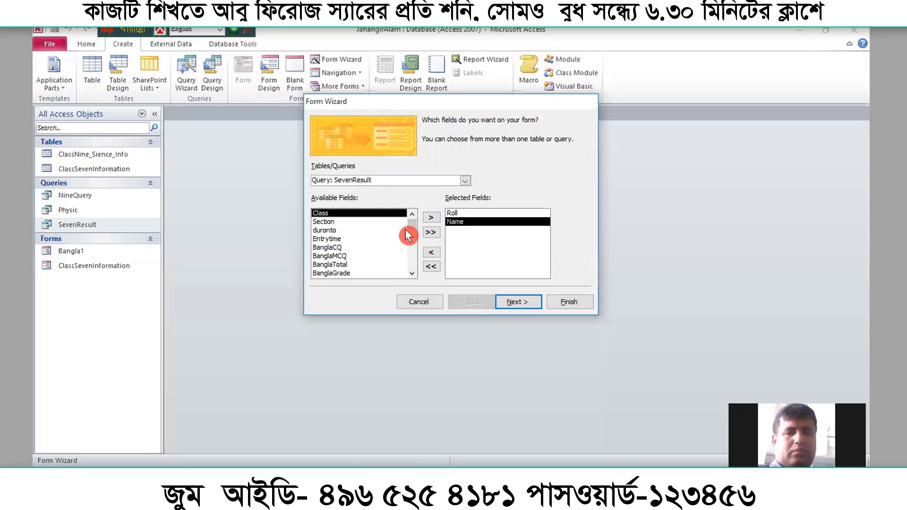
pyautogui.scroll(-2, 408, 234)
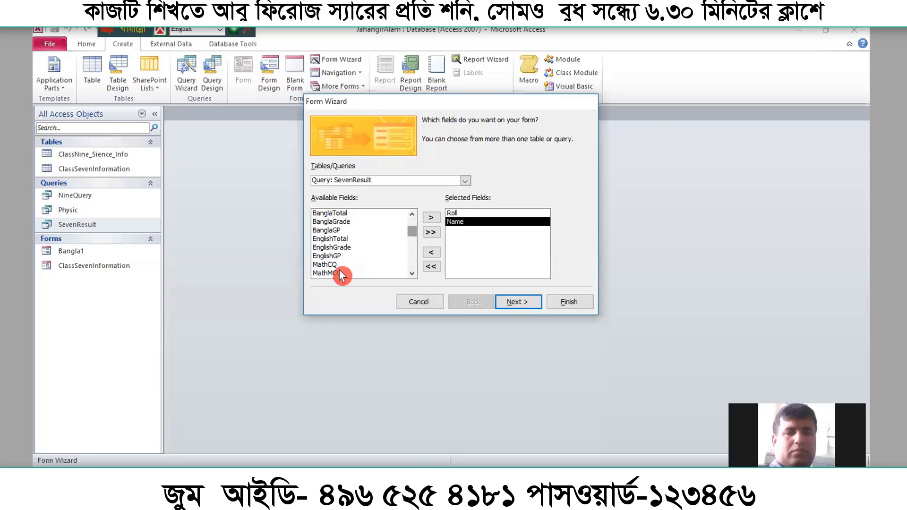
pyautogui.click(340, 274)
pyautogui.click(430, 217)
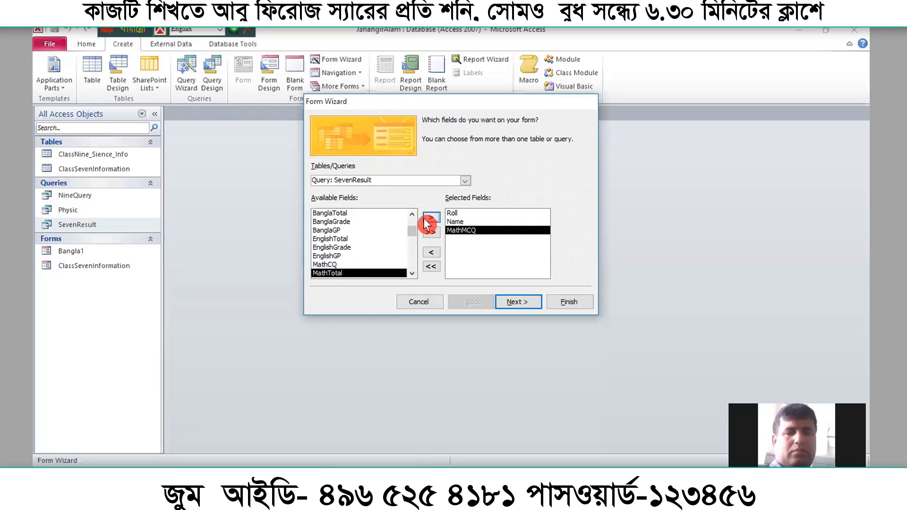
pyautogui.click(330, 264)
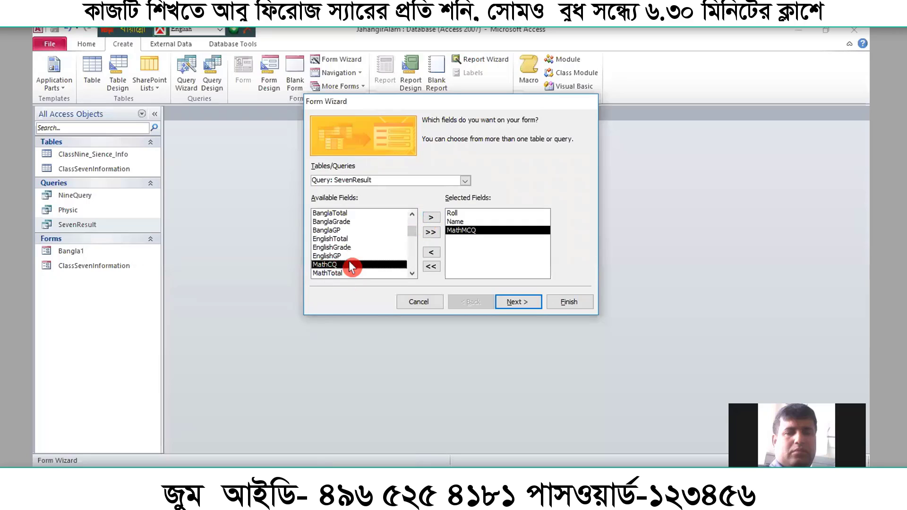
pyautogui.click(427, 219)
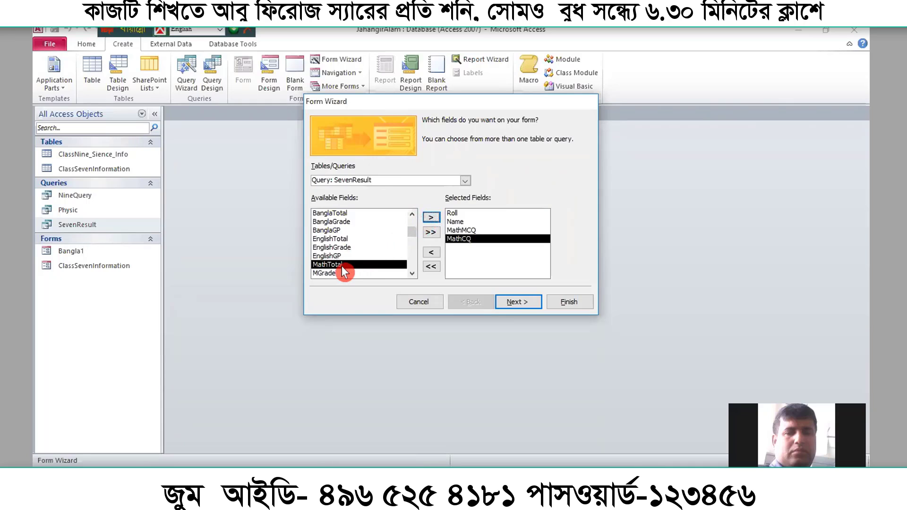
pyautogui.click(432, 218)
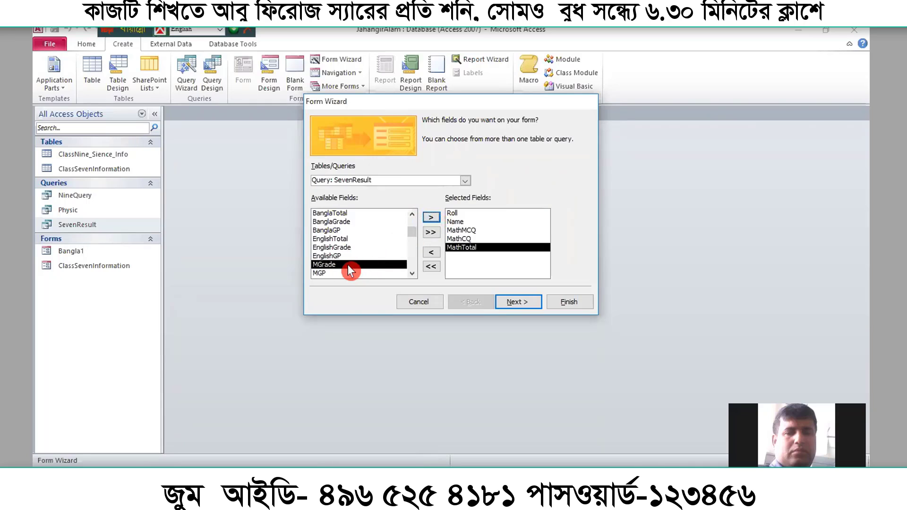
pyautogui.click(431, 221)
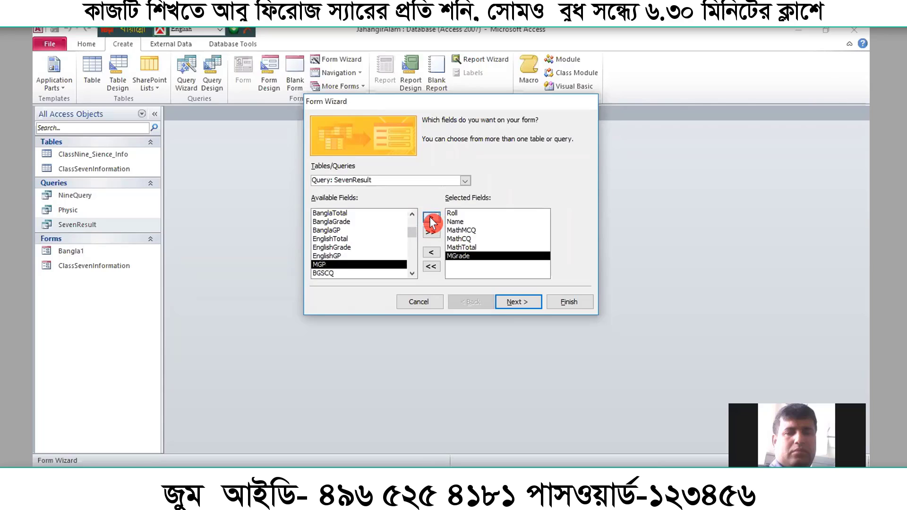
pyautogui.click(431, 221)
# Add the duronto and Entrytime fields from the SevenResult query after MGP
pyautogui.click(465, 181)
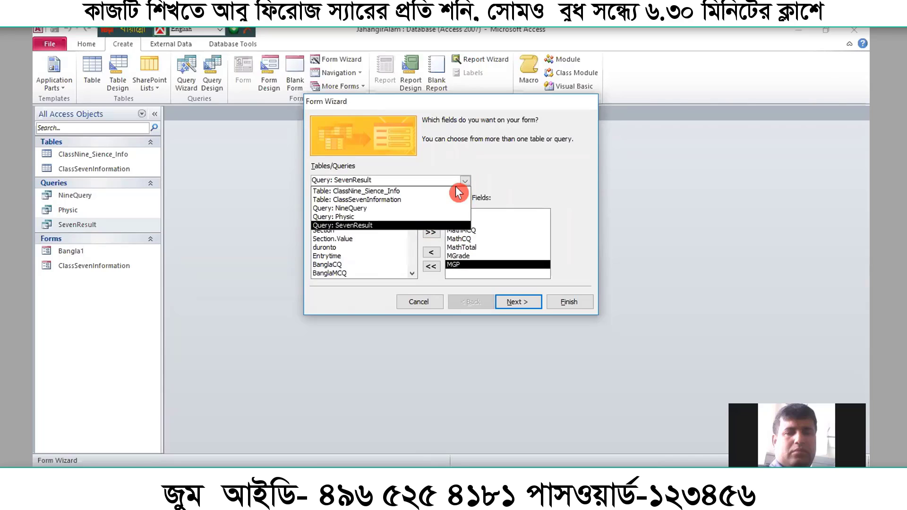
pyautogui.click(524, 170)
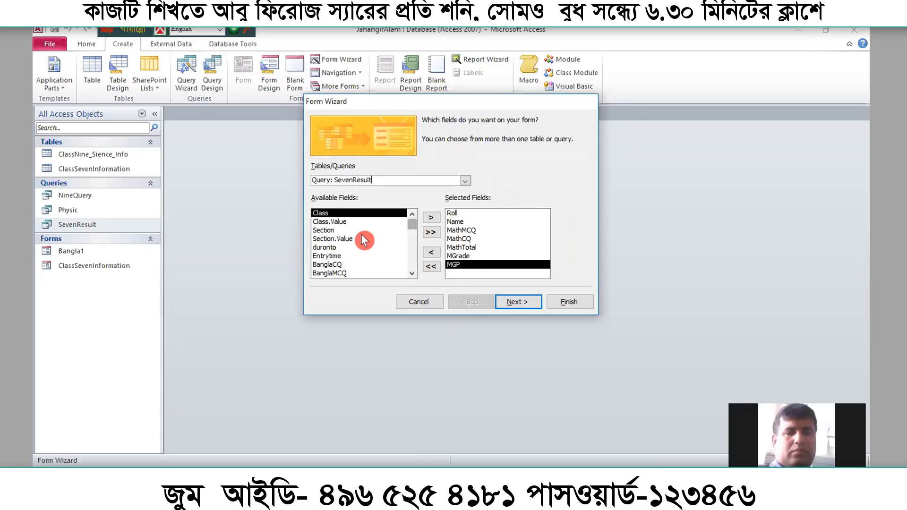
pyautogui.click(331, 247)
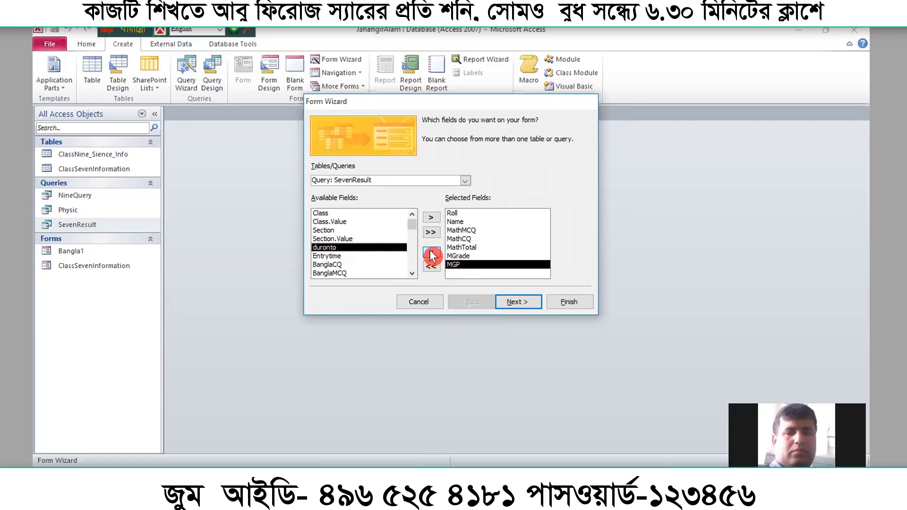
pyautogui.click(430, 217)
pyautogui.click(431, 217)
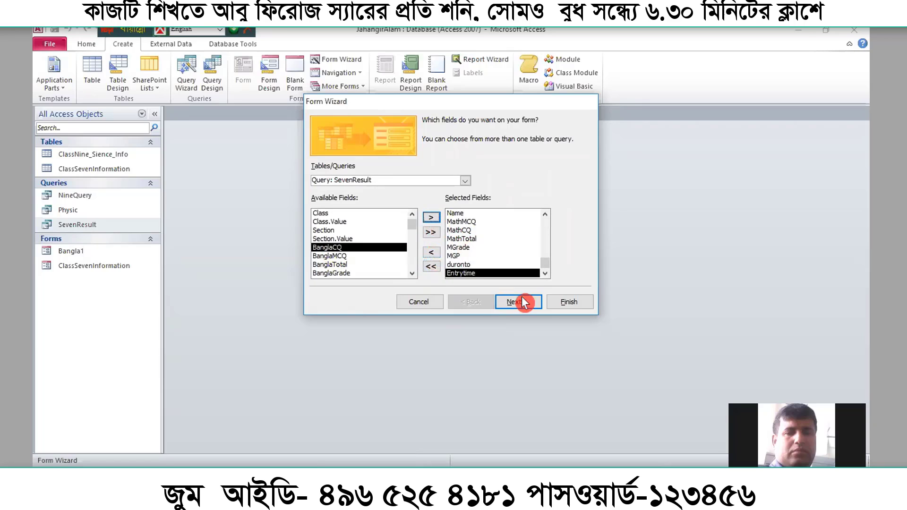
# Give the form the Datasheet layout and the title Math, finish the wizard, and close the resulting form
pyautogui.click(518, 302)
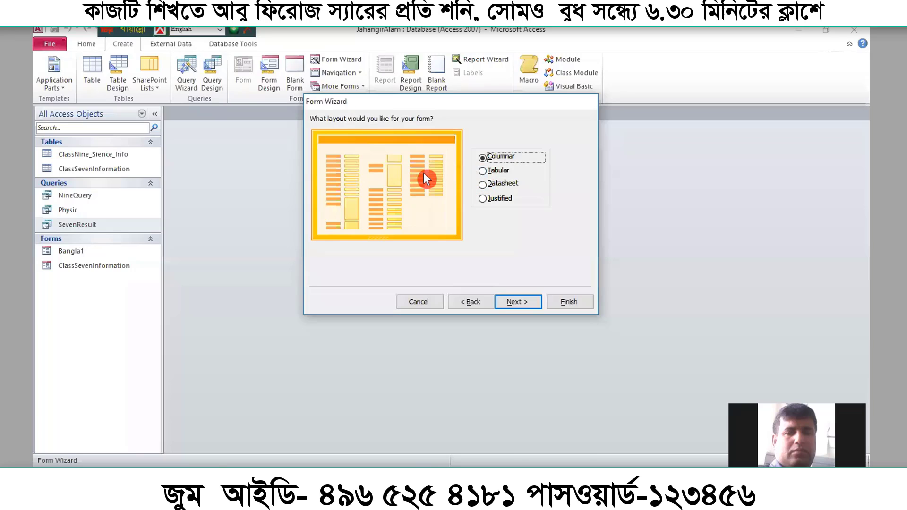
pyautogui.click(491, 185)
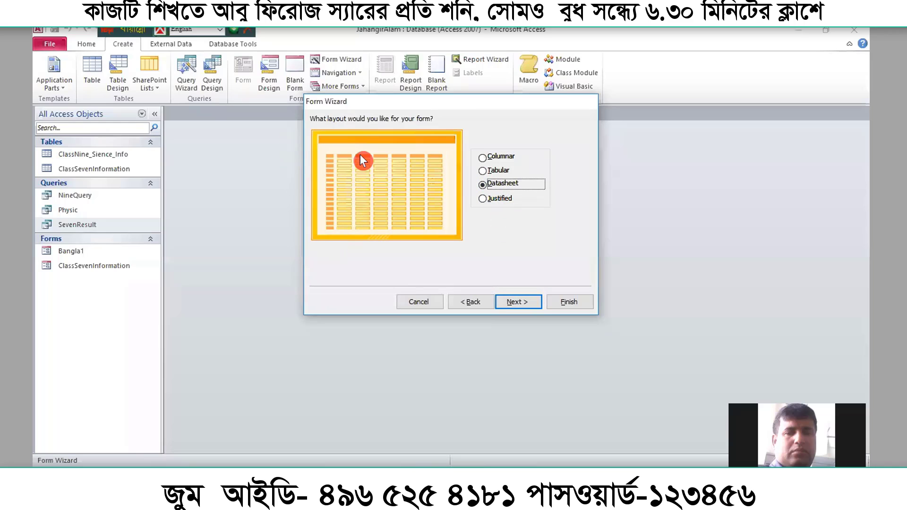
pyautogui.click(516, 304)
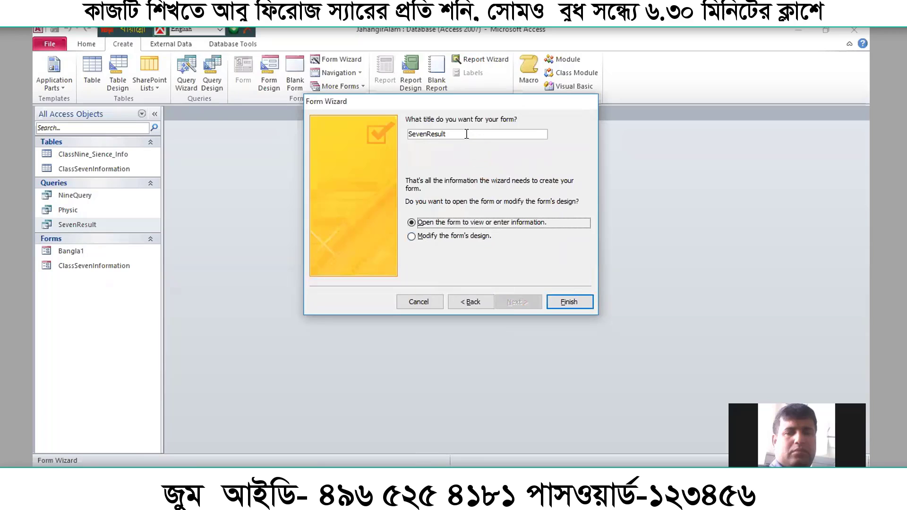
pyautogui.moveTo(467, 134); pyautogui.dragTo(409, 134)
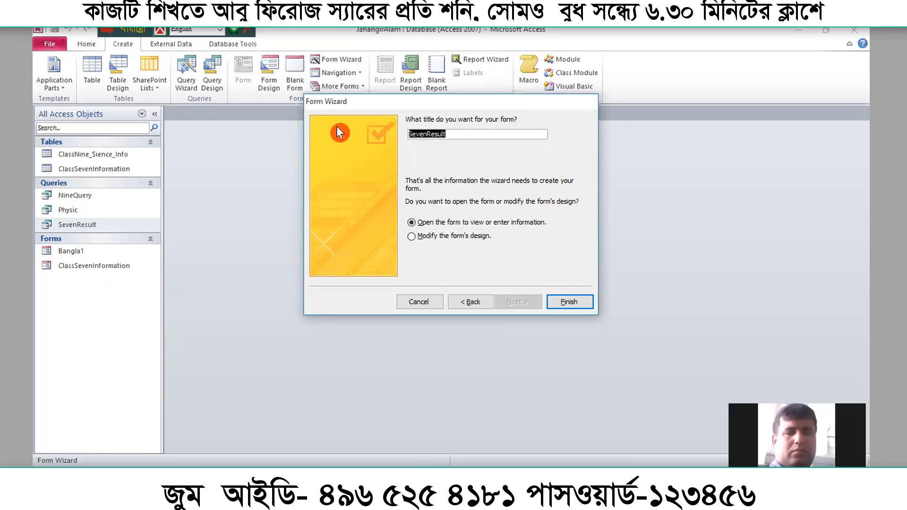
pyautogui.write('Math')
pyautogui.click(571, 301)
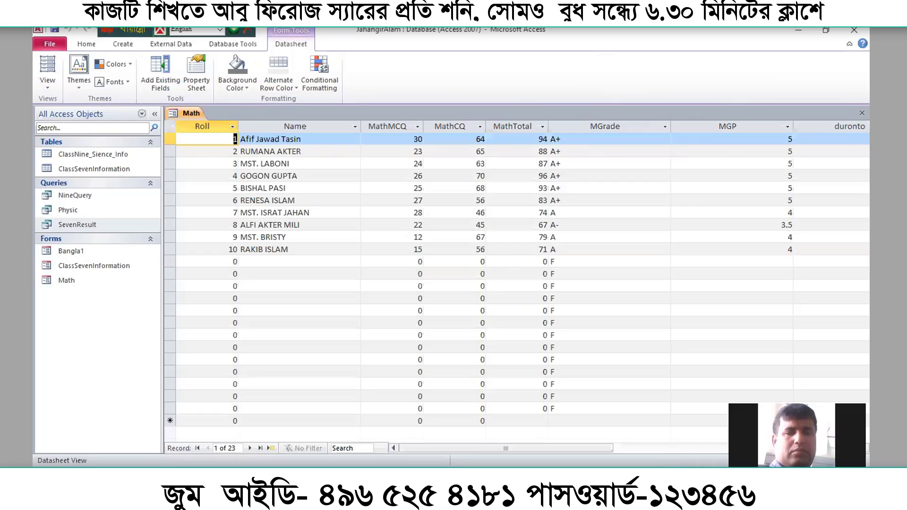
pyautogui.click(862, 113)
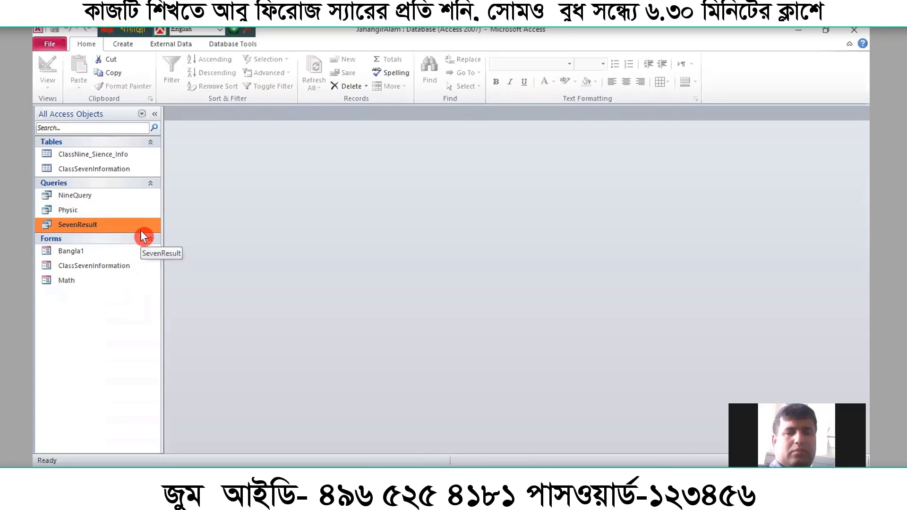
pyautogui.click(123, 47)
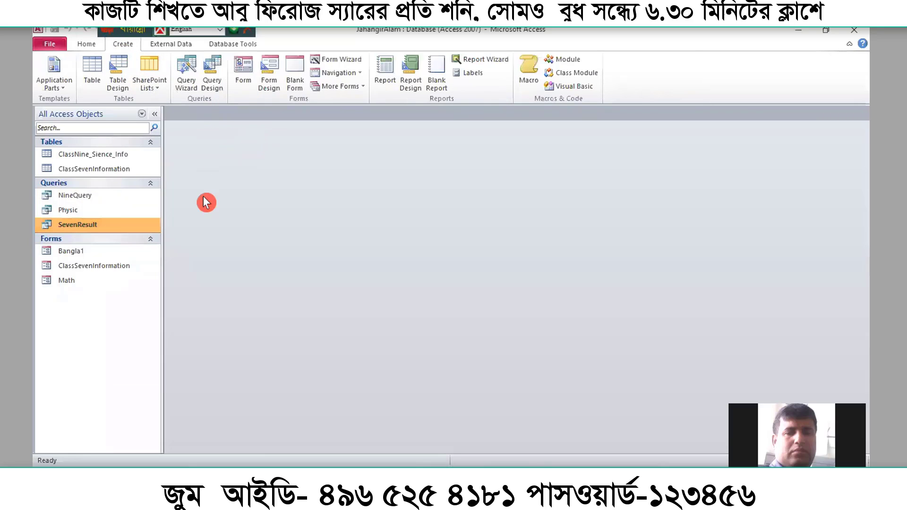
pyautogui.click(264, 83)
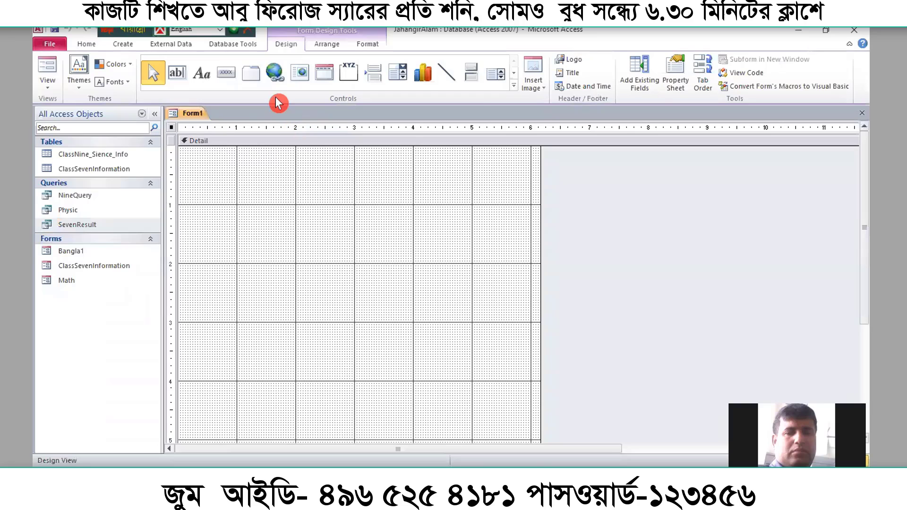
pyautogui.scroll(-3, 446, 376)
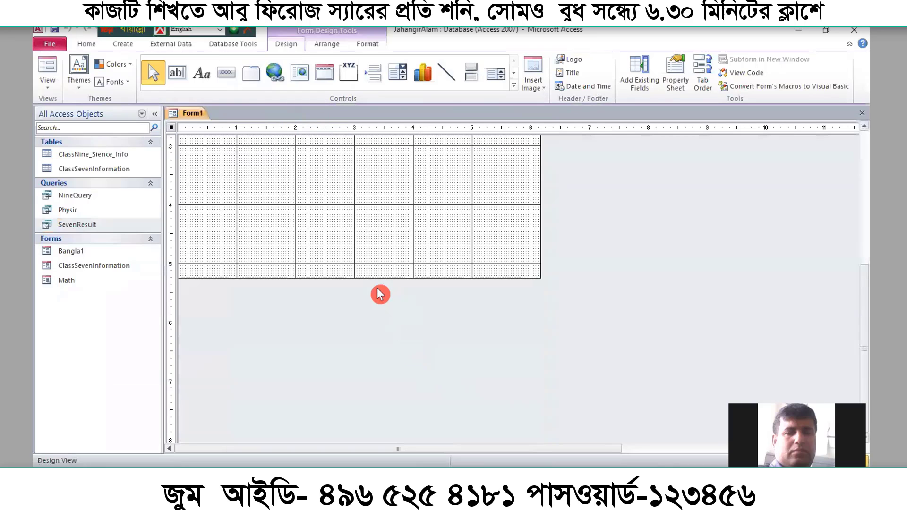
pyautogui.moveTo(360, 277); pyautogui.dragTo(362, 175)
pyautogui.scroll(1, 410, 272)
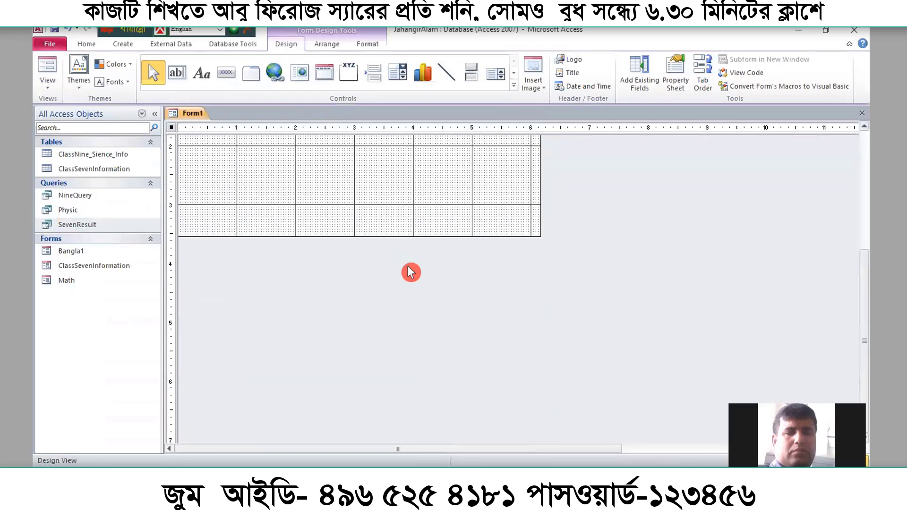
pyautogui.scroll(-1, 410, 273)
pyautogui.scroll(3, 365, 282)
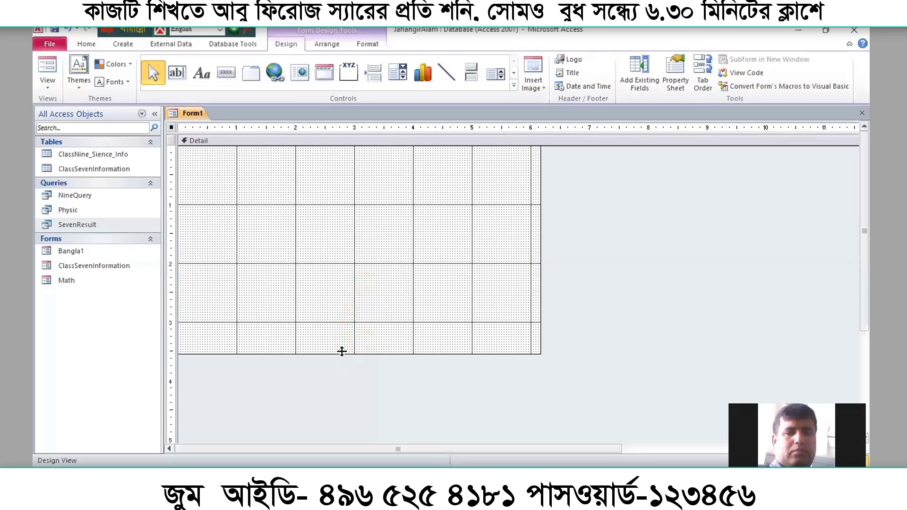
pyautogui.moveTo(342, 353); pyautogui.dragTo(343, 322)
pyautogui.moveTo(541, 237); pyautogui.dragTo(528, 250)
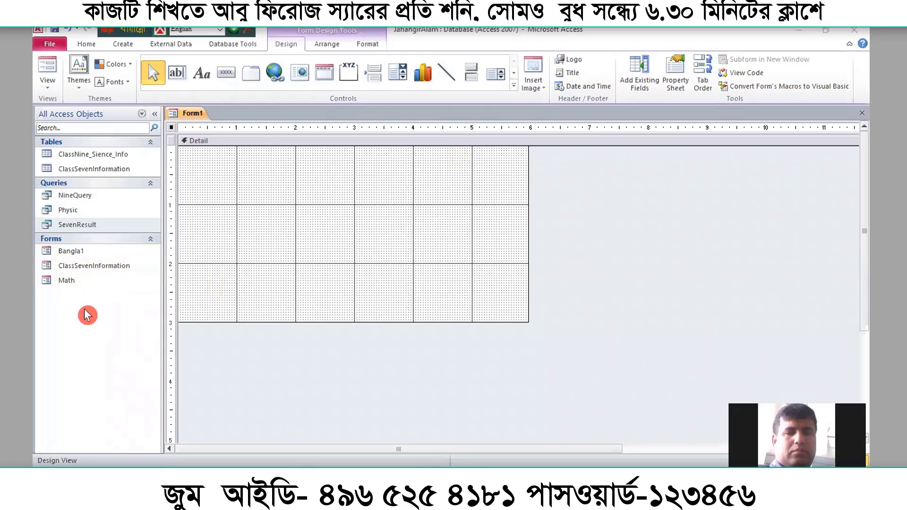
pyautogui.click(87, 251)
pyautogui.click(83, 282)
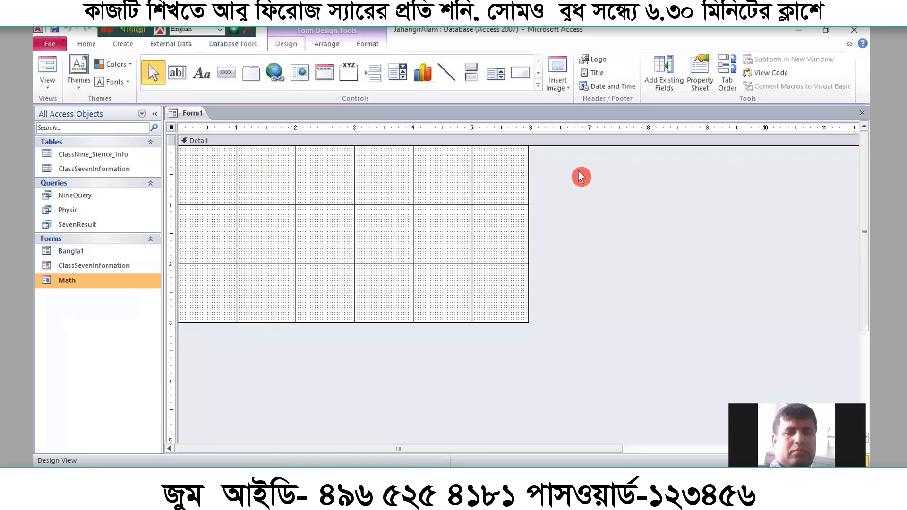
pyautogui.click(862, 112)
pyautogui.click(450, 282)
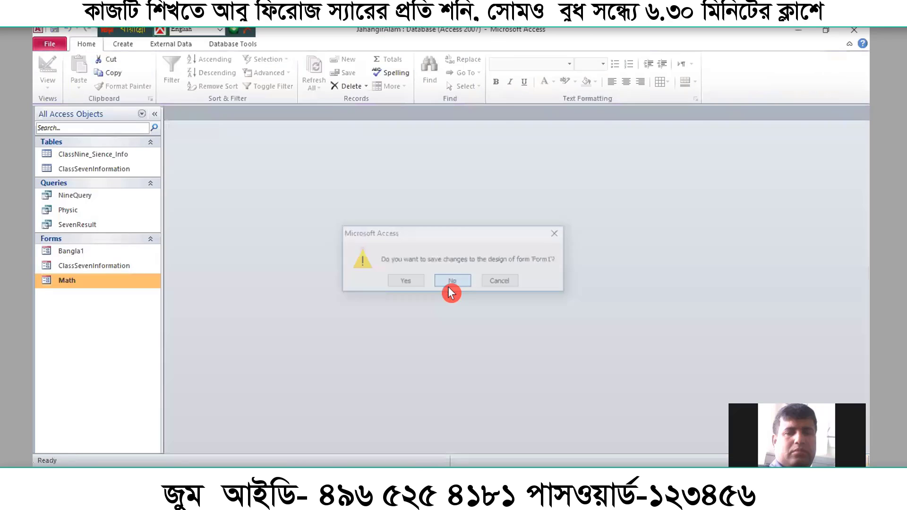
# Create a blank form in Design view and shorten its detail section to about 2.8 on the vertical ruler
pyautogui.click(127, 44)
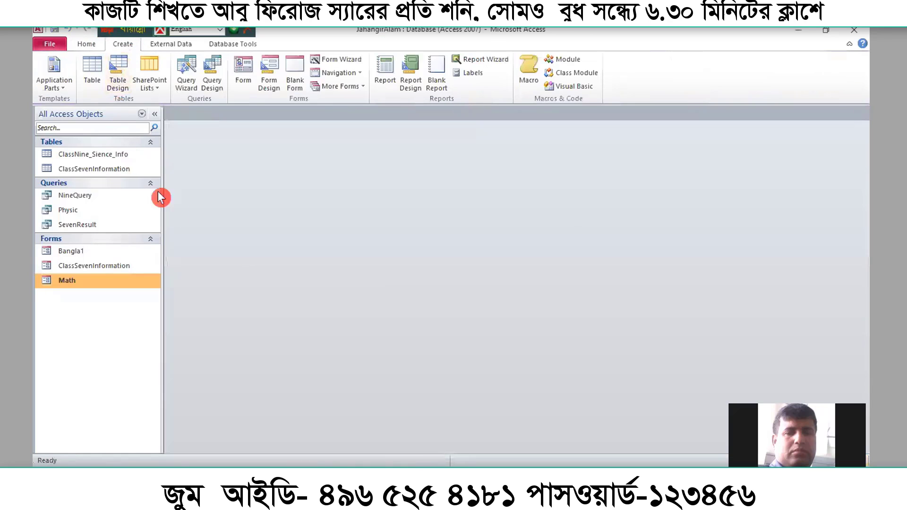
pyautogui.click(267, 85)
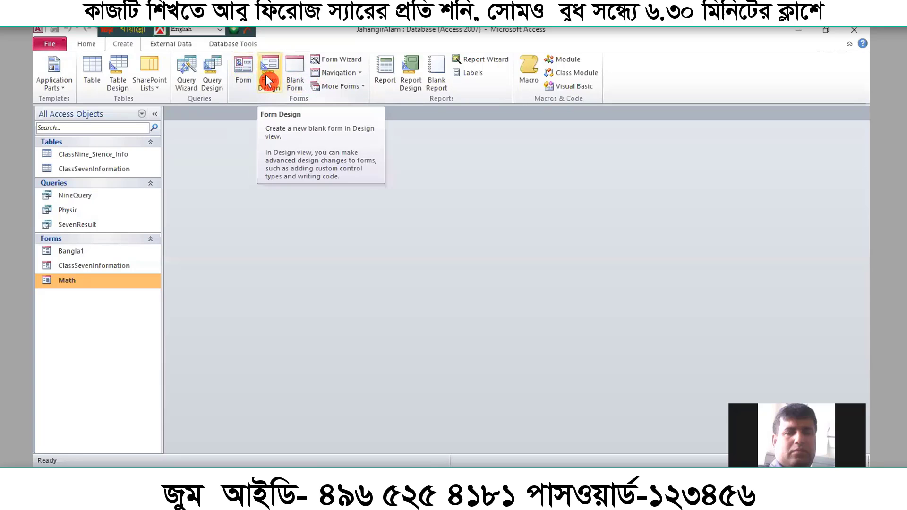
pyautogui.click(266, 81)
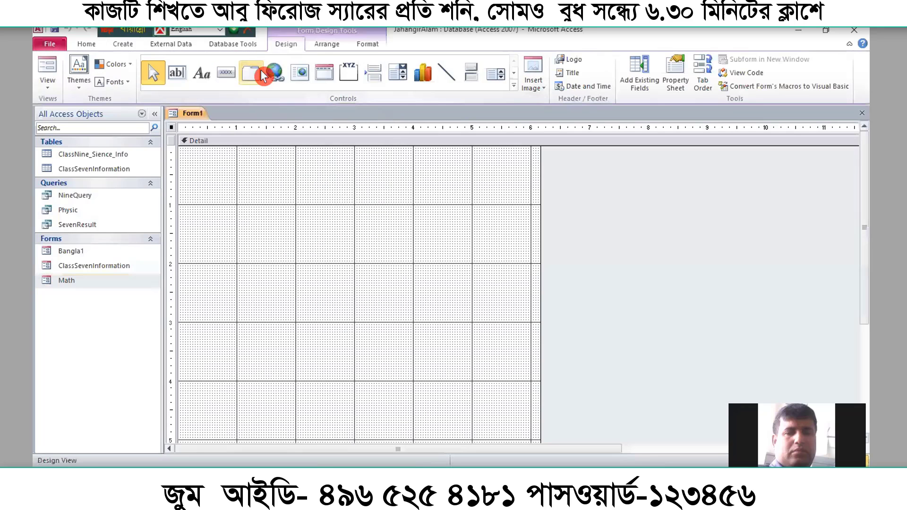
pyautogui.scroll(-3, 472, 444)
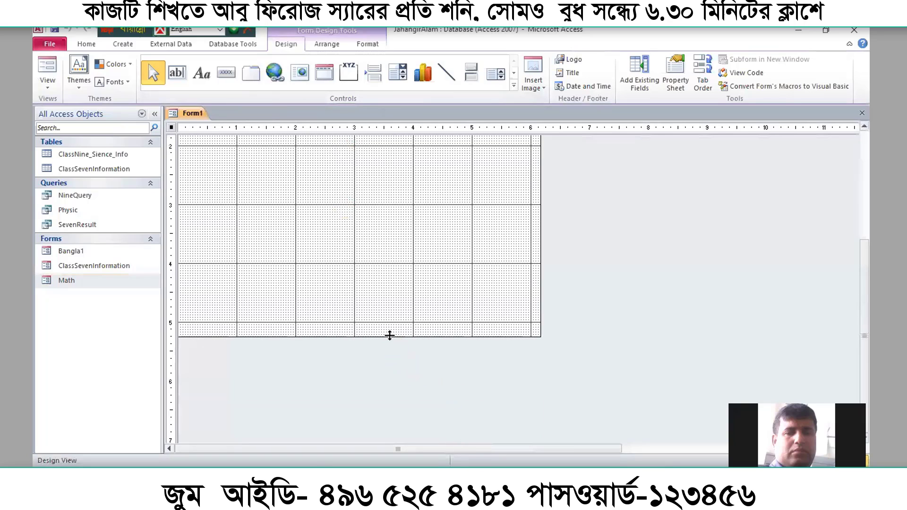
pyautogui.moveTo(388, 337); pyautogui.dragTo(380, 201)
pyautogui.scroll(3, 395, 379)
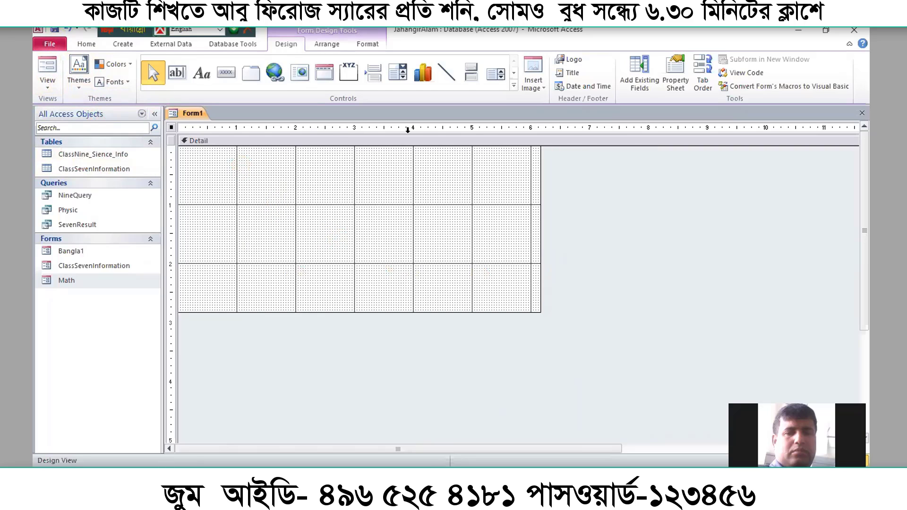
# Set the back colour of the form's detail section to the medium aqua theme shade (#77C0D4)
pyautogui.rightClick(237, 175)
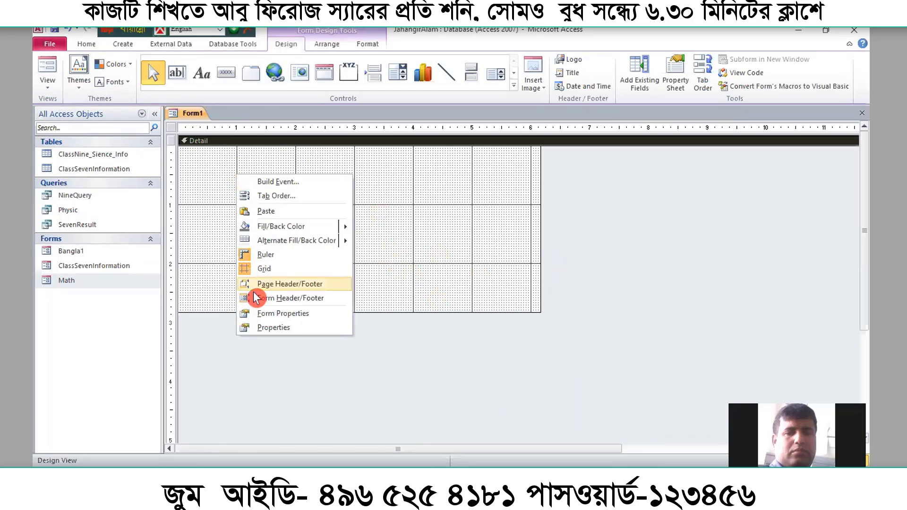
pyautogui.rightClick(204, 171)
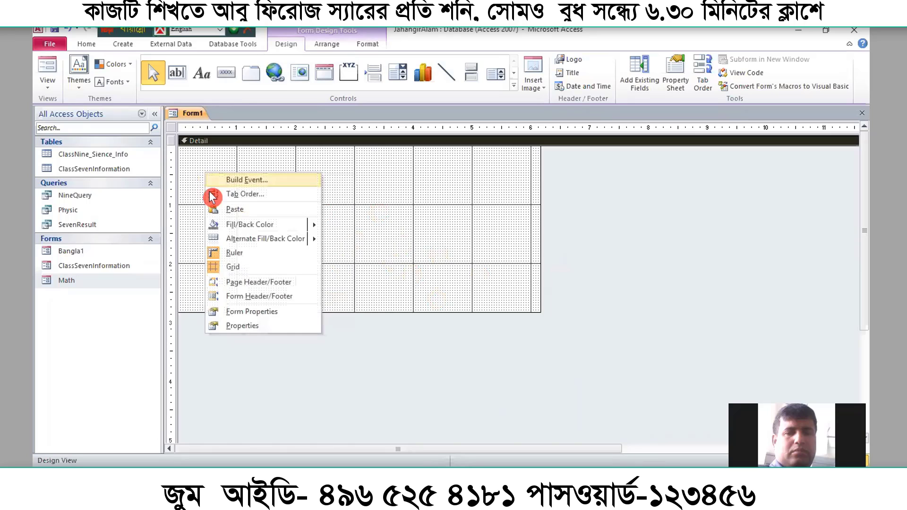
pyautogui.moveTo(236, 228)
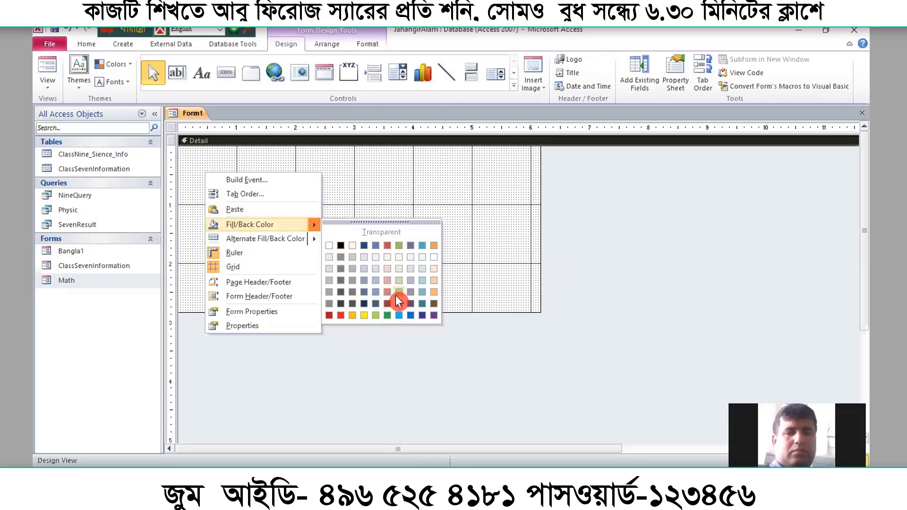
pyautogui.click(421, 293)
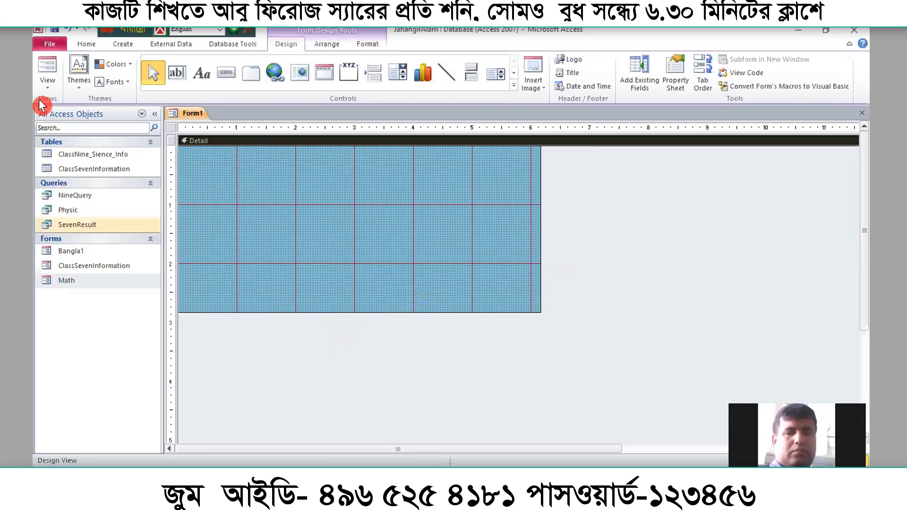
# Preview the coloured form in Form view and return it to Design view
pyautogui.click(47, 63)
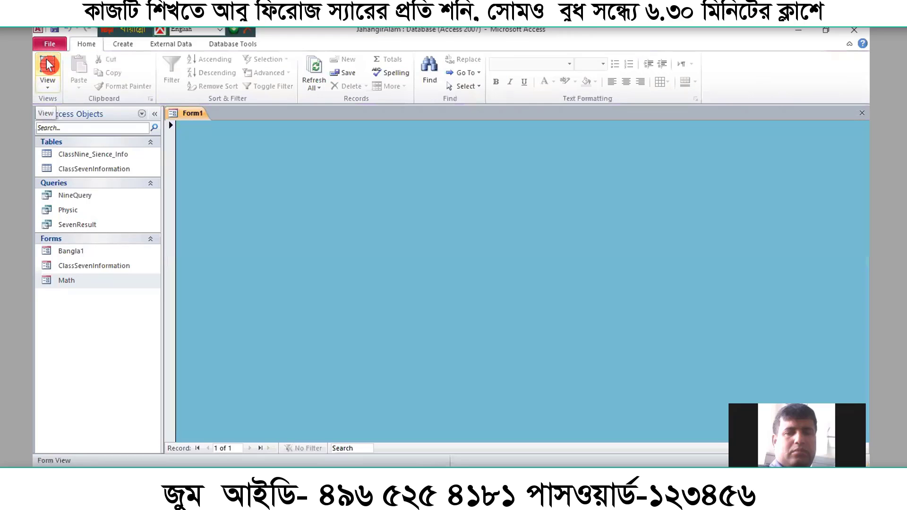
pyautogui.click(47, 84)
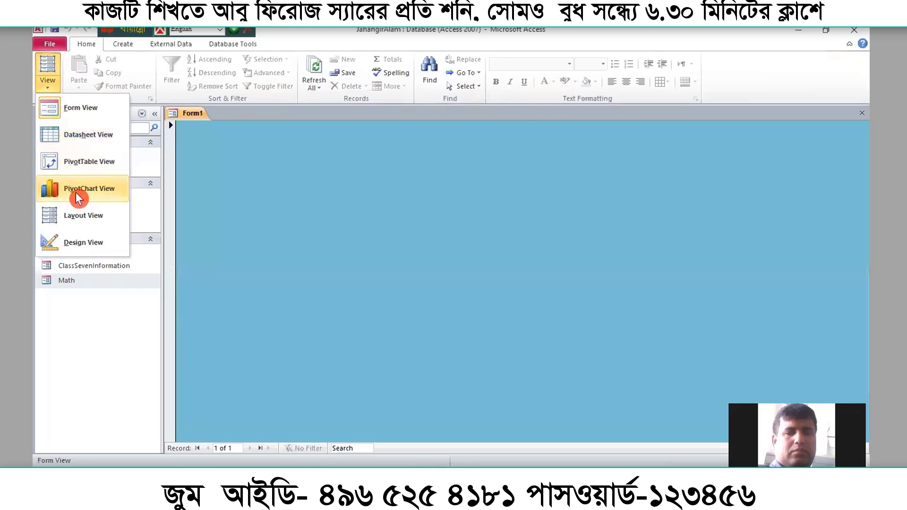
pyautogui.click(84, 242)
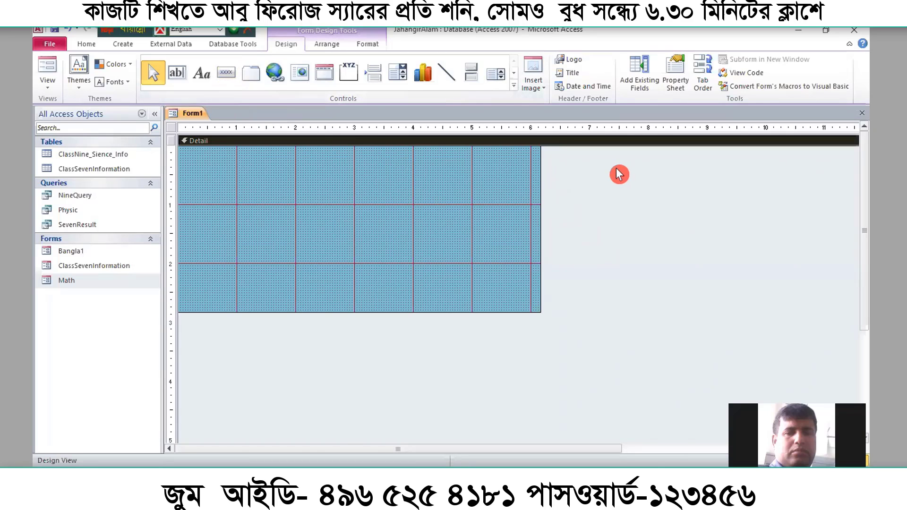
# Draw a command button about 1.8 by 0.4 inches in the upper-left part of the detail section, with control wizards on
pyautogui.click(513, 85)
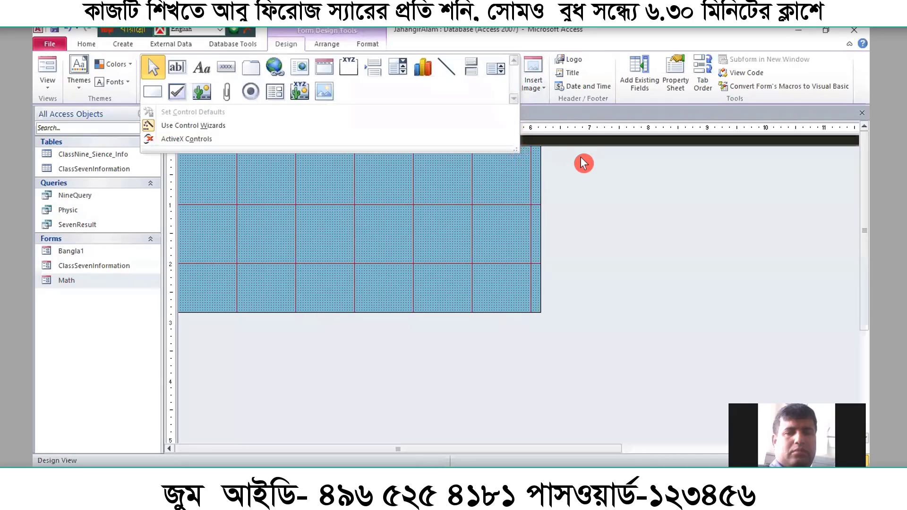
pyautogui.click(574, 122)
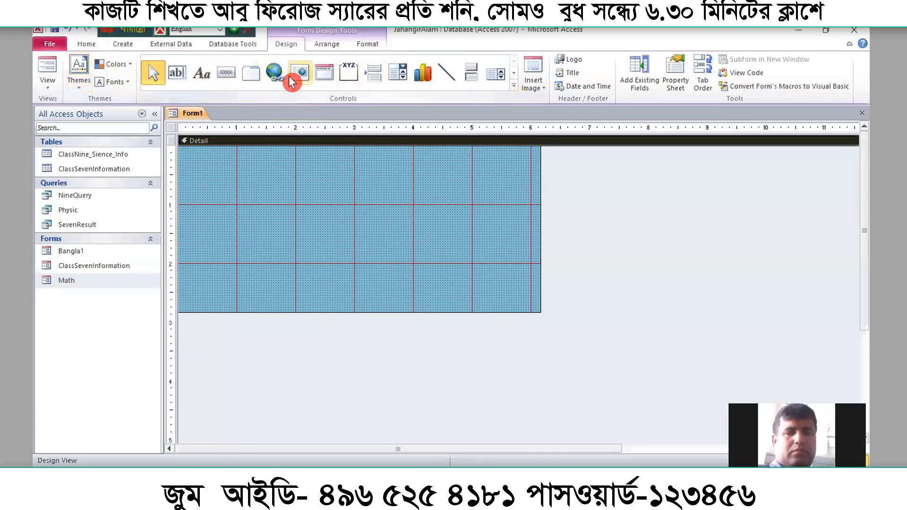
pyautogui.click(514, 88)
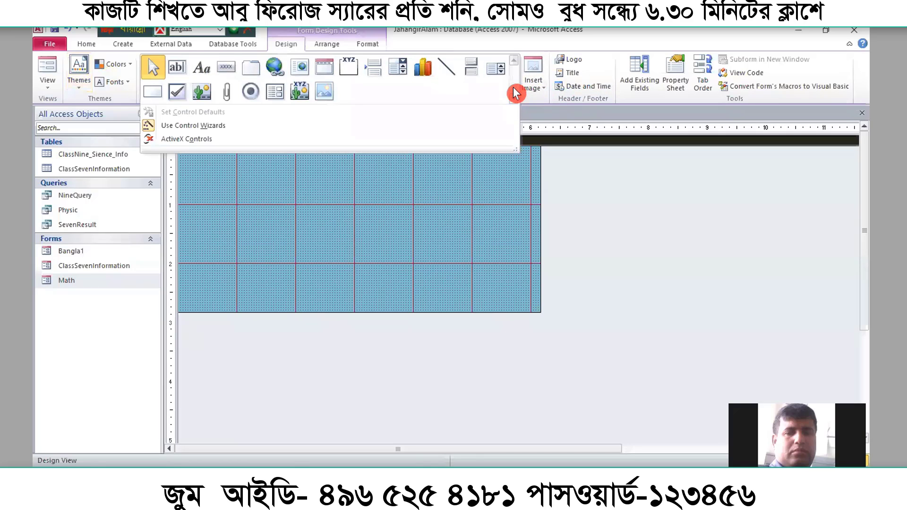
pyautogui.click(227, 68)
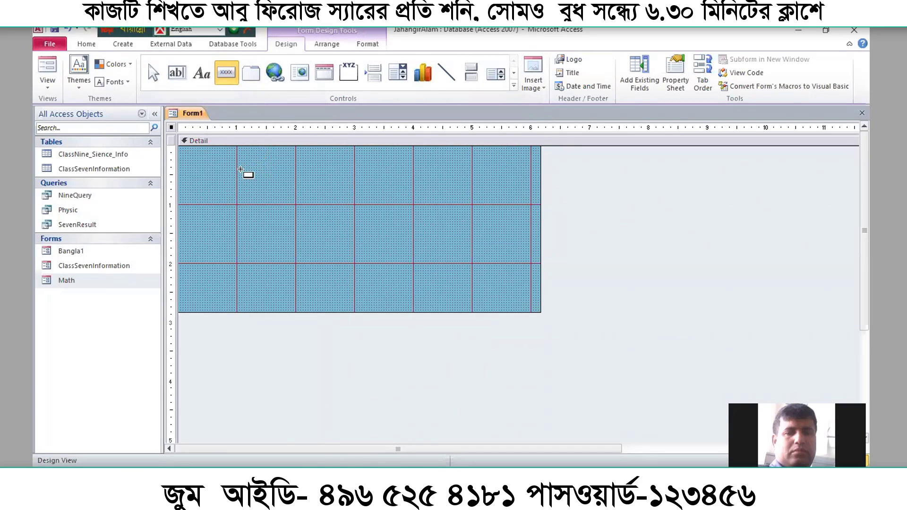
pyautogui.moveTo(214, 165); pyautogui.dragTo(322, 190)
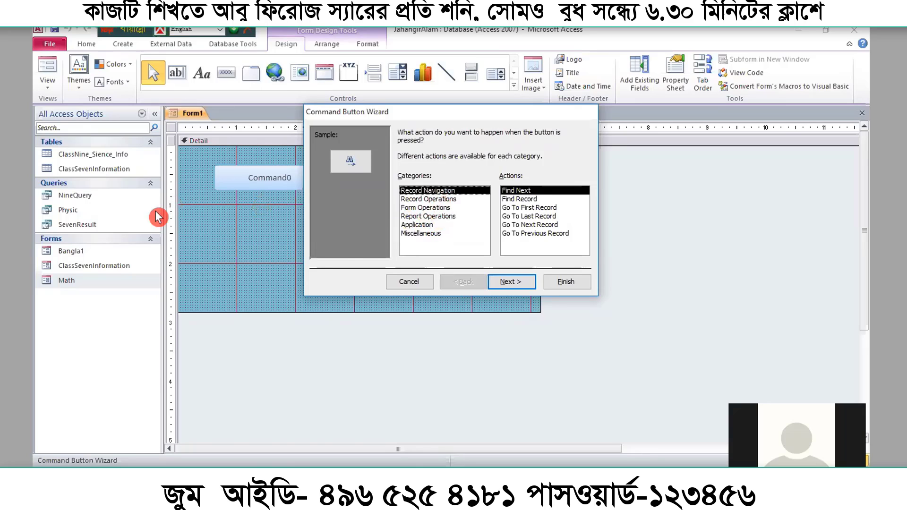
# Assign the button the Form Operations action Open Form for the Bangla1 form, showing all the records
pyautogui.click(437, 208)
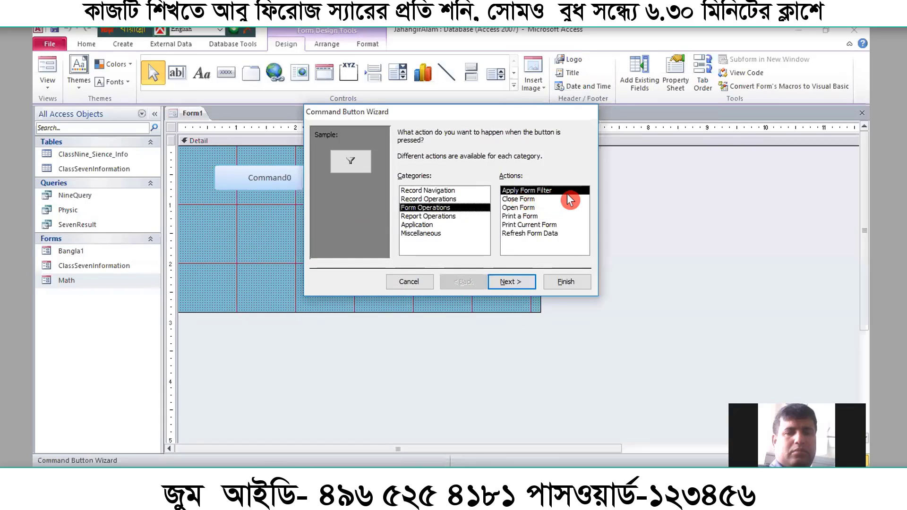
pyautogui.click(529, 198)
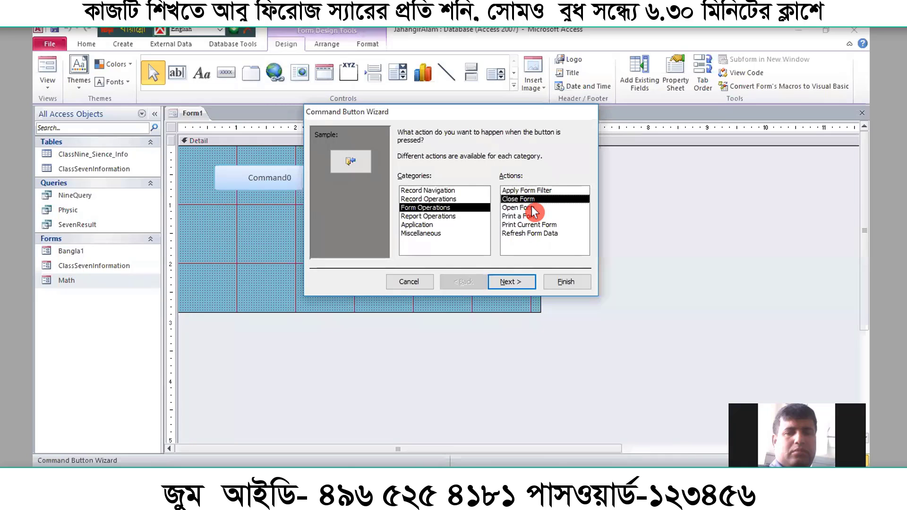
pyautogui.click(531, 208)
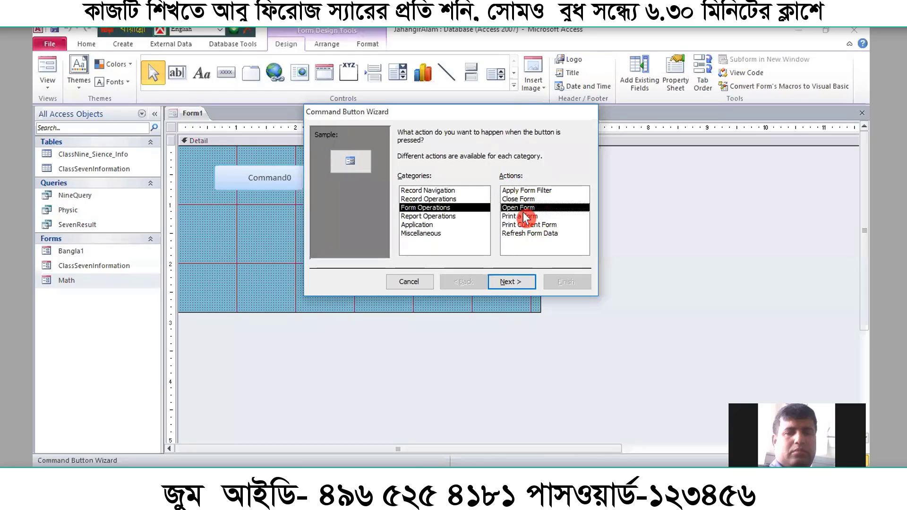
pyautogui.click(512, 282)
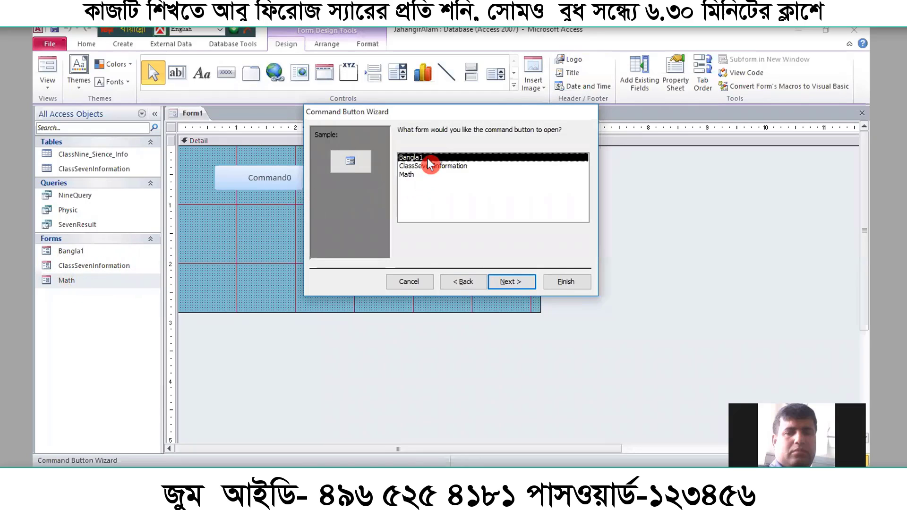
pyautogui.click(509, 282)
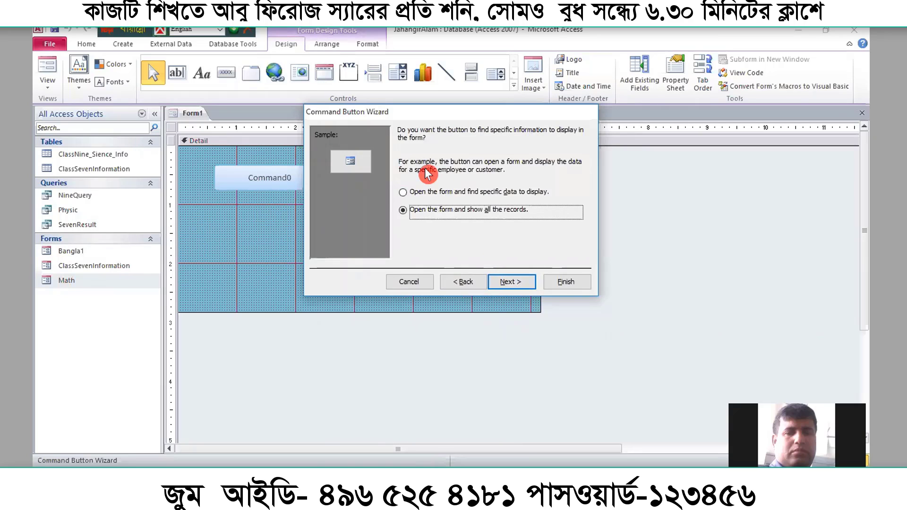
pyautogui.click(402, 210)
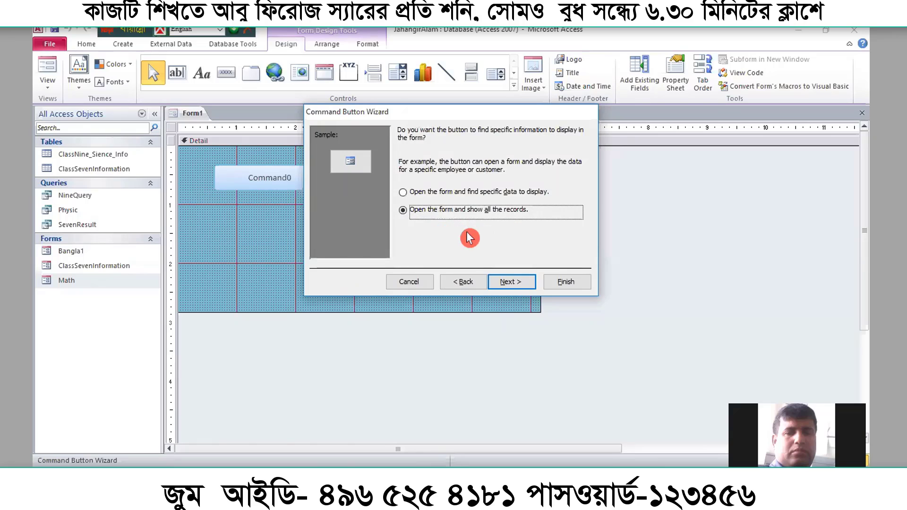
pyautogui.click(513, 283)
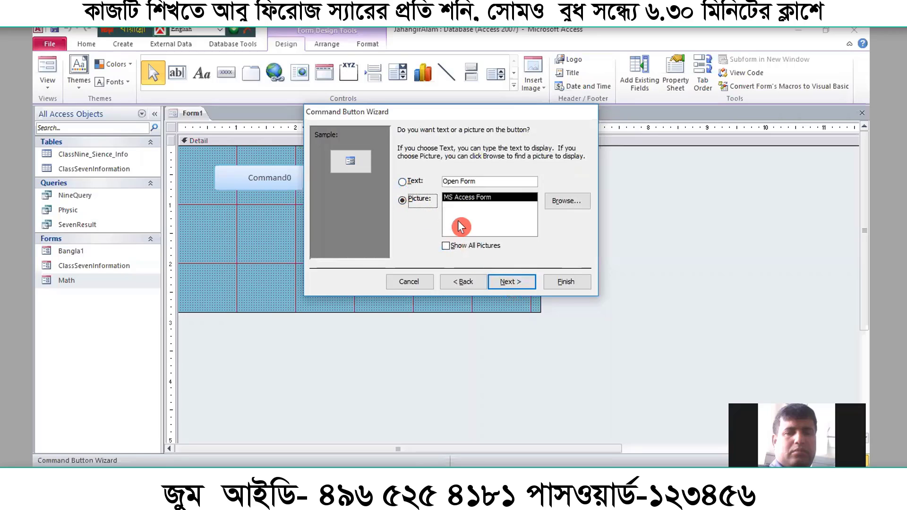
# Give the button the text Open Bangla instead of a picture and finish the Command Button Wizard
pyautogui.click(409, 184)
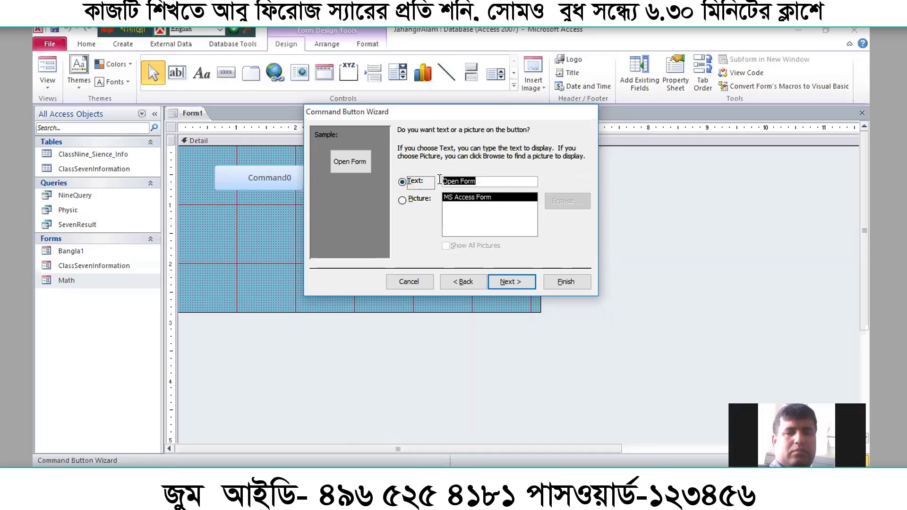
pyautogui.click(441, 184)
pyautogui.click(472, 181)
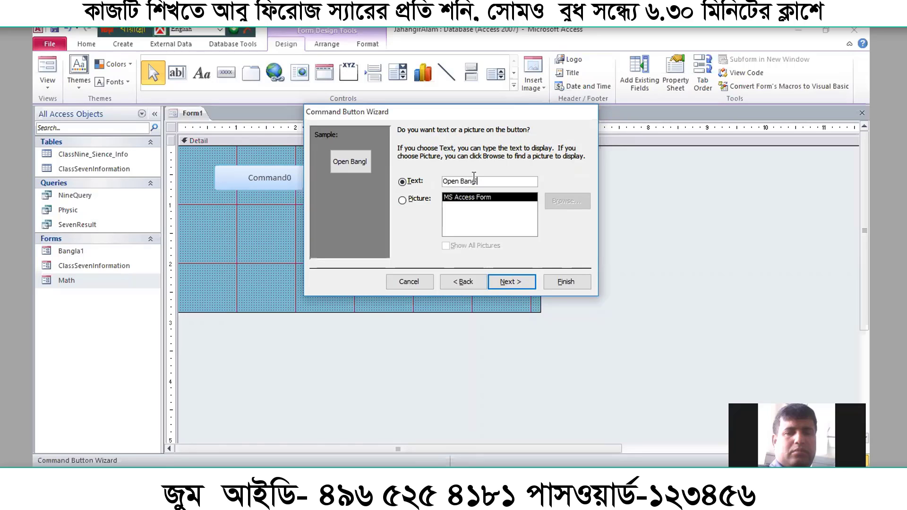
pyautogui.click(502, 283)
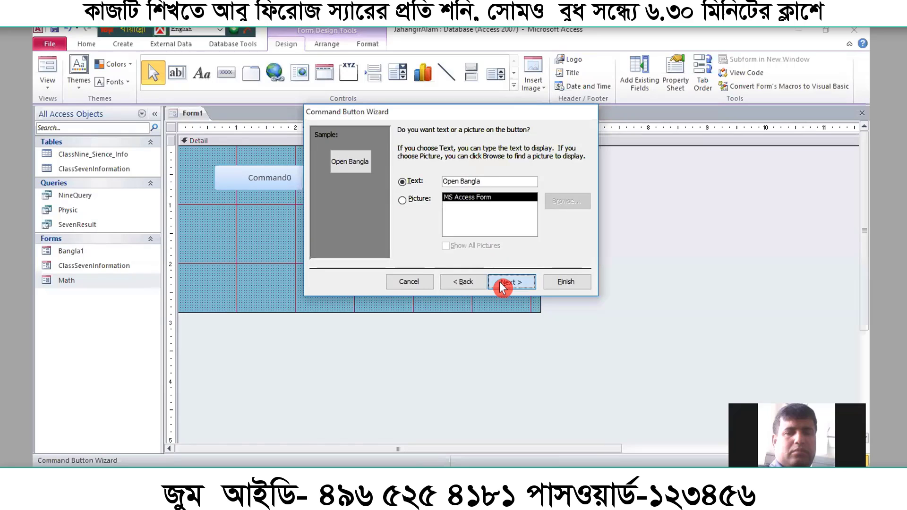
pyautogui.click(561, 290)
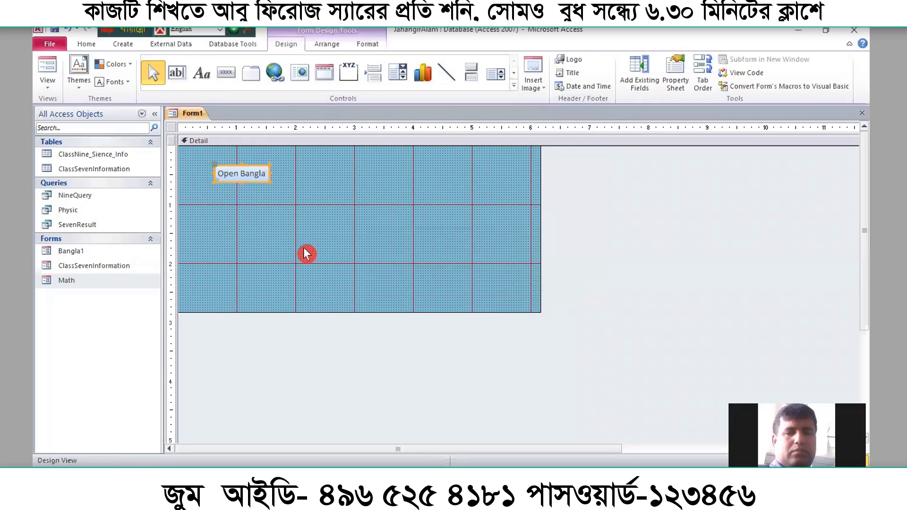
# Test the Open Bangla button in Form view and return Form1 to Design view
pyautogui.click(42, 64)
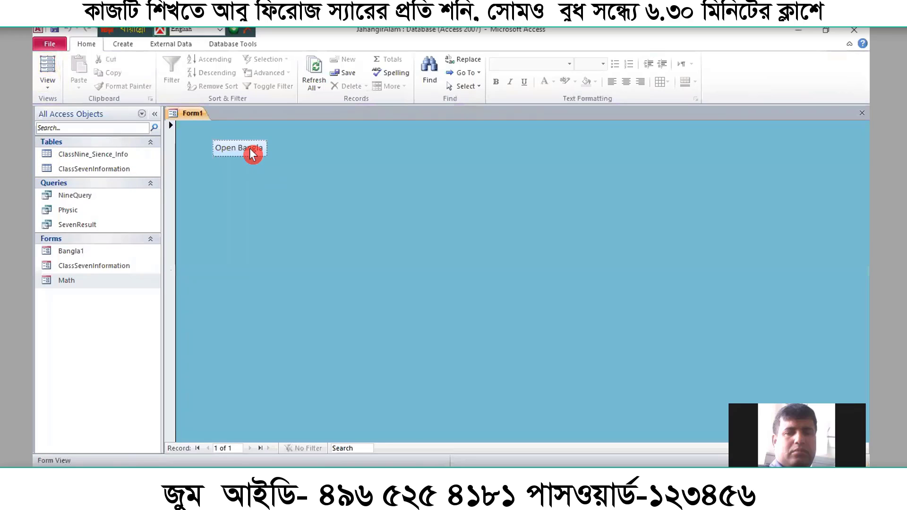
pyautogui.click(249, 149)
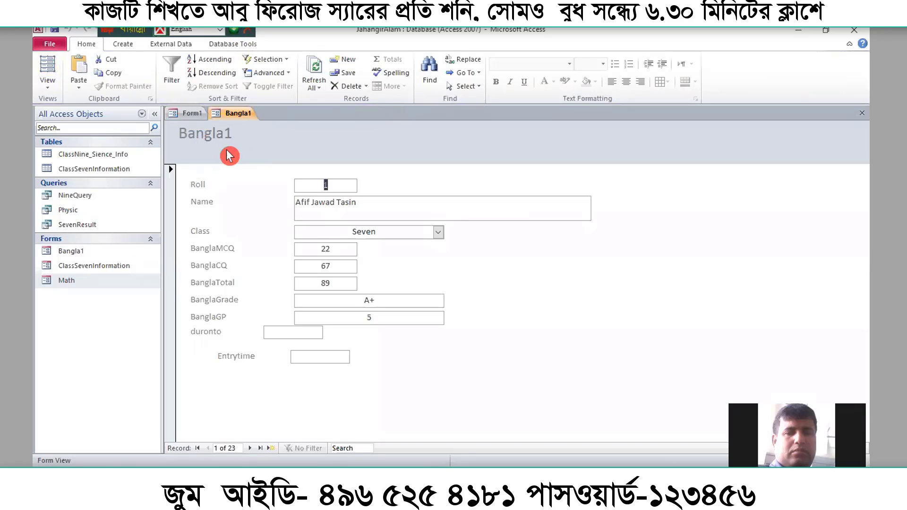
pyautogui.rightClick(234, 119)
pyautogui.rightClick(193, 114)
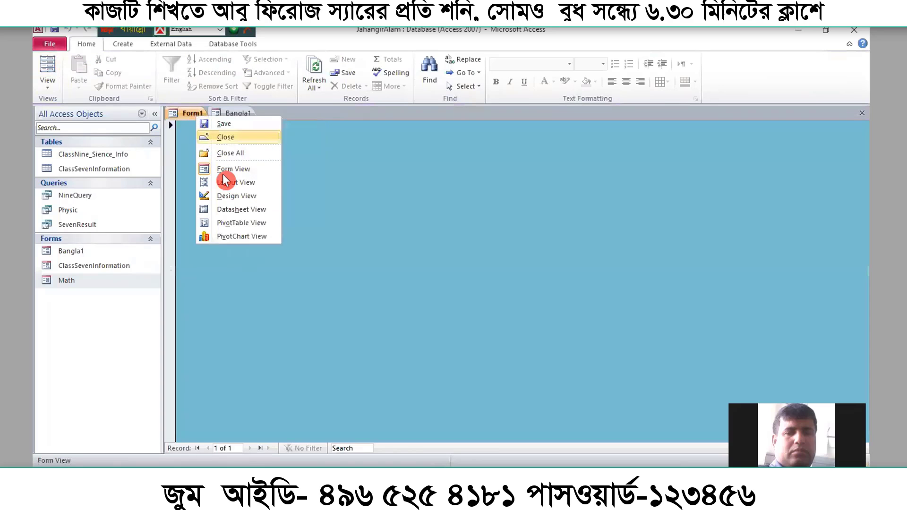
pyautogui.click(258, 195)
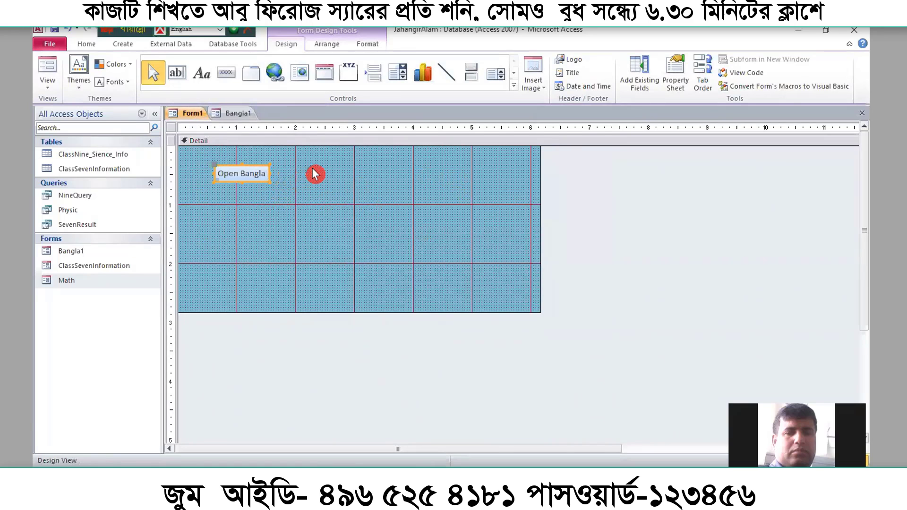
# Delete the Open Bangla button from Form1
pyautogui.rightClick(257, 172)
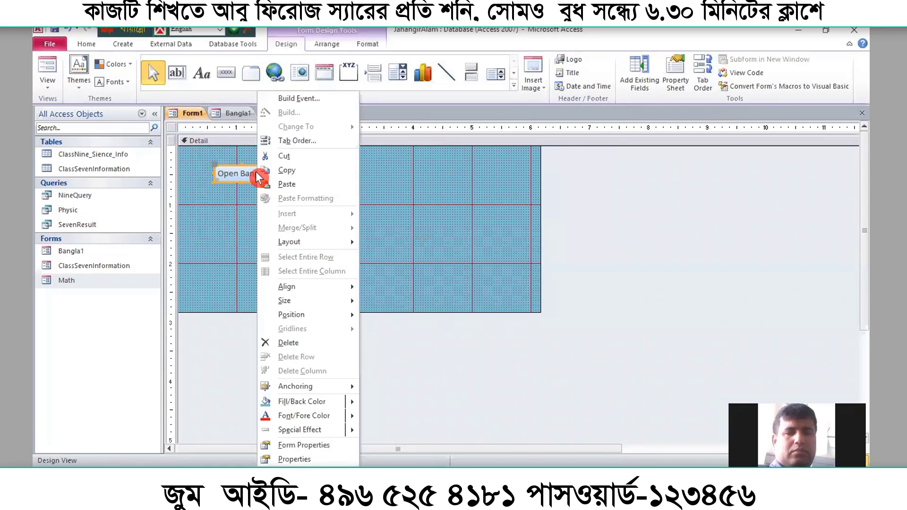
pyautogui.click(295, 342)
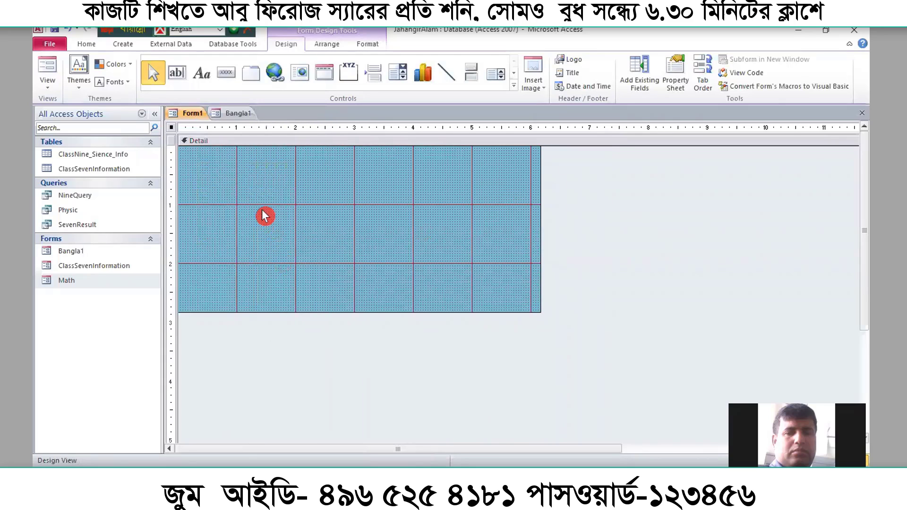
# Draw a command button about 1.3 by 0.4 inches in the upper-left part of the detail section and cancel its wizard
pyautogui.click(223, 77)
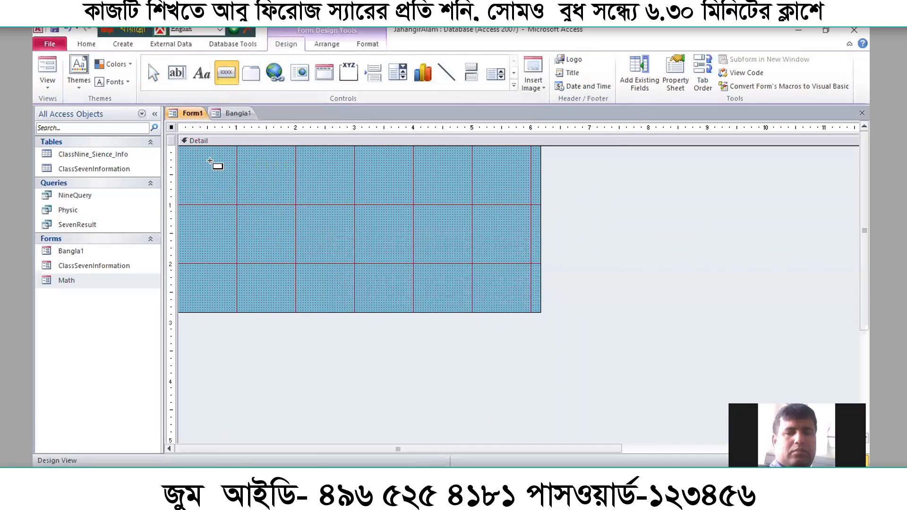
pyautogui.moveTo(210, 161)
pyautogui.mouseDown()
pyautogui.moveTo(294, 193)
pyautogui.moveTo(286, 187)
pyautogui.mouseUp()
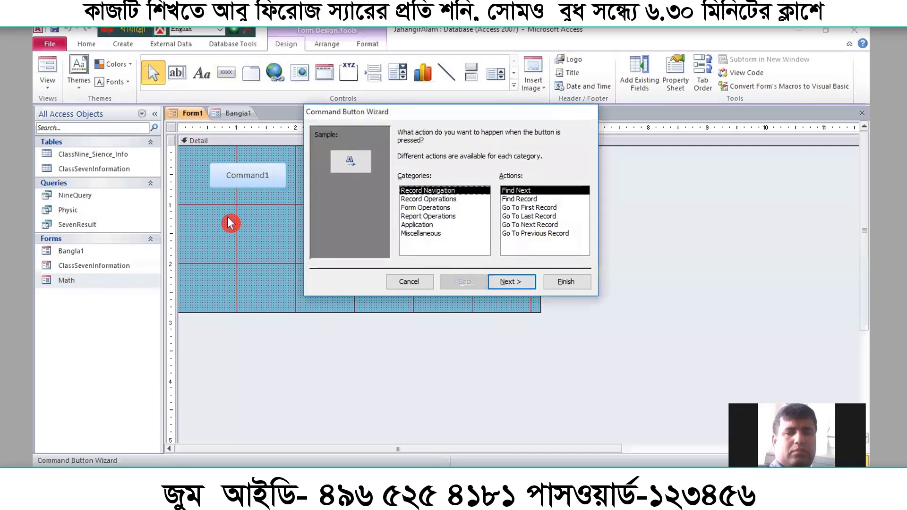
pyautogui.click(426, 282)
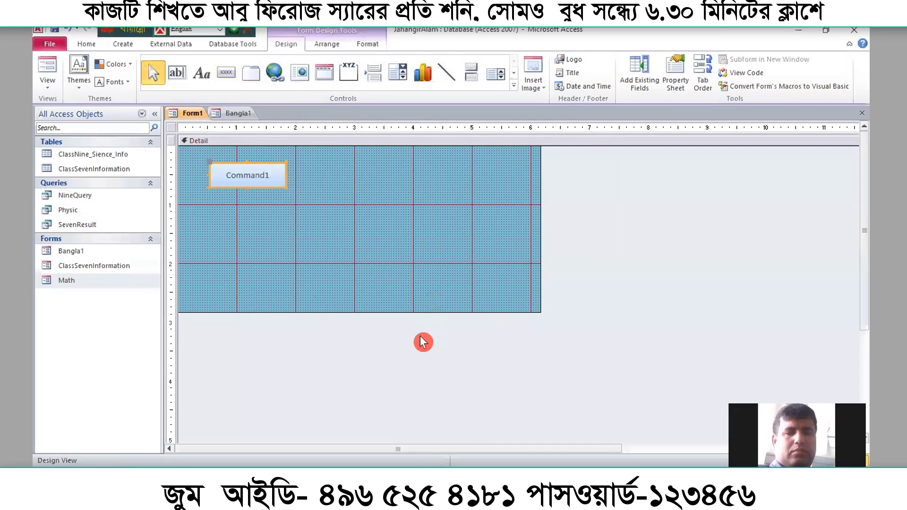
# Set the command button's Caption property to Open Bangla
pyautogui.click(687, 85)
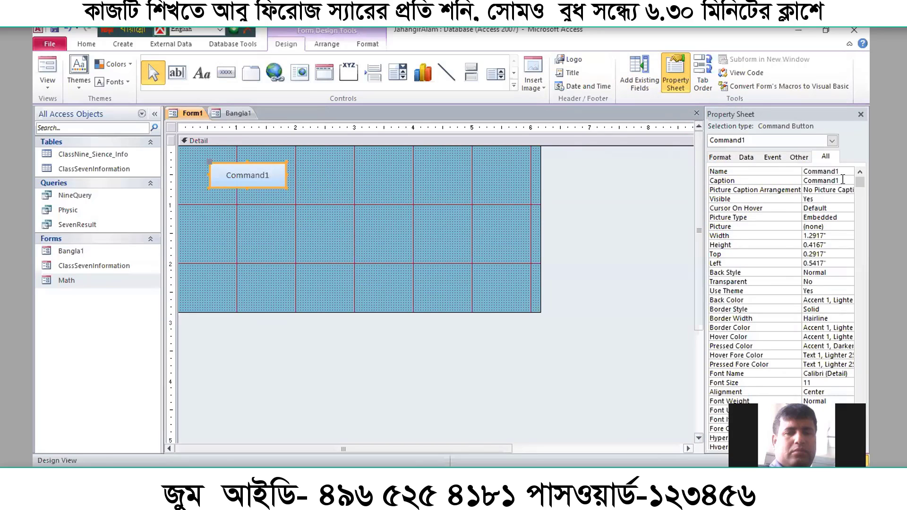
pyautogui.click(752, 179)
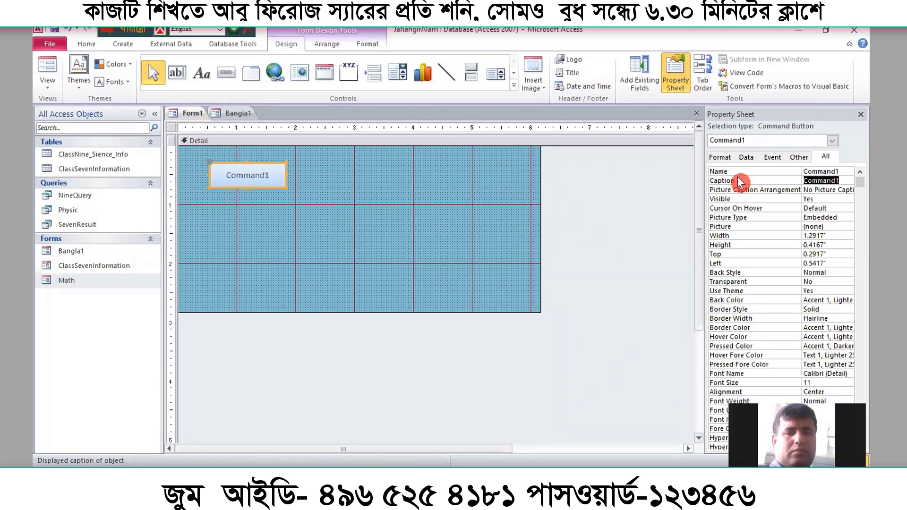
pyautogui.write('Open Bangla')
pyautogui.click(462, 269)
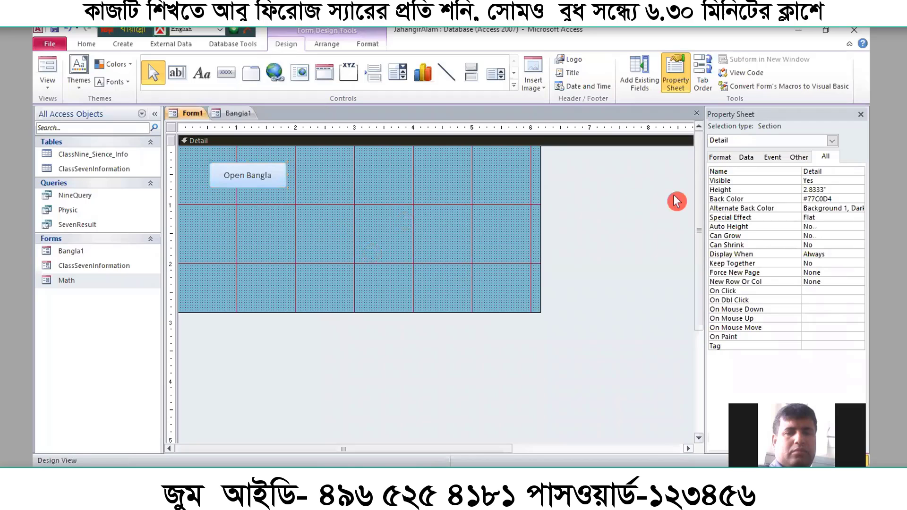
# Open the Macro Builder for the Open Bangla button's On Click event
pyautogui.click(270, 183)
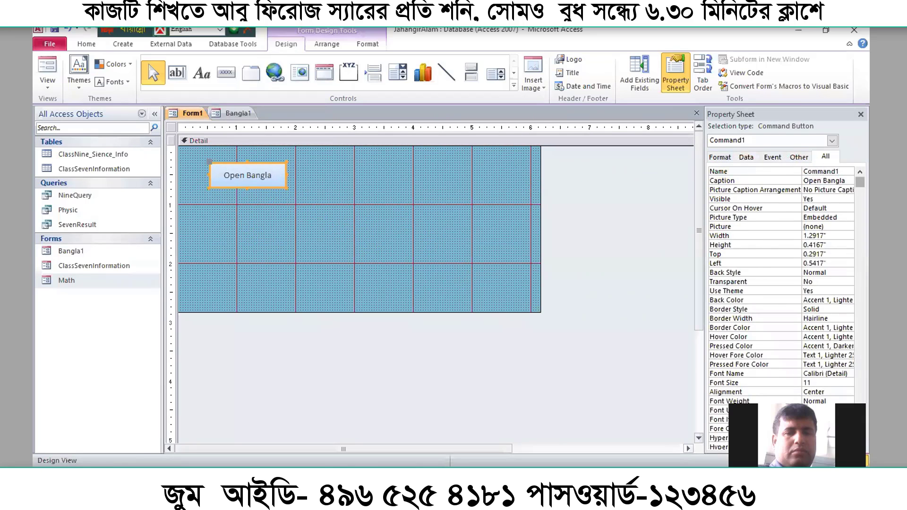
pyautogui.click(769, 160)
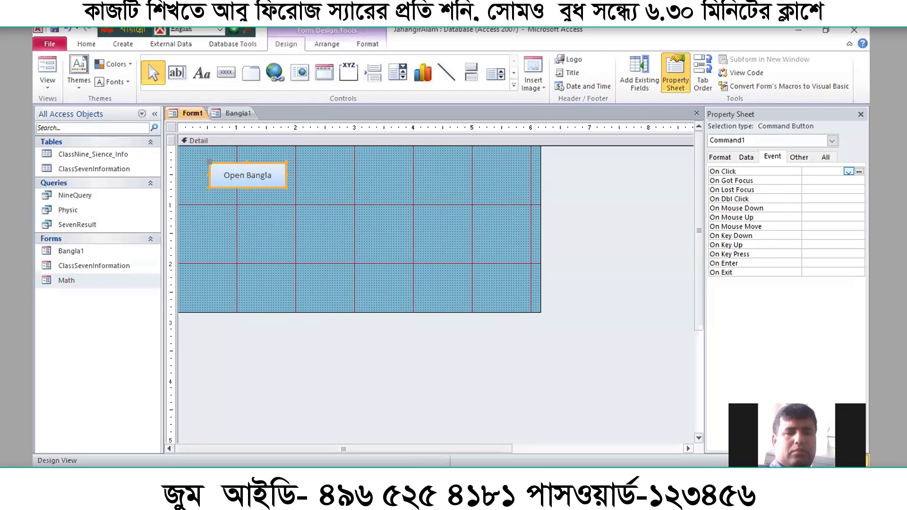
pyautogui.click(858, 171)
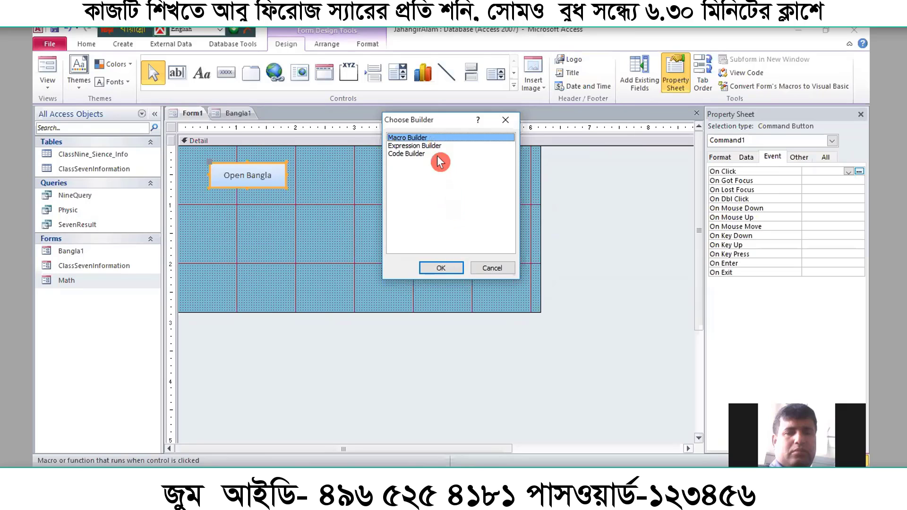
pyautogui.click(438, 269)
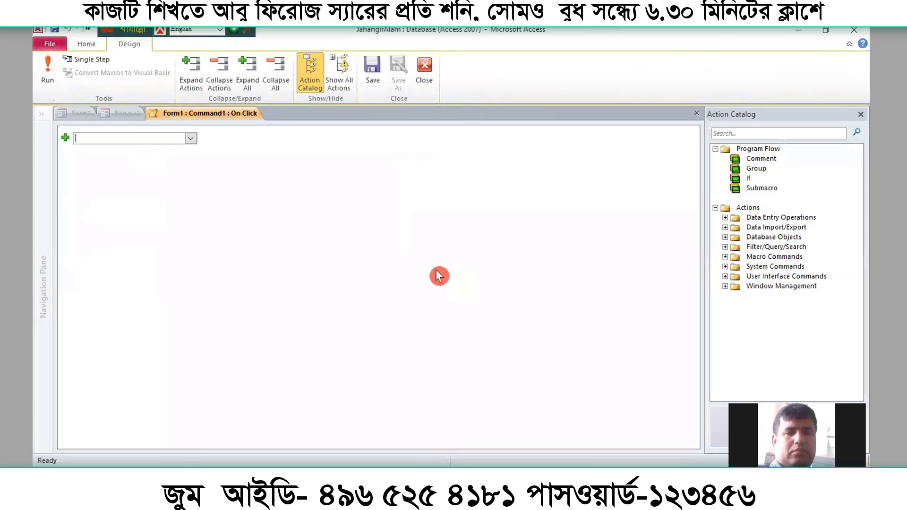
pyautogui.click(191, 138)
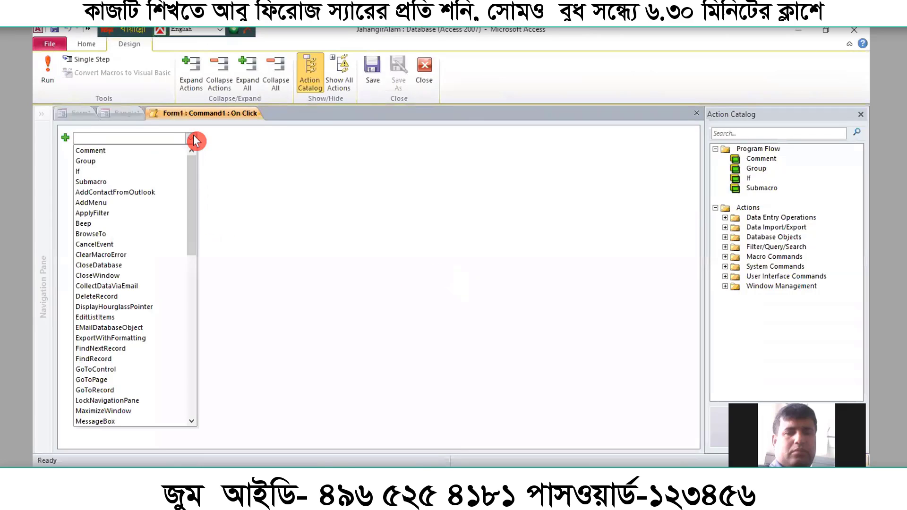
pyautogui.click(194, 137)
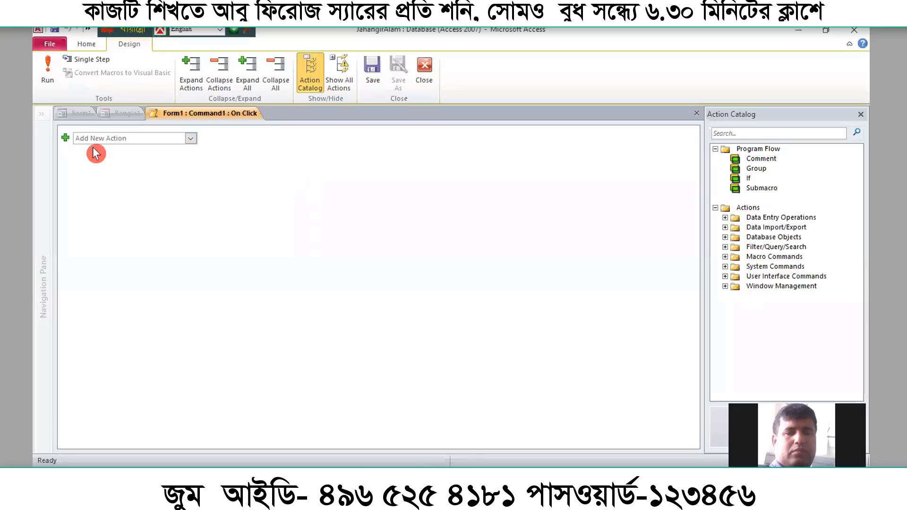
pyautogui.click(193, 138)
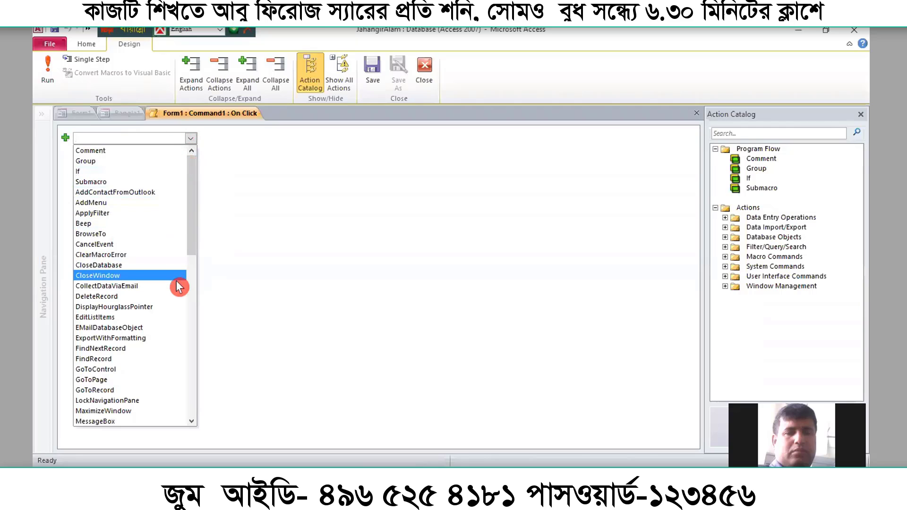
pyautogui.scroll(-2, 151, 340)
pyautogui.scroll(-1, 146, 348)
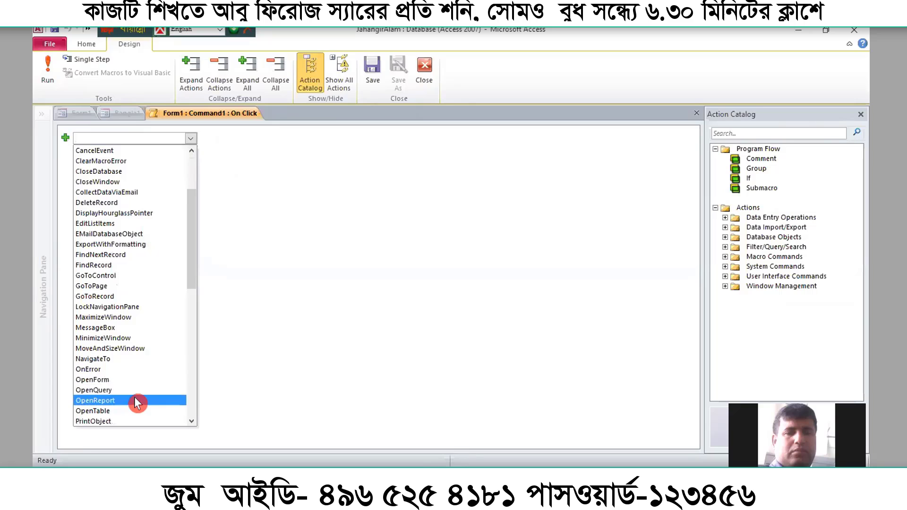
pyautogui.scroll(-1, 113, 378)
pyautogui.click(113, 378)
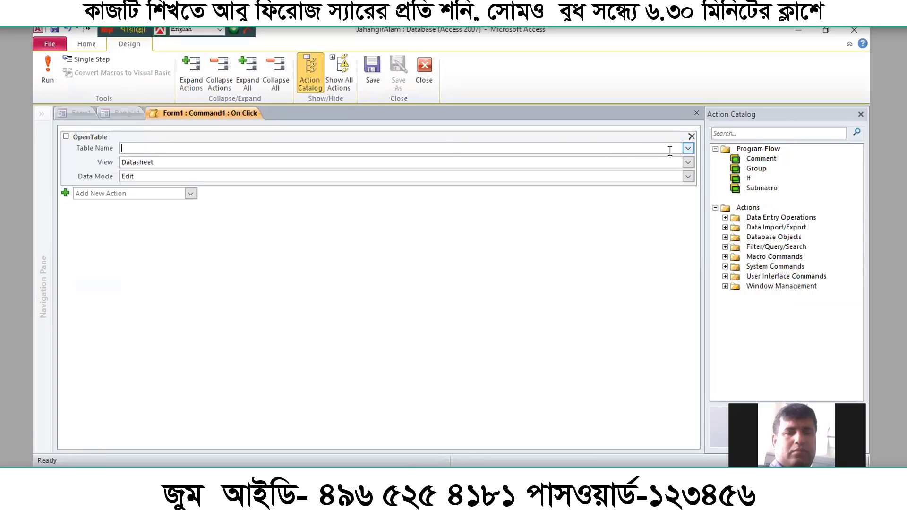
pyautogui.click(689, 150)
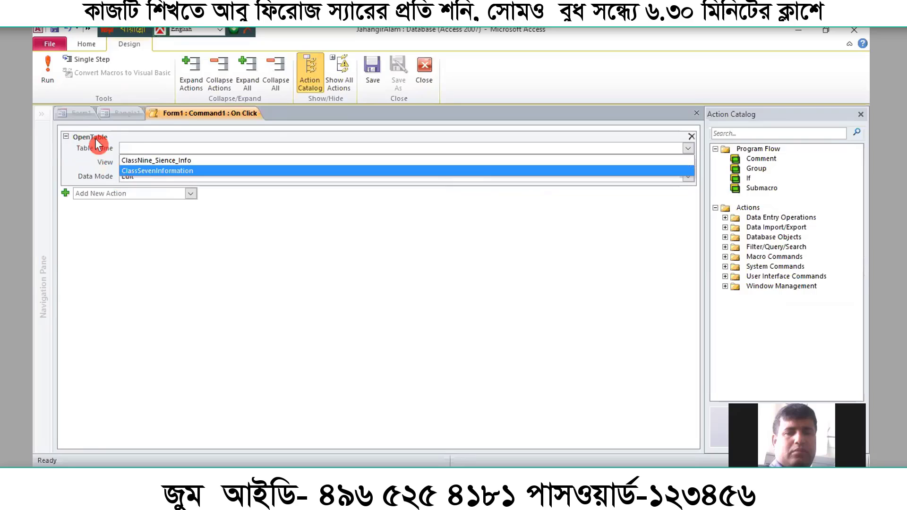
pyautogui.click(67, 139)
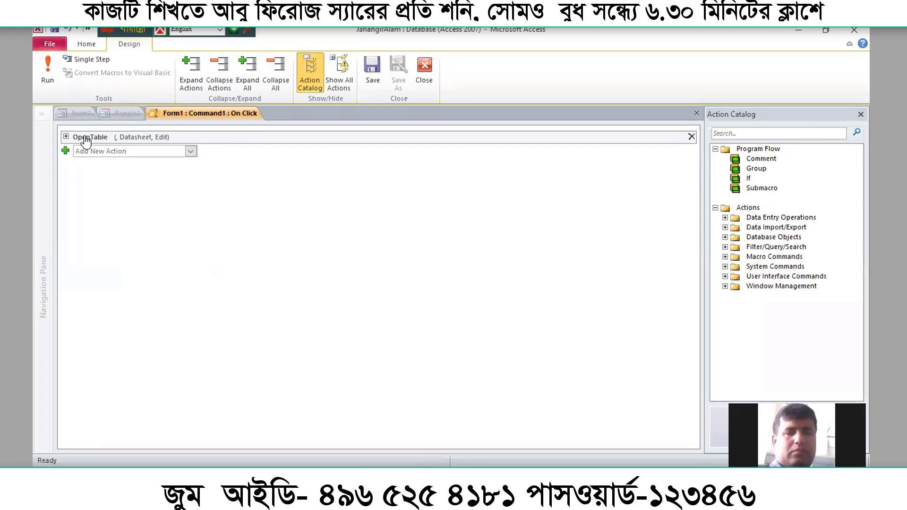
pyautogui.click(71, 136)
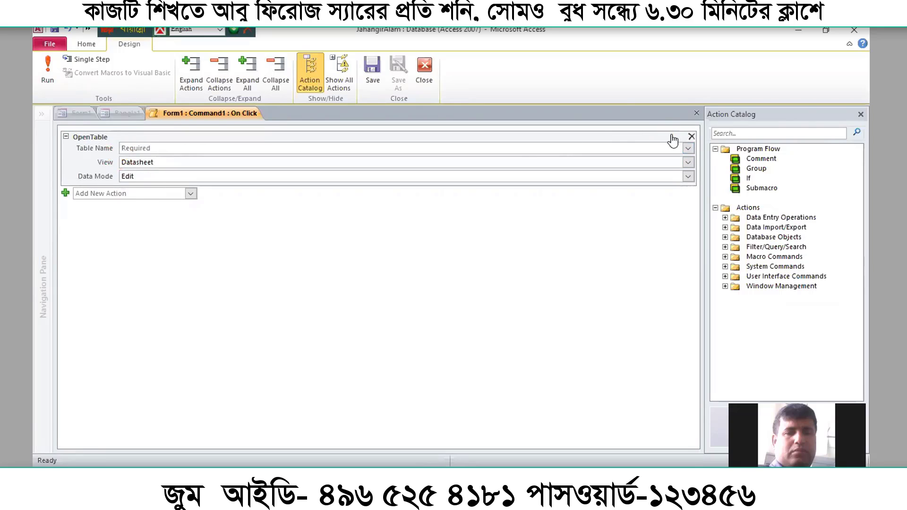
pyautogui.click(691, 137)
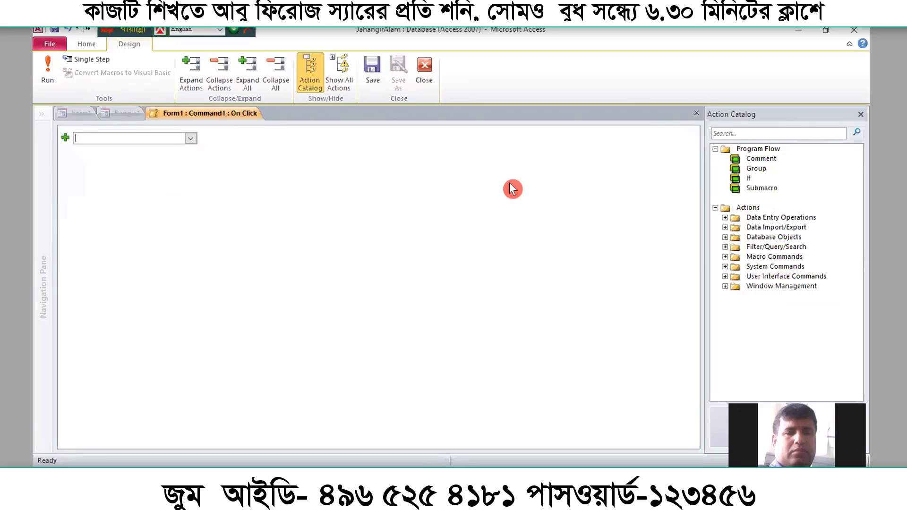
# Add an OpenForm action to the button's macro with Bangla1 as the form name
pyautogui.click(190, 137)
pyautogui.scroll(-4, 170, 285)
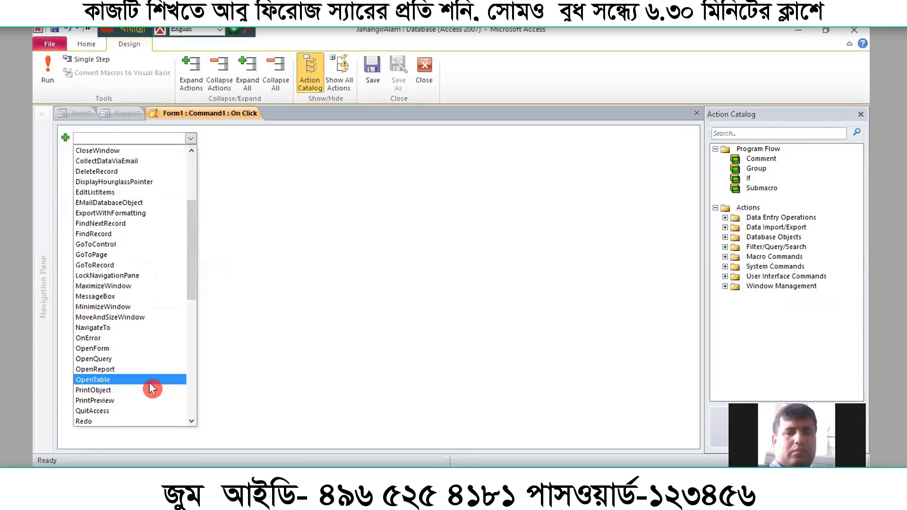
pyautogui.click(109, 348)
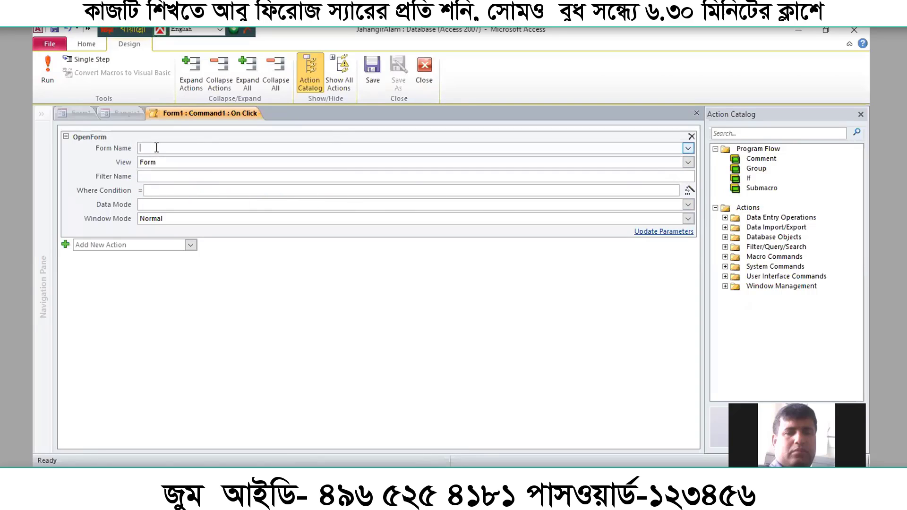
pyautogui.click(688, 149)
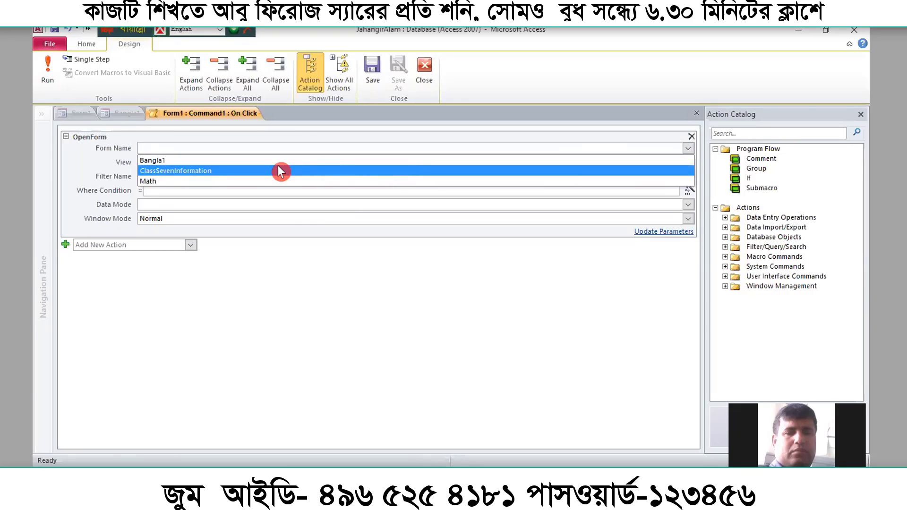
pyautogui.click(264, 161)
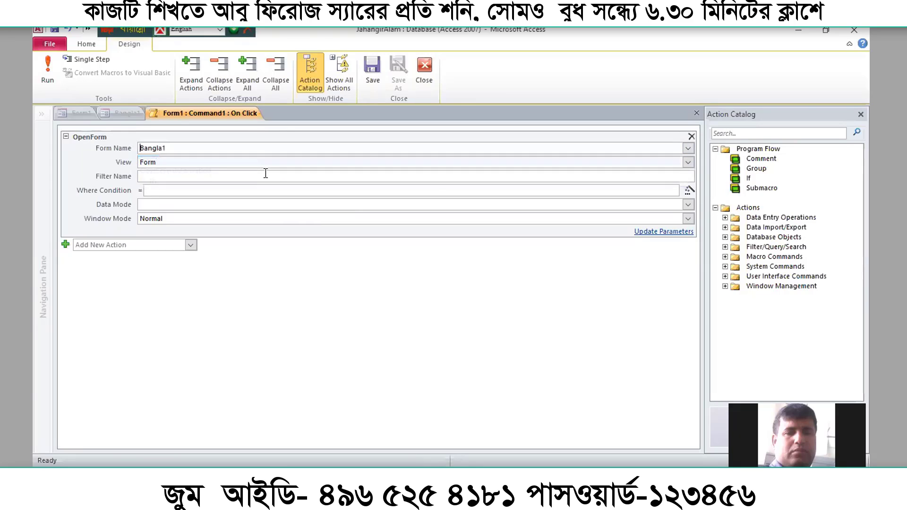
# Set the OpenForm action's View to Datasheet and Window Mode to Dialog, and close the macro
pyautogui.click(169, 161)
pyautogui.click(688, 163)
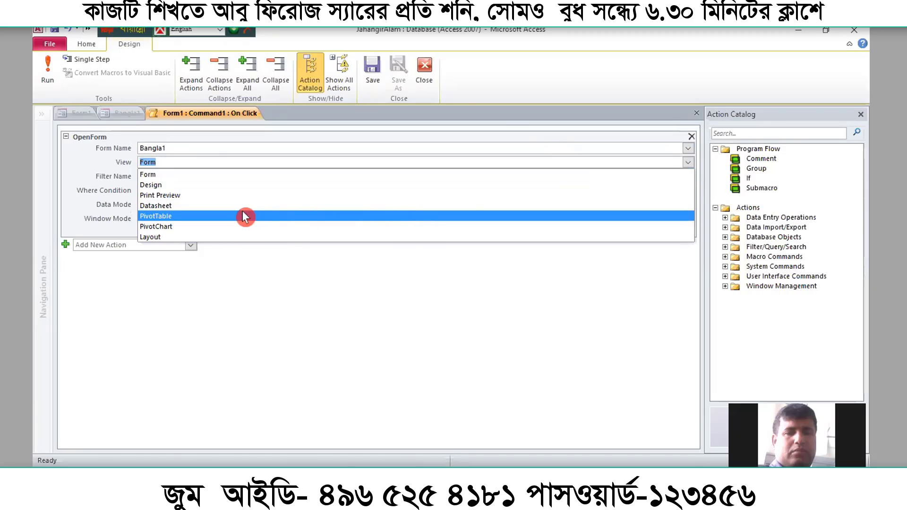
pyautogui.click(203, 206)
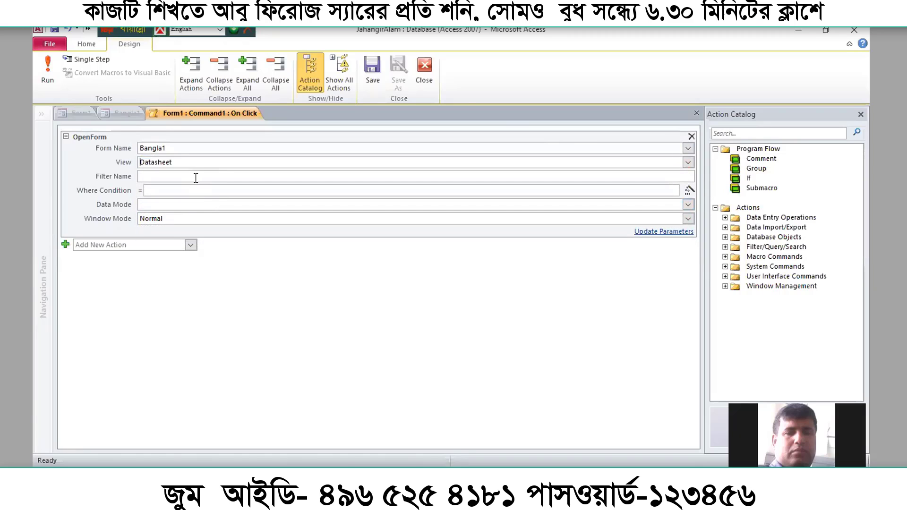
pyautogui.click(192, 218)
pyautogui.click(687, 218)
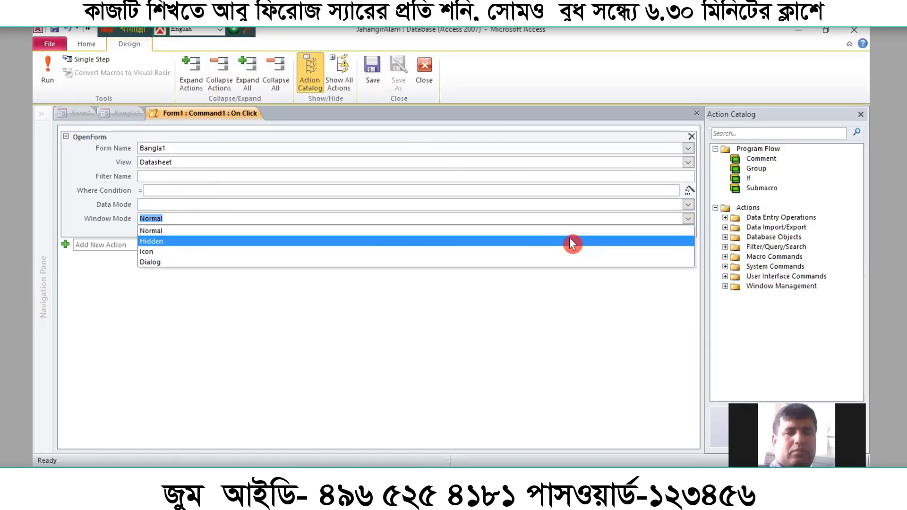
pyautogui.click(222, 262)
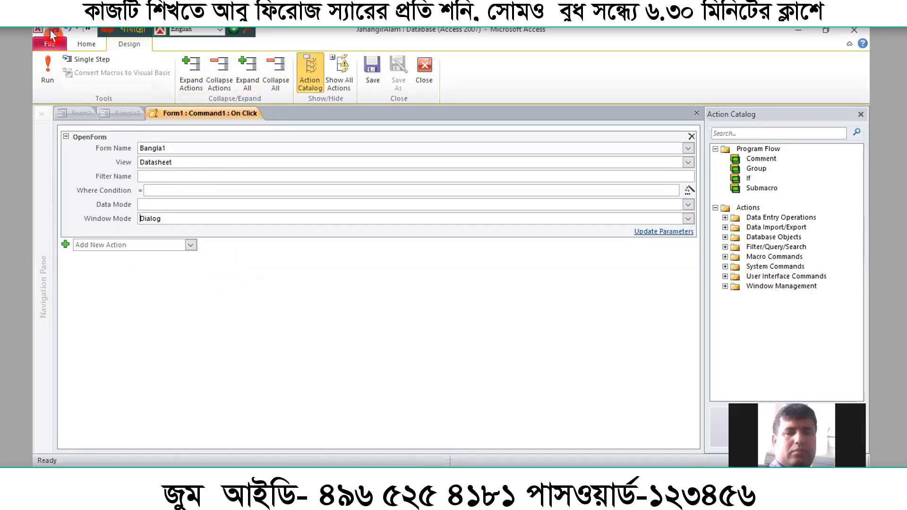
pyautogui.click(46, 85)
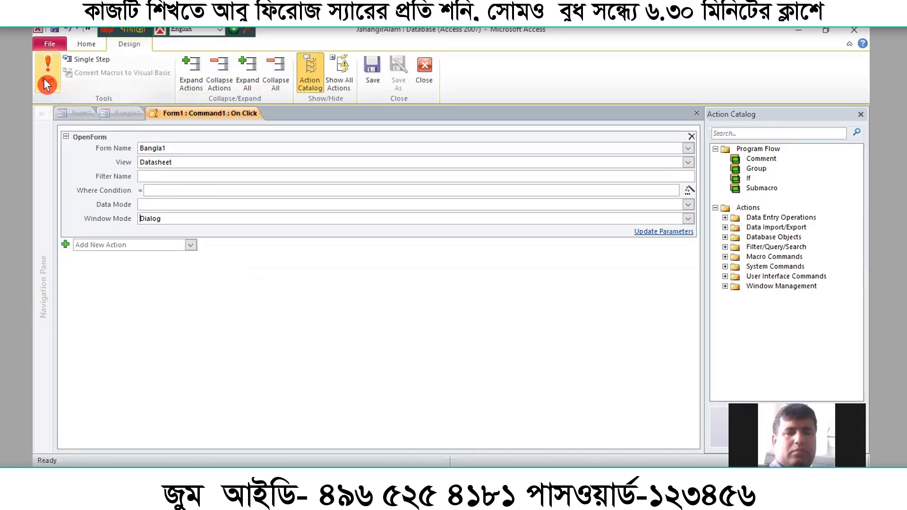
pyautogui.click(422, 79)
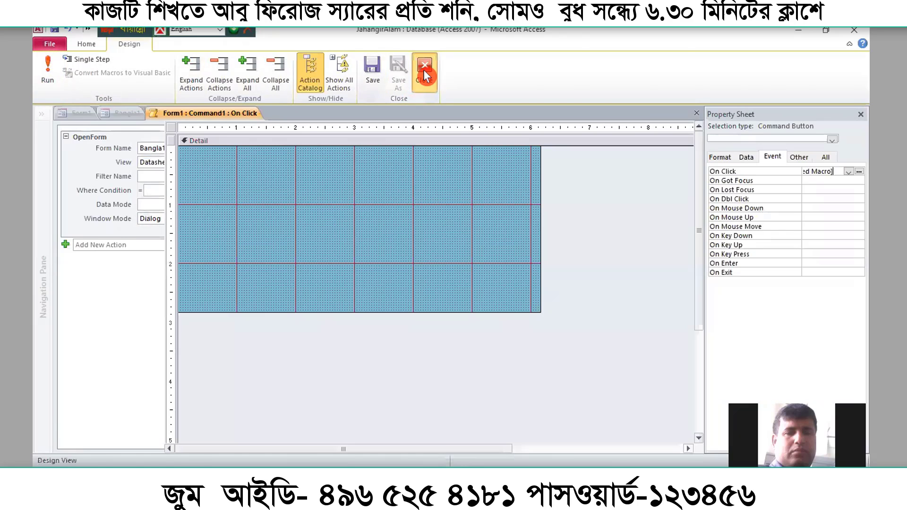
# Test the Open Bangla button's macro in Form view without saving Form1, and return Form1 to Design view
pyautogui.click(54, 29)
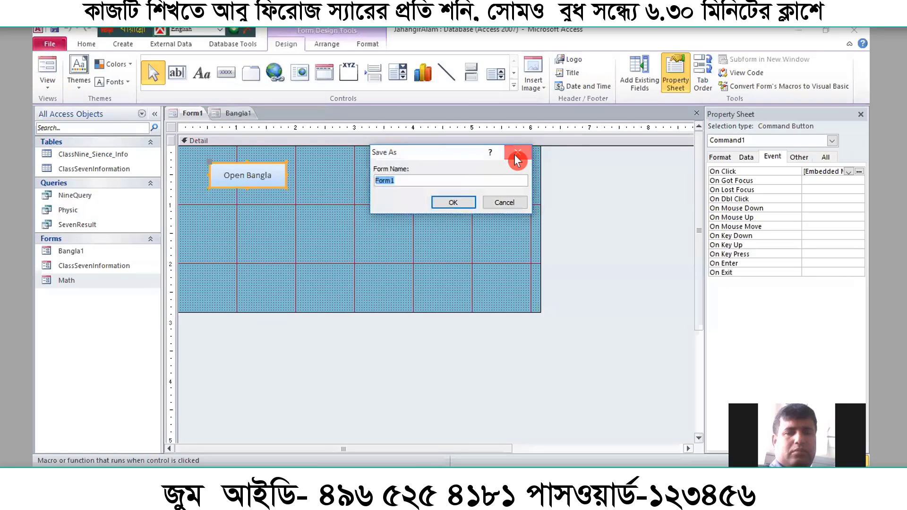
pyautogui.click(517, 152)
pyautogui.click(47, 78)
pyautogui.click(260, 151)
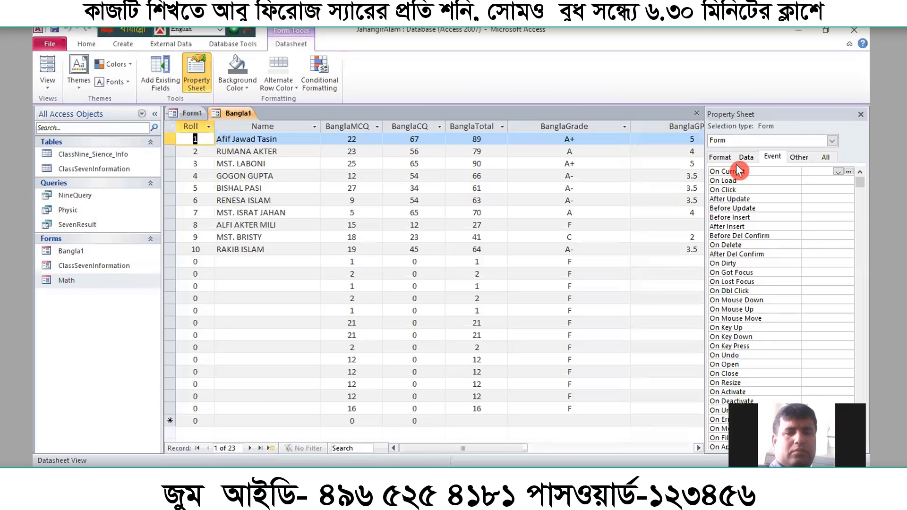
pyautogui.click(860, 113)
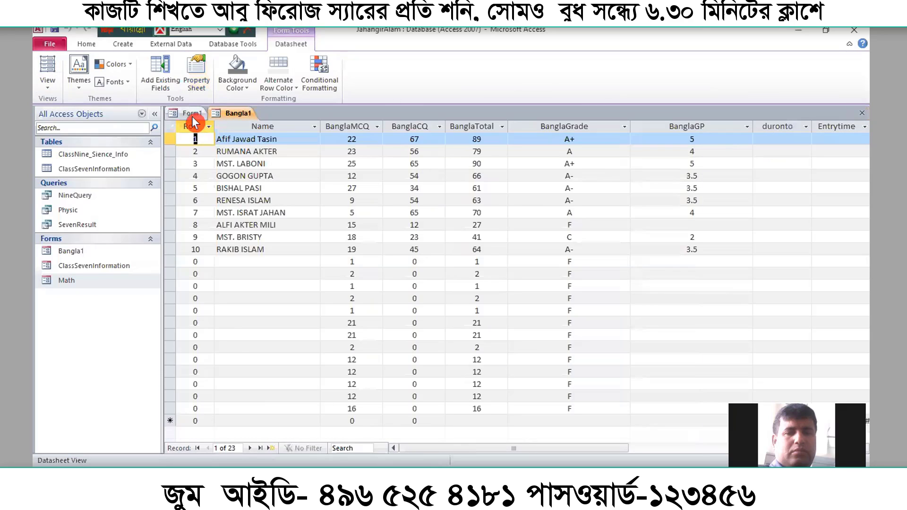
pyautogui.rightClick(192, 116)
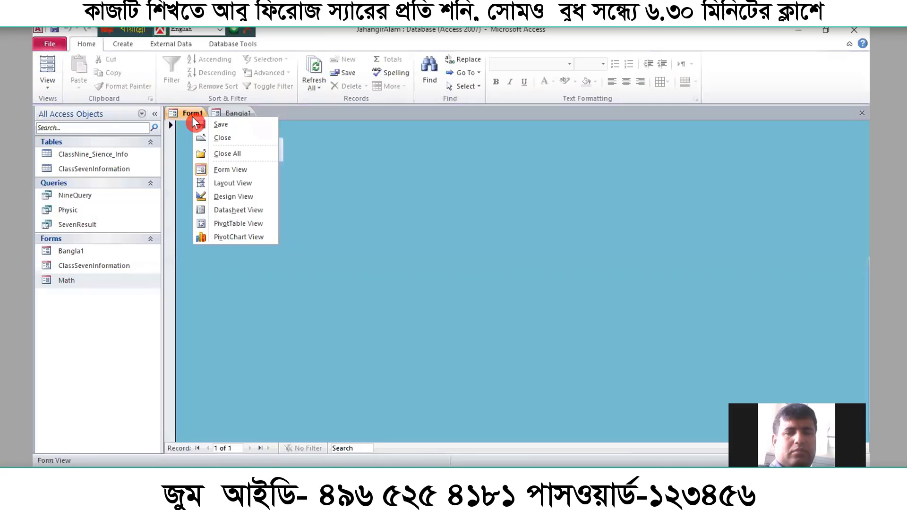
pyautogui.click(245, 200)
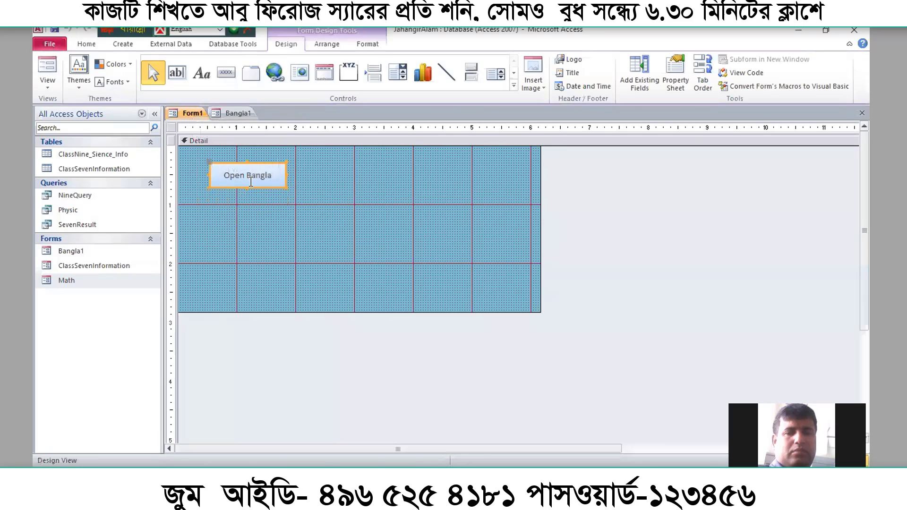
# Open the Bangla1 form in Design view, set its Pop Up property to Yes, and close the form
pyautogui.rightClick(101, 253)
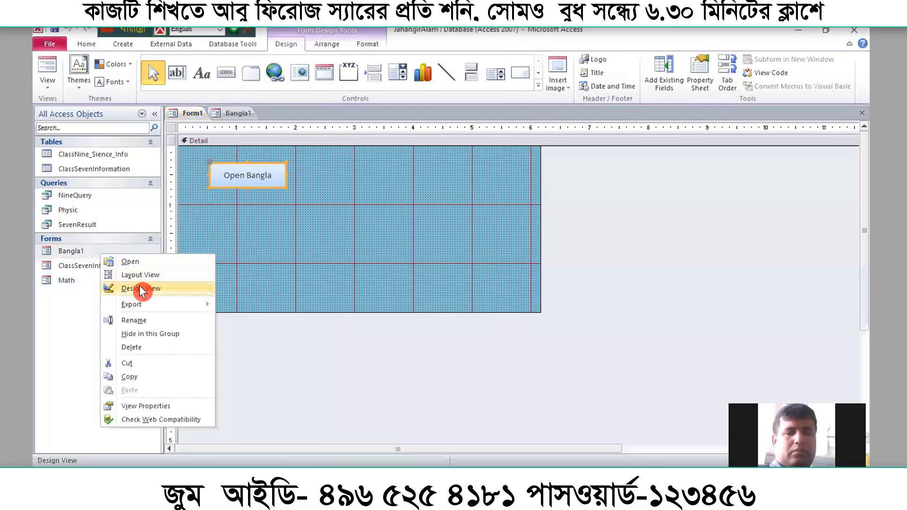
pyautogui.click(141, 288)
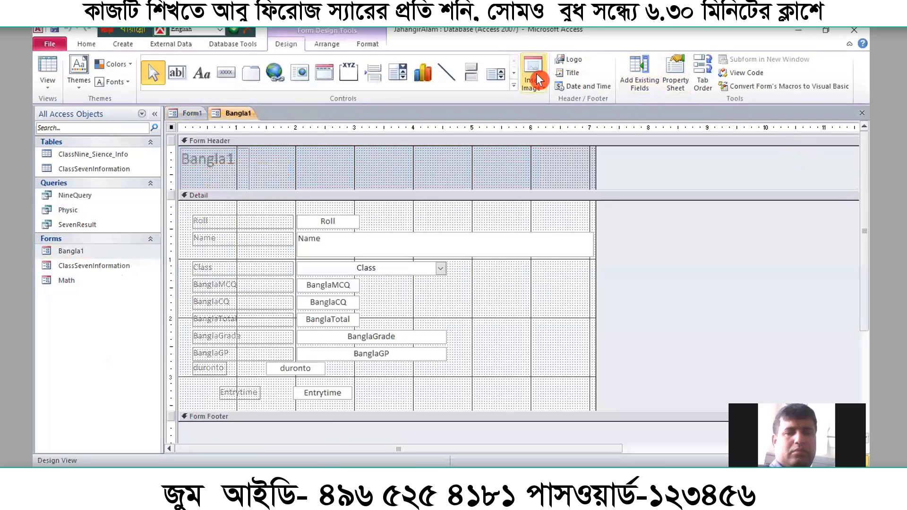
pyautogui.click(675, 76)
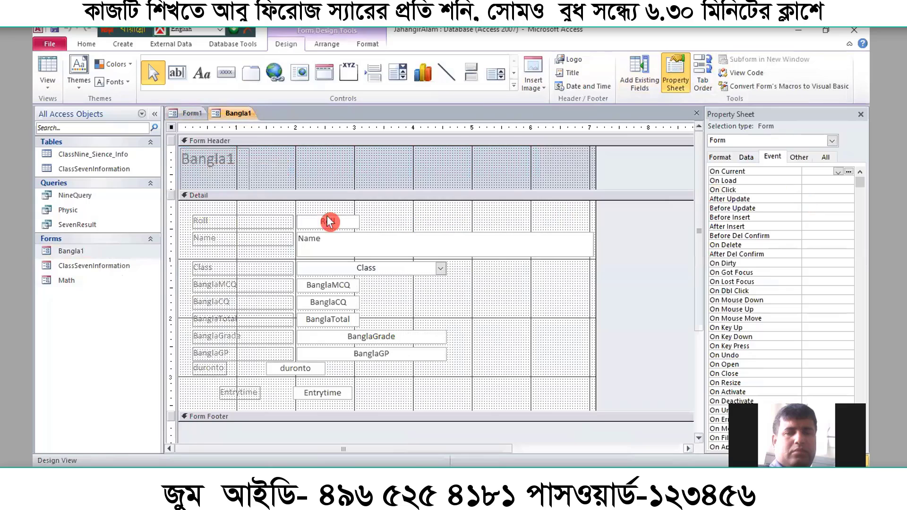
pyautogui.click(825, 156)
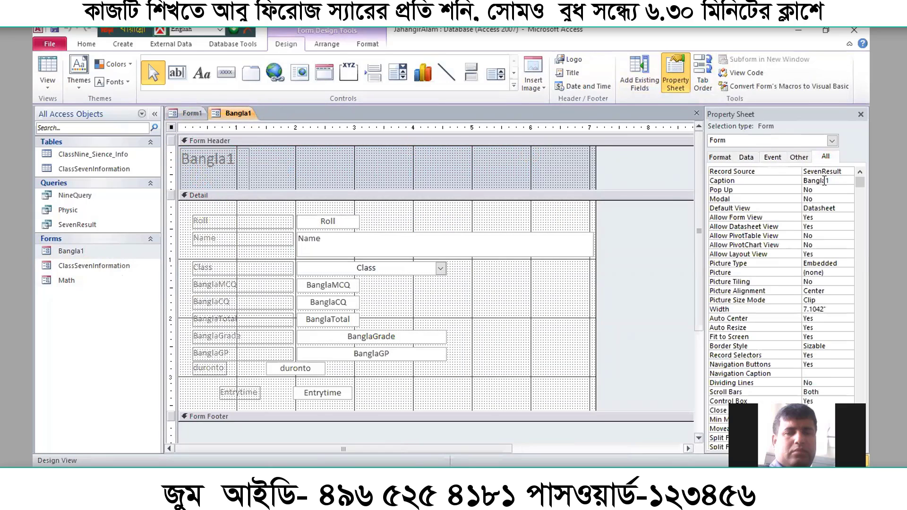
pyautogui.doubleClick(835, 189)
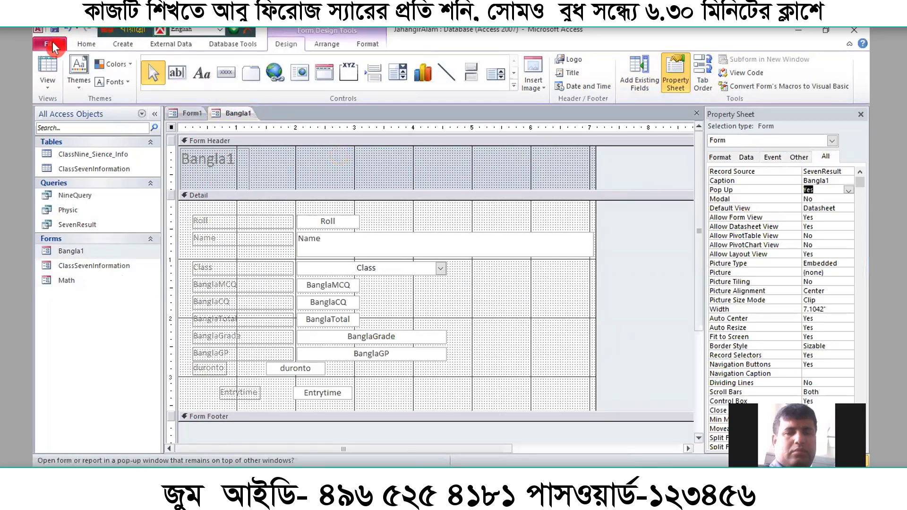
pyautogui.click(861, 114)
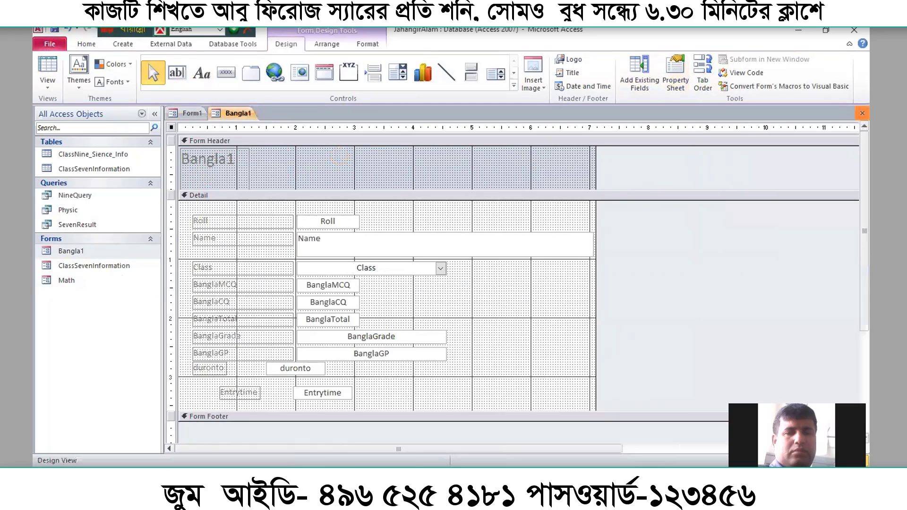
pyautogui.click(861, 113)
# Test the Open Bangla button in Form view, close the Bangla1 window, and return Form1 to Design view
pyautogui.click(47, 76)
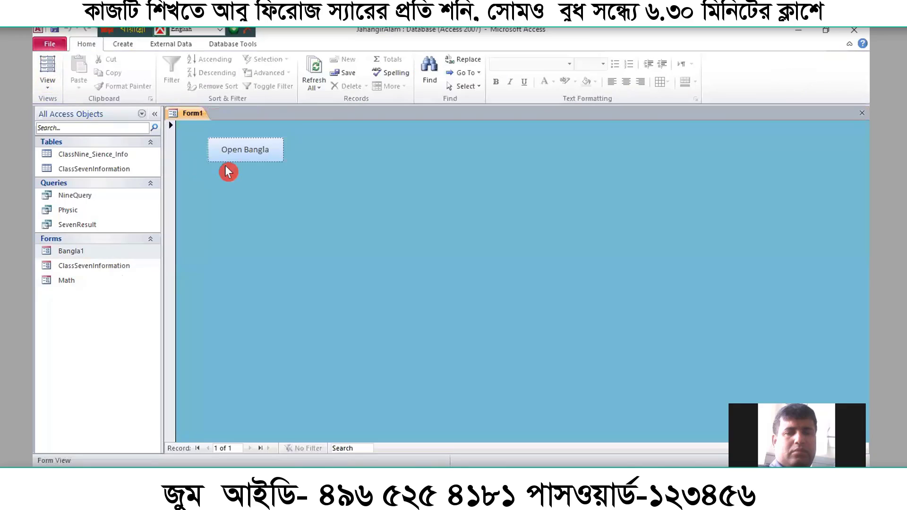
pyautogui.click(250, 152)
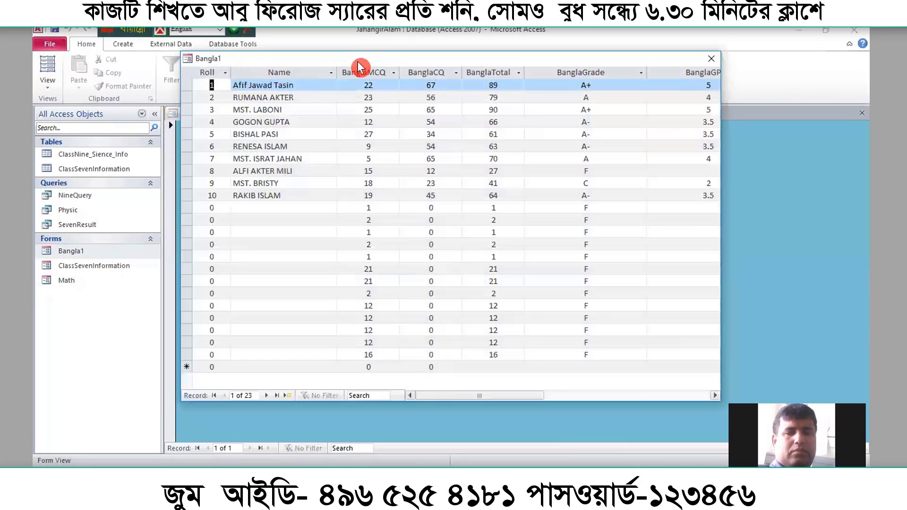
pyautogui.moveTo(357, 66); pyautogui.dragTo(443, 69)
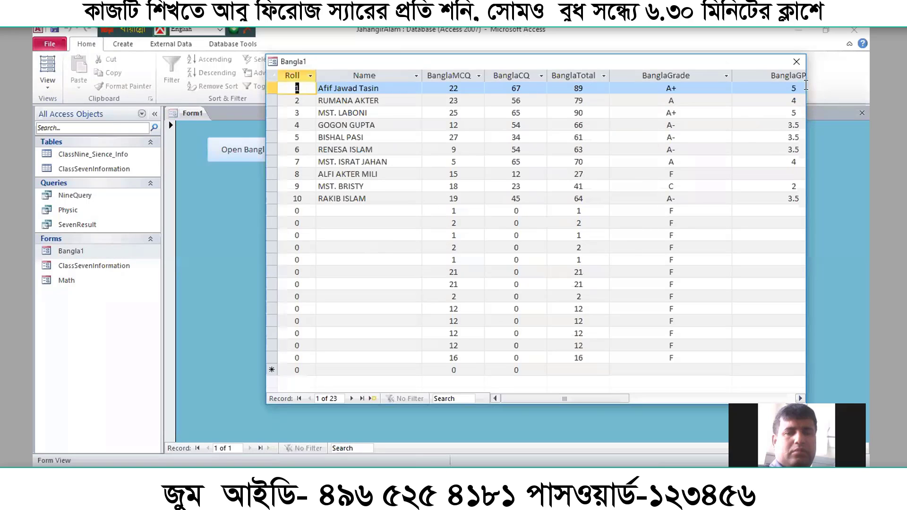
pyautogui.click(796, 61)
pyautogui.rightClick(188, 116)
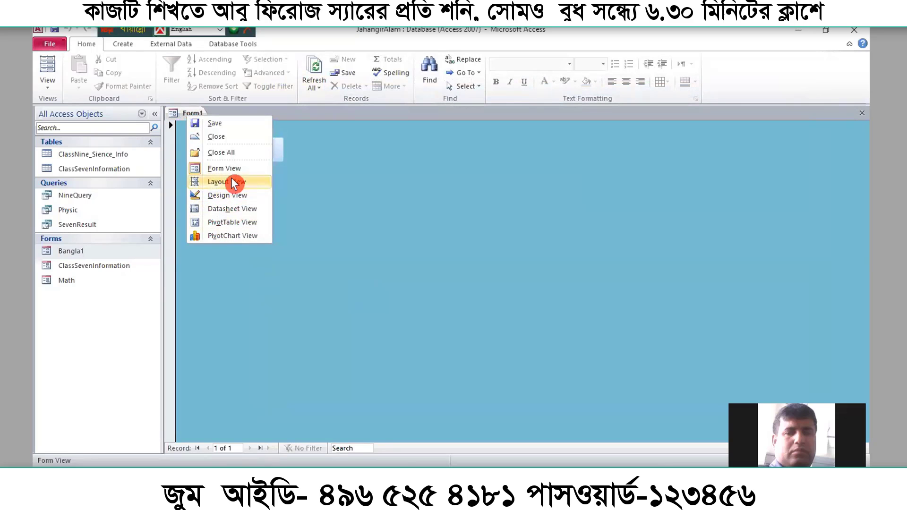
pyautogui.click(232, 195)
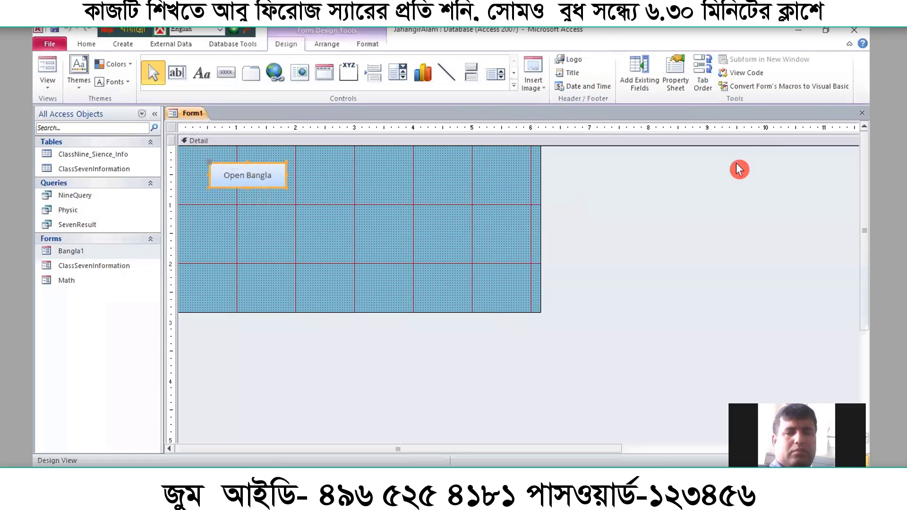
# Set the menu form's Pop Up property to Yes and save the form as Form1
pyautogui.click(675, 73)
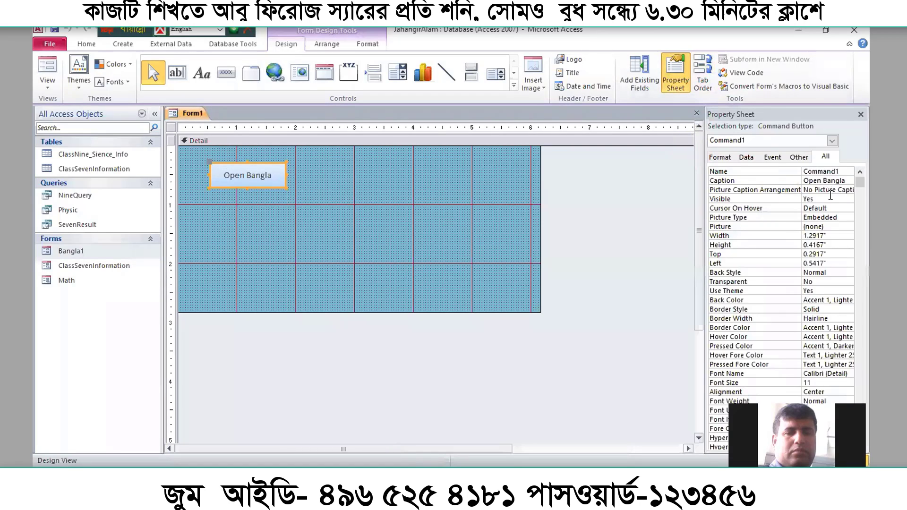
pyautogui.click(828, 158)
pyautogui.click(171, 127)
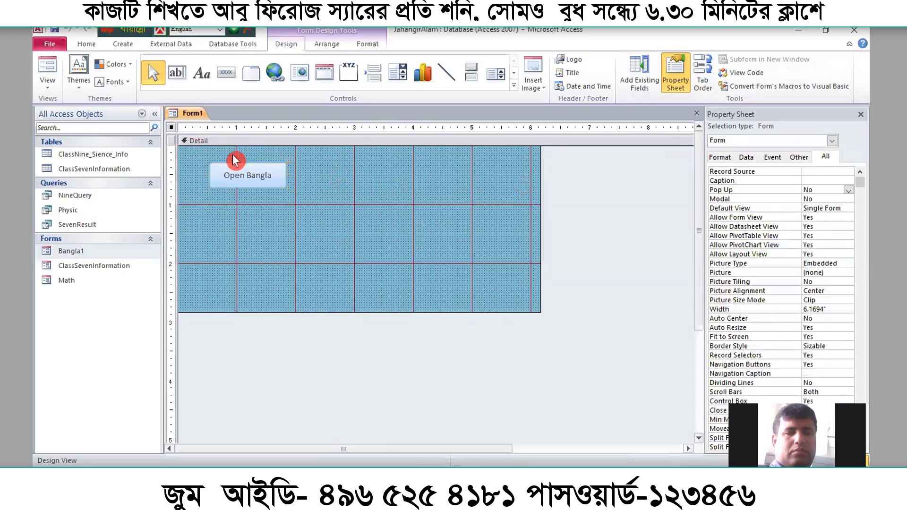
pyautogui.doubleClick(820, 190)
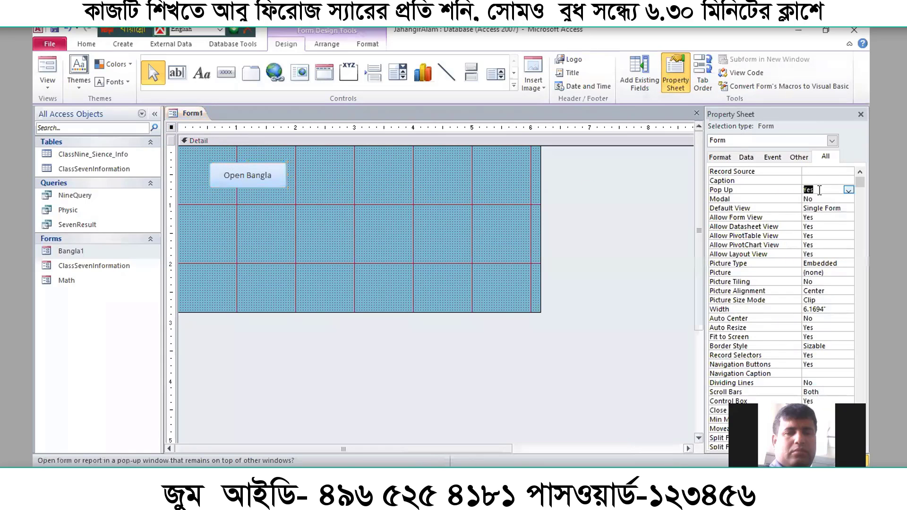
pyautogui.click(55, 30)
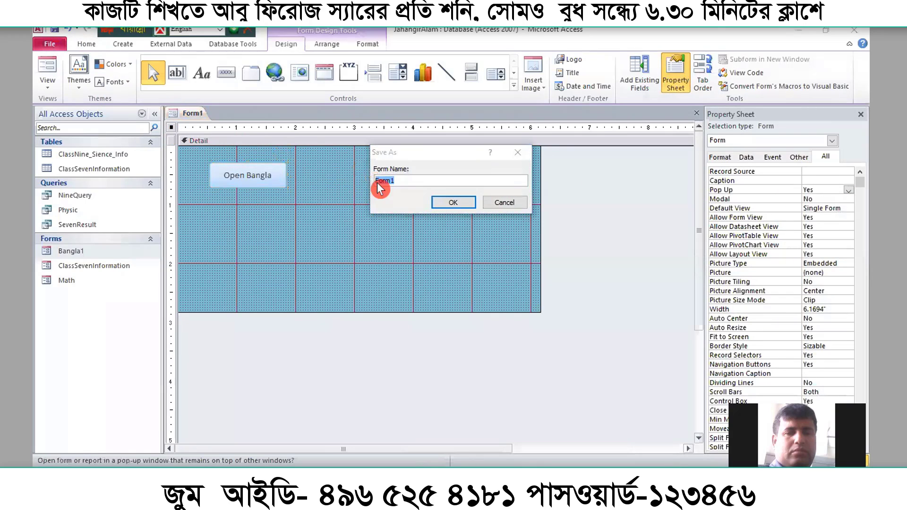
pyautogui.click(455, 203)
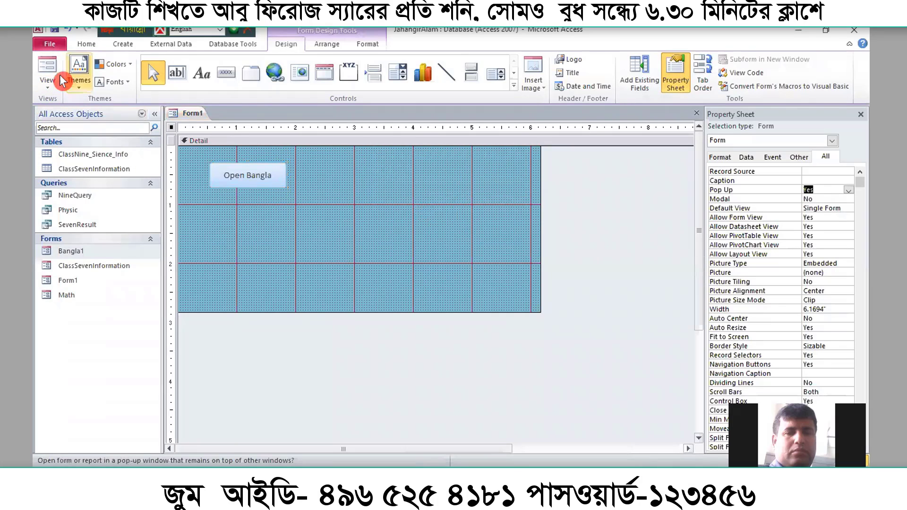
# Preview Form1 as a pop-up window in Form view, move the window, and return the form to Design view
pyautogui.click(47, 68)
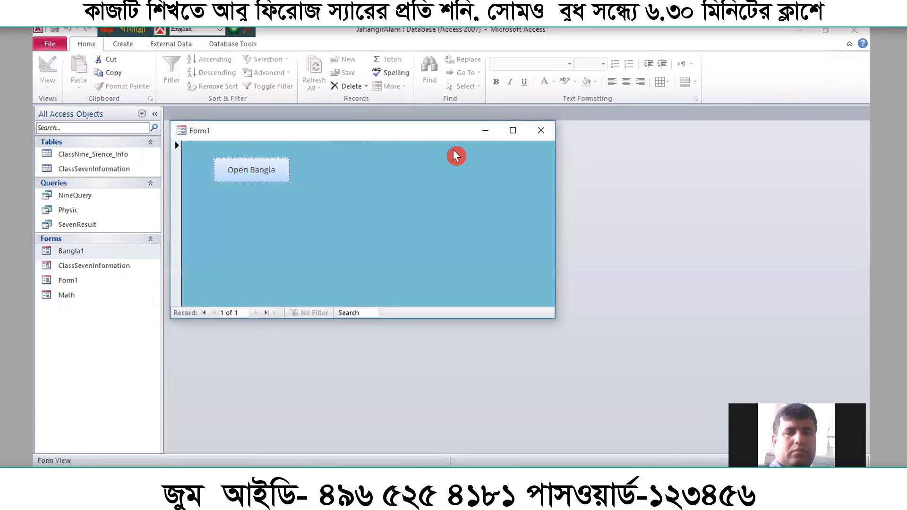
pyautogui.moveTo(385, 144); pyautogui.dragTo(447, 156)
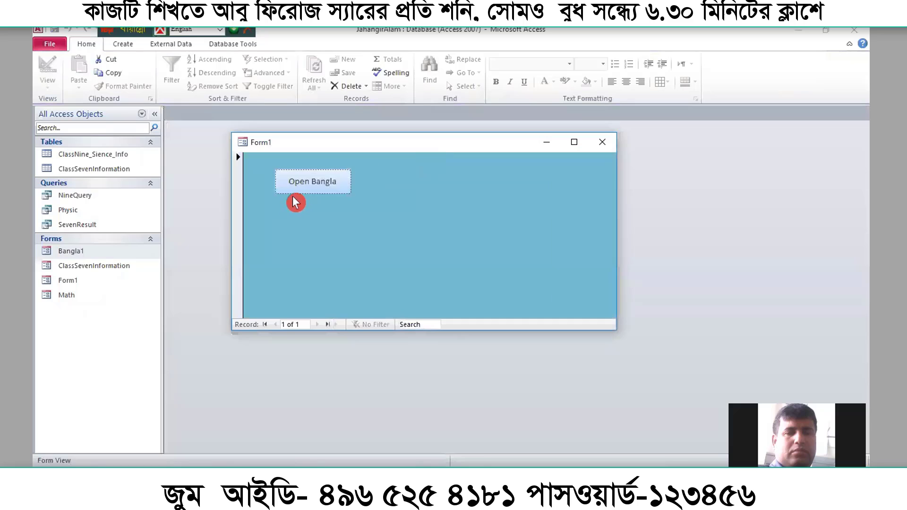
pyautogui.rightClick(435, 150)
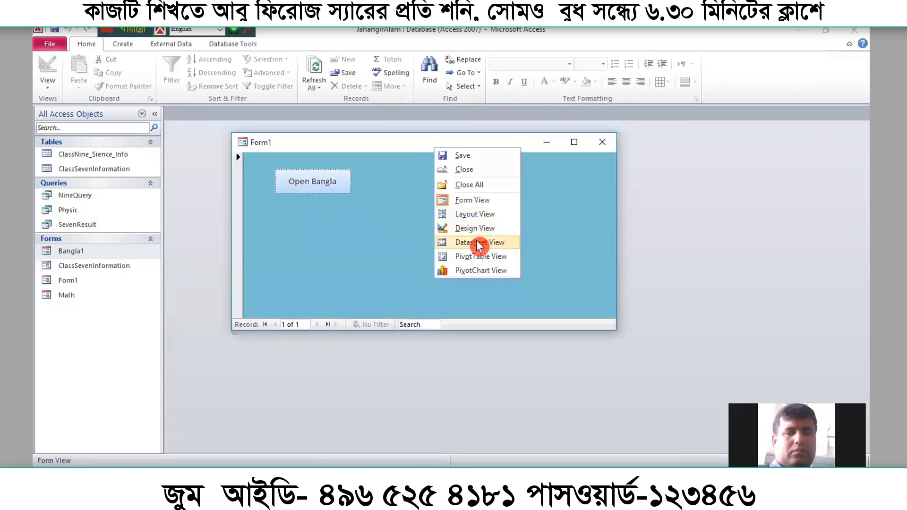
pyautogui.click(478, 228)
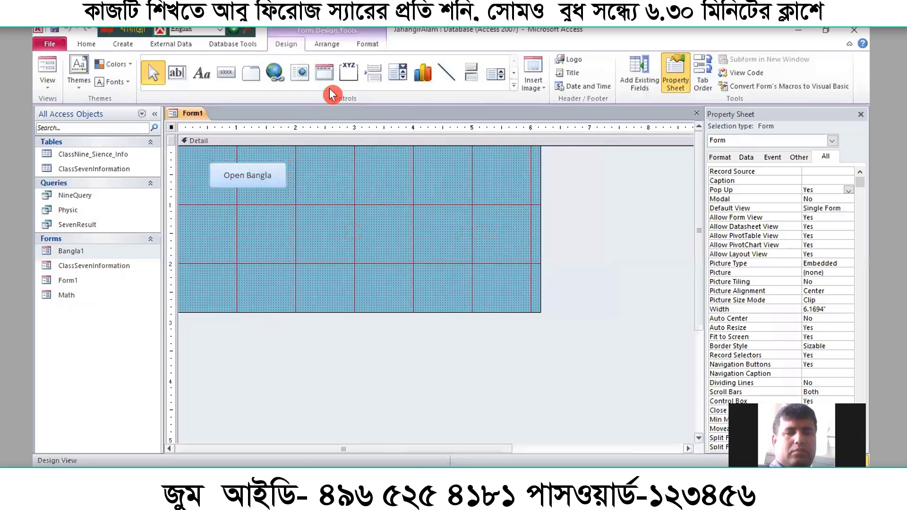
# Add a command button about 1.46 by 0.38 inches below Open Bangla, without the wizard, and caption it Math
pyautogui.click(226, 72)
pyautogui.moveTo(219, 196)
pyautogui.mouseDown()
pyautogui.moveTo(270, 219)
pyautogui.moveTo(302, 219)
pyautogui.mouseUp()
pyautogui.click(397, 284)
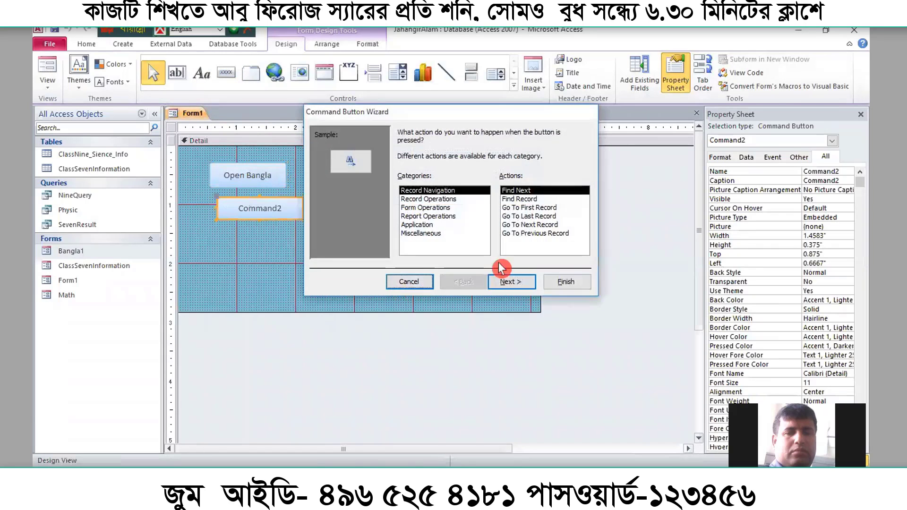
pyautogui.moveTo(842, 180); pyautogui.dragTo(754, 180)
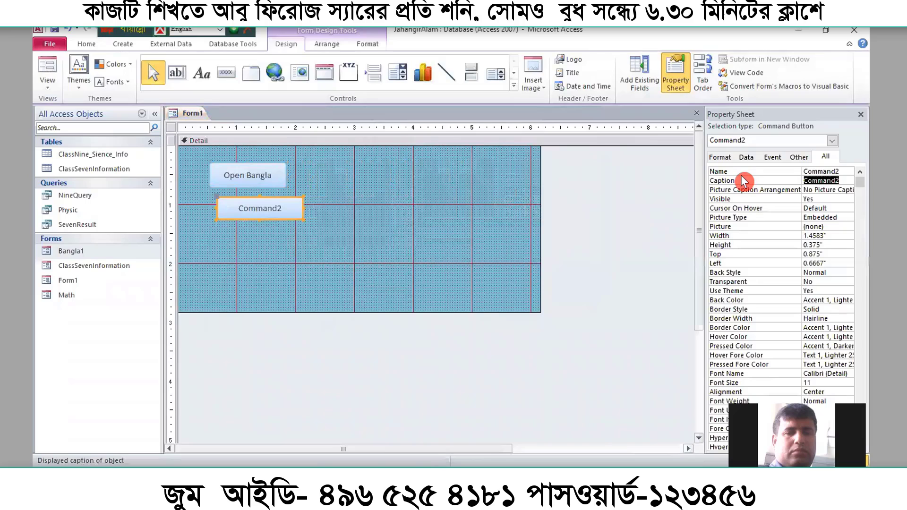
pyautogui.write('Math')
# Build an On Click macro for the Math button with an OpenForm action and Math as the form name
pyautogui.click(772, 157)
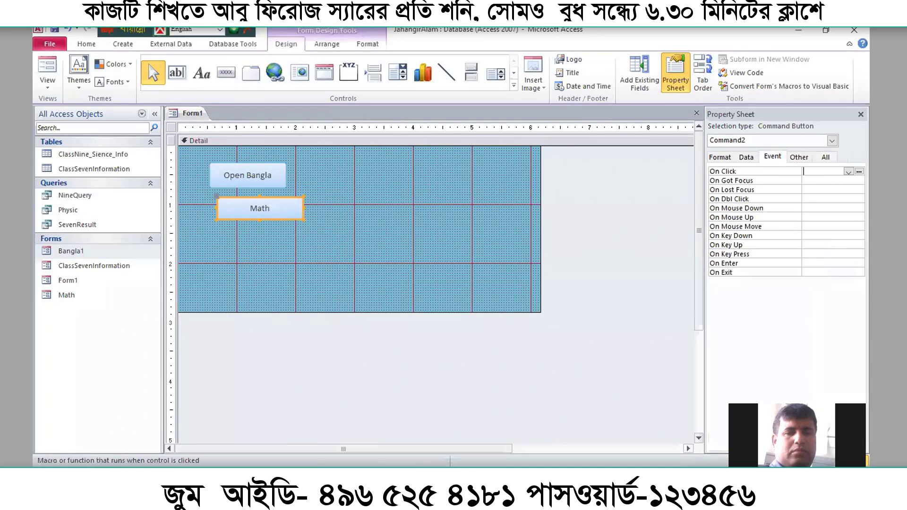
pyautogui.click(858, 172)
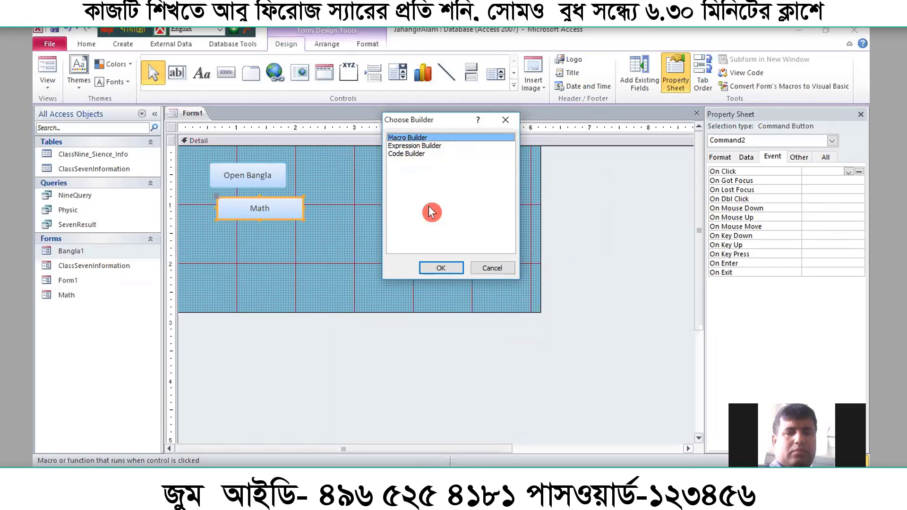
pyautogui.click(439, 273)
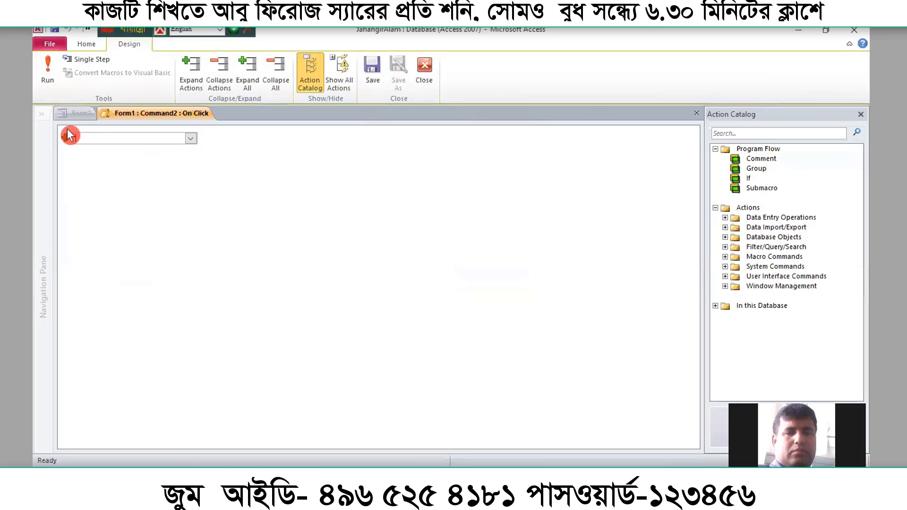
pyautogui.click(191, 139)
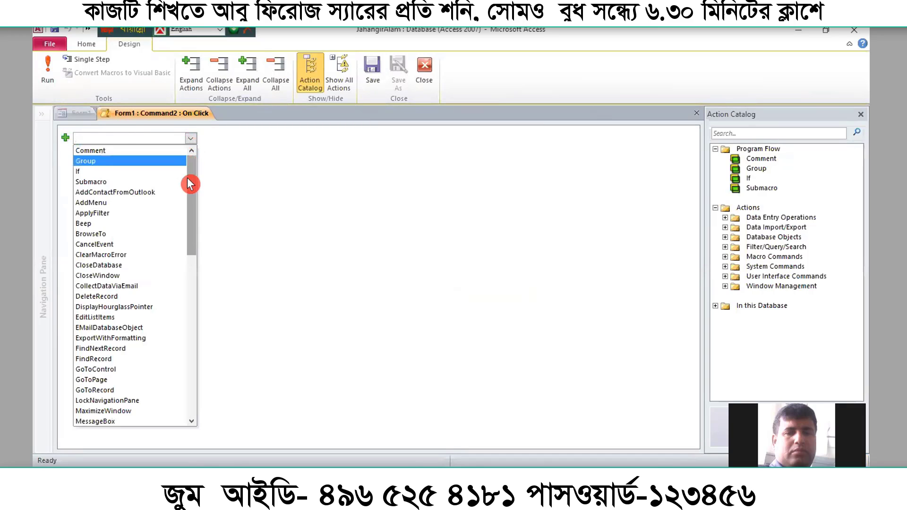
pyautogui.moveTo(192, 185); pyautogui.dragTo(196, 273)
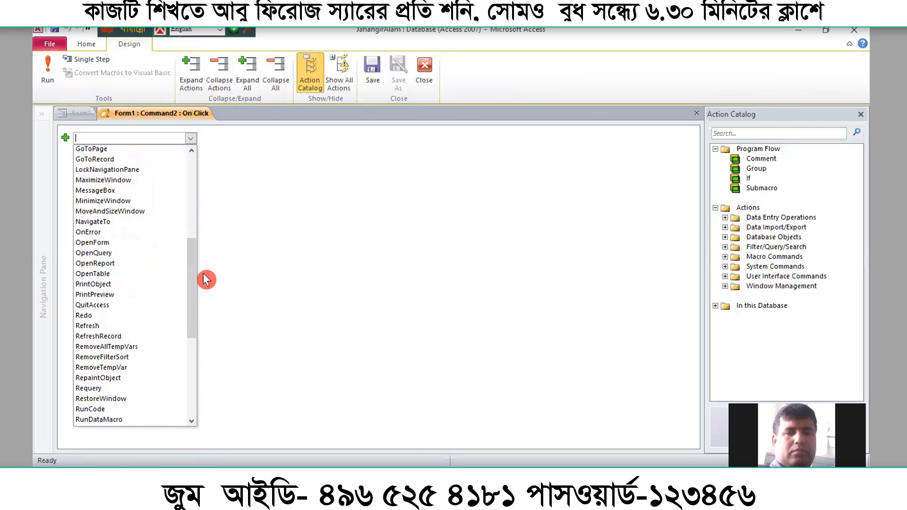
pyautogui.click(118, 243)
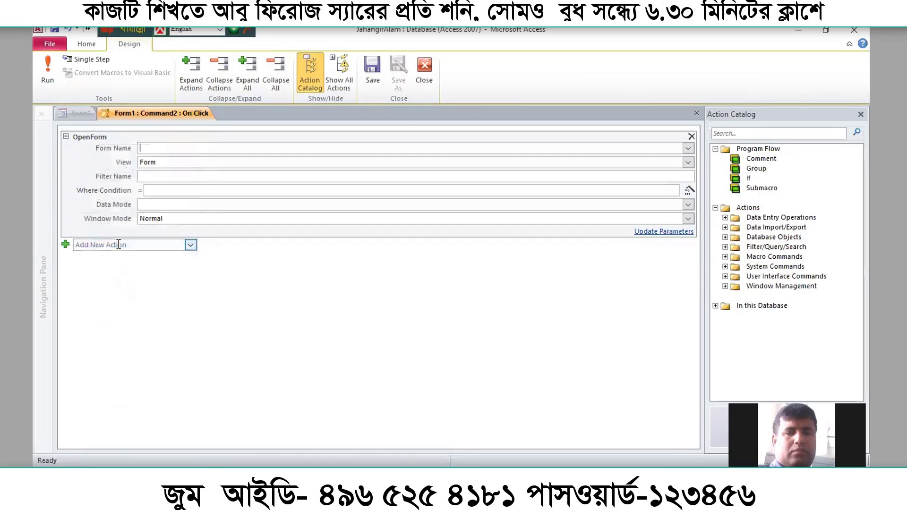
pyautogui.click(688, 149)
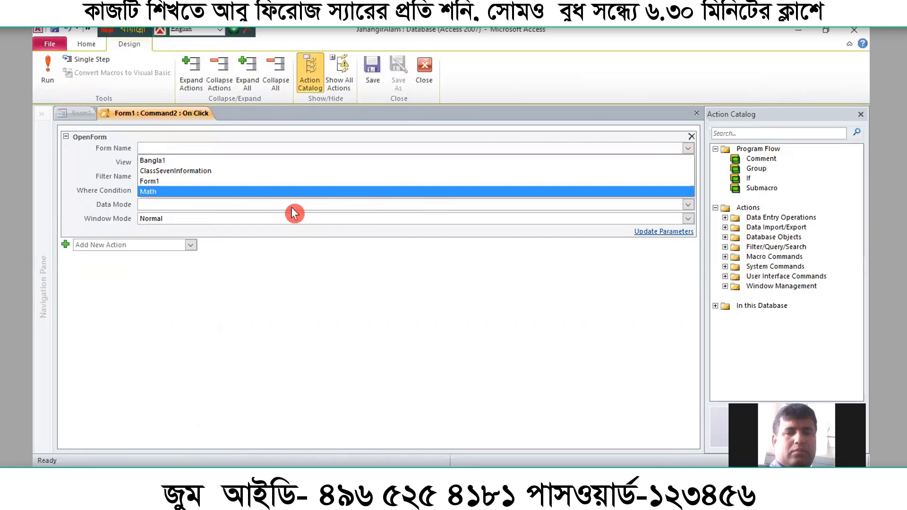
pyautogui.click(180, 191)
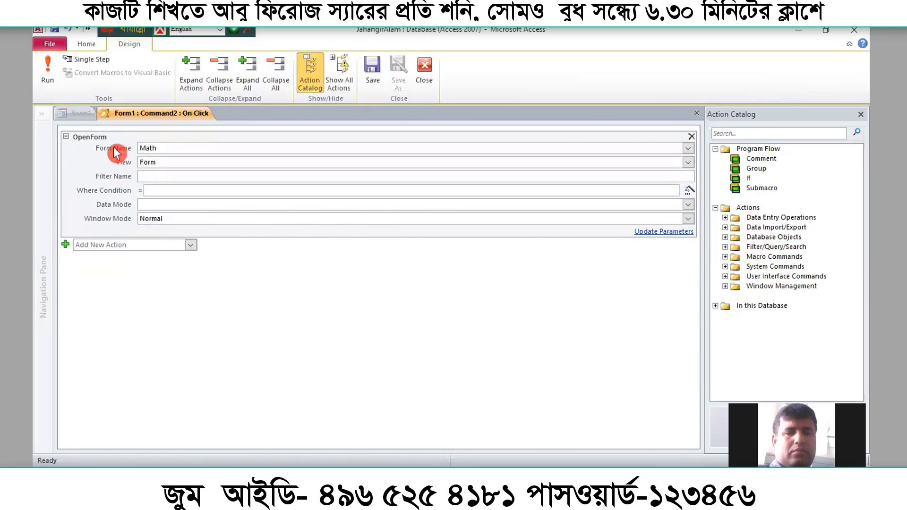
# Set the OpenForm action's View to Datasheet and Window Mode to Dialog, then save and close the macro
pyautogui.click(251, 161)
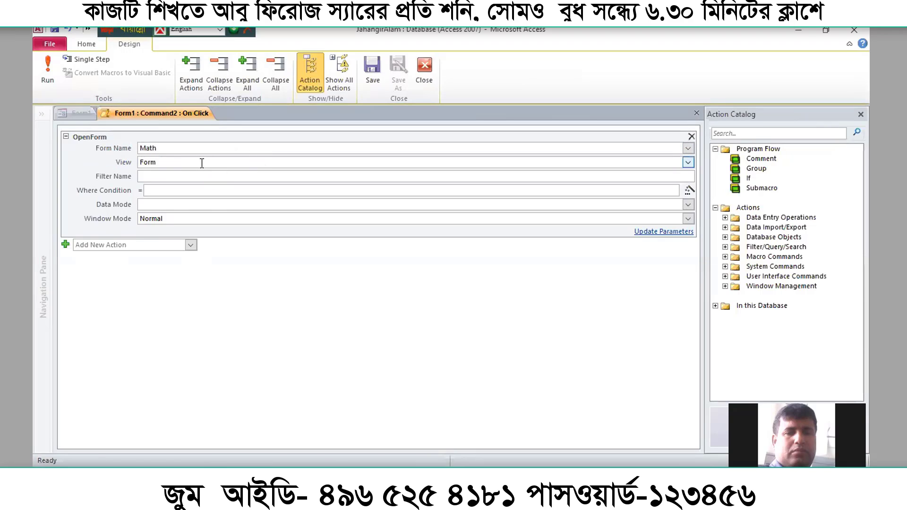
pyautogui.click(687, 162)
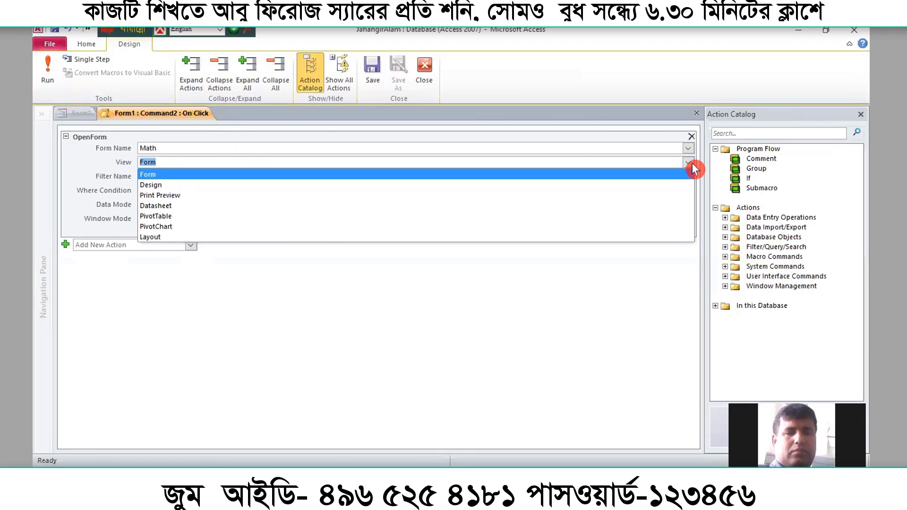
pyautogui.click(304, 206)
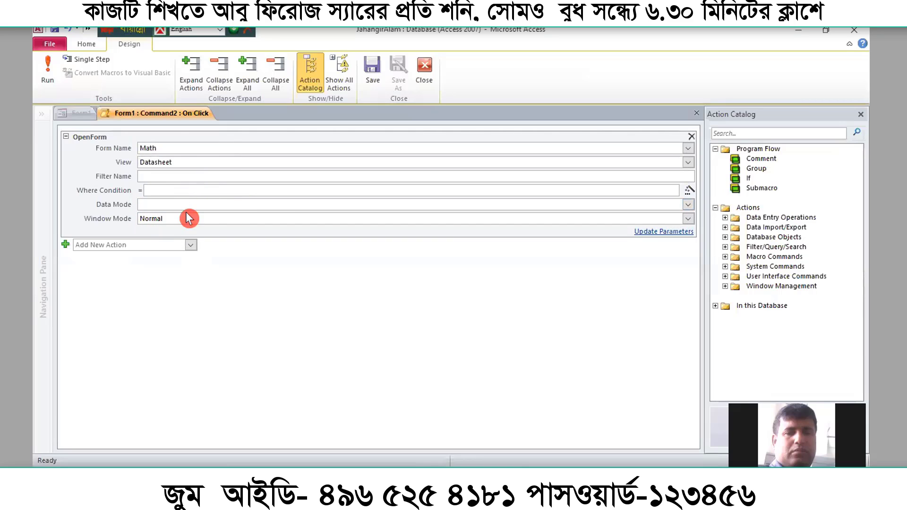
pyautogui.click(187, 214)
pyautogui.click(687, 220)
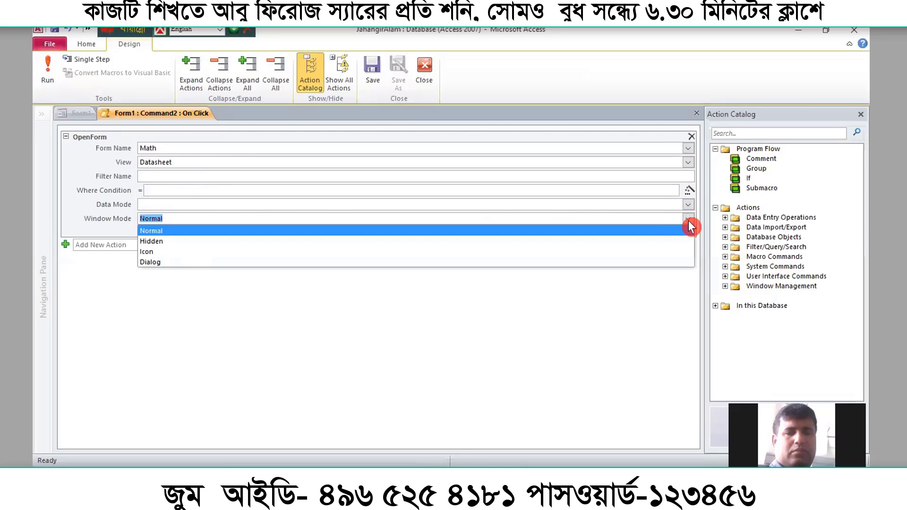
pyautogui.click(339, 263)
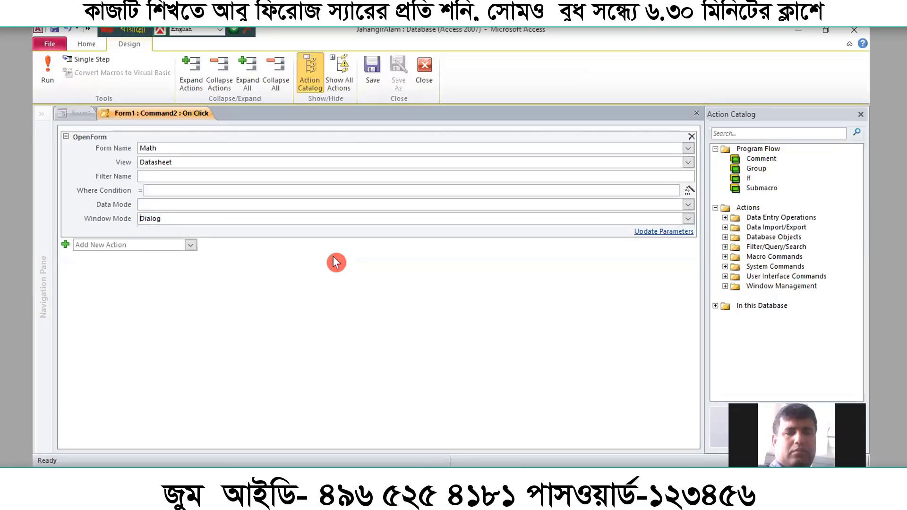
pyautogui.click(364, 70)
pyautogui.click(424, 71)
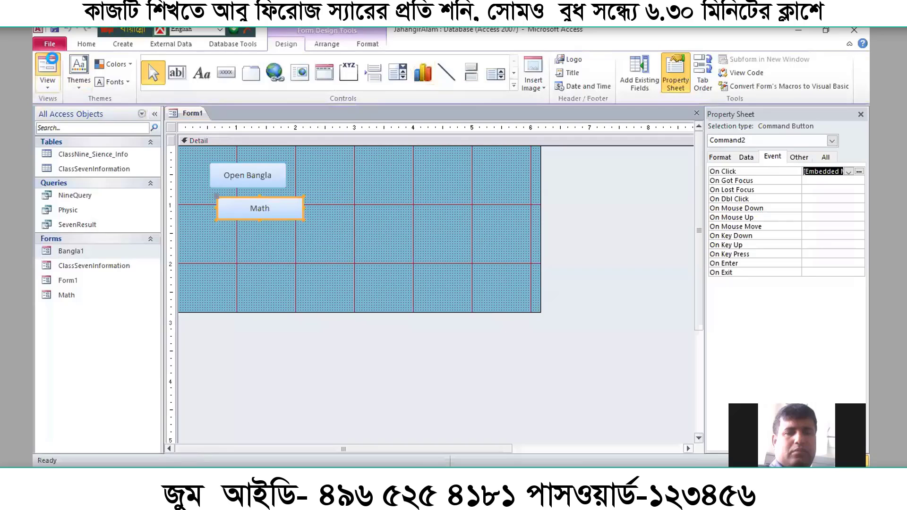
# Preview Form1 in Form view and test the Open Bangla and Math buttons, closing each mark form after viewing it
pyautogui.click(47, 66)
pyautogui.click(241, 178)
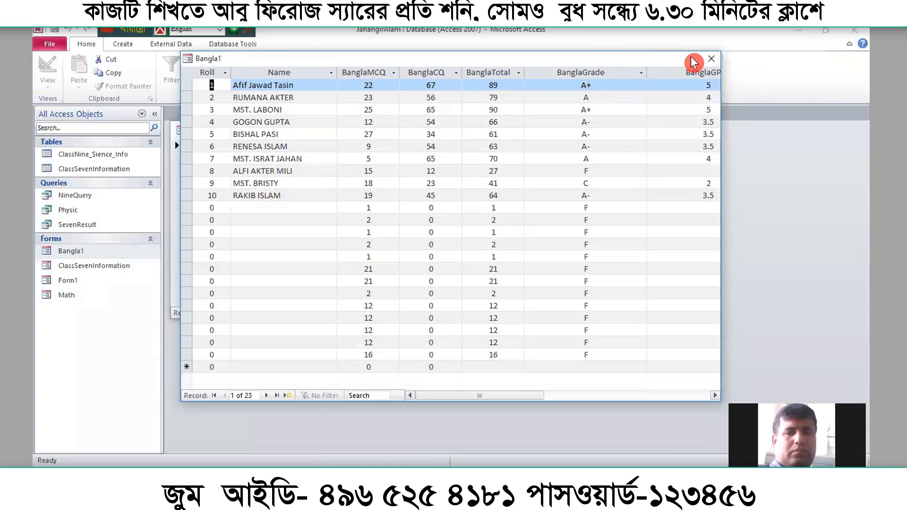
pyautogui.click(711, 59)
pyautogui.click(282, 201)
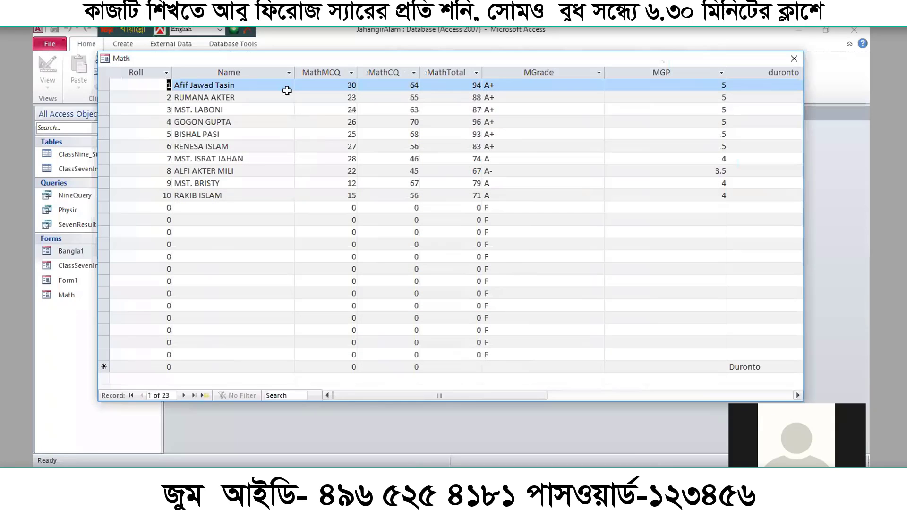
pyautogui.click(334, 71)
pyautogui.click(418, 71)
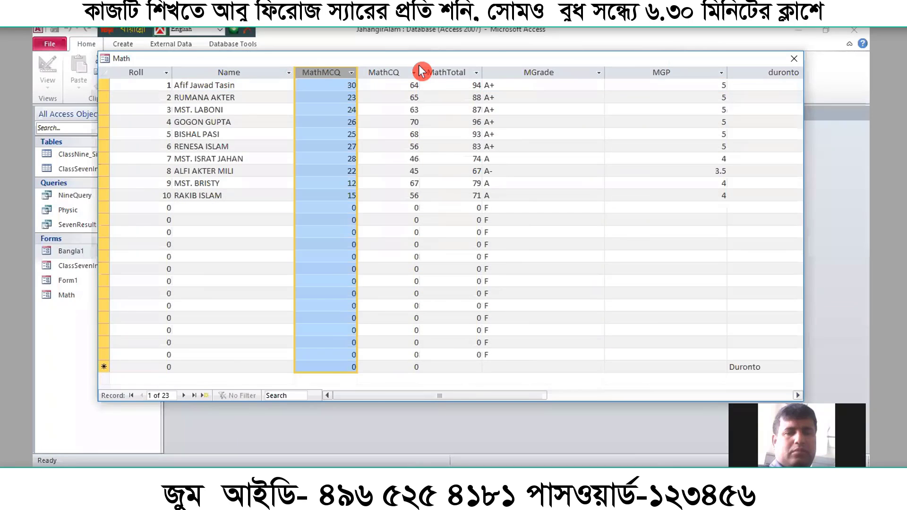
pyautogui.click(797, 57)
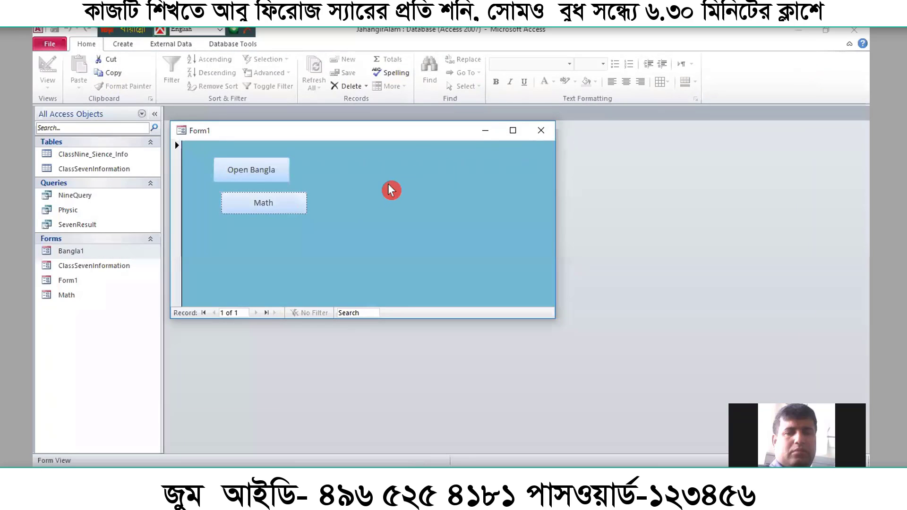
# Return Form1 to Design view and use the Command Button Wizard to add a Quit Application button with the text Quit App below Math
pyautogui.rightClick(335, 140)
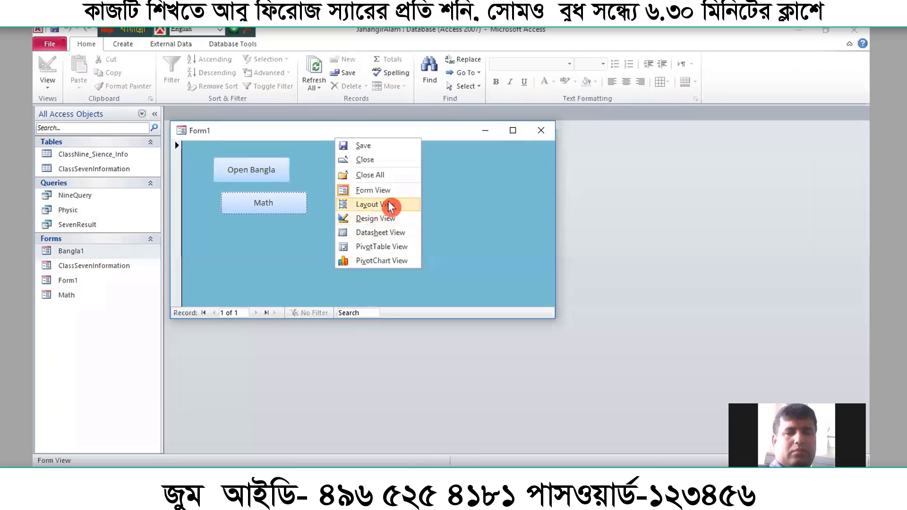
pyautogui.click(392, 222)
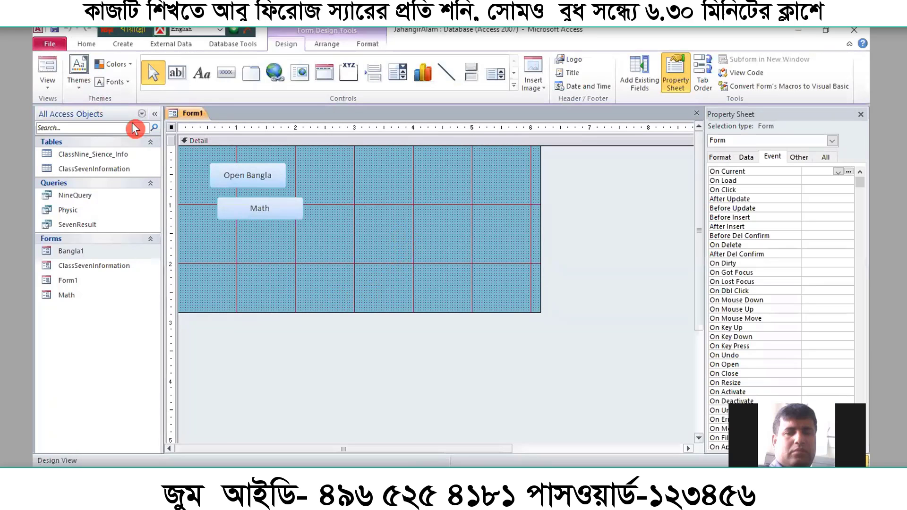
pyautogui.click(226, 74)
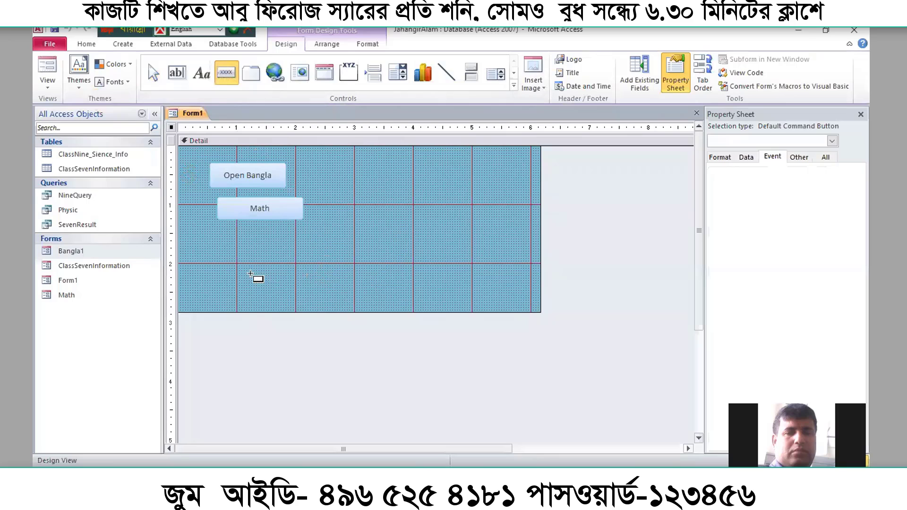
pyautogui.moveTo(242, 265); pyautogui.dragTo(316, 289)
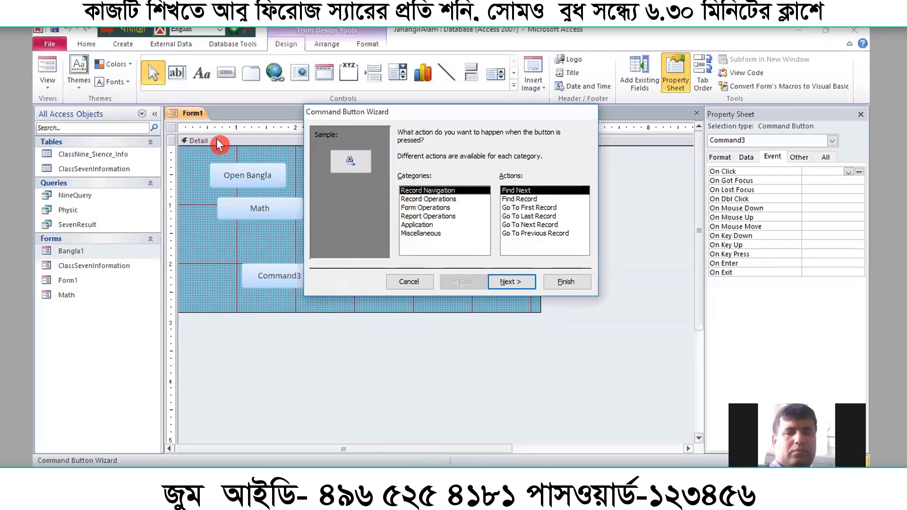
pyautogui.click(437, 234)
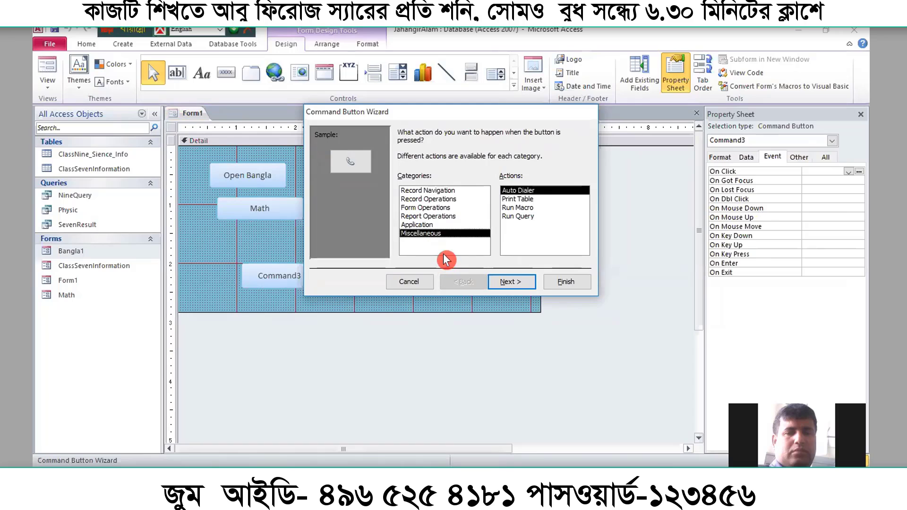
pyautogui.click(424, 225)
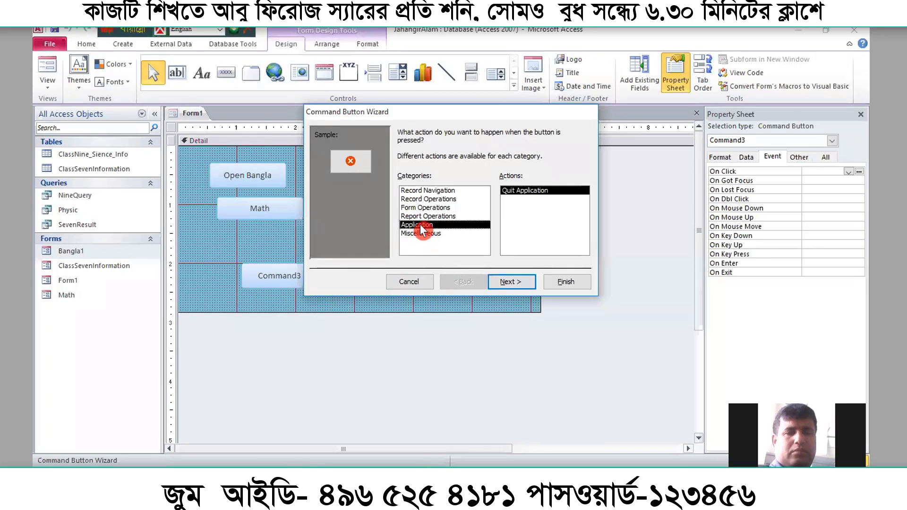
pyautogui.click(509, 282)
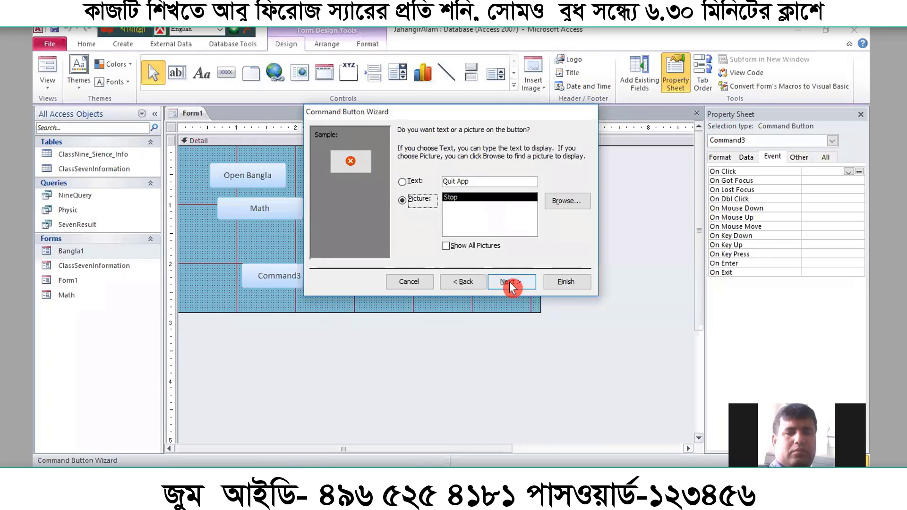
pyautogui.click(402, 182)
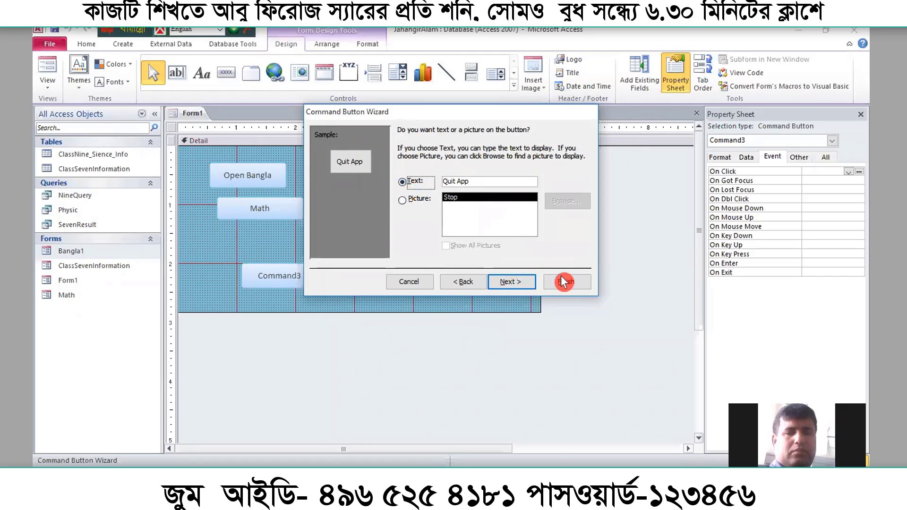
pyautogui.click(511, 282)
pyautogui.click(559, 282)
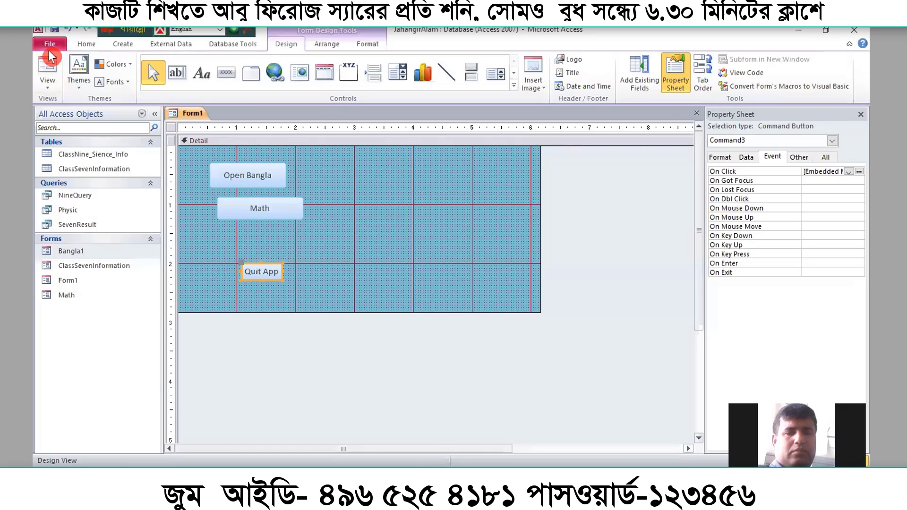
# Test the Quit App button in Form view, and reopen the database from the desktop's Access folder to check Form1
pyautogui.click(48, 66)
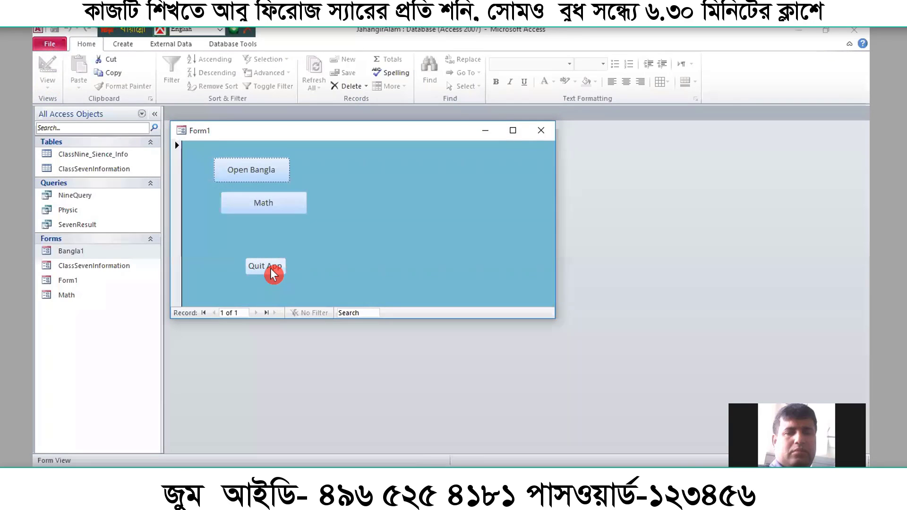
pyautogui.click(272, 272)
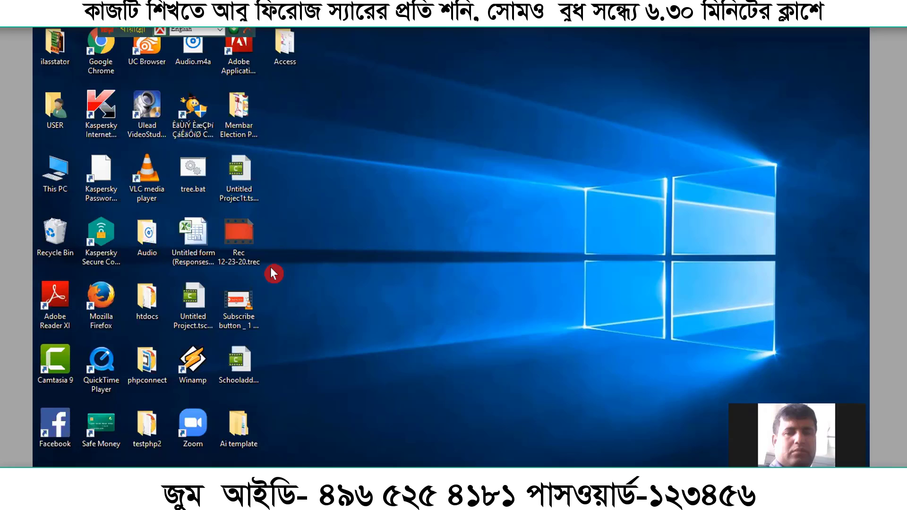
pyautogui.doubleClick(303, 42)
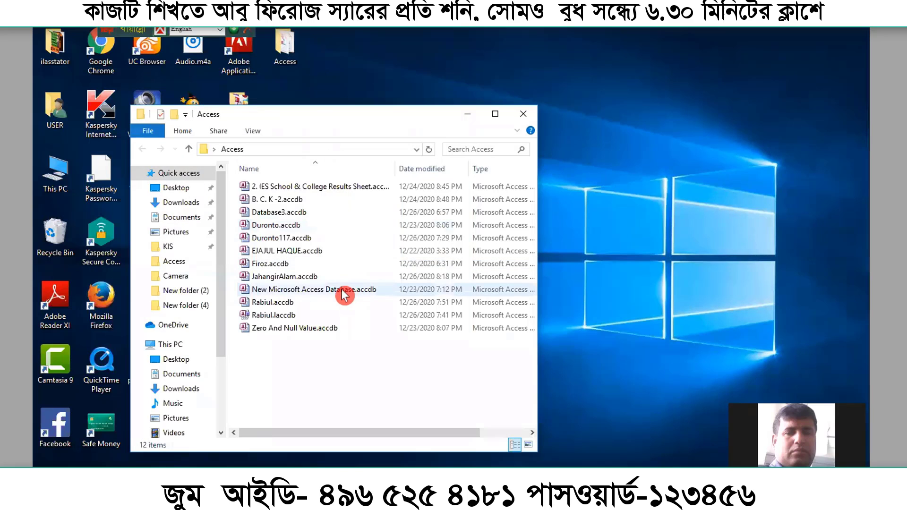
pyautogui.click(303, 279)
pyautogui.doubleClick(304, 279)
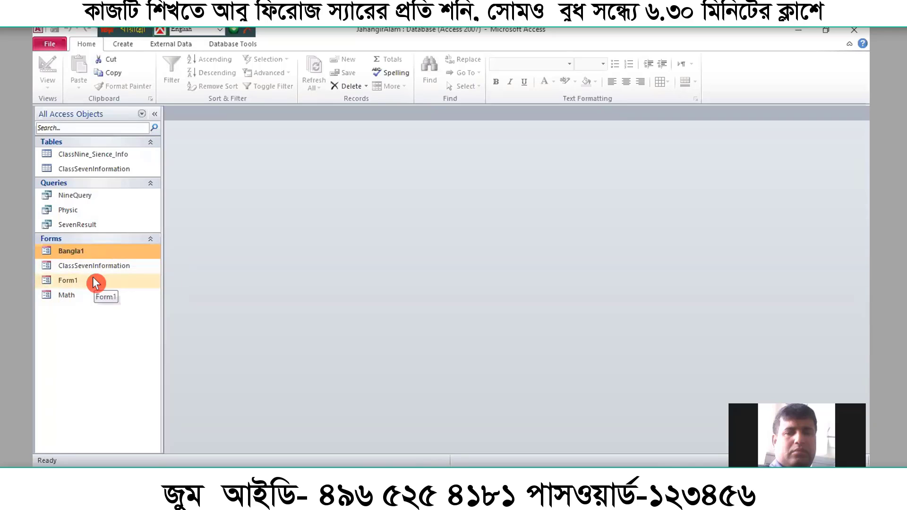
pyautogui.doubleClick(94, 278)
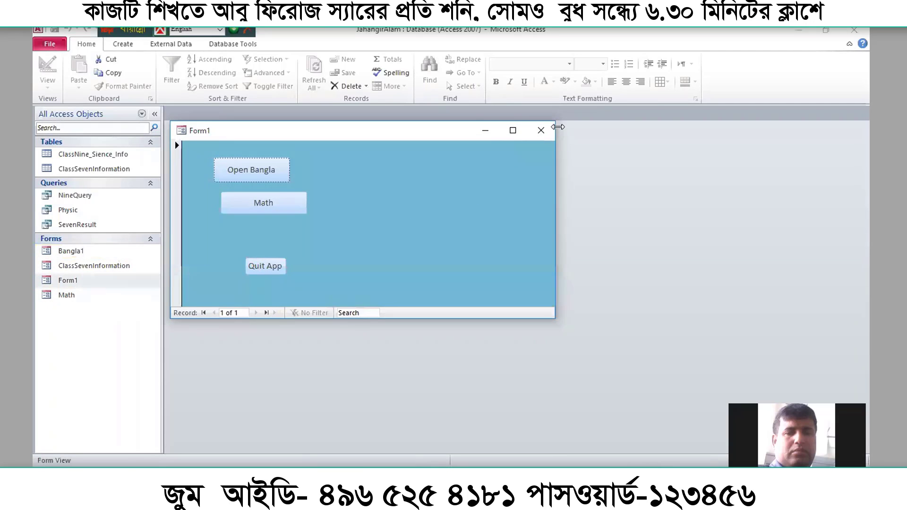
pyautogui.click(540, 130)
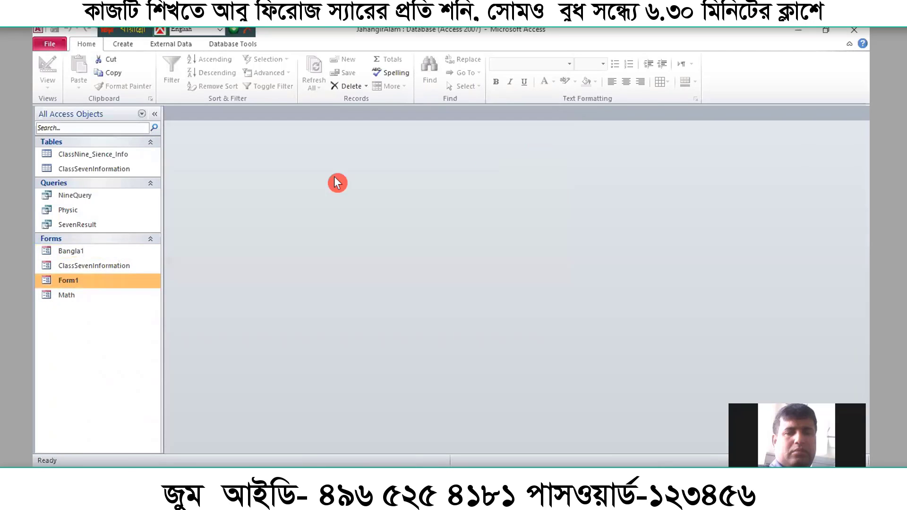
# Set Form1 as the current database's Display Form, and close and reopen the database to apply the option
pyautogui.click(57, 45)
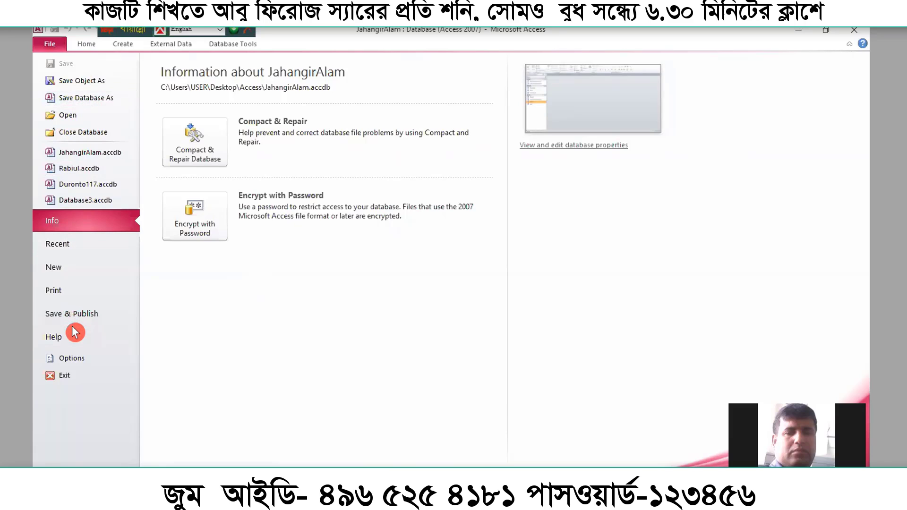
pyautogui.click(81, 359)
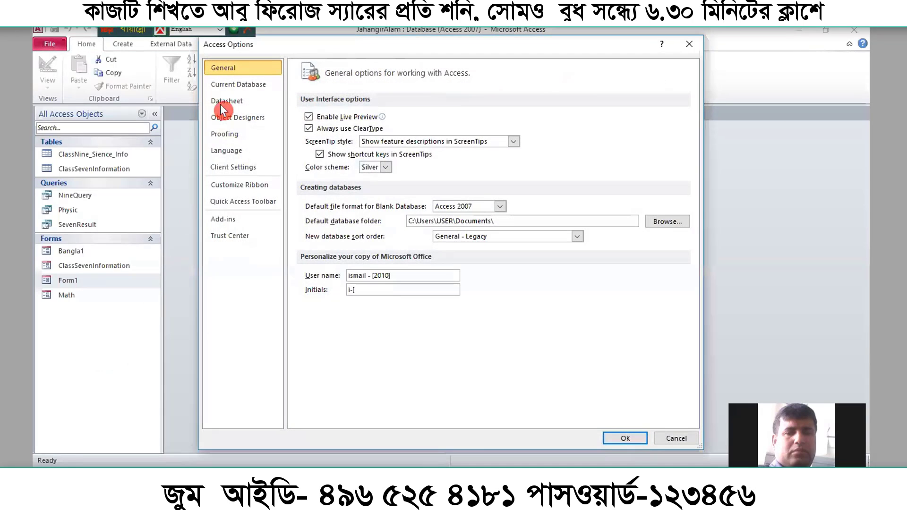
pyautogui.click(249, 81)
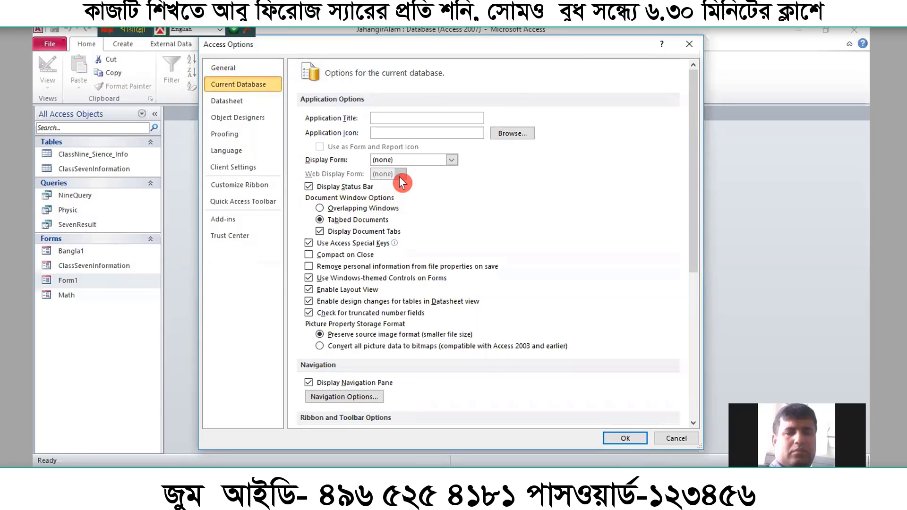
pyautogui.click(451, 160)
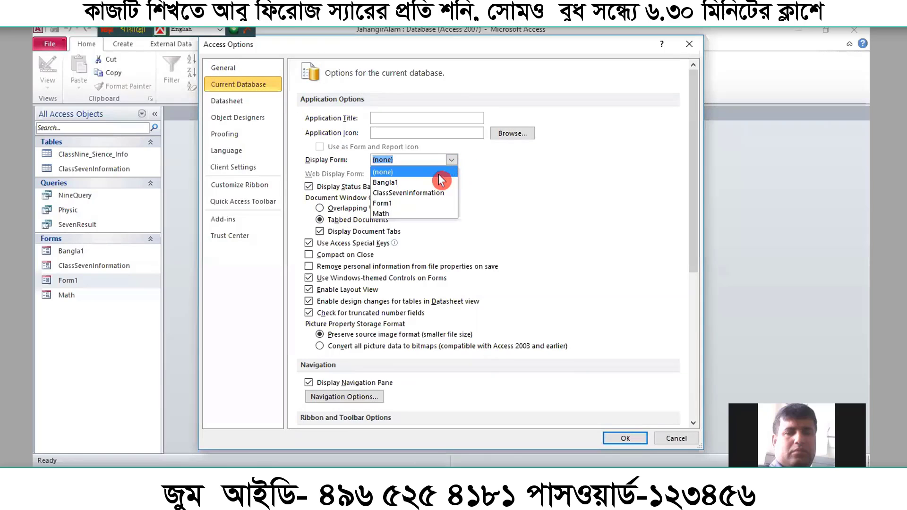
pyautogui.click(413, 202)
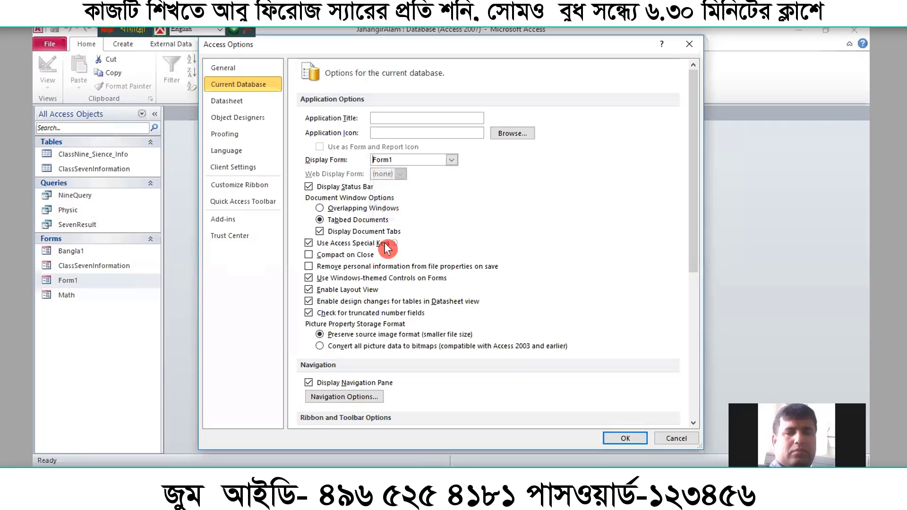
pyautogui.scroll(-6, 369, 314)
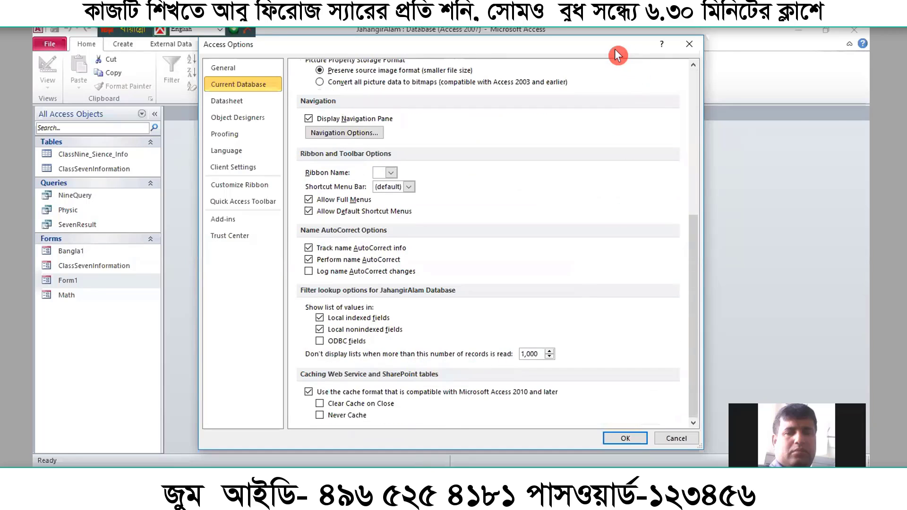
pyautogui.moveTo(614, 49); pyautogui.dragTo(470, 35)
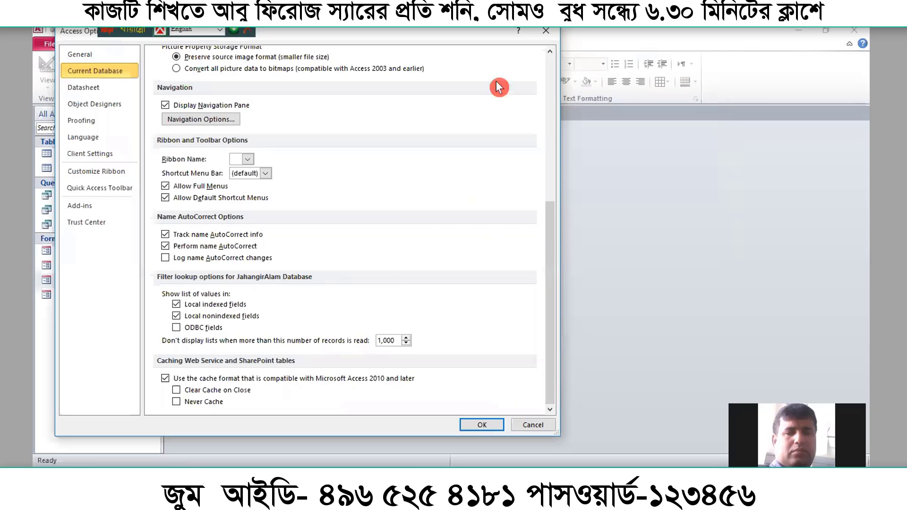
pyautogui.click(483, 424)
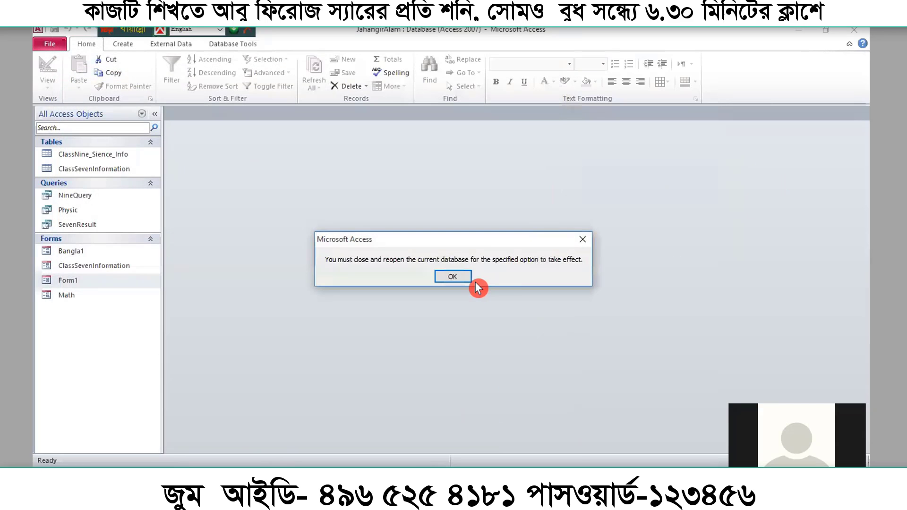
pyautogui.click(452, 279)
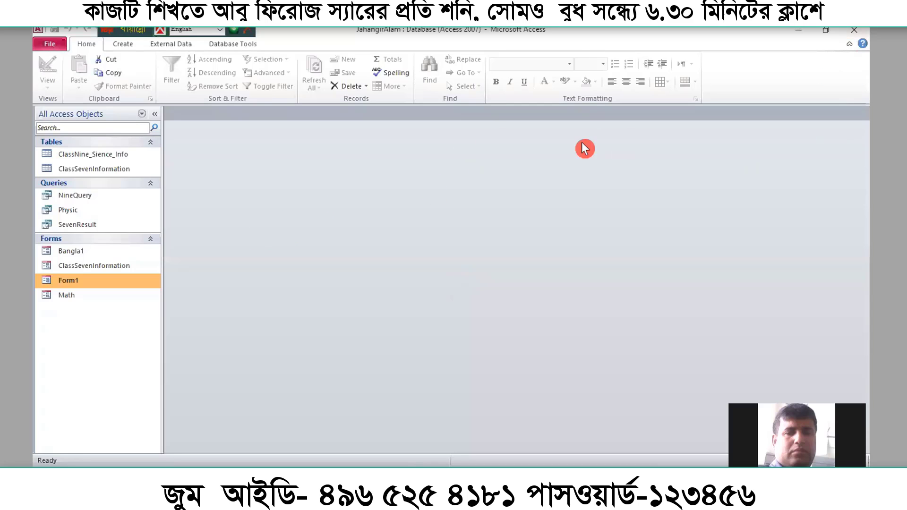
pyautogui.click(853, 31)
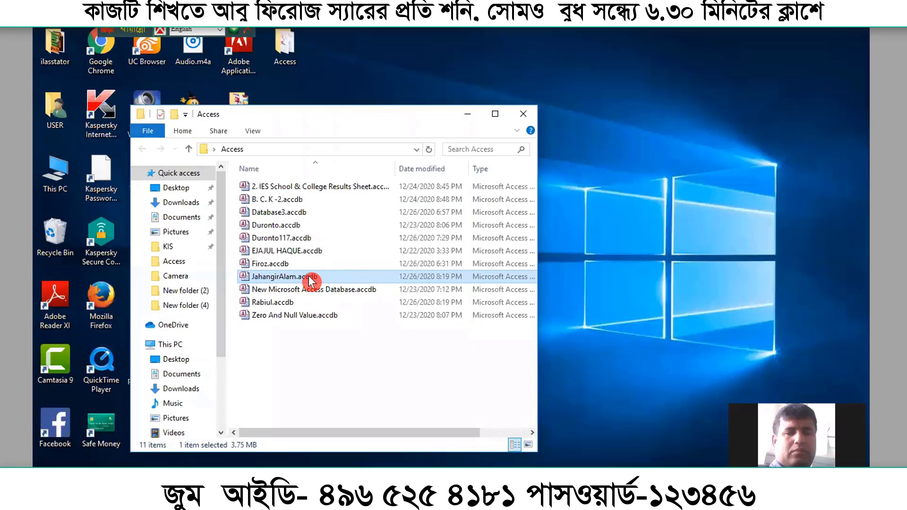
pyautogui.doubleClick(305, 278)
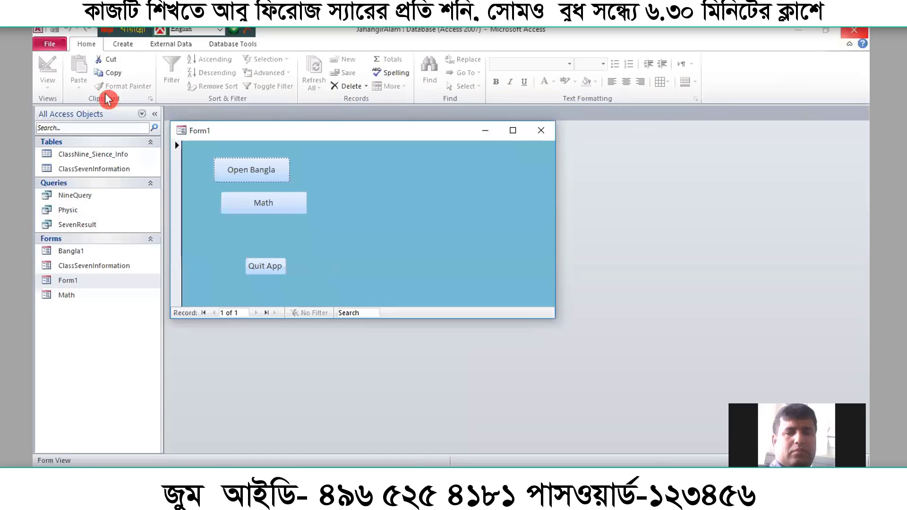
# In the current database options, disable the status bar, document tabs, Access special keys, Windows-themed controls, Layout View, Datasheet design changes, and truncated number checking
pyautogui.click(51, 43)
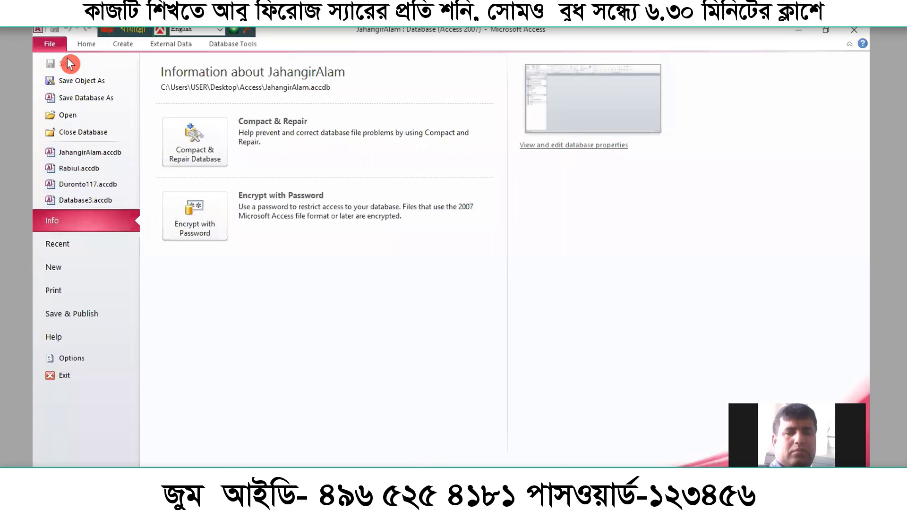
pyautogui.click(61, 360)
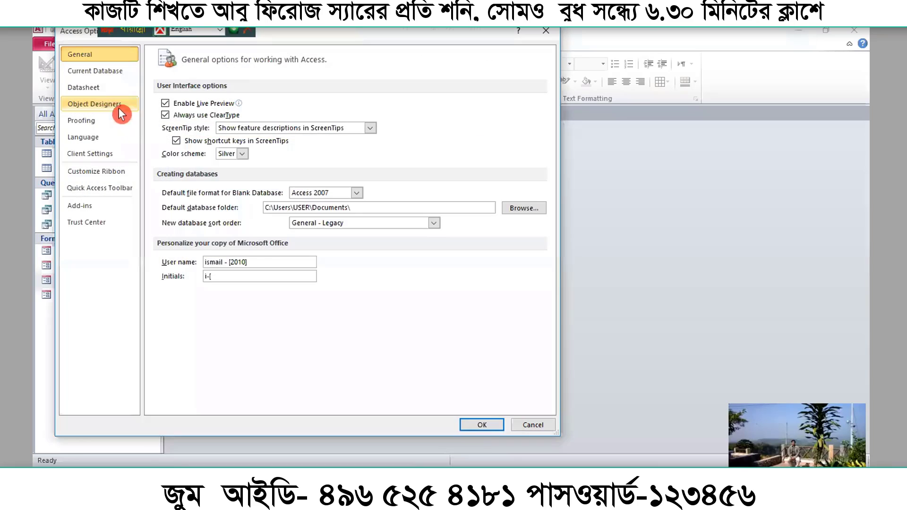
pyautogui.click(103, 71)
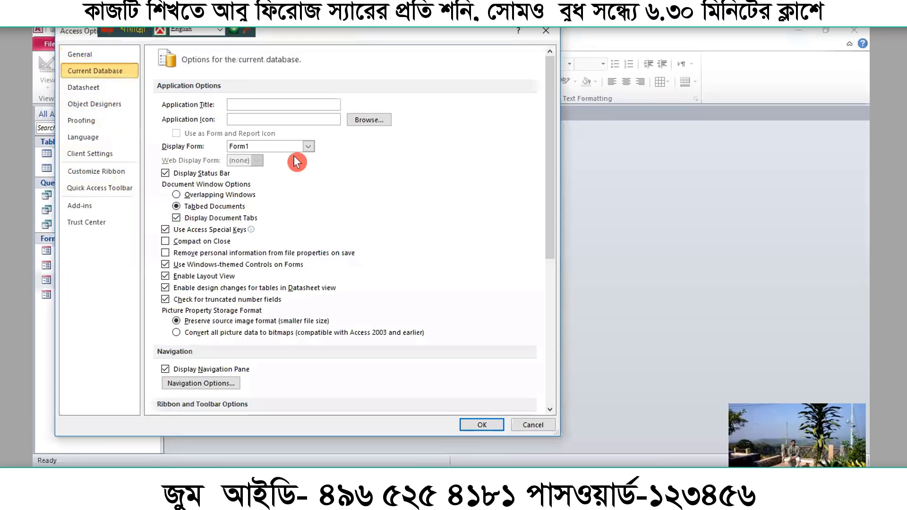
pyautogui.click(165, 173)
pyautogui.click(176, 217)
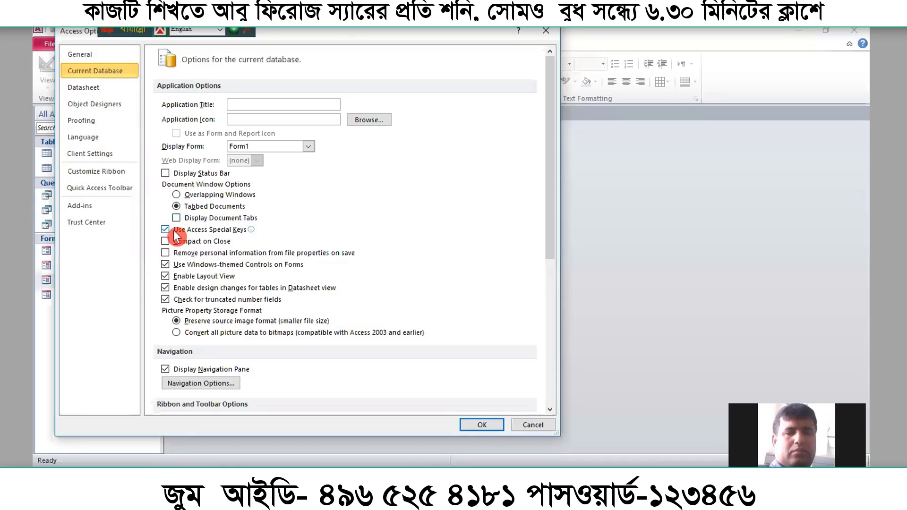
pyautogui.click(165, 263)
pyautogui.click(164, 276)
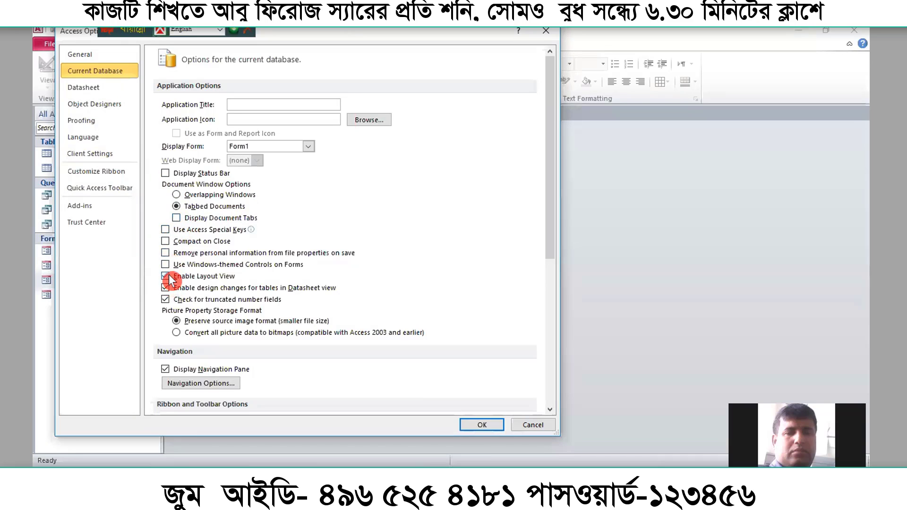
pyautogui.click(164, 288)
pyautogui.click(164, 299)
# Turn off the Navigation Pane, full menus, and default shortcut menus for the current database
pyautogui.scroll(-5, 277, 348)
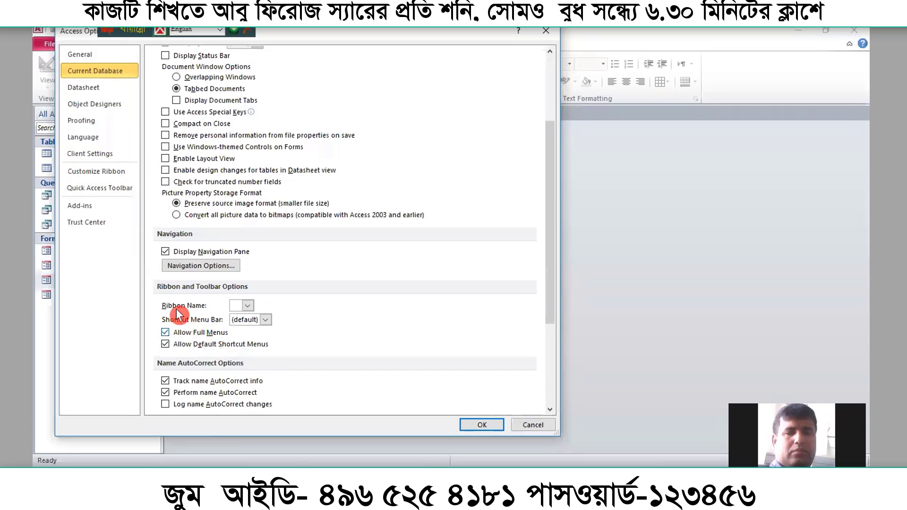
pyautogui.click(166, 252)
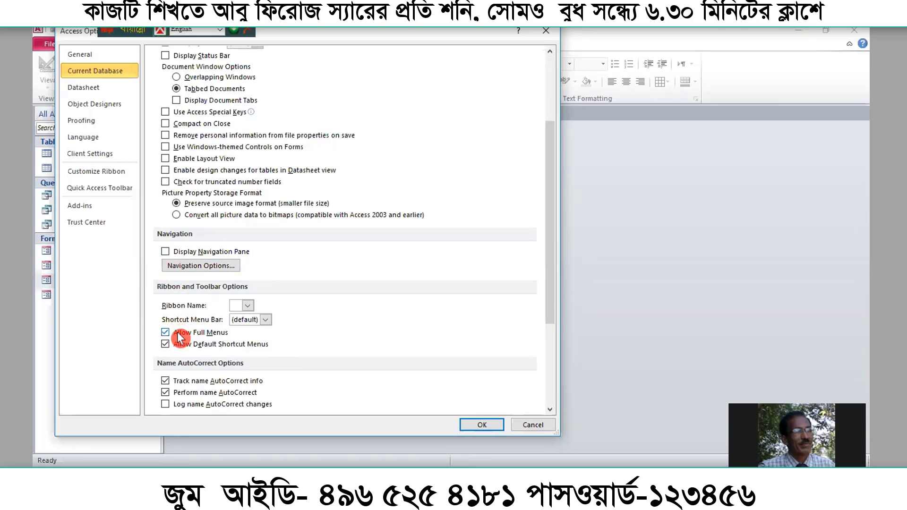
pyautogui.click(166, 332)
pyautogui.click(165, 344)
# Turn off Track name AutoCorrect info, local indexed and nonindexed field lookups, and the Access 2010 cache format, and apply the options
pyautogui.scroll(-2, 175, 359)
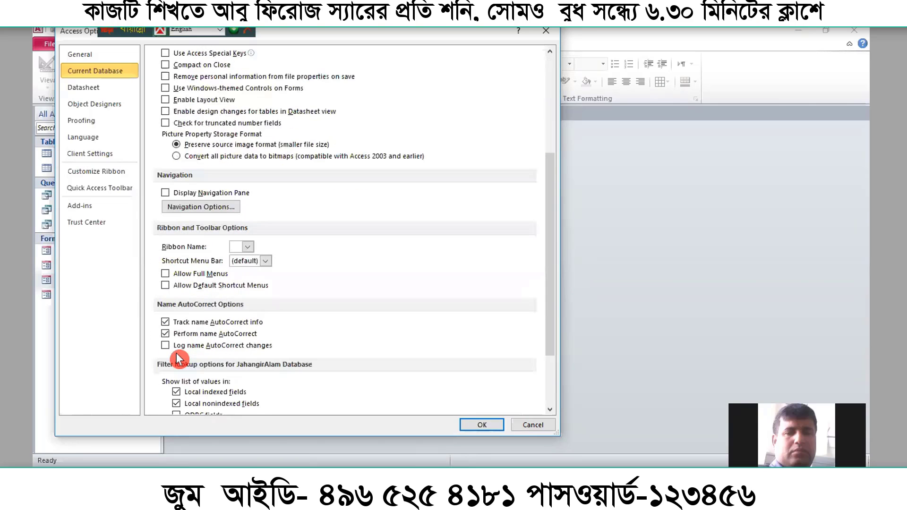
pyautogui.click(165, 322)
pyautogui.scroll(-3, 172, 340)
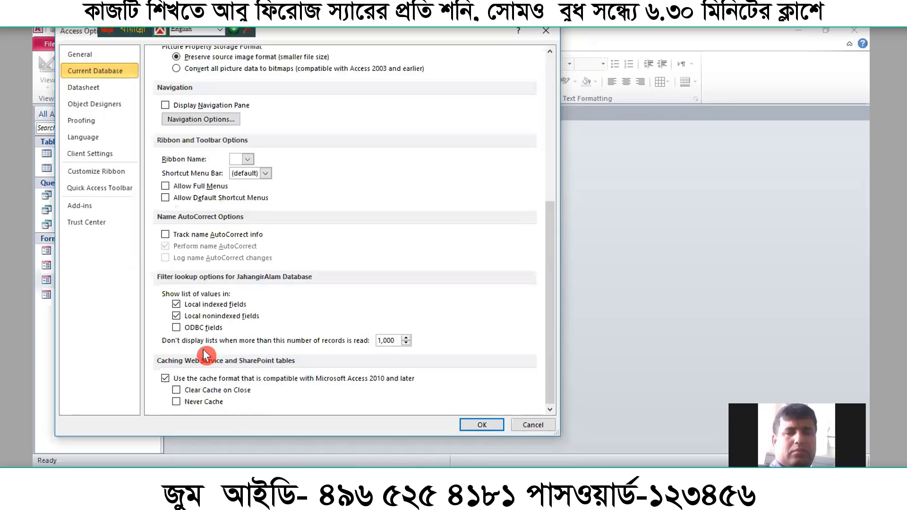
pyautogui.click(175, 305)
pyautogui.click(176, 315)
pyautogui.click(165, 379)
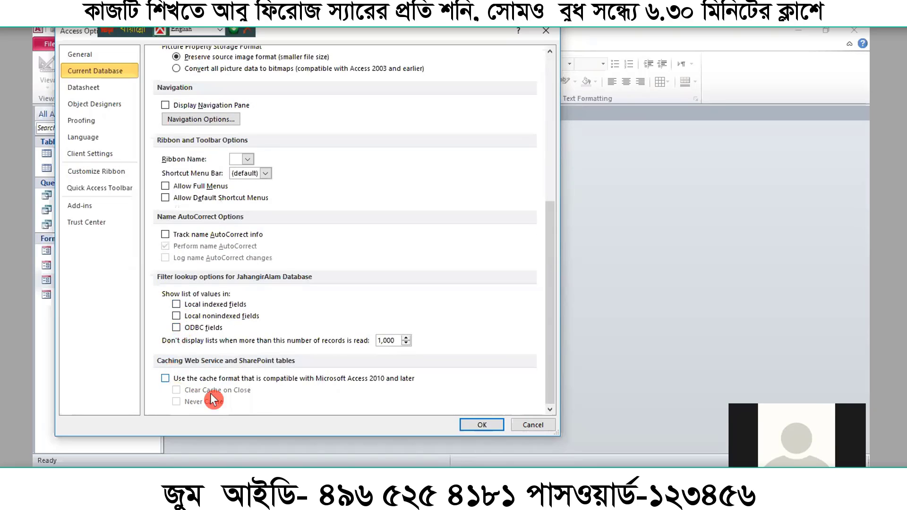
pyautogui.click(467, 426)
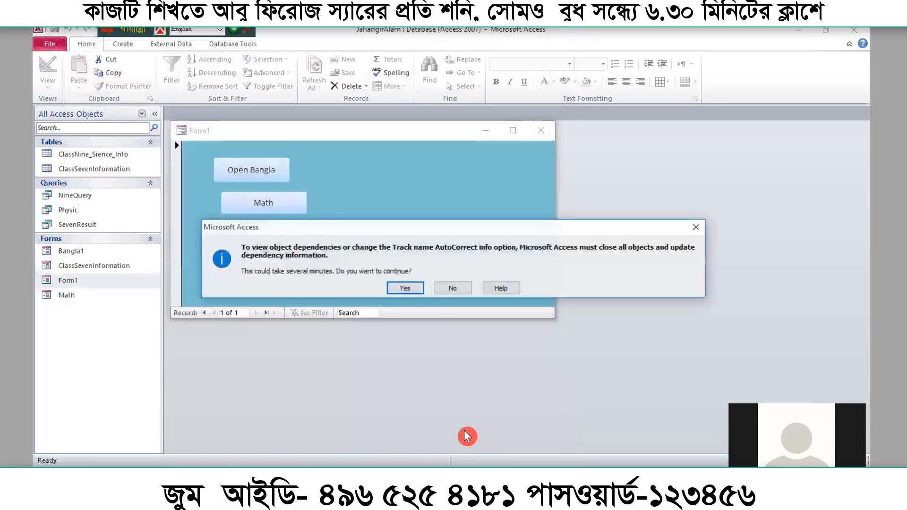
pyautogui.click(404, 291)
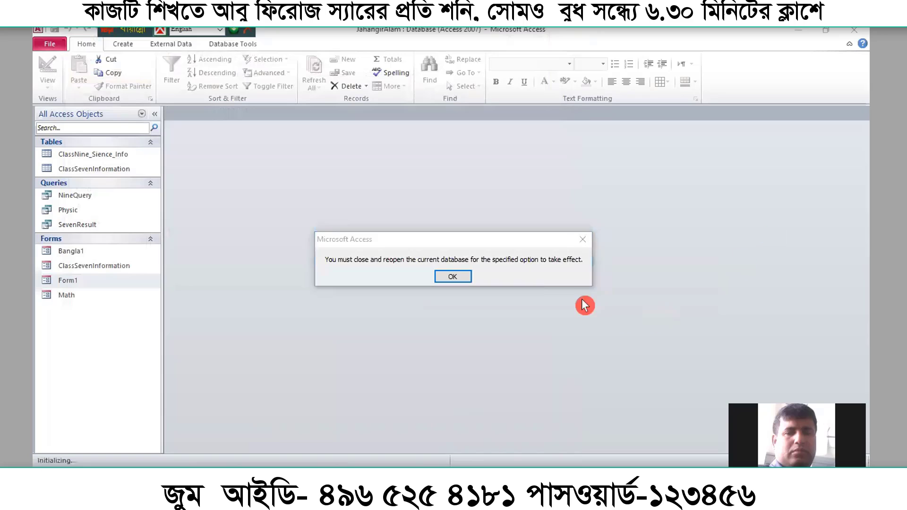
pyautogui.click(463, 273)
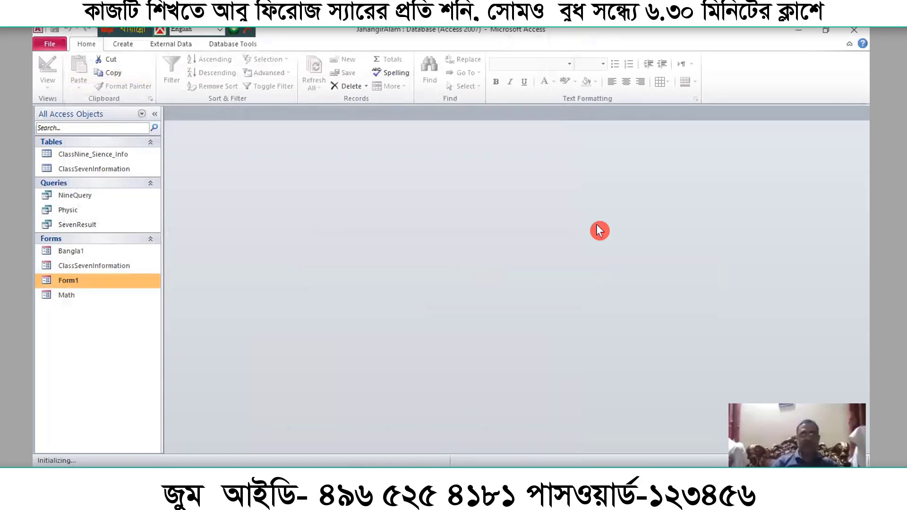
# Close the database and reopen it from the Access folder to apply the restrictions, and move the Form1 pop-up toward the middle of the workspace
pyautogui.click(853, 30)
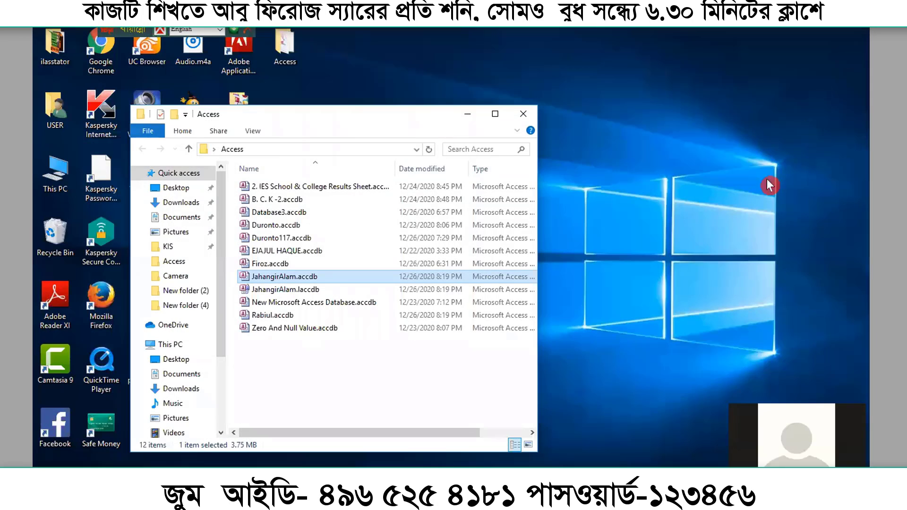
pyautogui.doubleClick(279, 276)
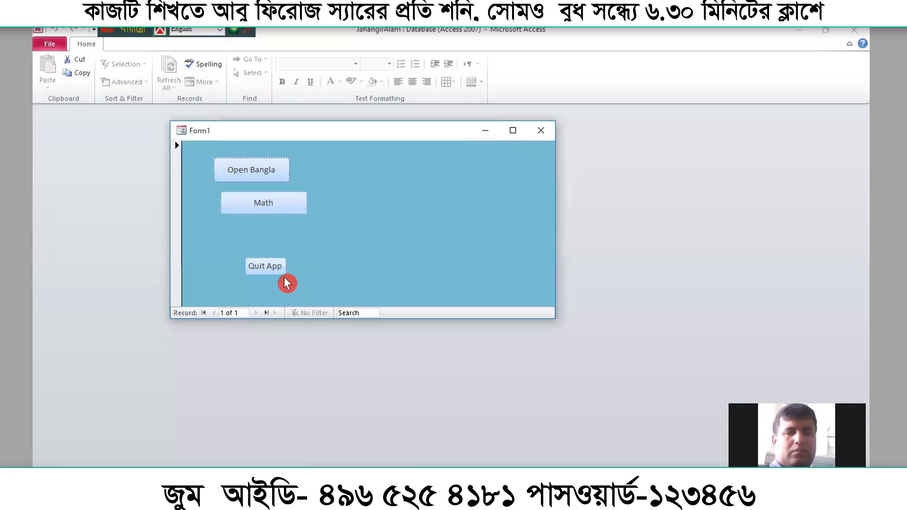
pyautogui.click(223, 383)
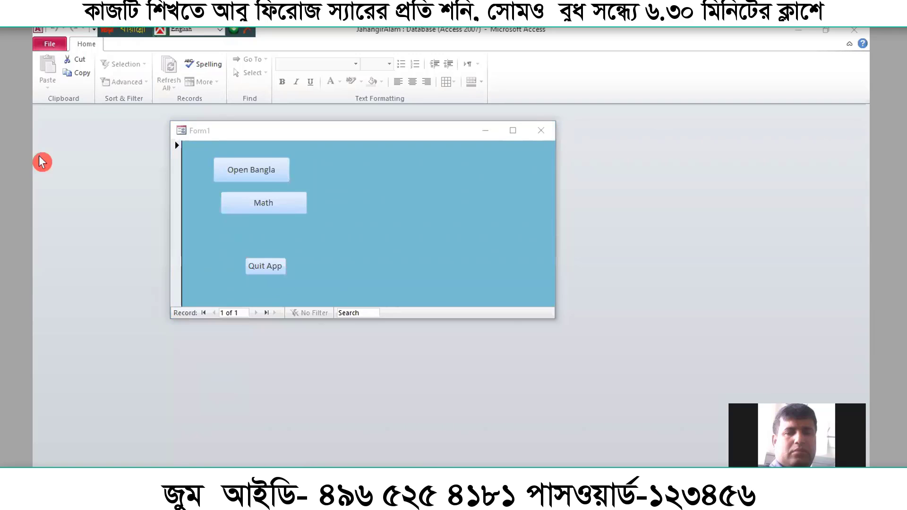
pyautogui.click(262, 142)
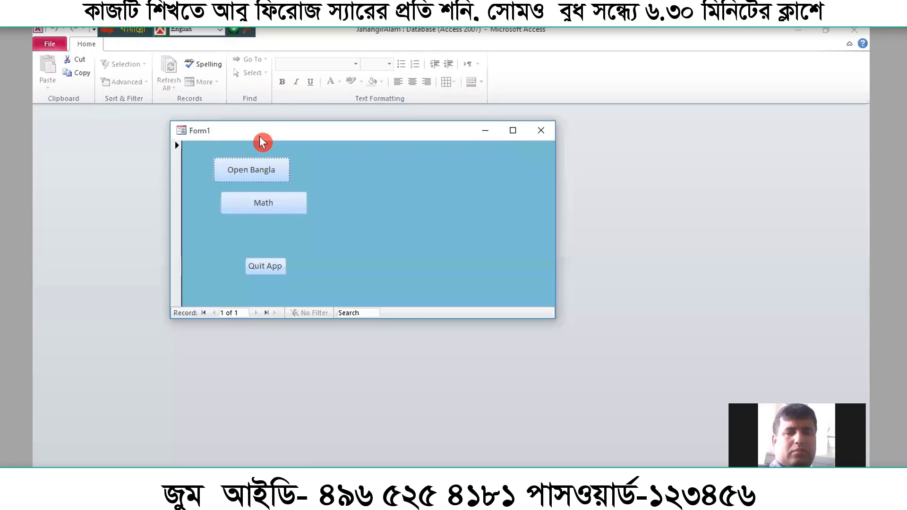
pyautogui.moveTo(262, 141); pyautogui.dragTo(446, 137)
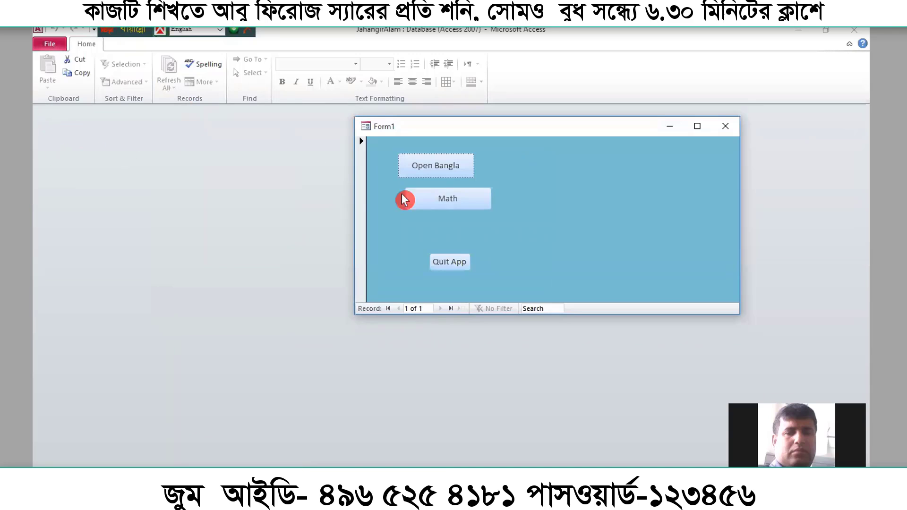
# Test the Open Bangla and Math buttons on Form1, closing each mark form, and reposition the Form1 pop-up
pyautogui.click(450, 171)
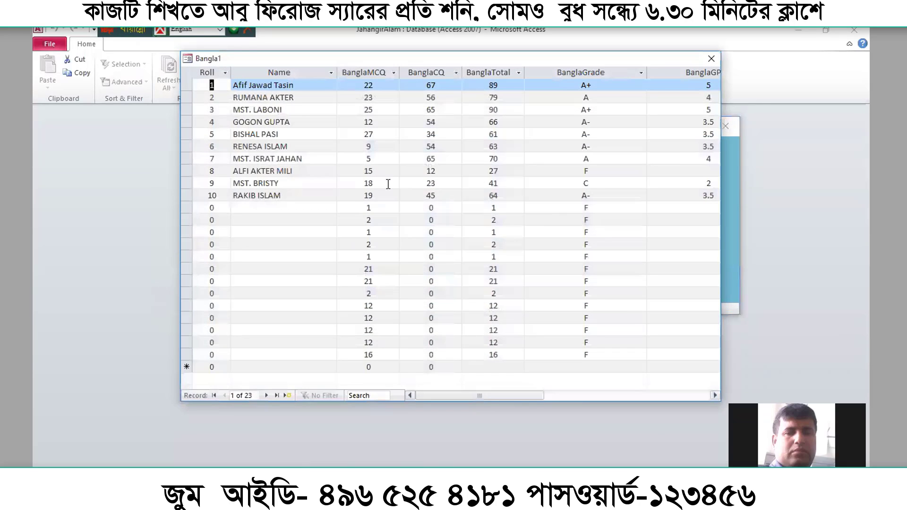
pyautogui.moveTo(241, 58); pyautogui.dragTo(223, 143)
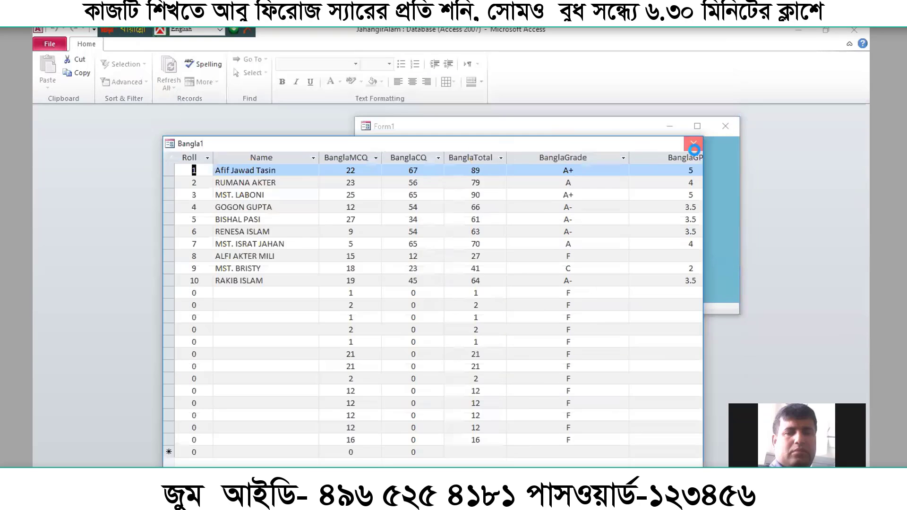
pyautogui.click(694, 143)
pyautogui.click(489, 202)
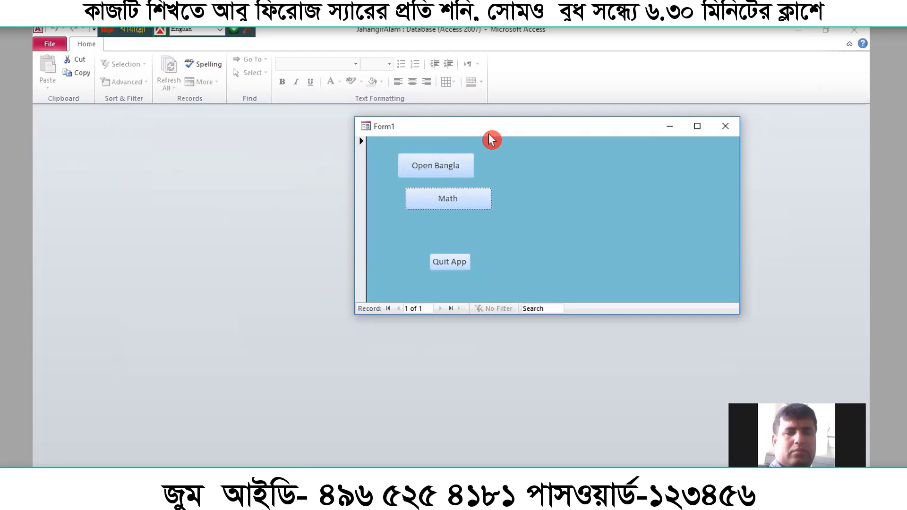
pyautogui.moveTo(488, 134); pyautogui.dragTo(442, 141)
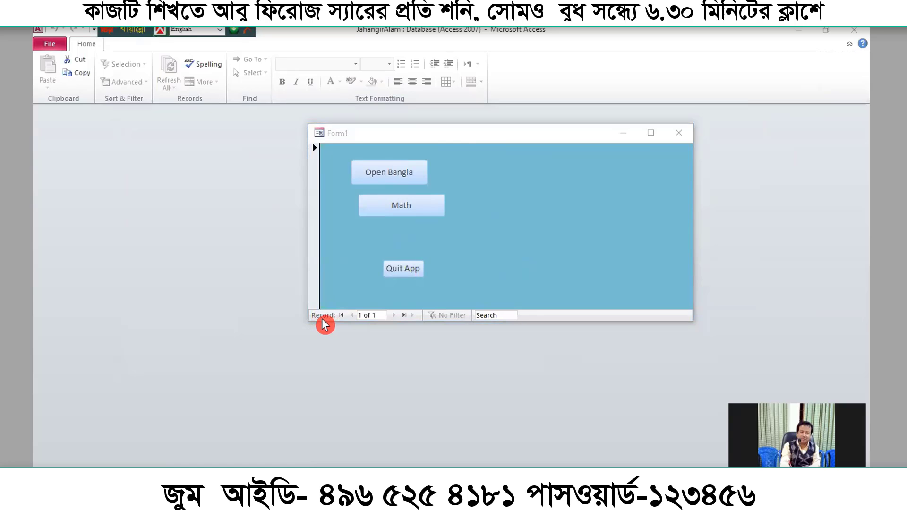
# Reopen the Bangla mark form from Form1, check the fields of its new-record row, and close the form
pyautogui.click(370, 173)
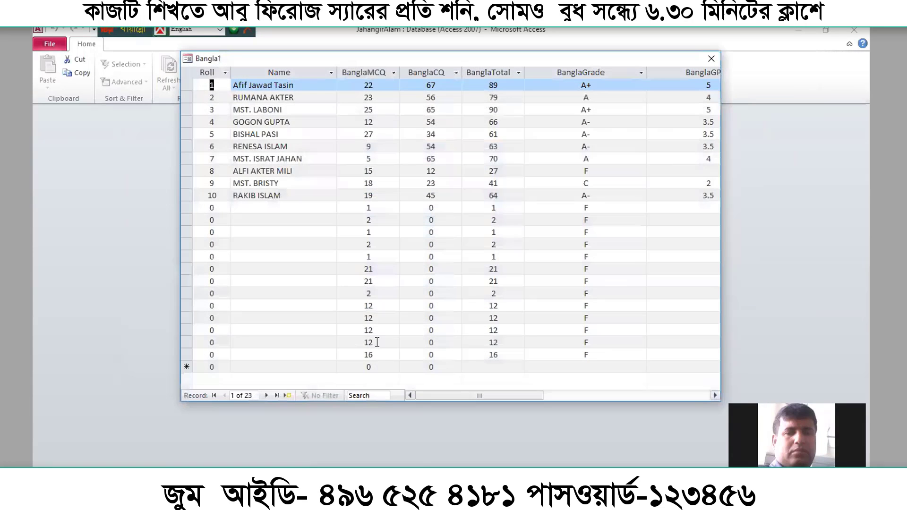
pyautogui.click(371, 368)
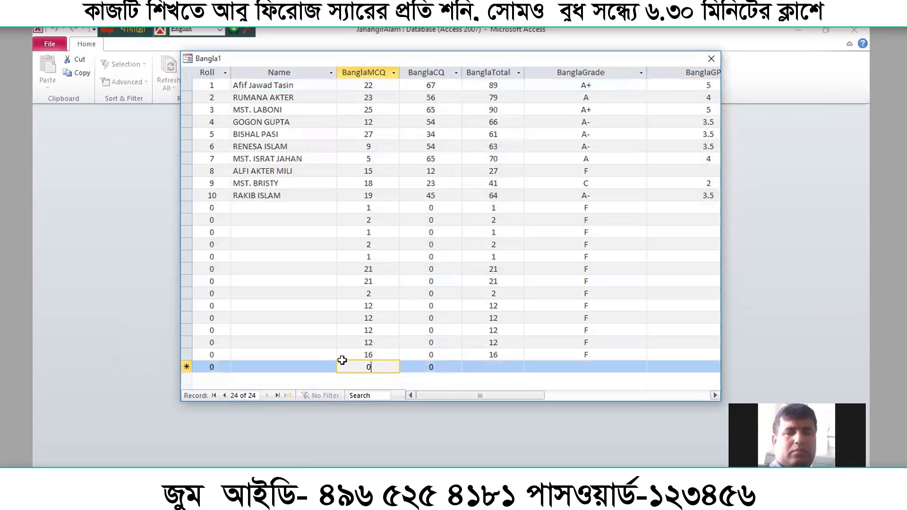
pyautogui.press('Tab')
pyautogui.press('Tab')
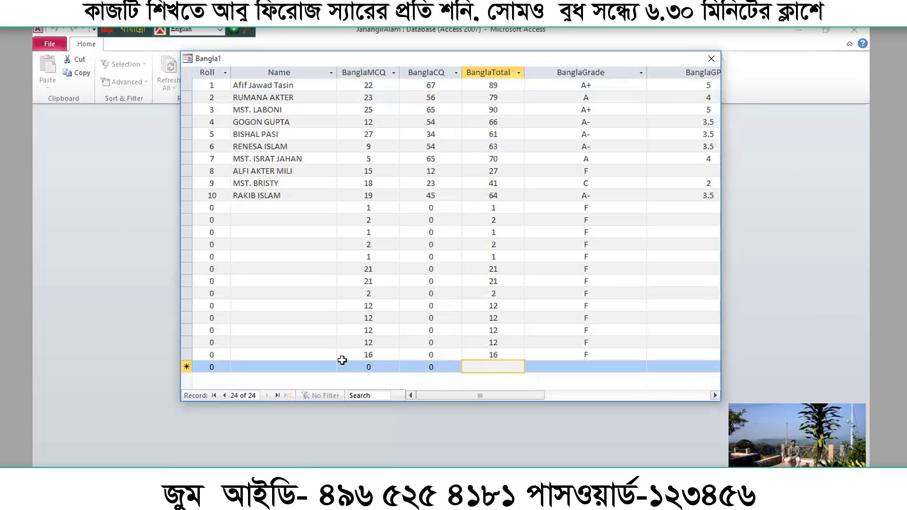
pyautogui.click(710, 58)
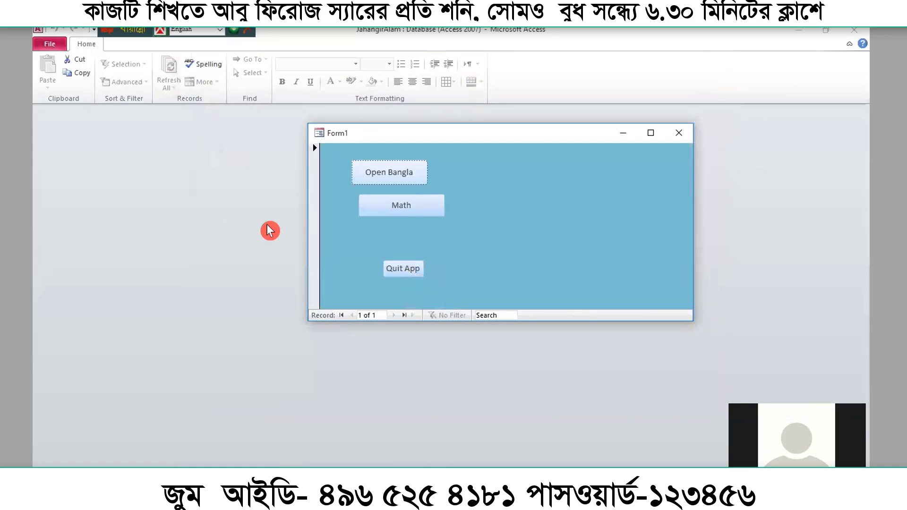
# Quit the database with Form1's Quit App button and close the Access folder window
pyautogui.click(401, 273)
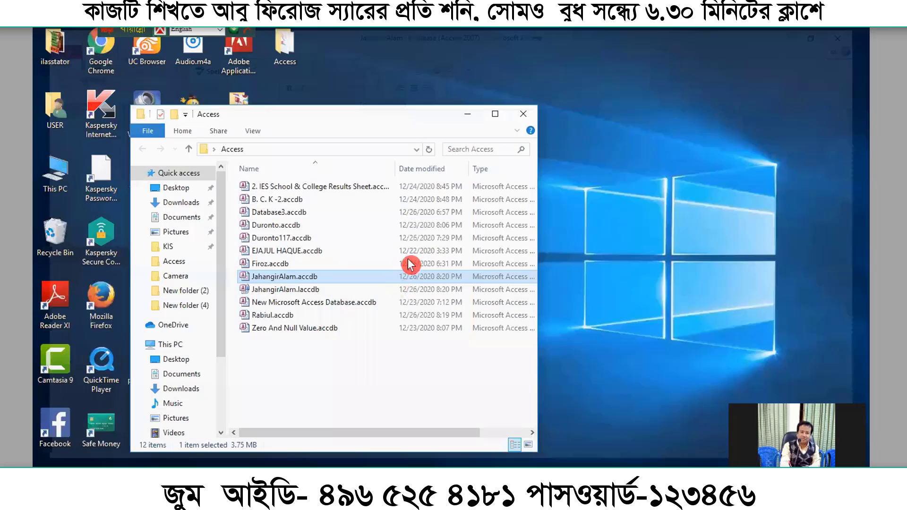
pyautogui.click(523, 114)
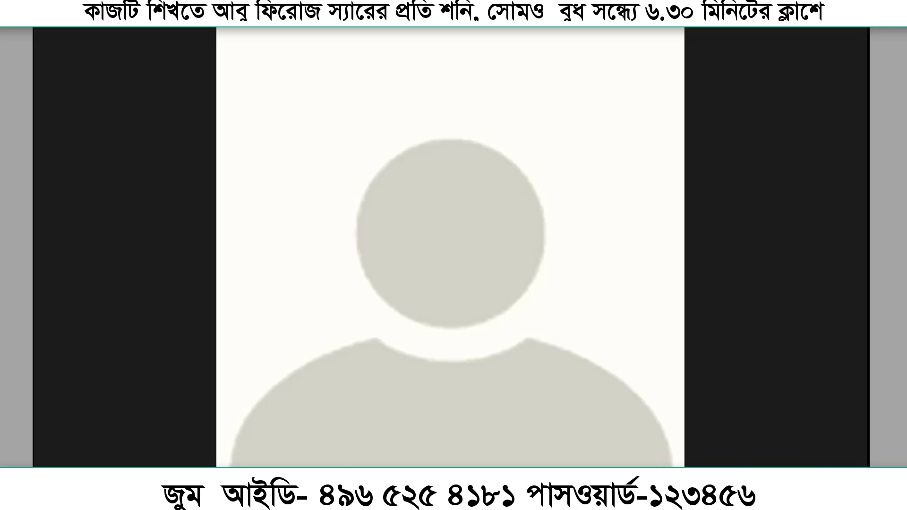